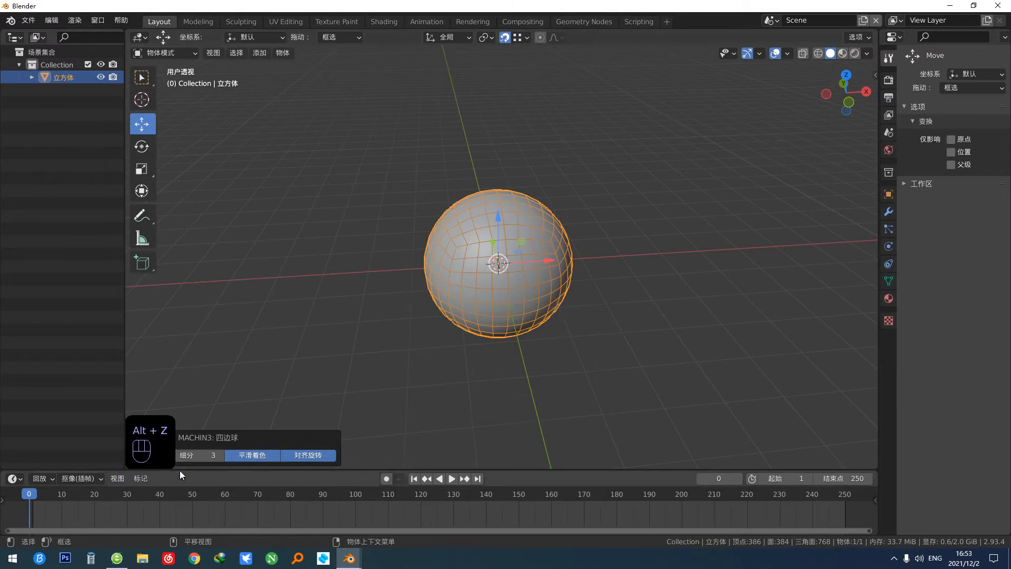
# Step: Delete all faces in the lower half of the sphere, working in front view with X-ray on, to leave a hemisphere
pyautogui.moveTo(473, 333); pyautogui.dragTo(485, 288, button='middle')
pyautogui.press('`')
pyautogui.click(420, 232)
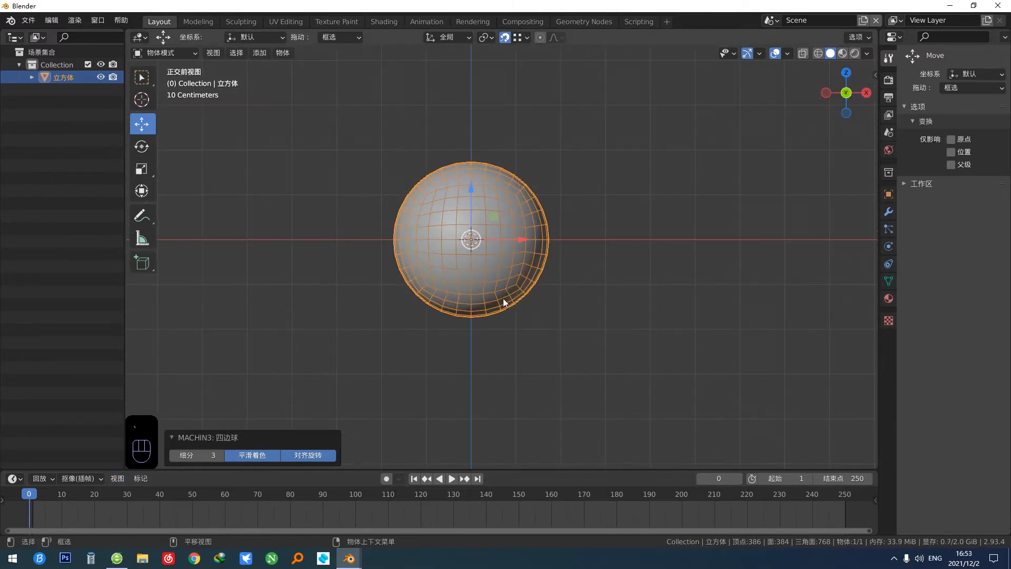
pyautogui.press('Tab')
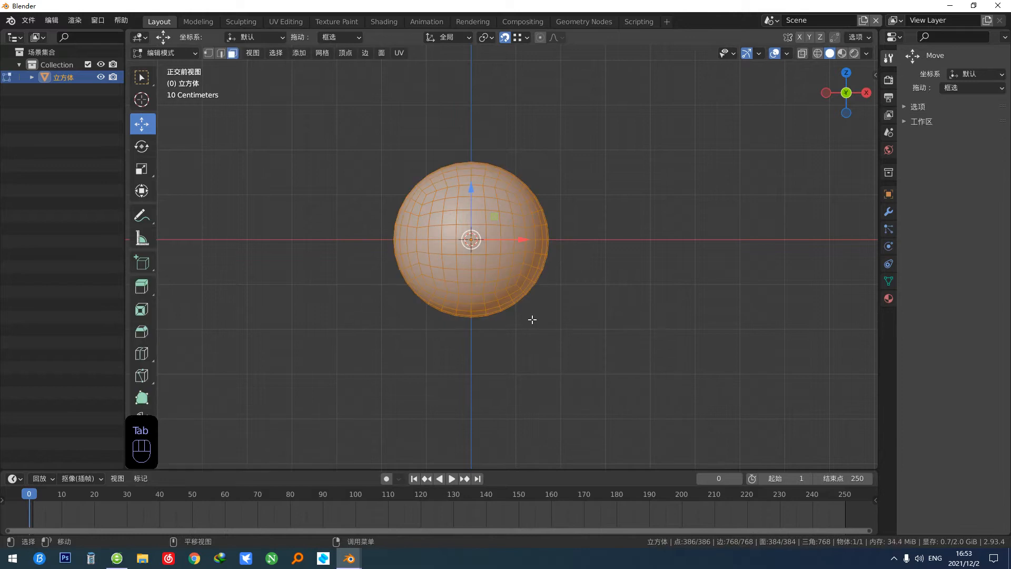
pyautogui.hotkey('alt', 'z')
pyautogui.moveTo(356, 233); pyautogui.dragTo(866, 419)
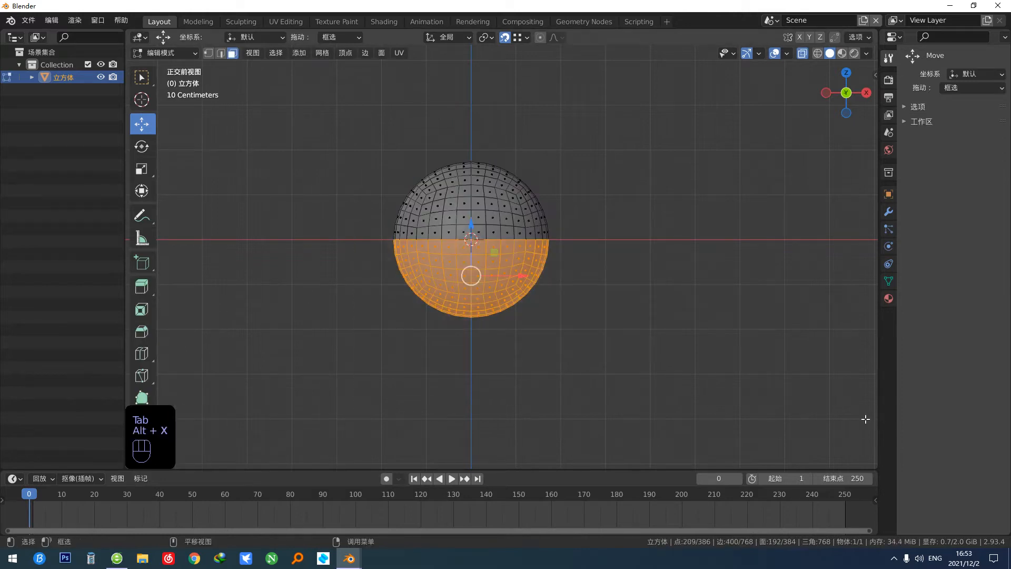
pyautogui.press('x')
pyautogui.click(507, 340)
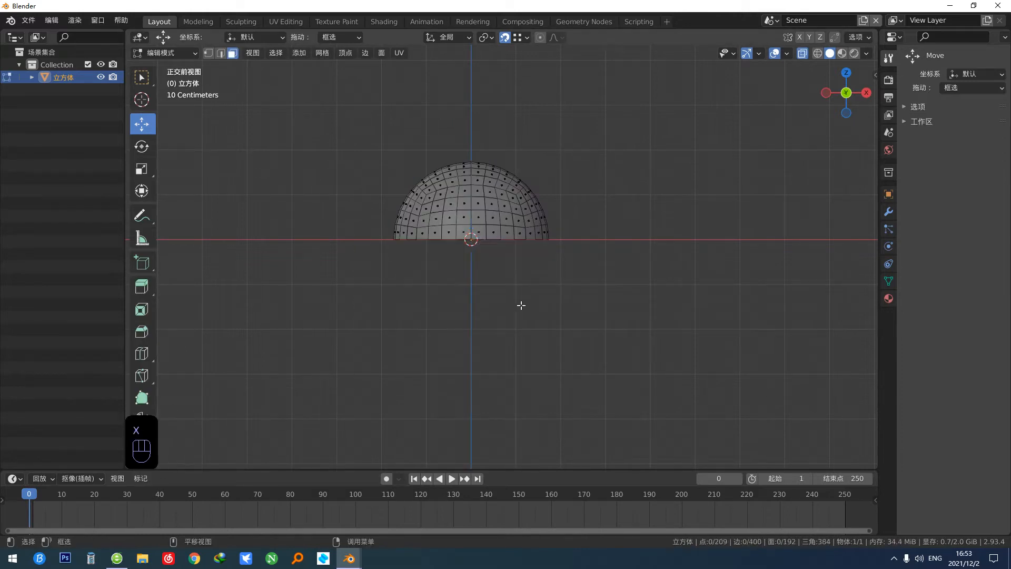
pyautogui.keyDown('shift'); pyautogui.moveTo(527, 315); pyautogui.dragTo(543, 364, button='middle'); pyautogui.keyUp('shift')
# Step: Add a 3-vertex mesh circle with a 176 cm radius in top view and switch the viewport to wireframe
pyautogui.press('`')
pyautogui.press('Tab')
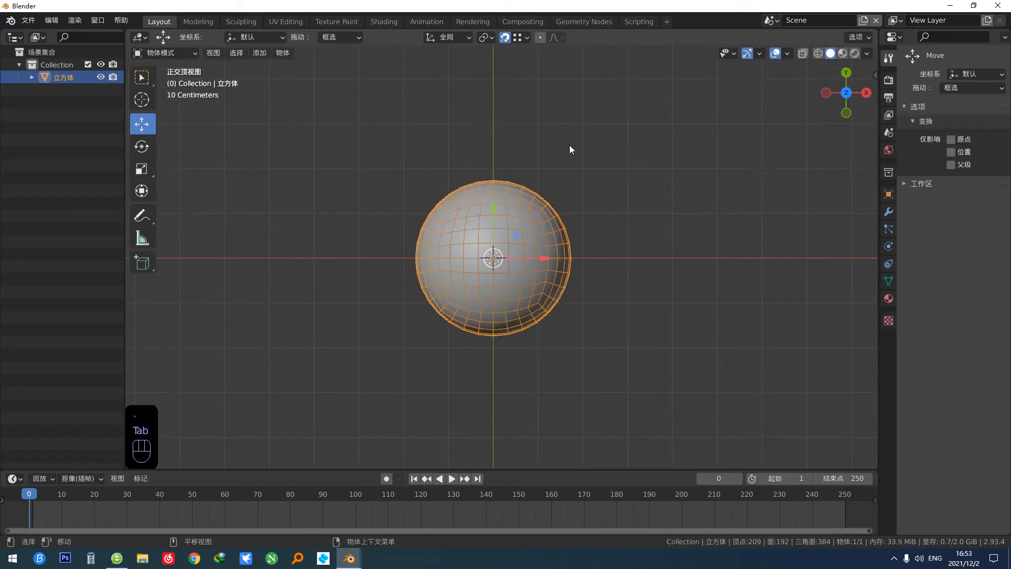
pyautogui.hotkey('shift', 'a')
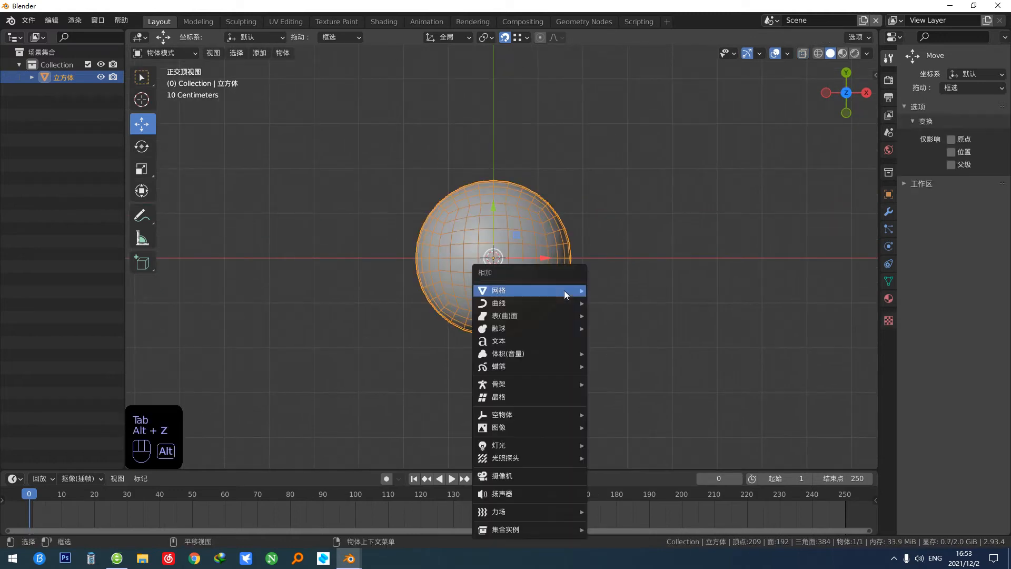
pyautogui.moveTo(564, 290)
pyautogui.click(627, 326)
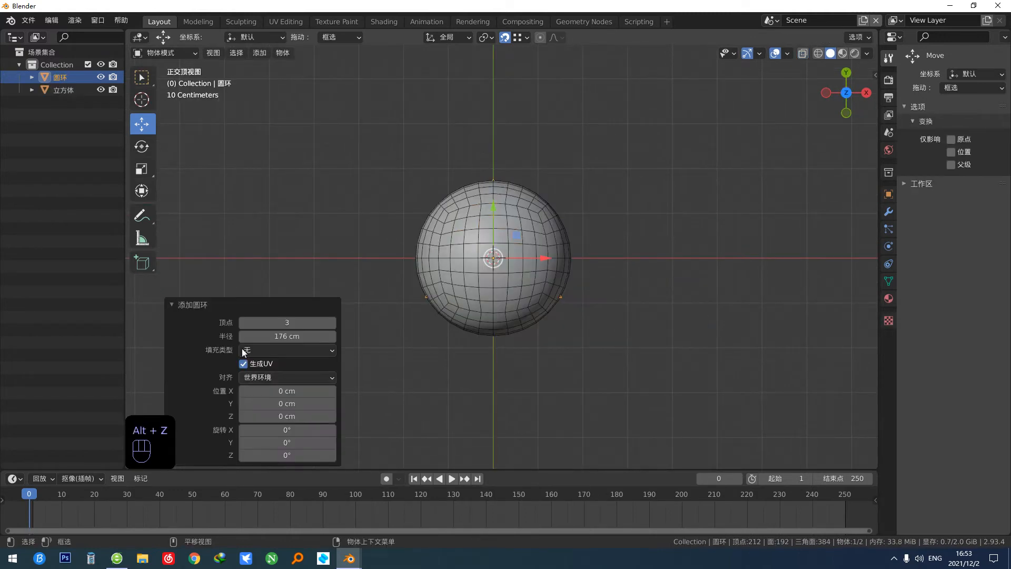
pyautogui.press('F3')
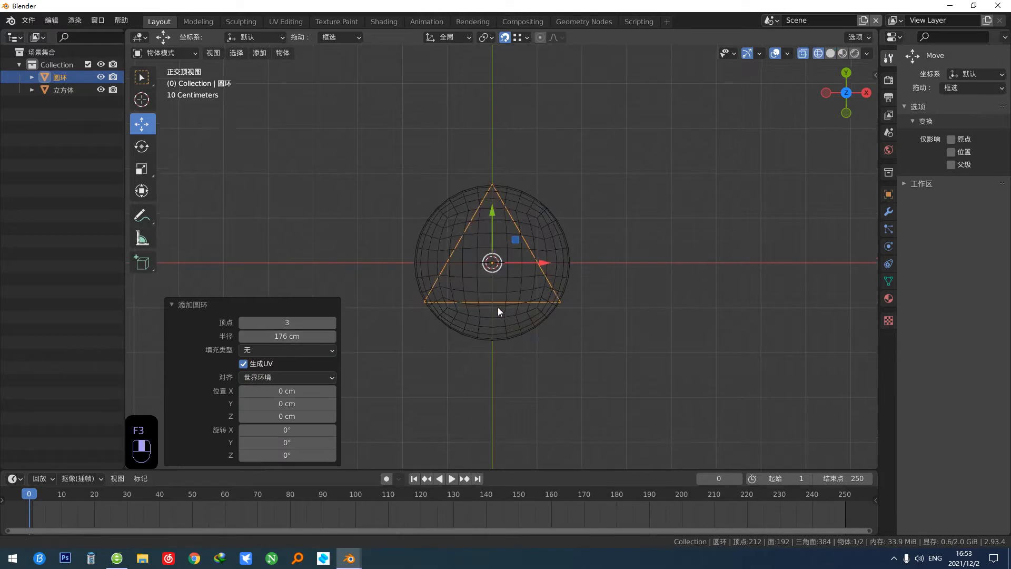
pyautogui.scroll(8, 498, 185)
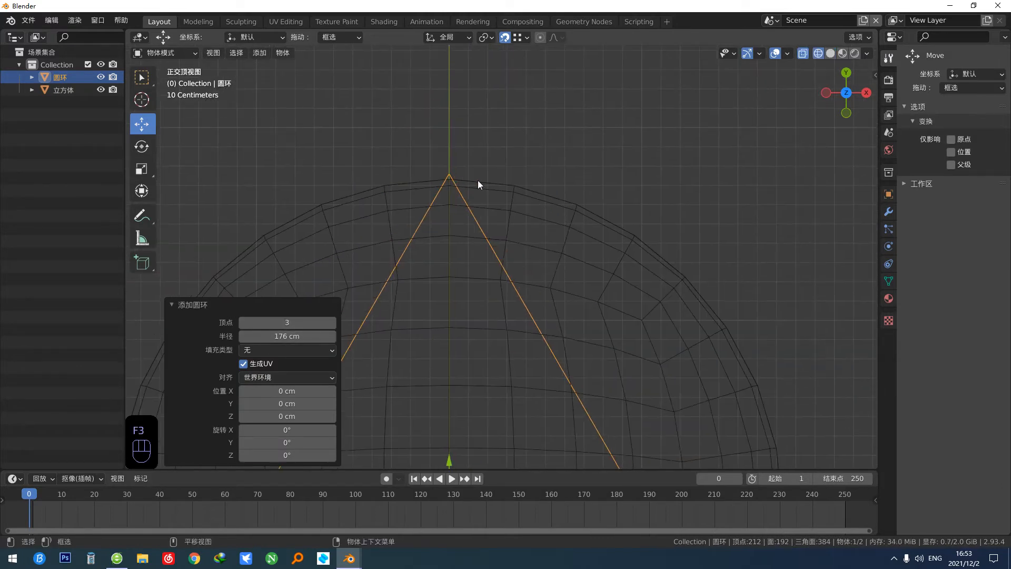
pyautogui.scroll(-8, 478, 181)
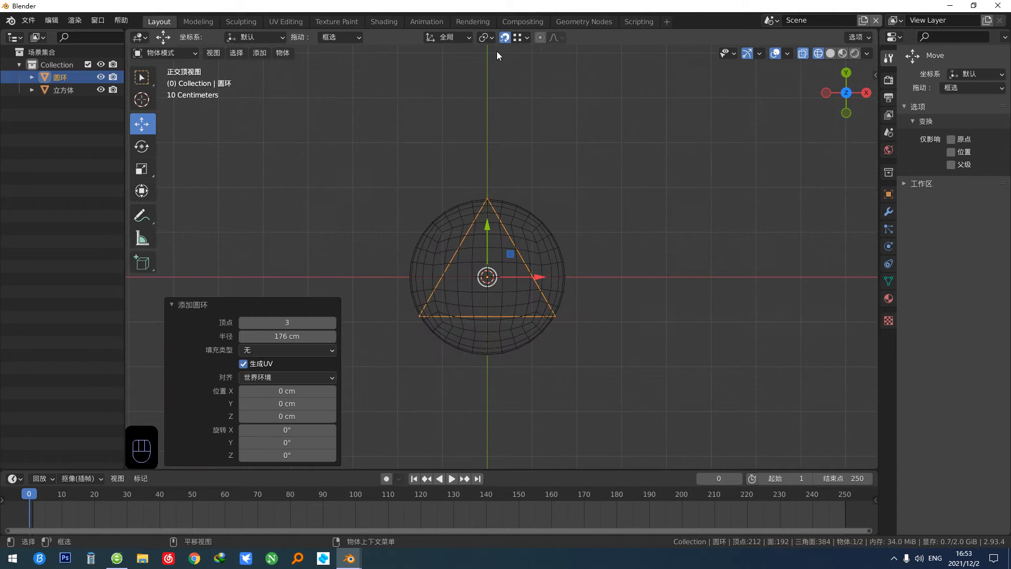
# Step: Raise the triangle about 215.8 cm along Z above the hemisphere, and hide the hemisphere
pyautogui.moveTo(496, 132); pyautogui.dragTo(483, 331, button='middle')
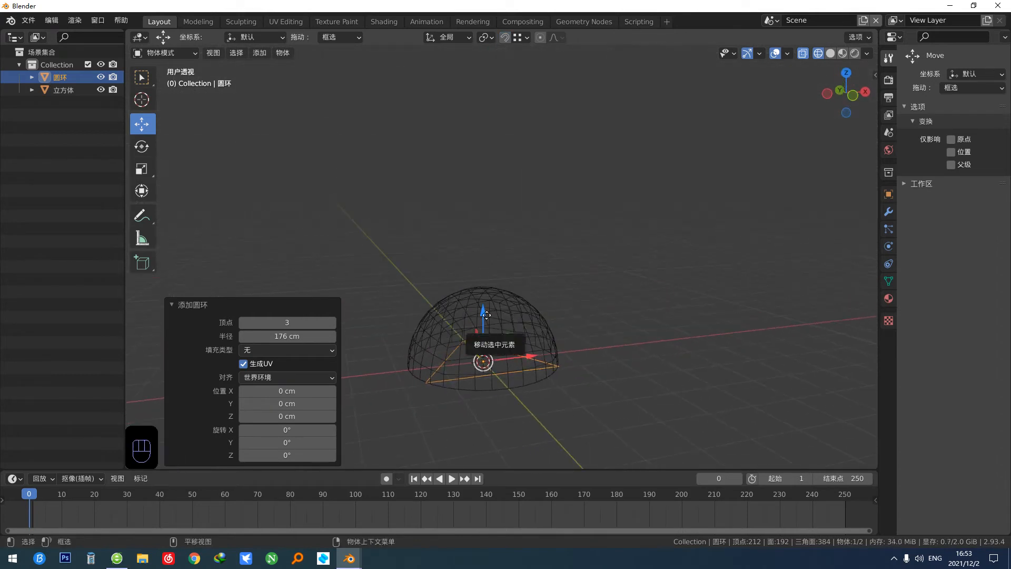
pyautogui.moveTo(483, 331); pyautogui.dragTo(490, 235)
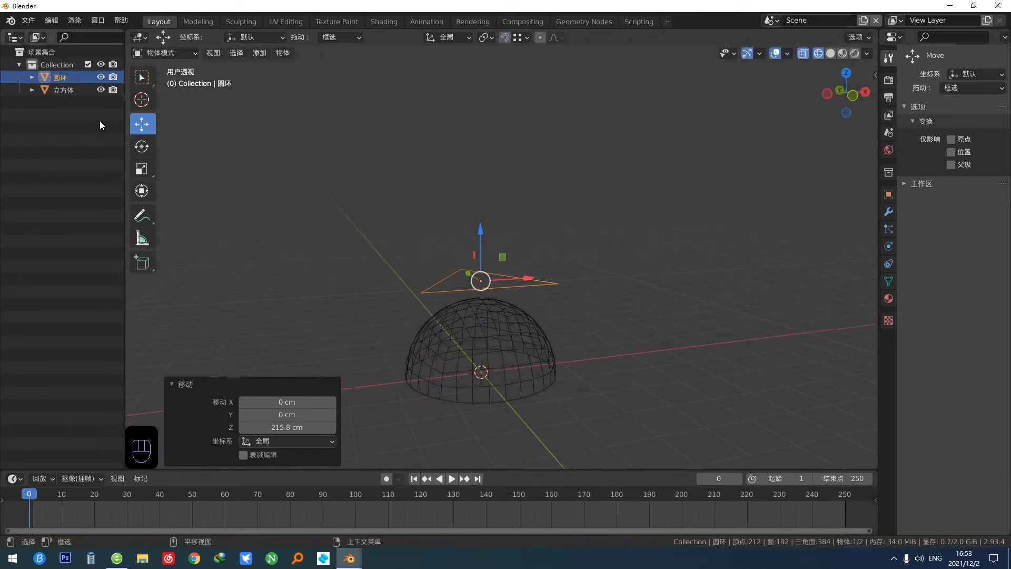
pyautogui.click(101, 90)
# Step: Add a simple-curve Bezier arc in top view, spanning 0 to 60 degrees, and set its radius to 122 cm
pyautogui.press('`')
pyautogui.click(512, 263)
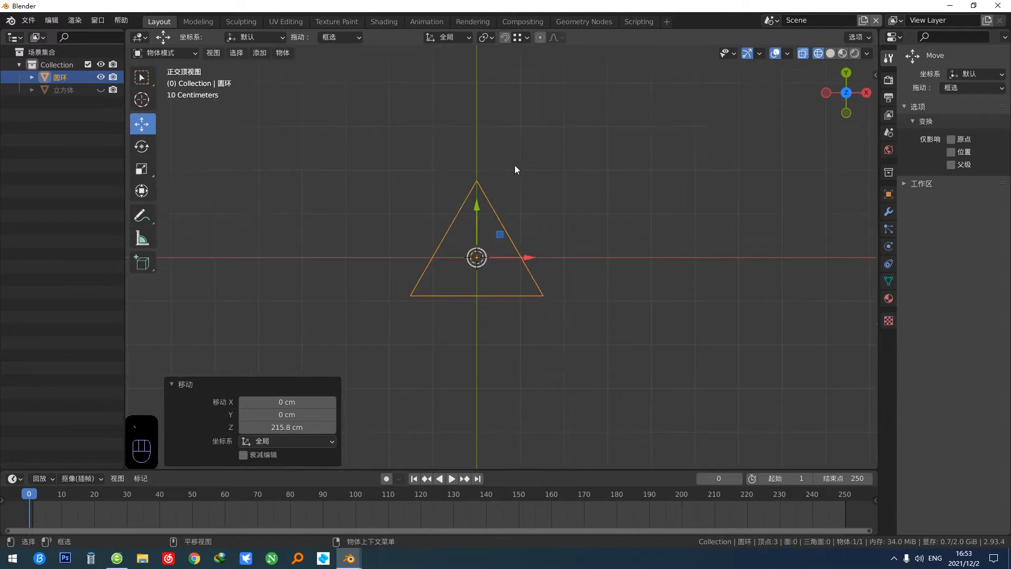
pyautogui.hotkey('shift', 'a')
pyautogui.moveTo(527, 290)
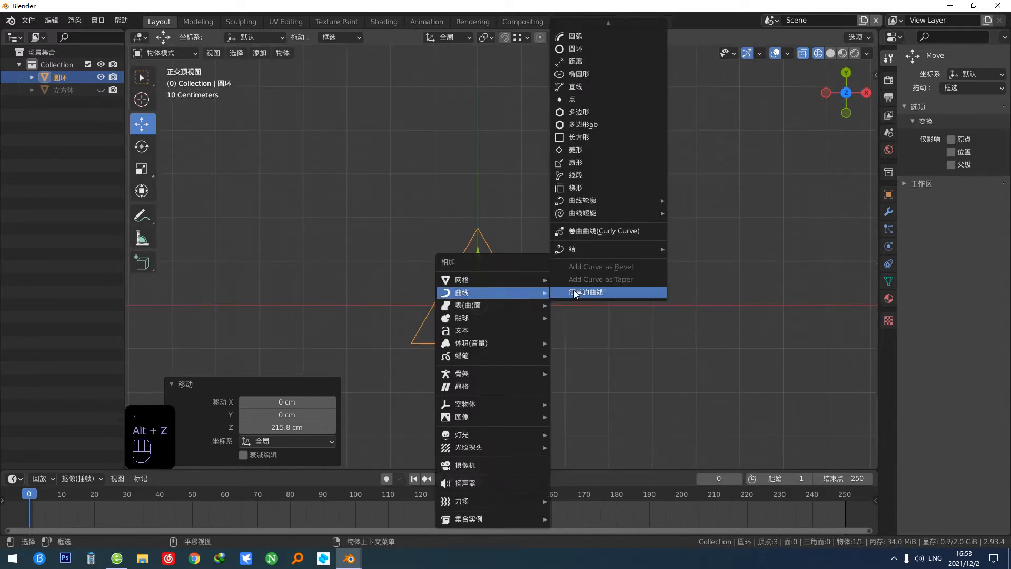
pyautogui.click(608, 37)
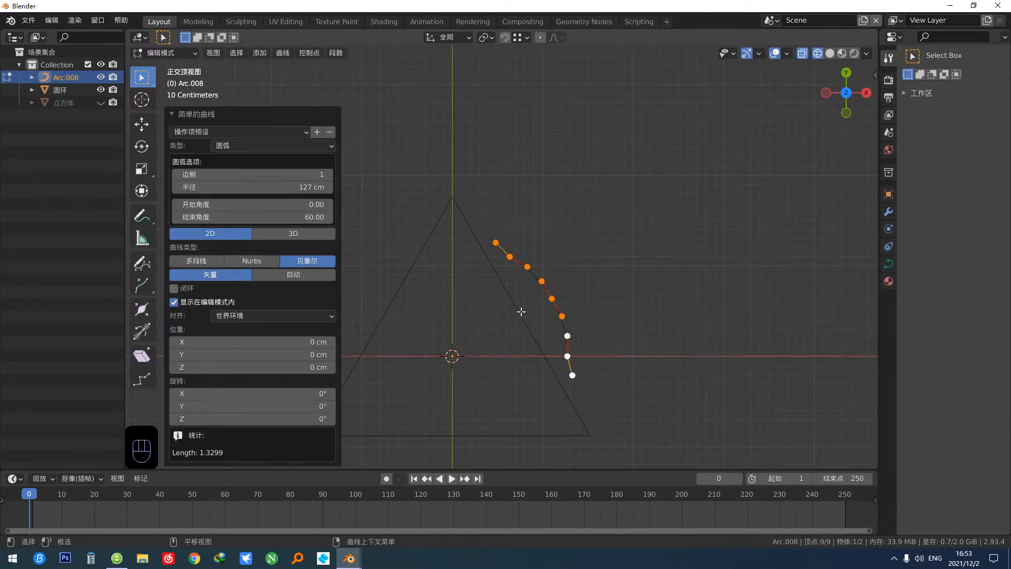
pyautogui.scroll(-4, 296, 225)
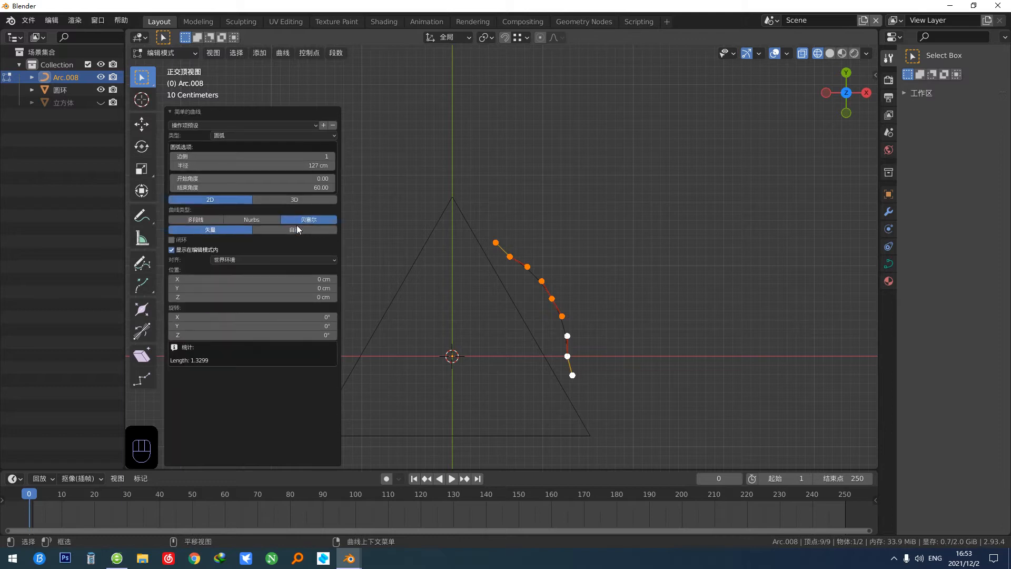
pyautogui.scroll(5, 296, 226)
pyautogui.keyDown('shift'); pyautogui.moveTo(549, 337); pyautogui.dragTo(571, 309, button='middle'); pyautogui.keyUp('shift')
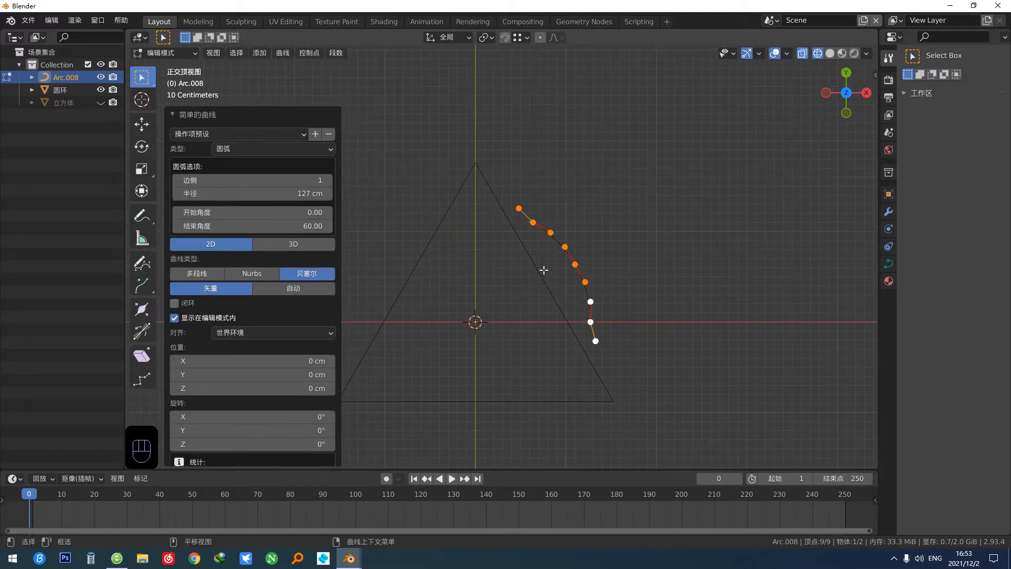
pyautogui.keyDown('shift'); pyautogui.moveTo(542, 269); pyautogui.dragTo(669, 265, button='middle'); pyautogui.keyUp('shift')
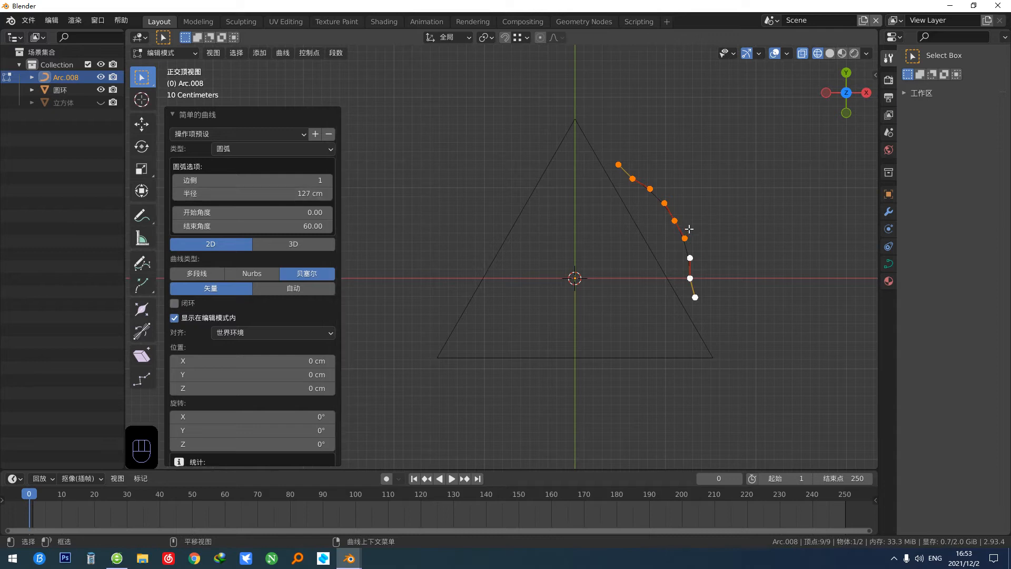
pyautogui.scroll(1, 689, 229)
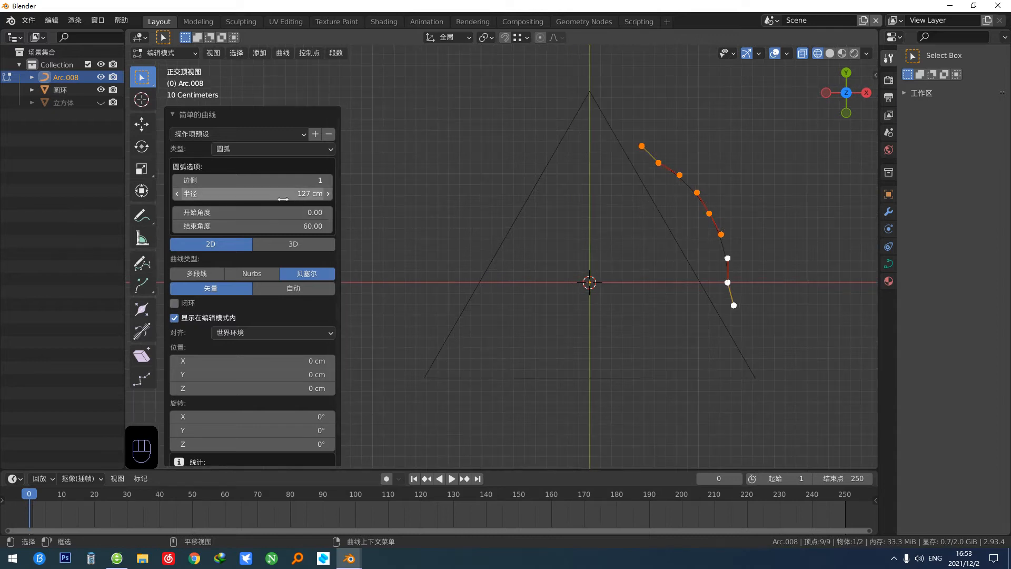
pyautogui.moveTo(292, 195); pyautogui.dragTo(288, 198)
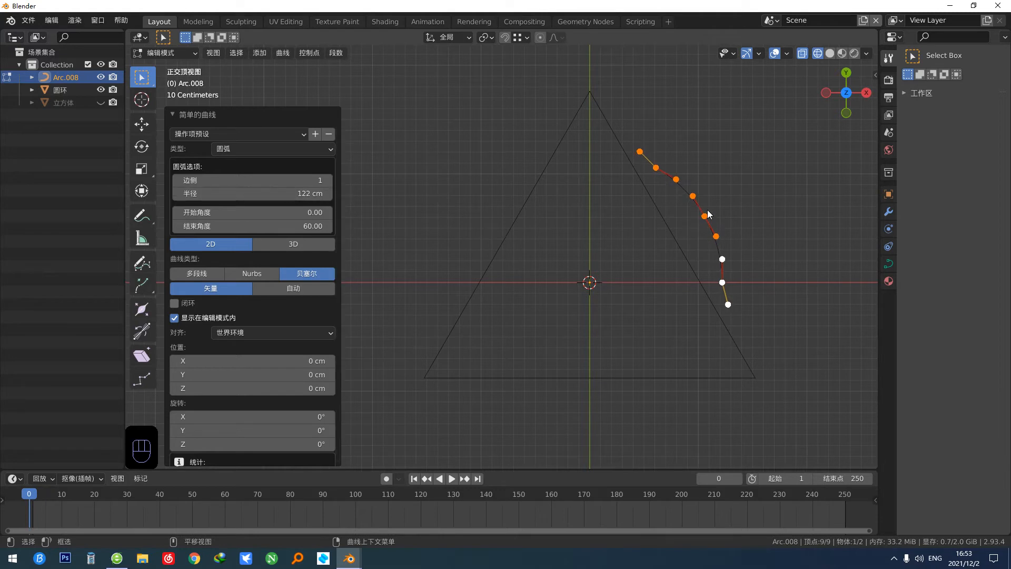
# Step: Snap the arc's upper end point onto the triangle's top corner
pyautogui.keyDown('shift'); pyautogui.moveTo(711, 217); pyautogui.dragTo(662, 234, button='middle'); pyautogui.keyUp('shift')
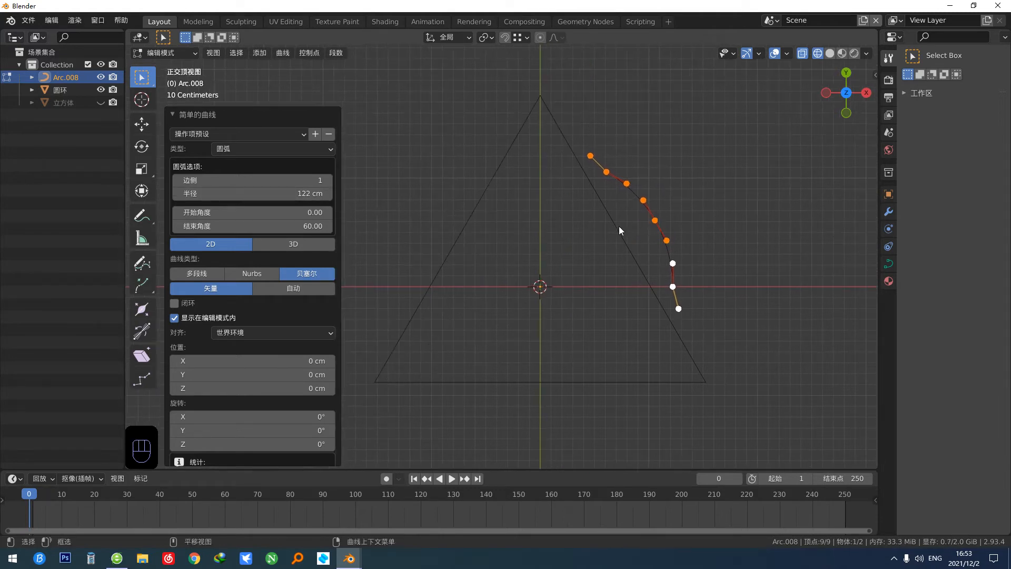
pyautogui.keyDown('shift'); pyautogui.moveTo(600, 250); pyautogui.dragTo(596, 278, button='middle'); pyautogui.keyUp('shift')
pyautogui.moveTo(560, 162); pyautogui.dragTo(636, 227)
pyautogui.keyDown('shift'); pyautogui.moveTo(530, 92); pyautogui.dragTo(509, 129, button='middle'); pyautogui.keyUp('shift')
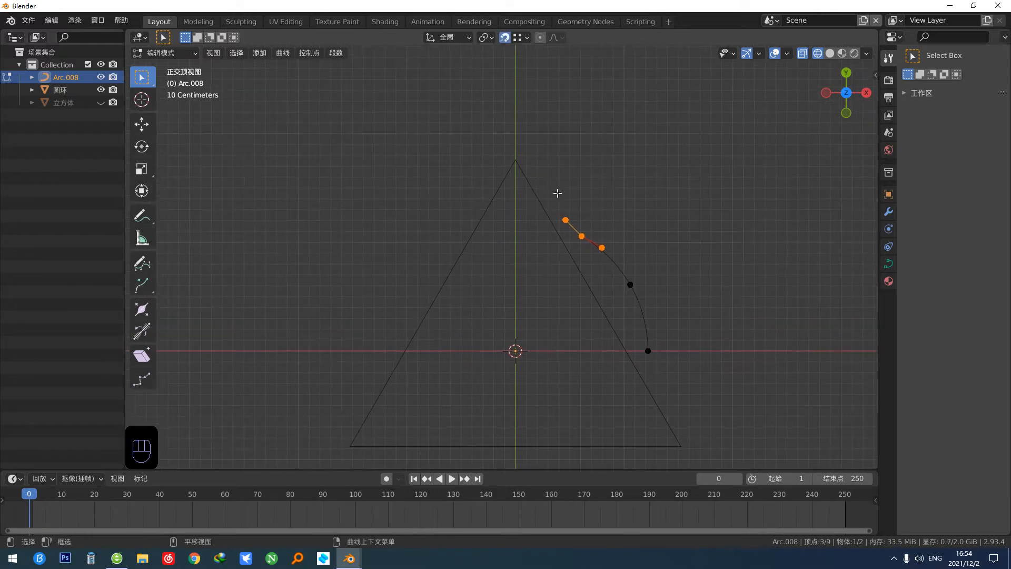
pyautogui.press('g')
pyautogui.click(515, 159)
# Step: Snap the arc's lower end point onto the triangle's lower-right corner
pyautogui.keyDown('shift'); pyautogui.moveTo(537, 237); pyautogui.dragTo(506, 205, button='middle'); pyautogui.keyUp('shift')
pyautogui.moveTo(553, 276); pyautogui.dragTo(672, 357)
pyautogui.press('g')
pyautogui.click(649, 414)
pyautogui.hotkey('ctrl', 'z')
pyautogui.hotkey('ctrl', 'z')
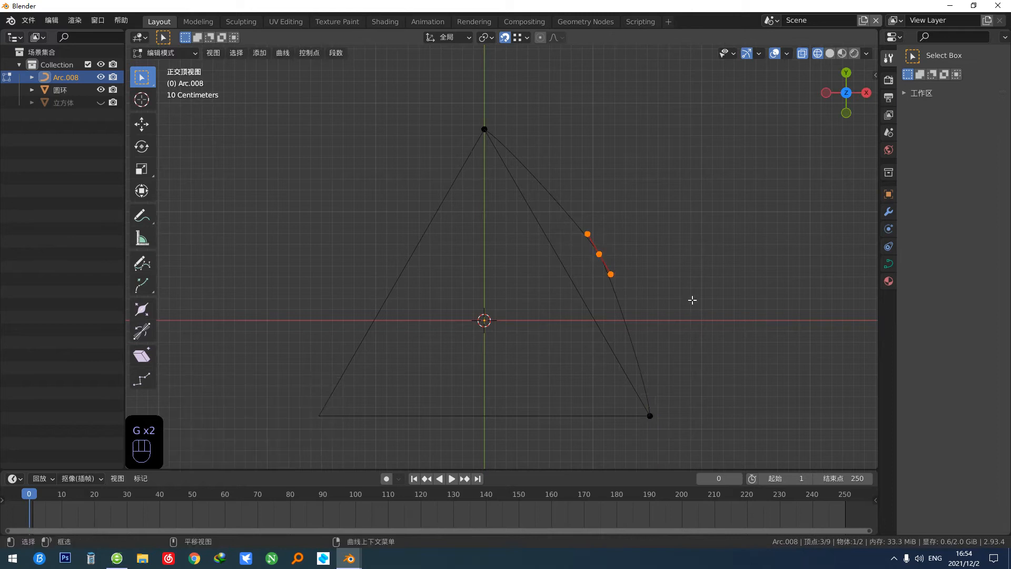
# Step: Scale the handles of the arc's middle control point by about 3.543 to smooth the curve, and return to Object Mode
pyautogui.press('s')
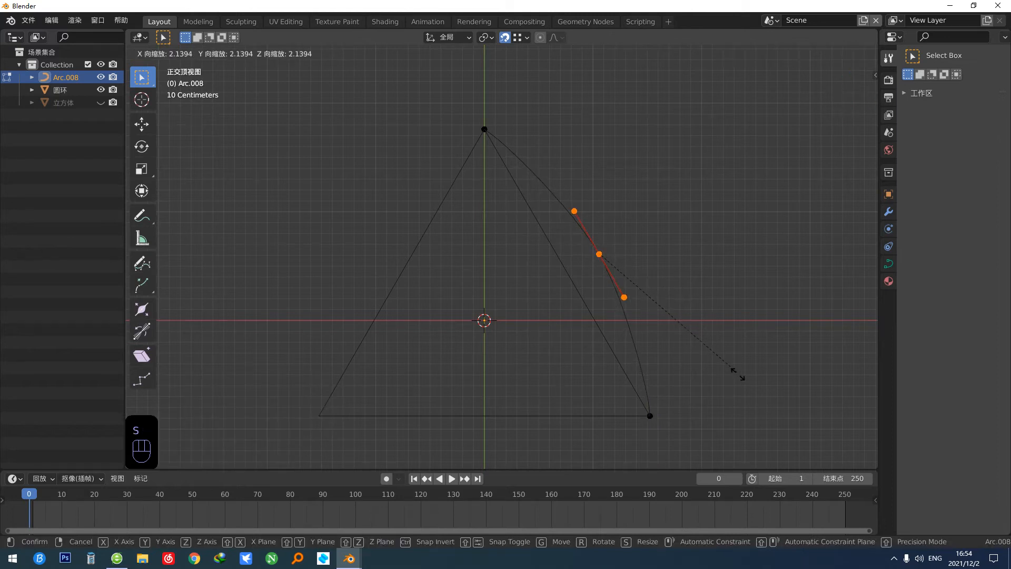
pyautogui.click(822, 455)
pyautogui.moveTo(454, 332); pyautogui.dragTo(461, 279, button='middle')
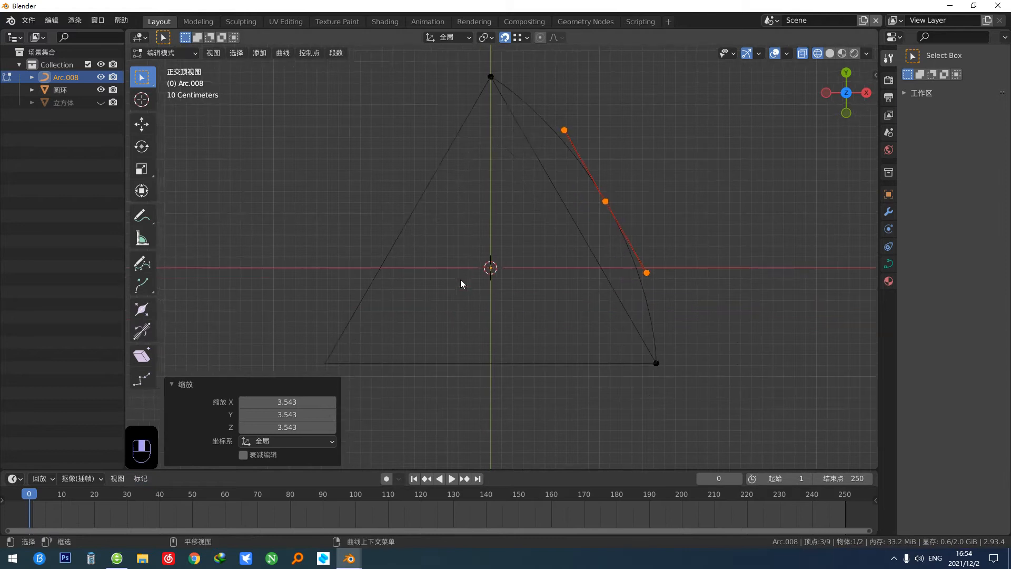
pyautogui.scroll(-1, 474, 285)
pyautogui.moveTo(509, 299); pyautogui.dragTo(526, 320, button='middle')
pyautogui.press('Tab')
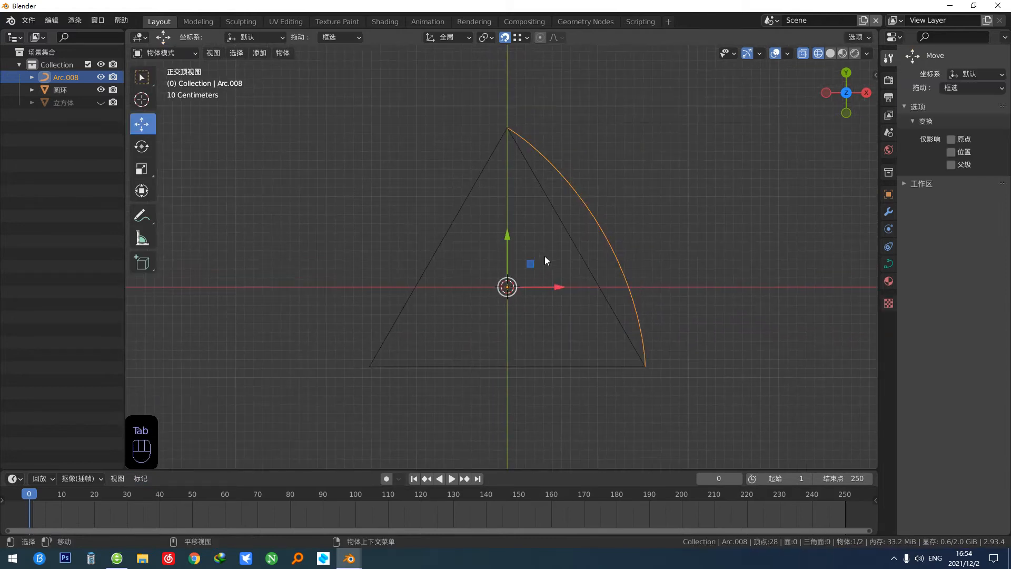
# Step: Duplicate the arc in place and rotate the copy 120° about Z onto the triangle's left side
pyautogui.press('e')
pyautogui.hotkey('shift', 'd')
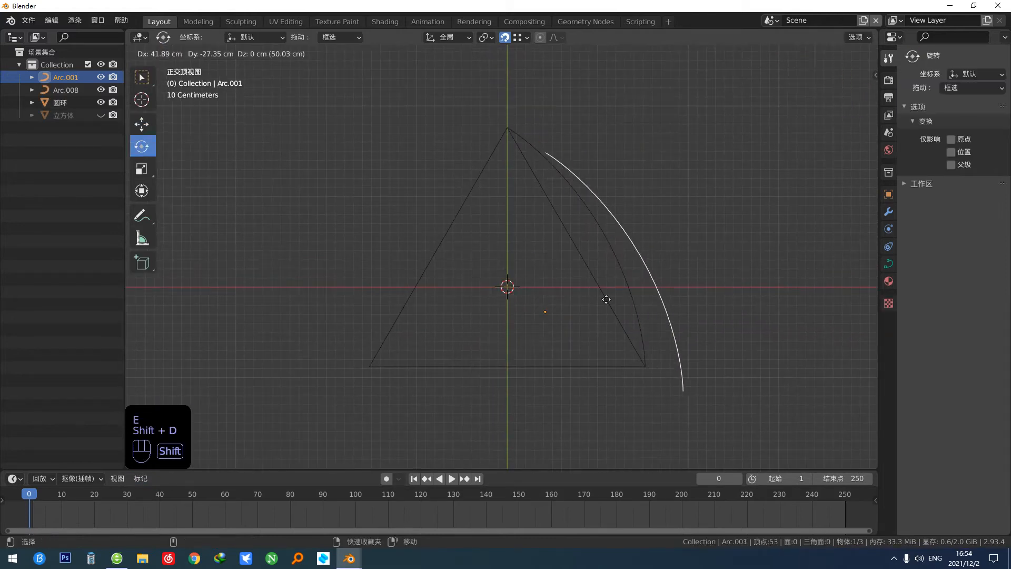
pyautogui.rightClick(606, 299)
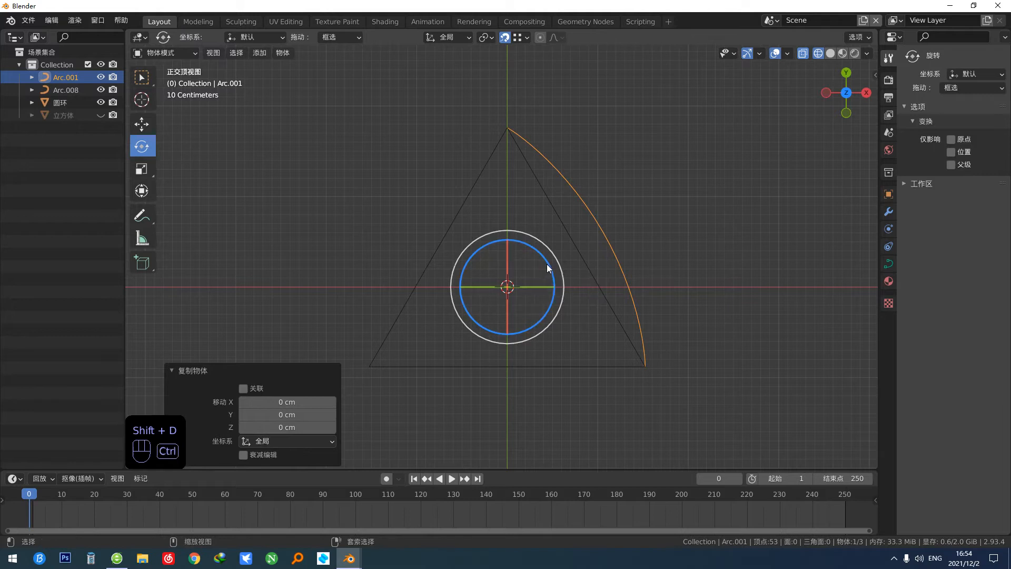
pyautogui.moveTo(546, 264); pyautogui.dragTo(421, 255)
pyautogui.keyDown('shift'); pyautogui.moveTo(474, 316); pyautogui.dragTo(488, 295, button='middle'); pyautogui.keyUp('shift')
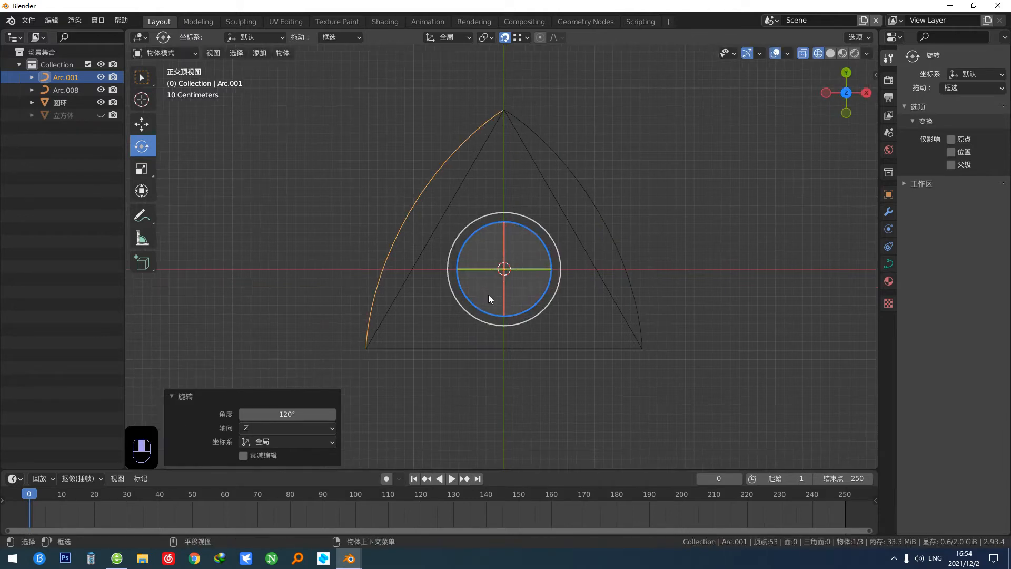
# Step: Duplicate the left arc in place and rotate the copy about Z onto the triangle's bottom side
pyautogui.hotkey('shift', 'd')
pyautogui.rightClick(529, 293)
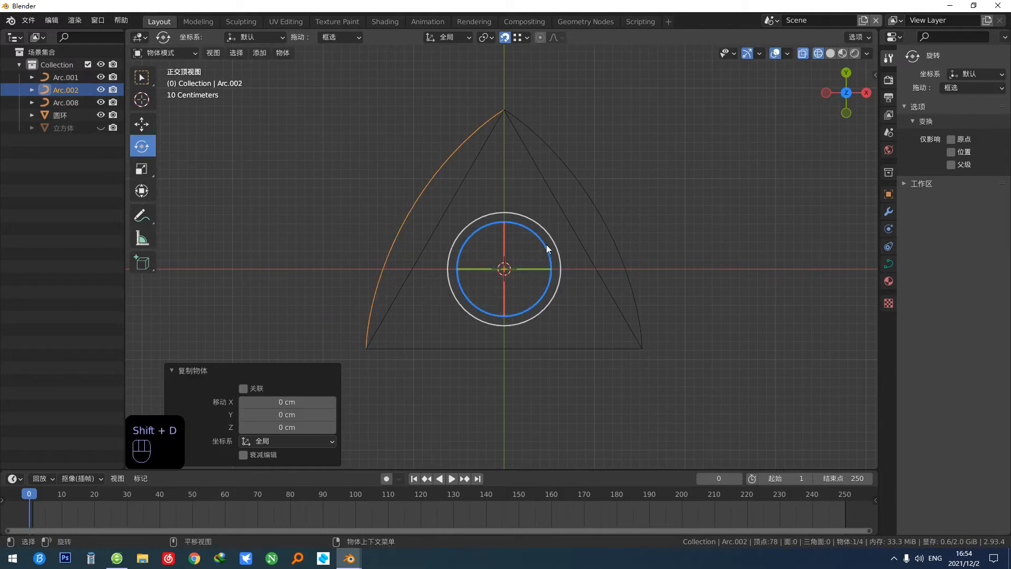
pyautogui.keyDown('ctrl'); pyautogui.moveTo(546, 244); pyautogui.dragTo(433, 235); pyautogui.keyUp('ctrl')
# Step: Join the three arcs into a single curve object and clear the selection
pyautogui.keyDown('shift'); pyautogui.click(601, 219); pyautogui.keyUp('shift')
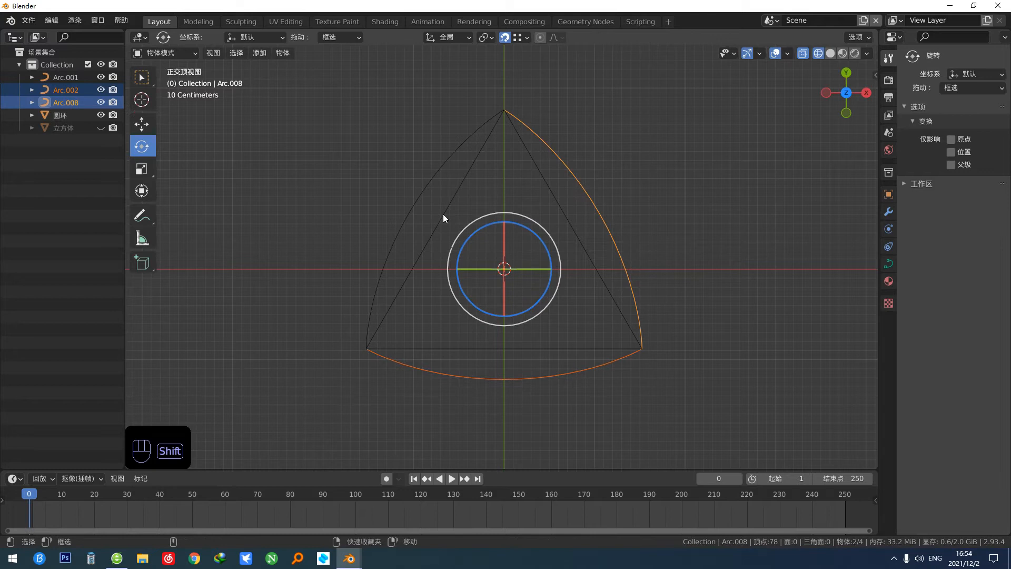
pyautogui.keyDown('shift'); pyautogui.click(422, 195); pyautogui.keyUp('shift')
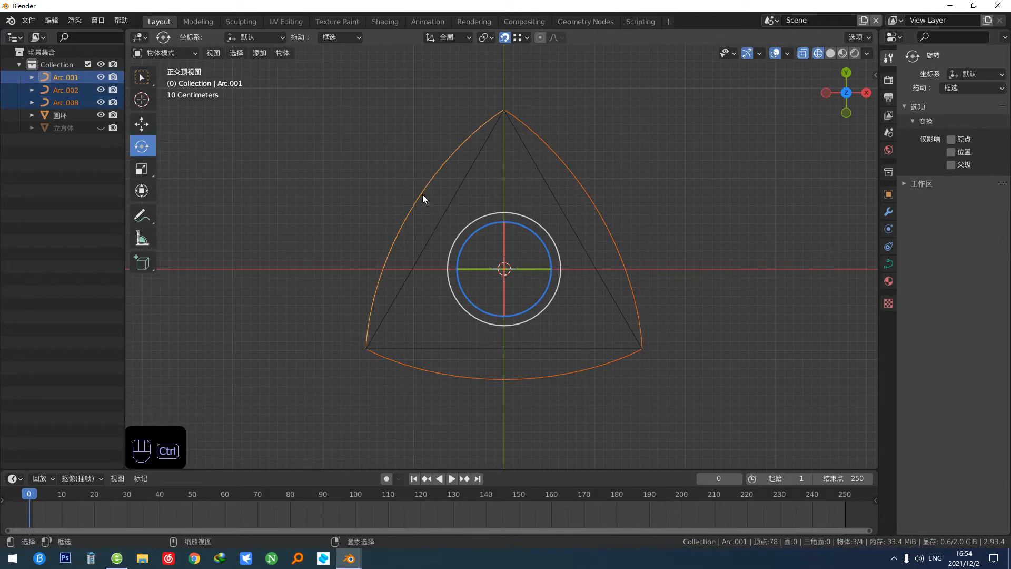
pyautogui.hotkey('ctrl', 'j')
pyautogui.click(681, 216)
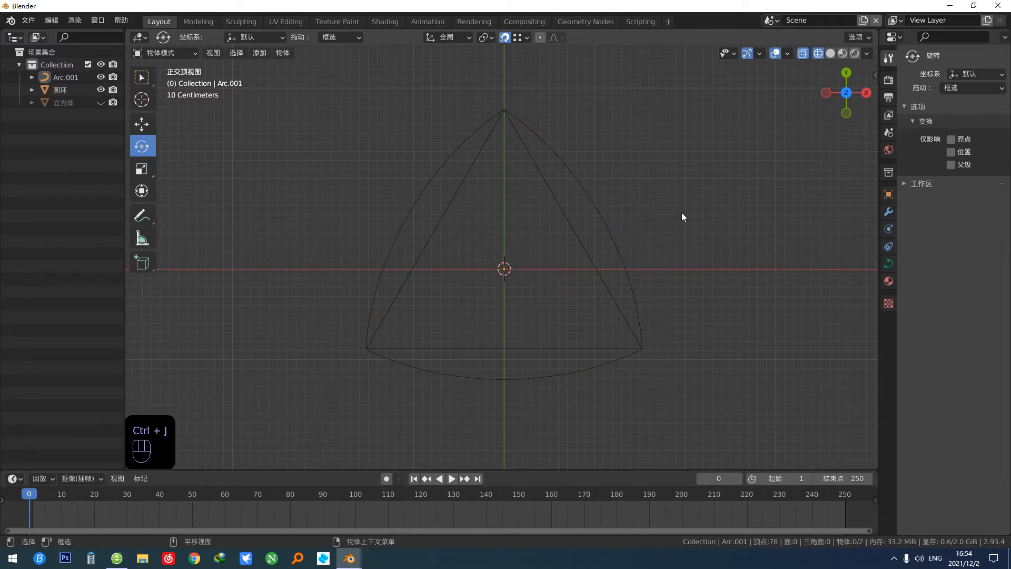
# Step: Duplicate the rounded-triangle curve in place and parent the copy to the straight-edged triangle using the Object option
pyautogui.click(609, 220)
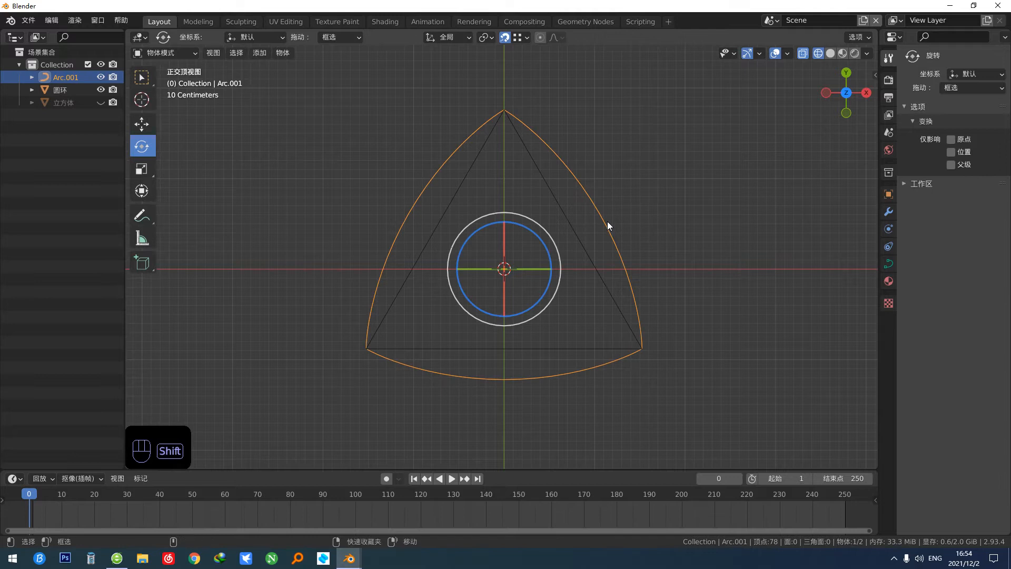
pyautogui.hotkey('shift', 'd')
pyautogui.rightClick(659, 256)
pyautogui.keyDown('shift'); pyautogui.click(563, 213); pyautogui.keyUp('shift')
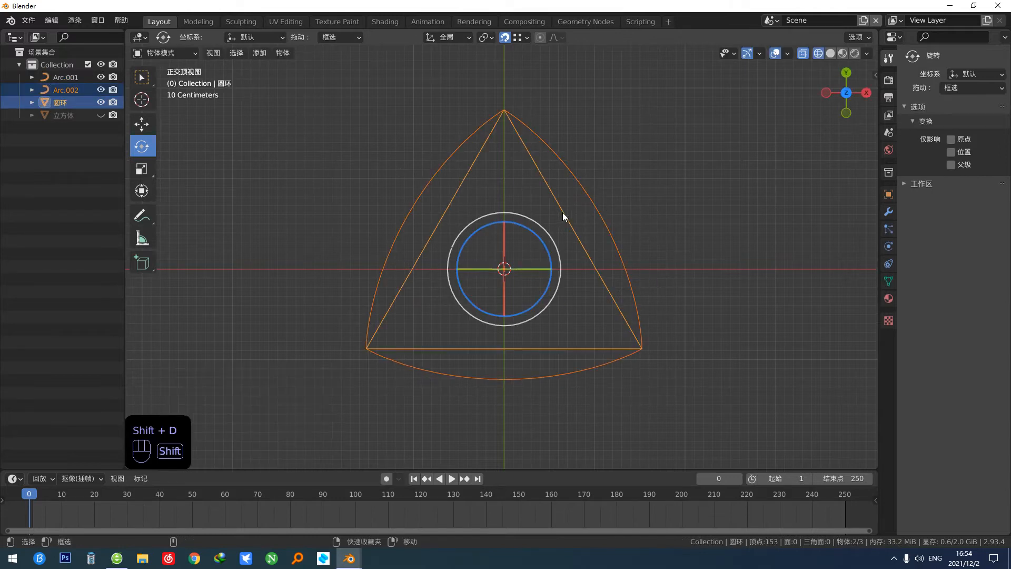
pyautogui.hotkey('ctrl', 'p')
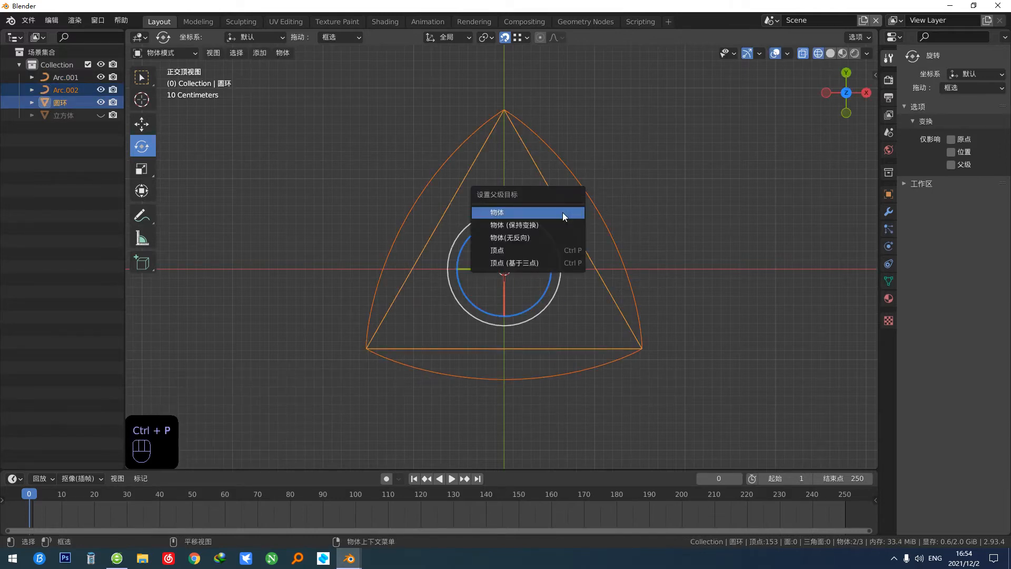
pyautogui.click(562, 213)
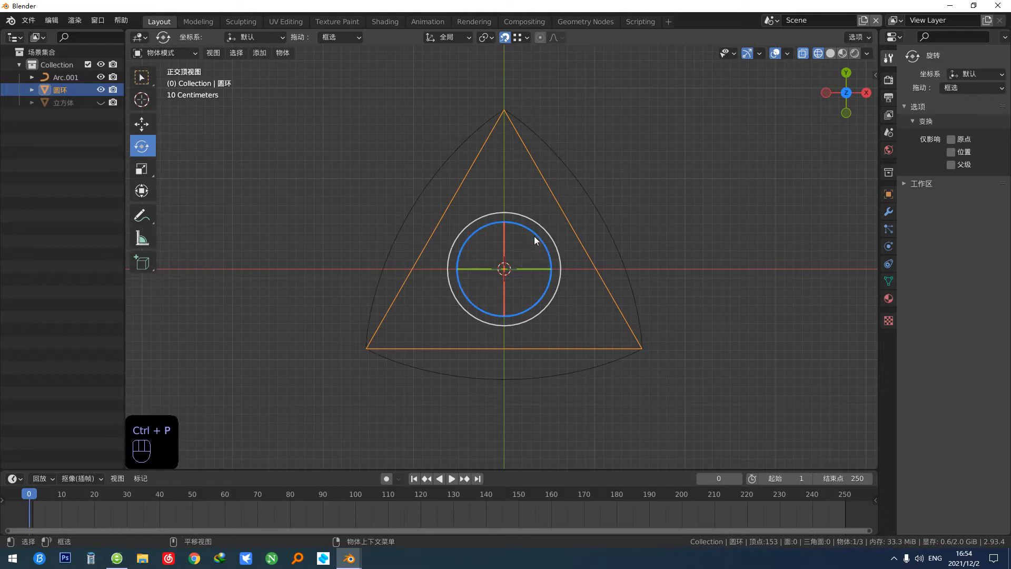
# Step: Rotate the straight-edged triangle with its attached curve 60° about Z and scale it to 0.820
pyautogui.moveTo(533, 235); pyautogui.dragTo(493, 225)
pyautogui.scroll(1, 510, 256)
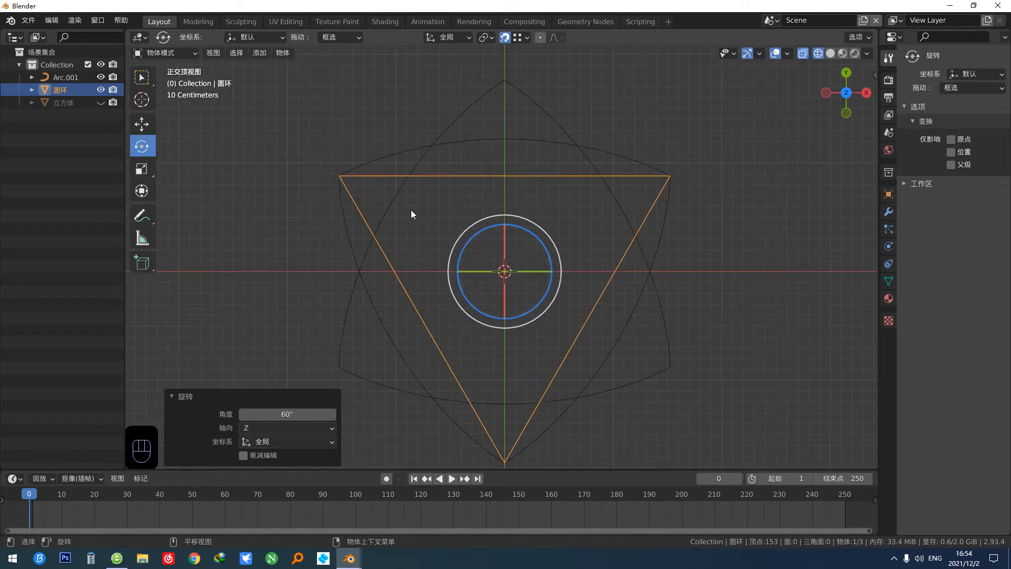
pyautogui.press('s')
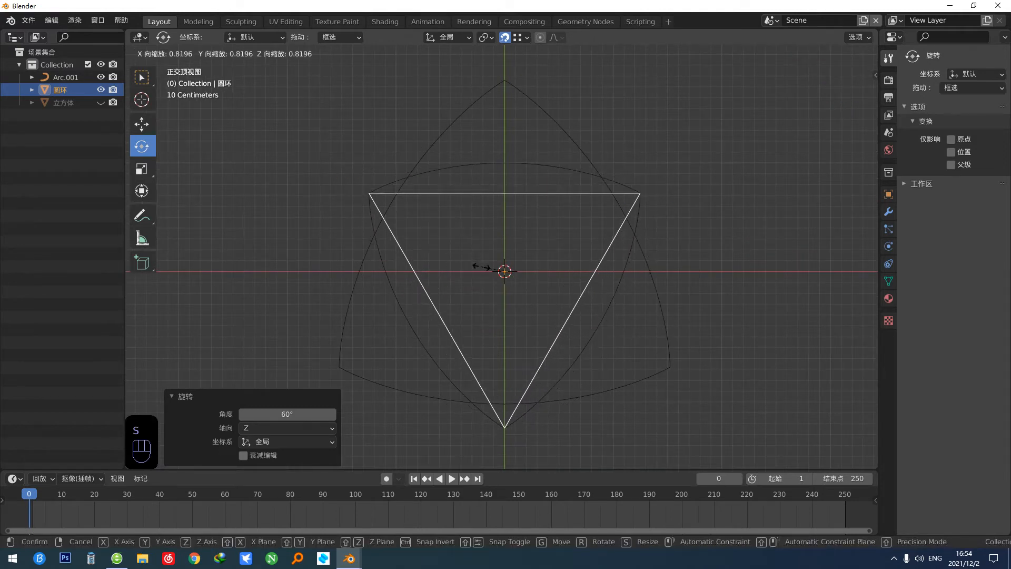
pyautogui.click(481, 266)
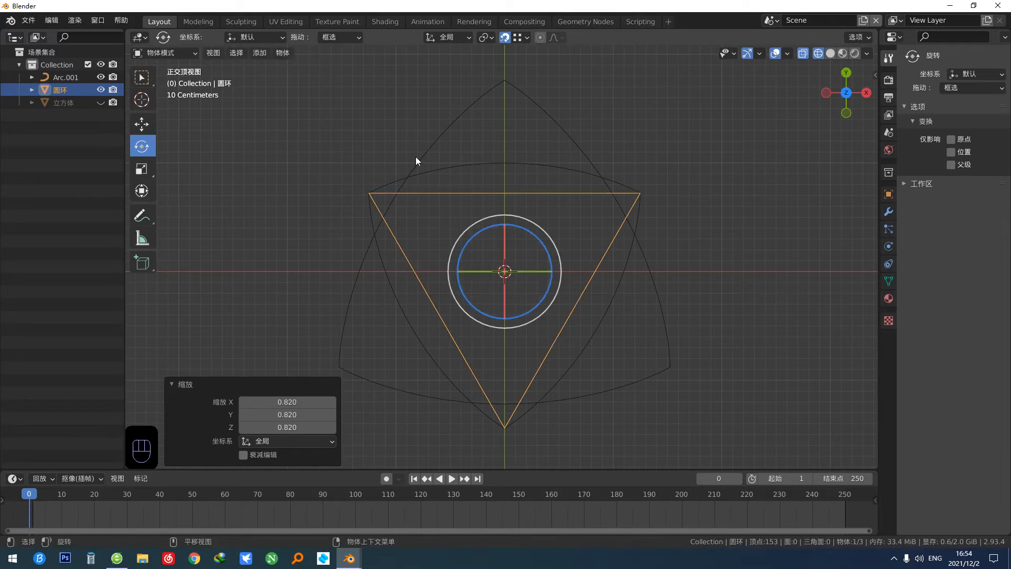
# Step: Duplicate the inverted inner curve in place and clear the copy's parent while keeping its transformation
pyautogui.scroll(-2, 497, 246)
pyautogui.scroll(2, 494, 244)
pyautogui.click(502, 169)
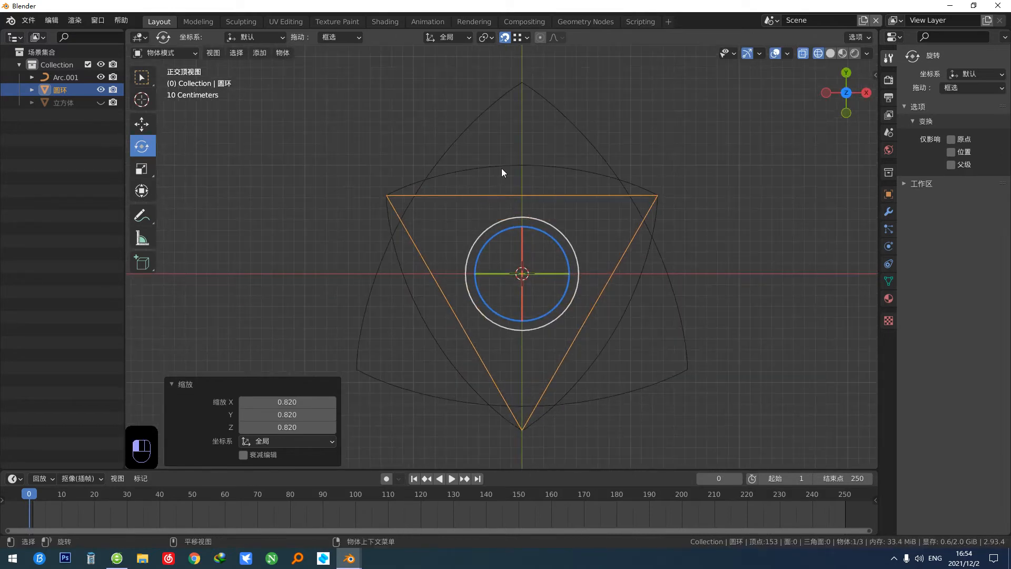
pyautogui.hotkey('shift', 'd')
pyautogui.rightClick(535, 238)
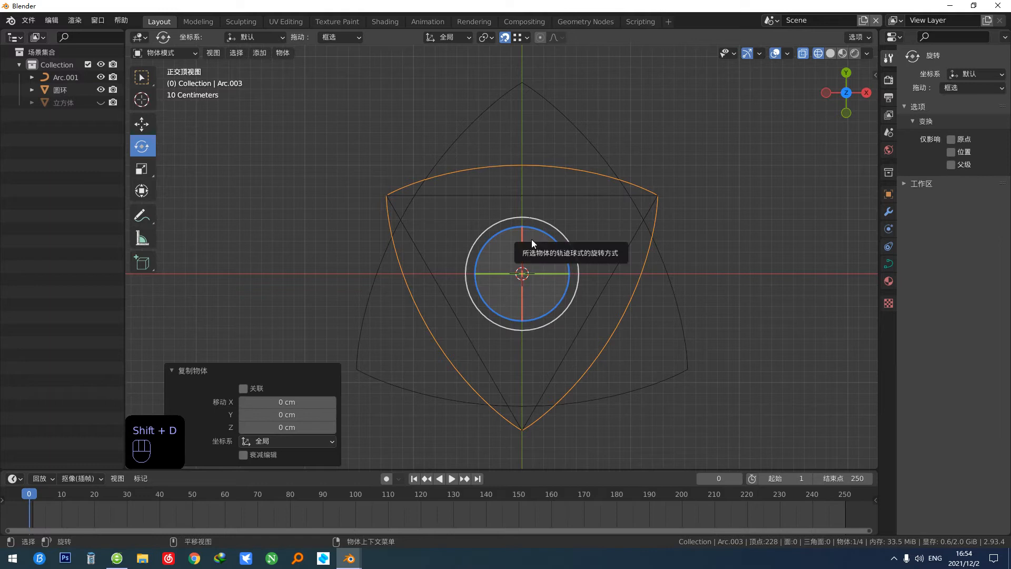
pyautogui.hotkey('alt', 'p')
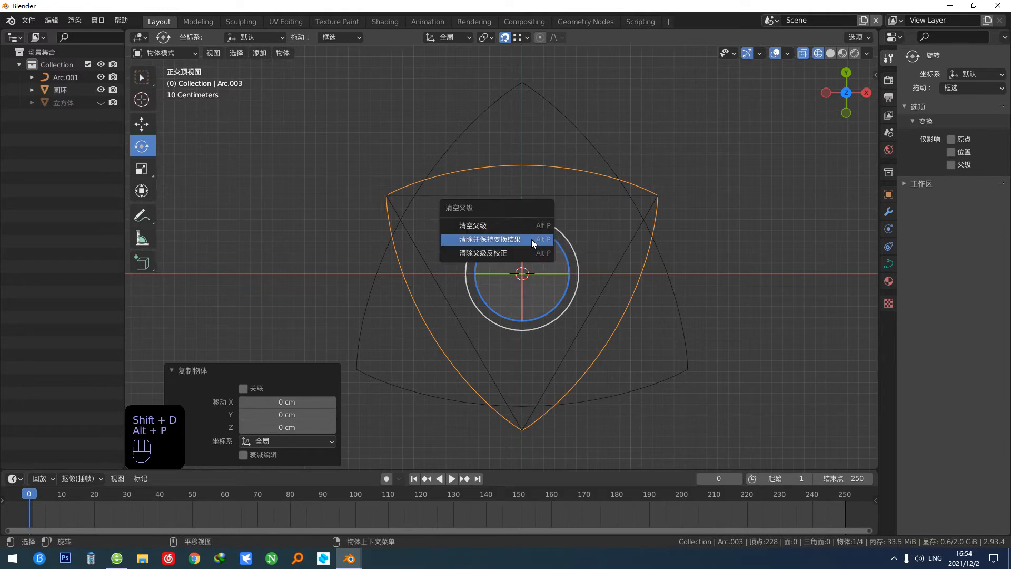
pyautogui.click(497, 242)
# Step: Rotate the straight-edged triangle and its attached curve -60° about Z
pyautogui.click(435, 283)
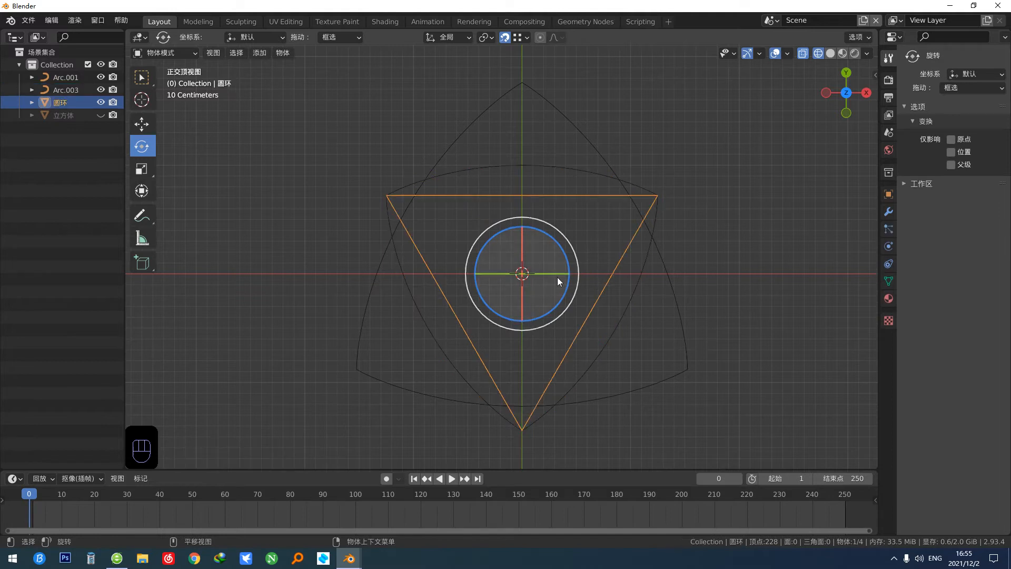
pyautogui.keyDown('ctrl'); pyautogui.moveTo(566, 259); pyautogui.dragTo(523, 233); pyautogui.keyUp('ctrl')
# Step: Turn off the grid in the viewport overlays and clear the selection
pyautogui.click(784, 55)
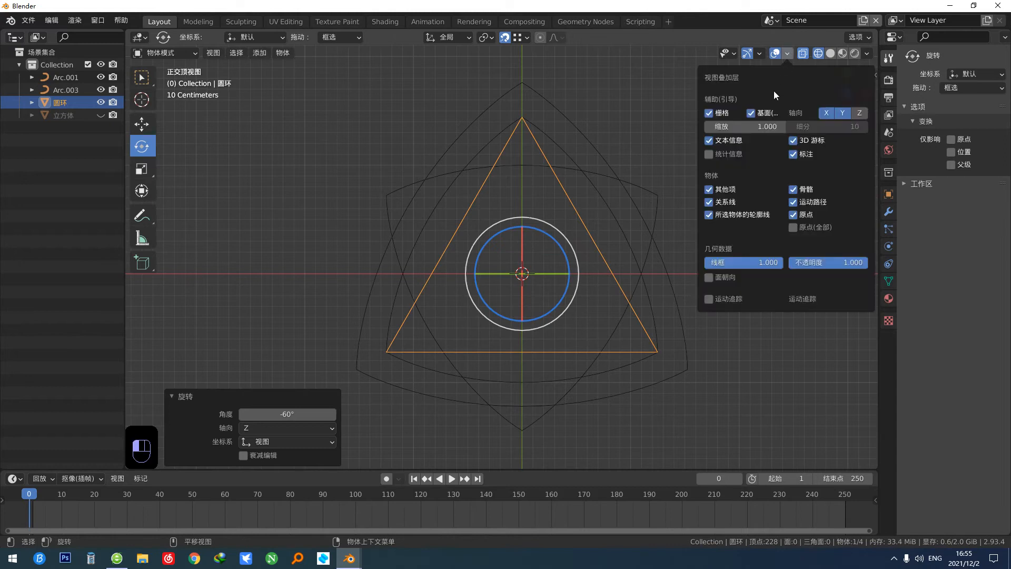
pyautogui.click(724, 117)
pyautogui.moveTo(751, 136)
pyautogui.mouseDown(button='middle')
pyautogui.moveTo(693, 157)
pyautogui.moveTo(738, 127)
pyautogui.mouseUp(button='middle')
pyautogui.click(738, 128)
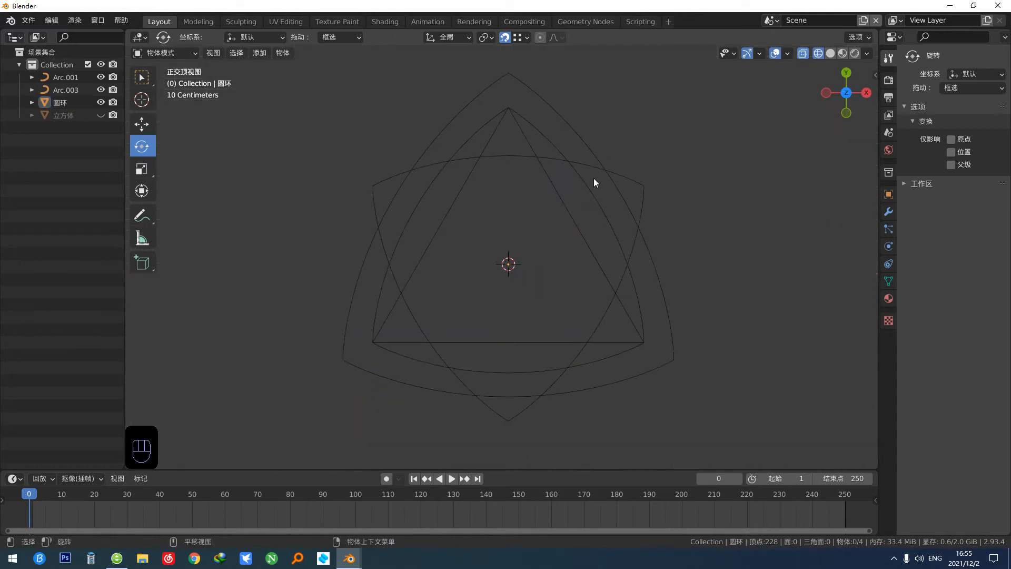
# Step: Unhide the hemisphere and raise the straight-edged triangle and both unparented curves along Z above the dome
pyautogui.click(100, 113)
pyautogui.moveTo(371, 231)
pyautogui.mouseDown(button='middle')
pyautogui.moveTo(426, 181)
pyautogui.moveTo(408, 208)
pyautogui.moveTo(336, 248)
pyautogui.moveTo(379, 215)
pyautogui.moveTo(374, 245)
pyautogui.mouseUp(button='middle')
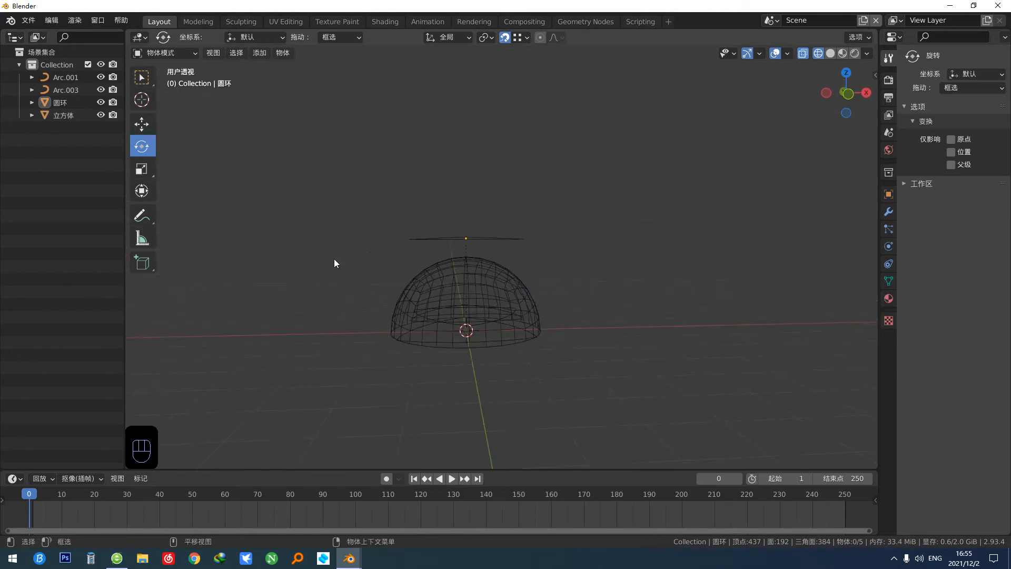
pyautogui.click(71, 89)
pyautogui.keyDown('ctrl'); pyautogui.click(71, 77); pyautogui.keyUp('ctrl')
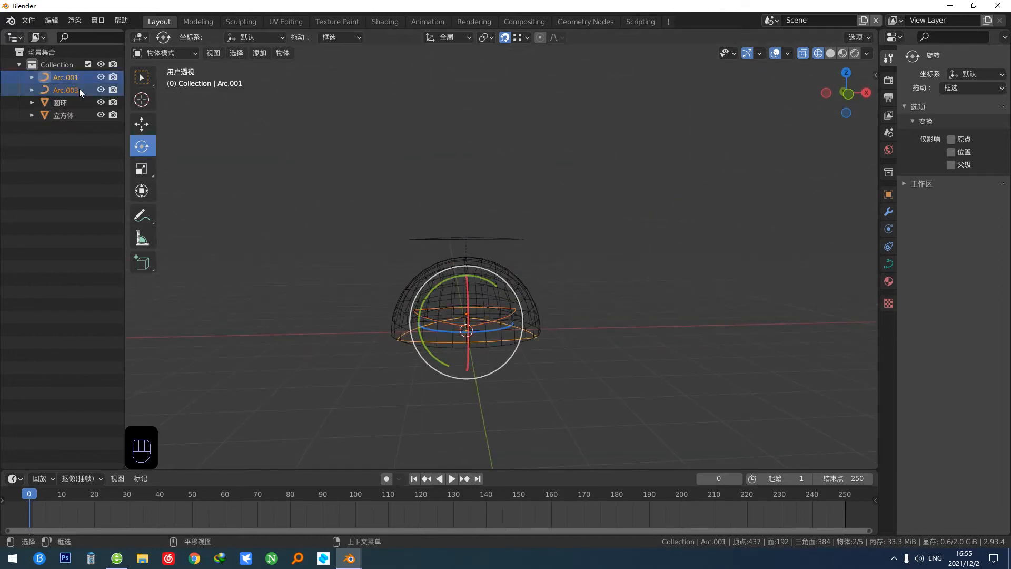
pyautogui.keyDown('alt'); pyautogui.moveTo(401, 252); pyautogui.dragTo(416, 296, button='middle'); pyautogui.keyUp('alt')
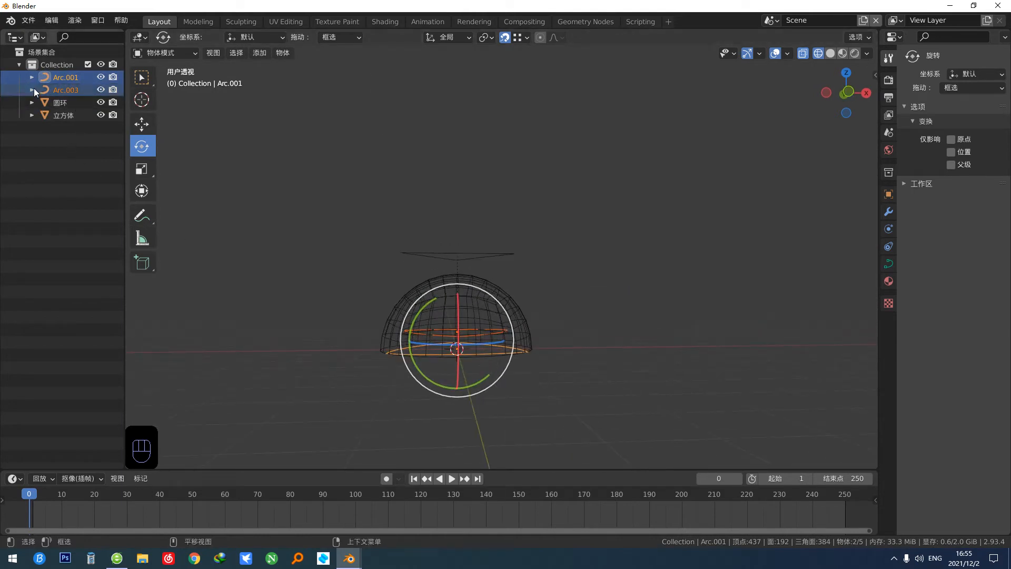
pyautogui.keyDown('shift'); pyautogui.click(74, 104); pyautogui.keyUp('shift')
pyautogui.press('w')
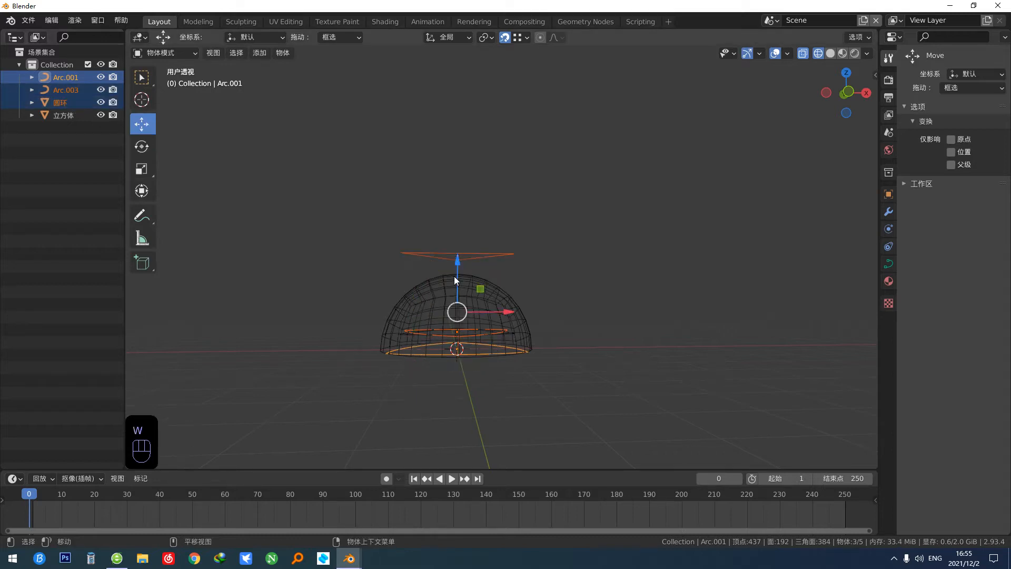
pyautogui.moveTo(457, 277); pyautogui.dragTo(461, 184)
# Step: Move only the straight-edged triangle with its attached curve down along Z by about 17.7 cm
pyautogui.click(478, 158)
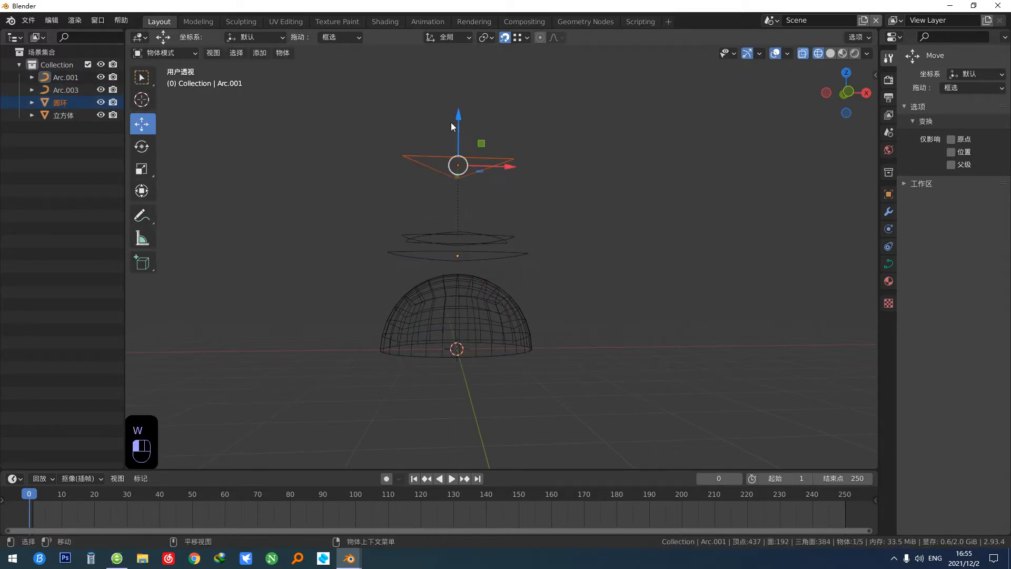
pyautogui.moveTo(459, 137); pyautogui.dragTo(462, 153)
pyautogui.moveTo(462, 152); pyautogui.dragTo(478, 235, button='middle')
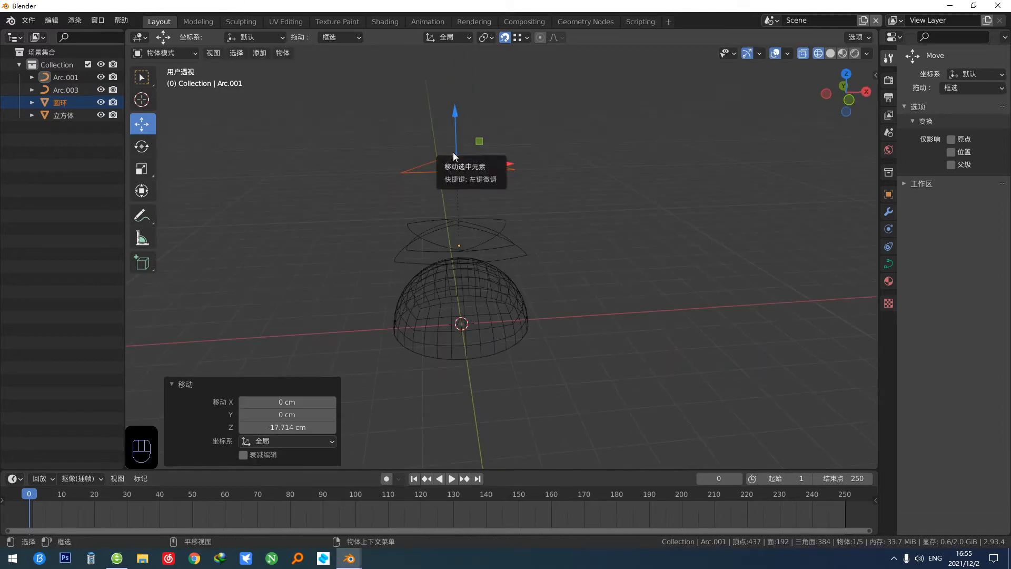
# Step: Duplicate all the guides and the hemisphere, and place the copies beside the originals along the X axis
pyautogui.press('a')
pyautogui.moveTo(336, 69); pyautogui.dragTo(410, 274, button='middle')
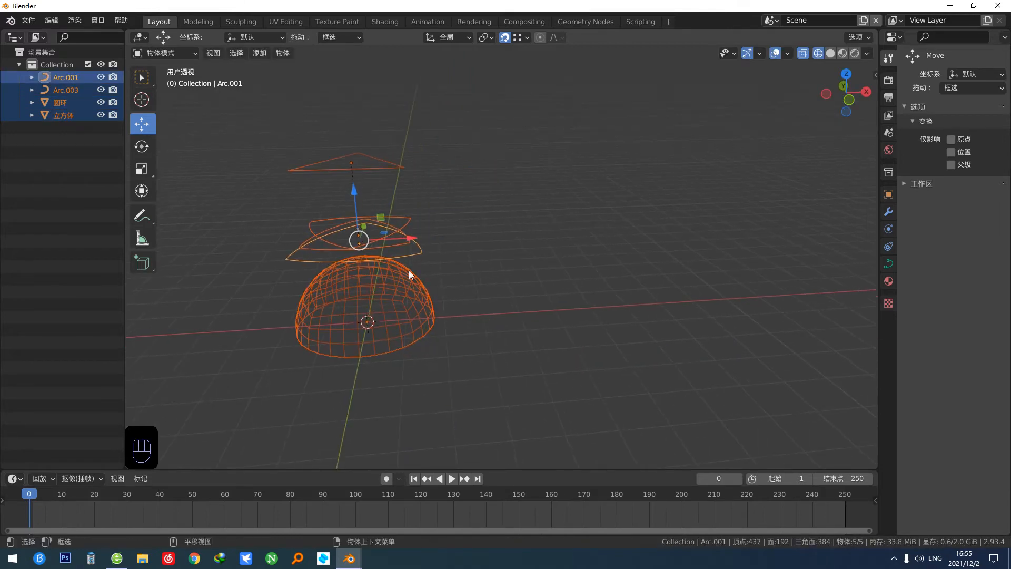
pyautogui.hotkey('shift', 'd')
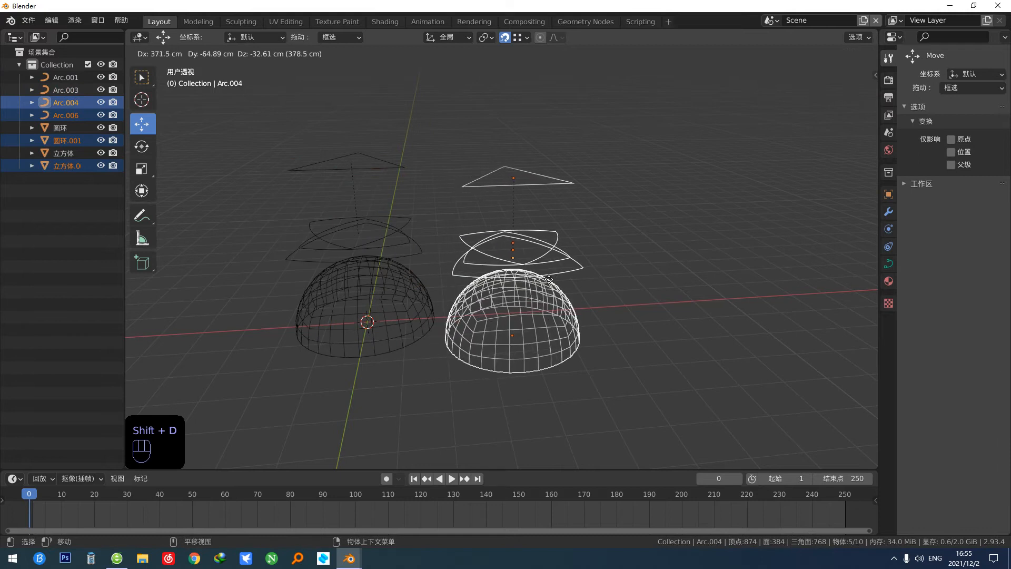
pyautogui.press('z')
pyautogui.press('x')
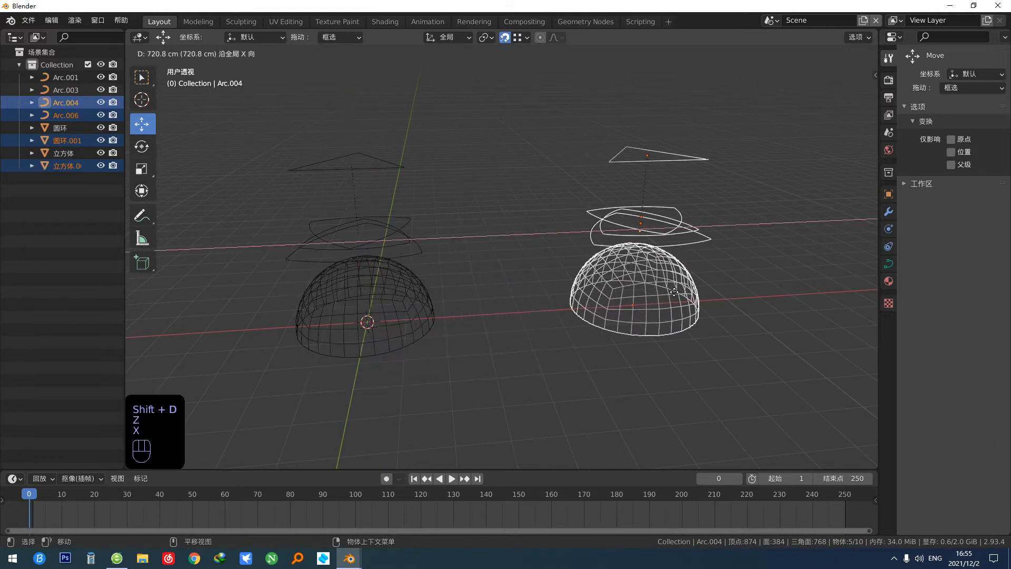
pyautogui.click(658, 281)
# Step: Select the copied dome and show it in solid shading from the orthographic top view
pyautogui.moveTo(658, 280)
pyautogui.keyDown('shift'); pyautogui.mouseDown(button='middle')
pyautogui.moveTo(581, 282)
pyautogui.moveTo(478, 328)
pyautogui.moveTo(476, 406)
pyautogui.moveTo(498, 371)
pyautogui.moveTo(514, 260)
pyautogui.mouseUp(button='middle'); pyautogui.keyUp('shift')
pyautogui.click(540, 306)
pyautogui.press('F3')
pyautogui.scroll(1, 550, 277)
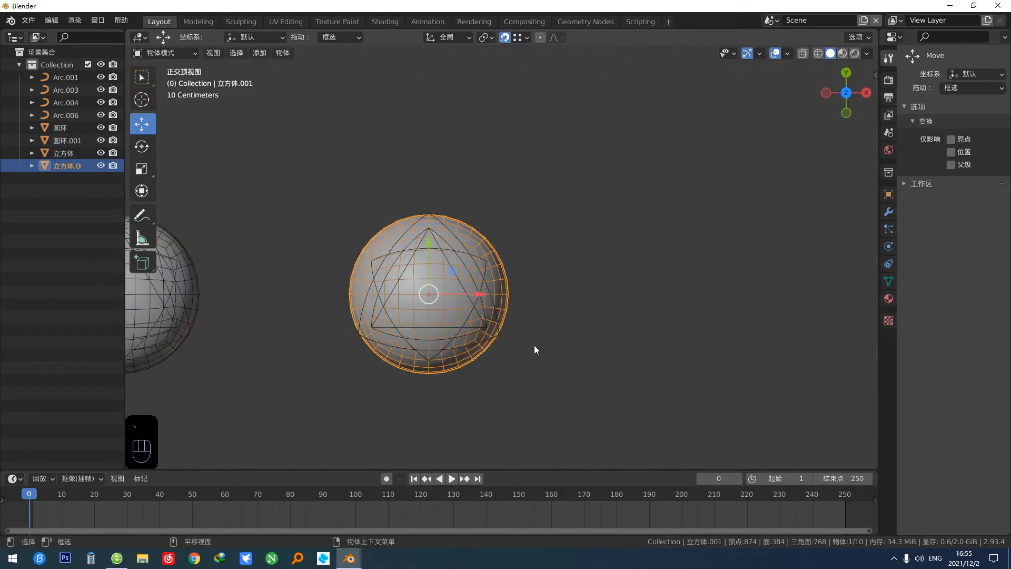
pyautogui.scroll(3, 405, 304)
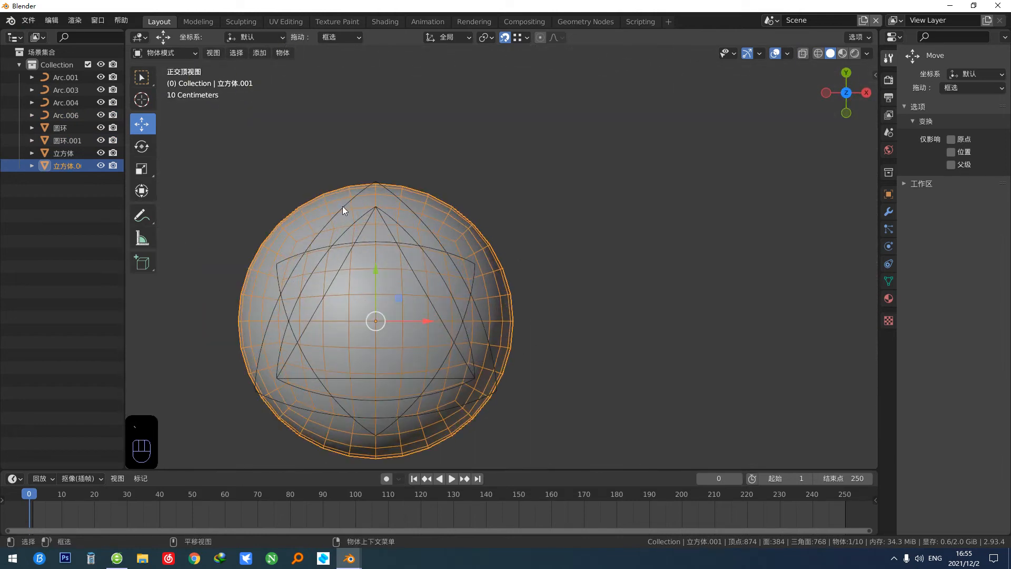
# Step: Knife Project the largest rounded-triangle curve onto all faces of the copied dome from the top view
pyautogui.click(343, 207)
pyautogui.keyDown('shift'); pyautogui.moveTo(328, 255); pyautogui.dragTo(413, 239, button='middle'); pyautogui.keyUp('shift')
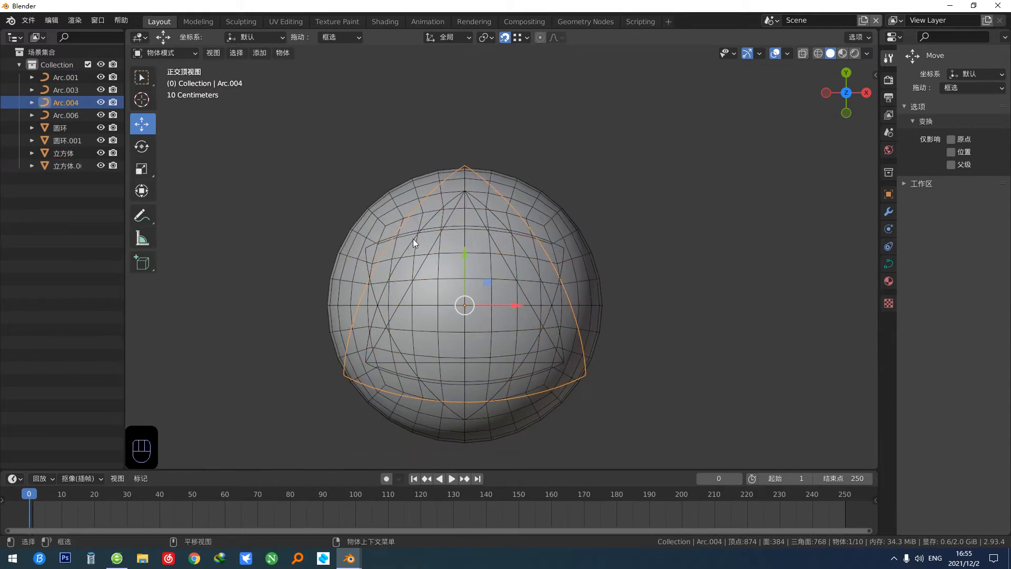
pyautogui.keyDown('shift'); pyautogui.click(395, 214); pyautogui.keyUp('shift')
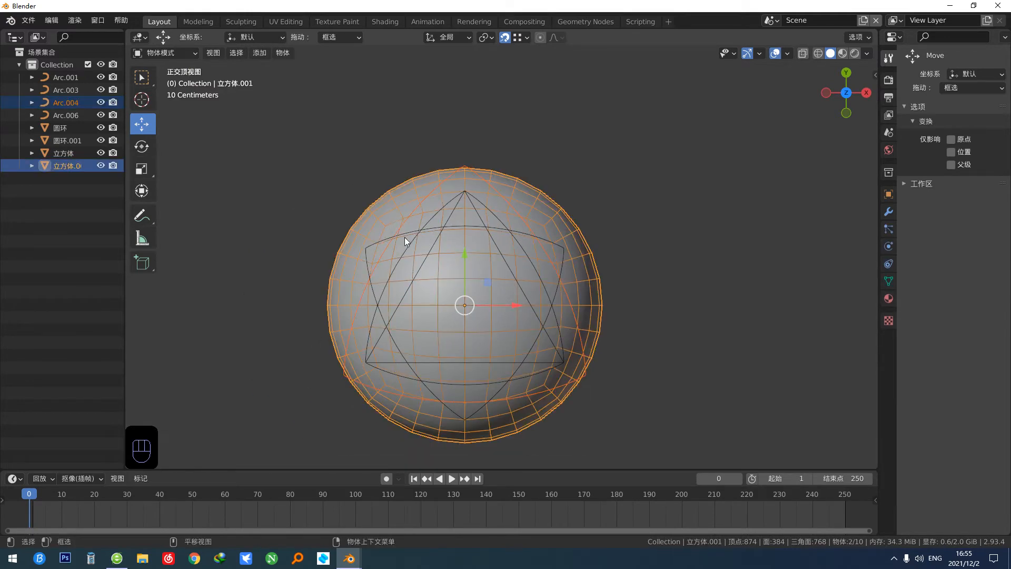
pyautogui.press('Tab')
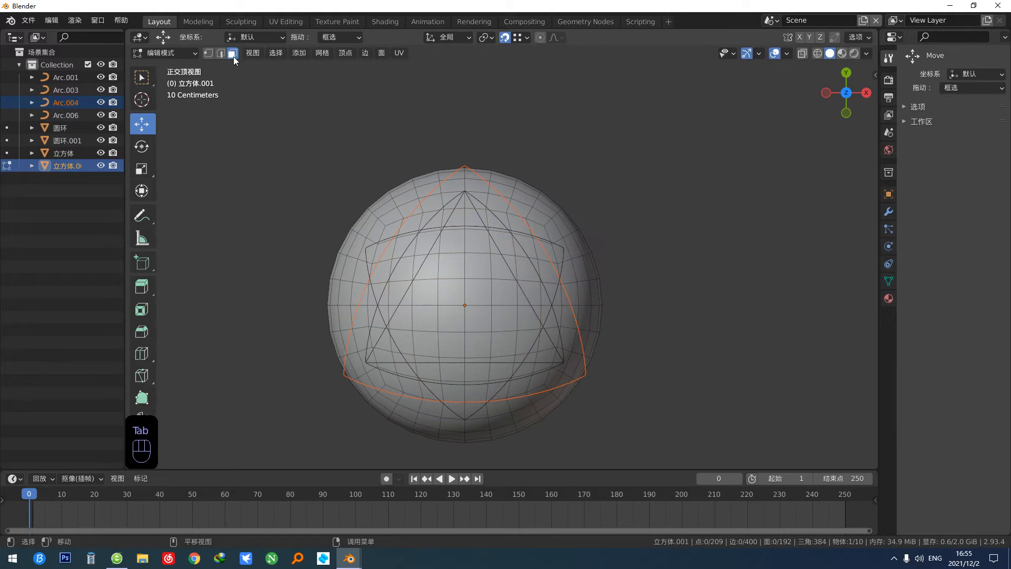
pyautogui.press('a')
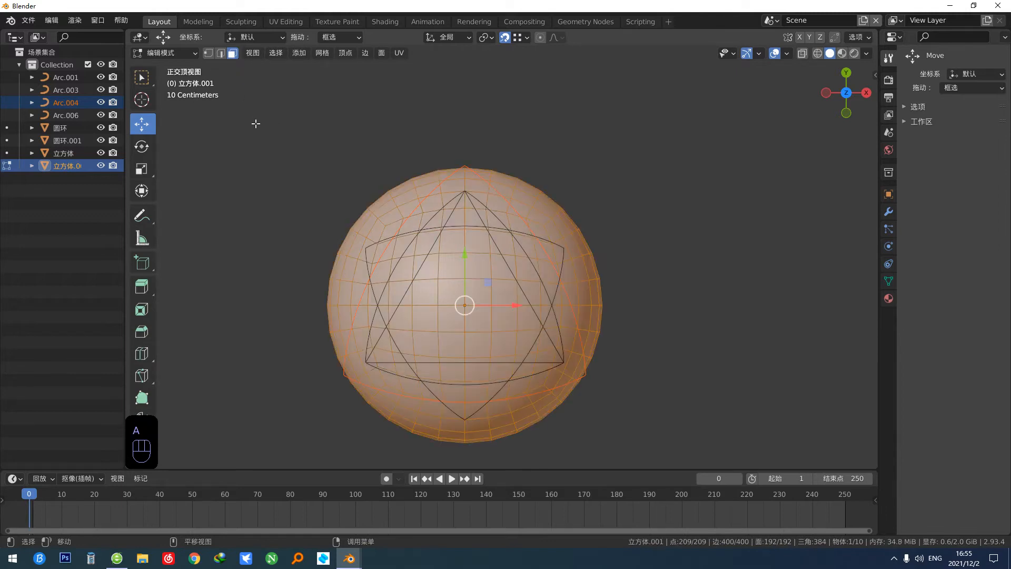
pyautogui.keyDown('shift'); pyautogui.moveTo(404, 202); pyautogui.dragTo(386, 204, button='middle'); pyautogui.keyUp('shift')
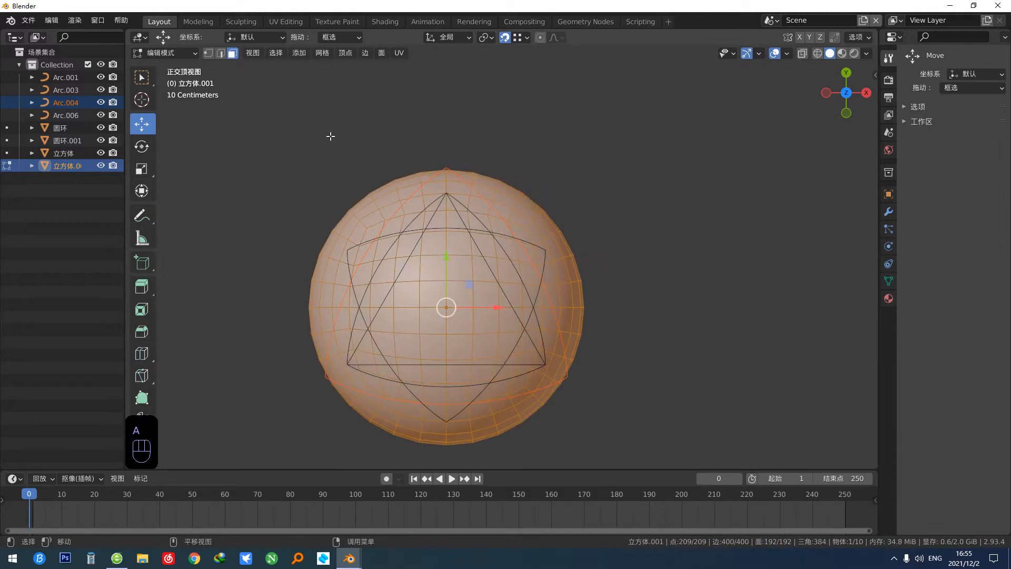
pyautogui.click(322, 53)
pyautogui.click(352, 197)
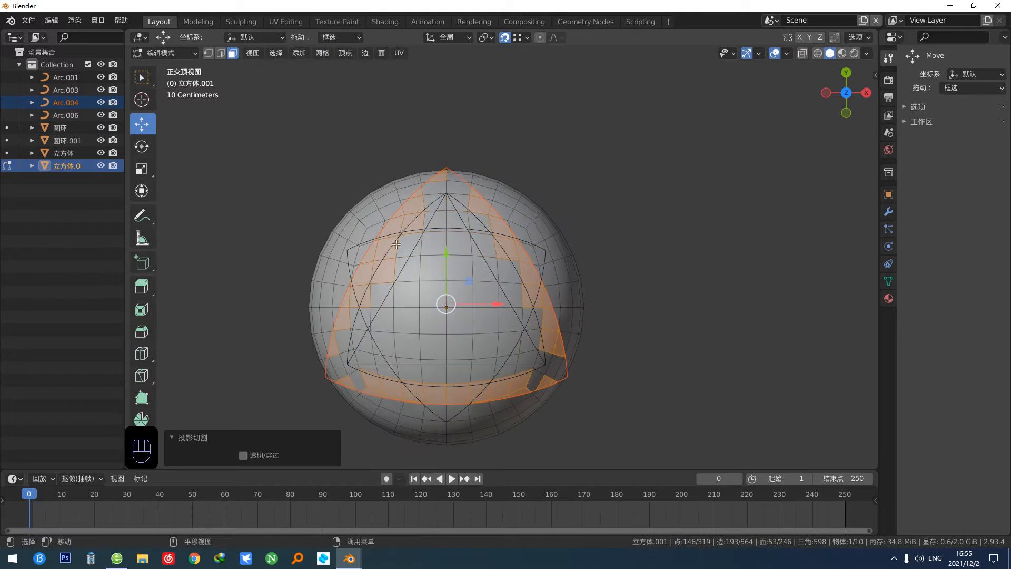
# Step: Return to Object Mode and isolate the cut dome so the other objects are hidden
pyautogui.keyDown('alt'); pyautogui.moveTo(396, 244); pyautogui.dragTo(457, 307); pyautogui.keyUp('alt')
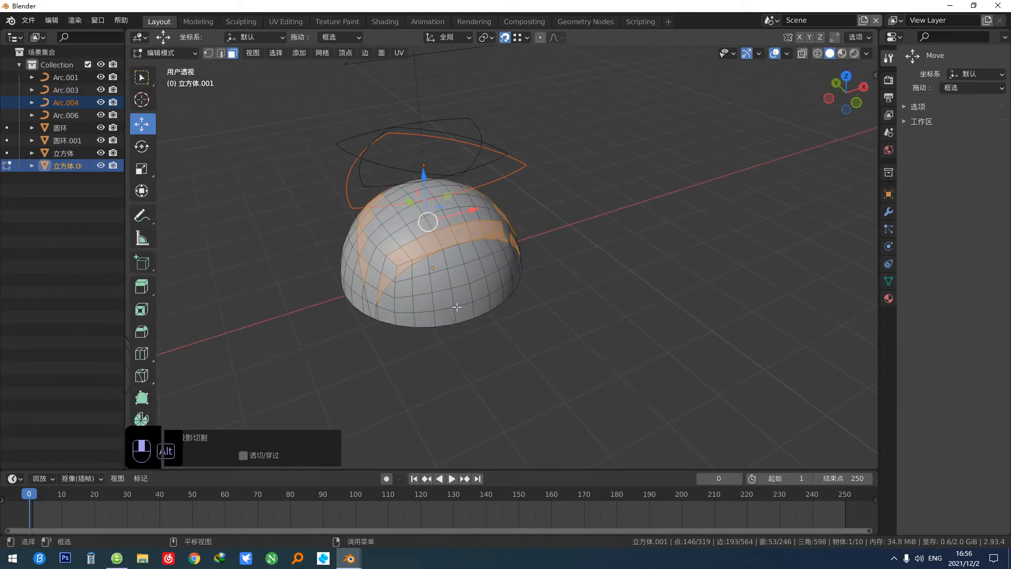
pyautogui.moveTo(457, 307); pyautogui.dragTo(505, 329, button='middle')
pyautogui.press('Tab')
pyautogui.click(541, 220)
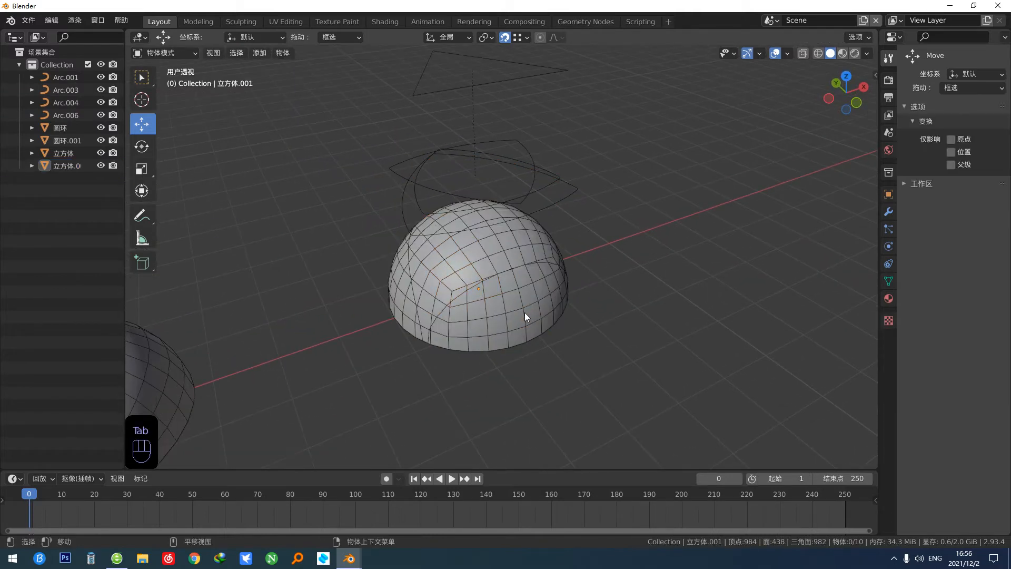
pyautogui.click(525, 312)
pyautogui.press('c')
pyautogui.keyDown('alt'); pyautogui.moveTo(522, 327); pyautogui.dragTo(496, 349); pyautogui.keyUp('alt')
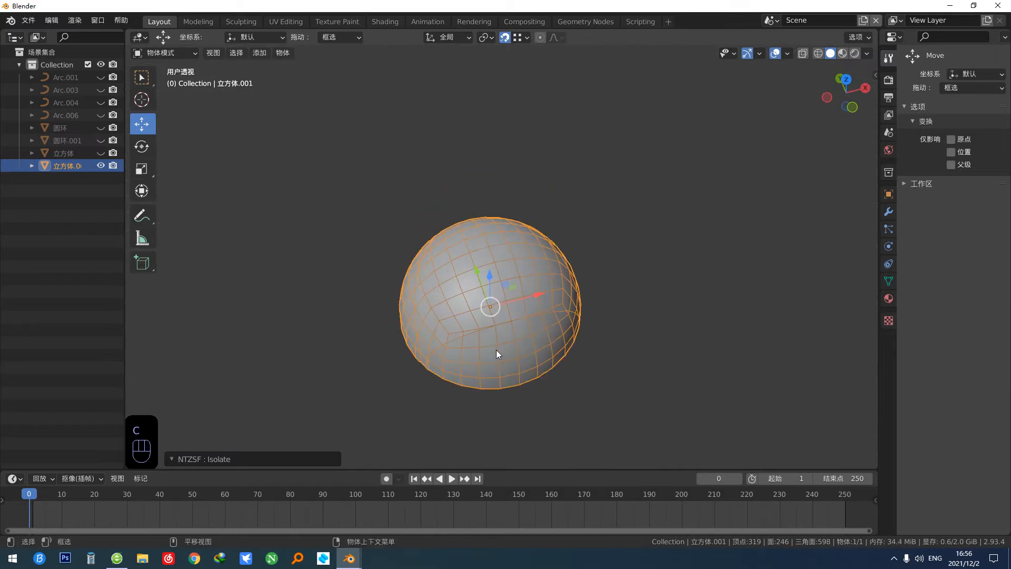
# Step: Enter Edit Mode on the isolated dome, turn on X-ray and activate the Select Box tool
pyautogui.press('Tab')
pyautogui.keyDown('alt'); pyautogui.moveTo(523, 184); pyautogui.dragTo(427, 292); pyautogui.keyUp('alt')
pyautogui.scroll(3, 433, 221)
pyautogui.keyDown('alt'); pyautogui.moveTo(513, 321); pyautogui.dragTo(420, 256); pyautogui.keyUp('alt')
pyautogui.hotkey('alt', 'x')
pyautogui.scroll(2, 487, 316)
pyautogui.press('q')
# Step: Select the dome faces inside the largest rounded-triangle cut, working around the mesh to its lower corners
pyautogui.keyDown('shift'); pyautogui.moveTo(505, 217); pyautogui.dragTo(404, 373); pyautogui.keyUp('shift')
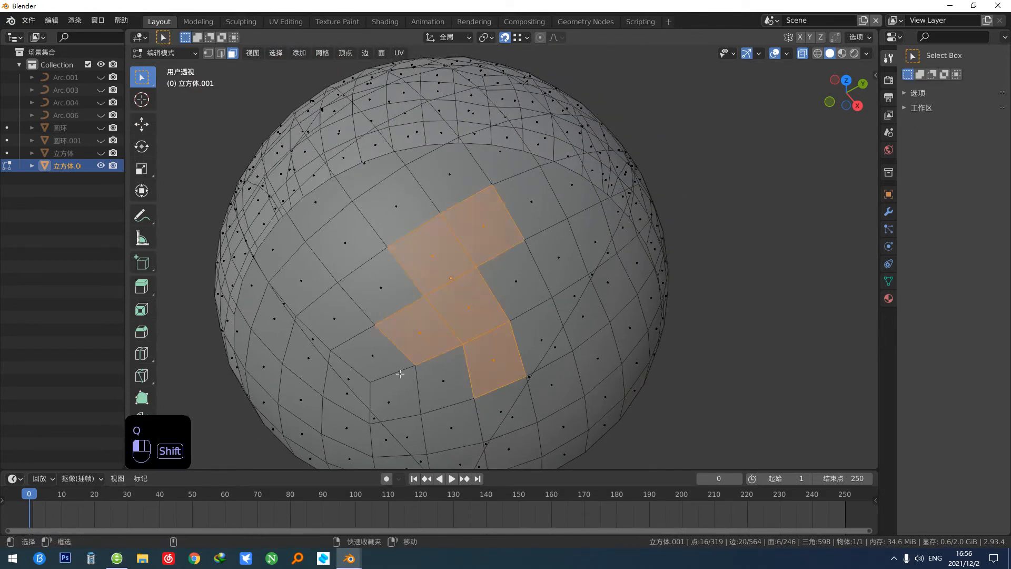
pyautogui.moveTo(448, 350); pyautogui.dragTo(469, 242, button='middle')
pyautogui.keyDown('alt'); pyautogui.moveTo(464, 341); pyautogui.dragTo(476, 328); pyautogui.keyUp('alt')
pyautogui.moveTo(479, 389); pyautogui.dragTo(498, 340, button='middle')
pyautogui.keyDown('shift'); pyautogui.moveTo(494, 340); pyautogui.dragTo(469, 243); pyautogui.keyUp('shift')
pyautogui.keyDown('shift'); pyautogui.click(476, 322); pyautogui.keyUp('shift')
pyautogui.keyDown('shift'); pyautogui.click(458, 317); pyautogui.keyUp('shift')
pyautogui.keyDown('shift'); pyautogui.click(452, 283); pyautogui.keyUp('shift')
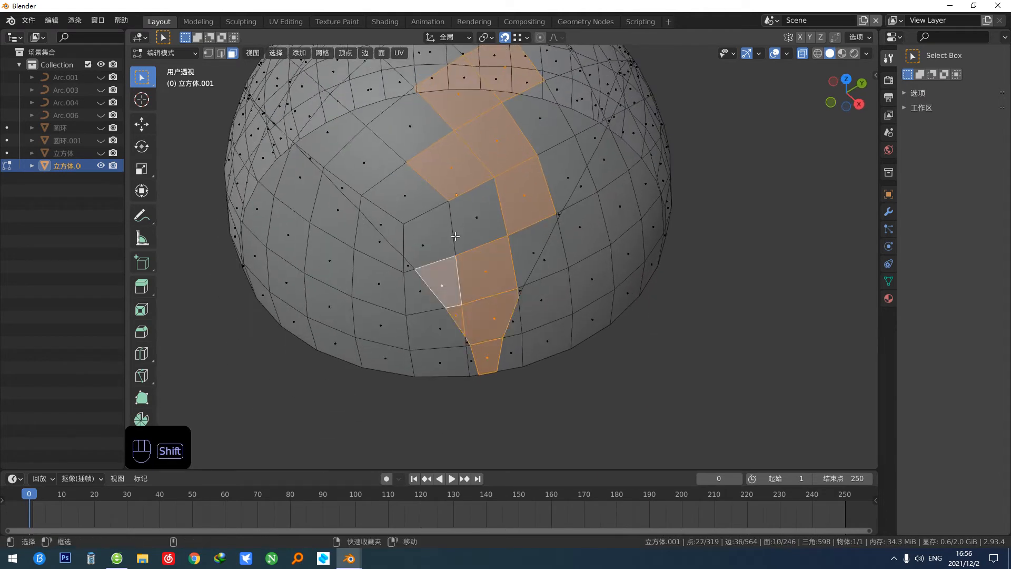
pyautogui.keyDown('shift'); pyautogui.click(435, 243); pyautogui.keyUp('shift')
pyautogui.moveTo(459, 252); pyautogui.dragTo(492, 256, button='middle')
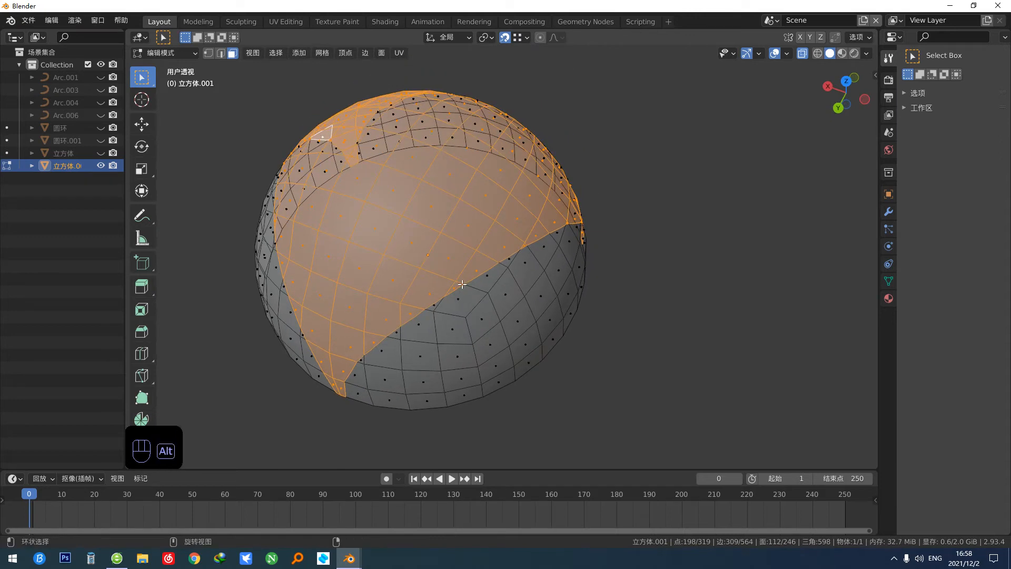
# Step: Separate the selected faces into their own object and bring back the hidden scene objects with X-ray off
pyautogui.hotkey('alt', 'd')
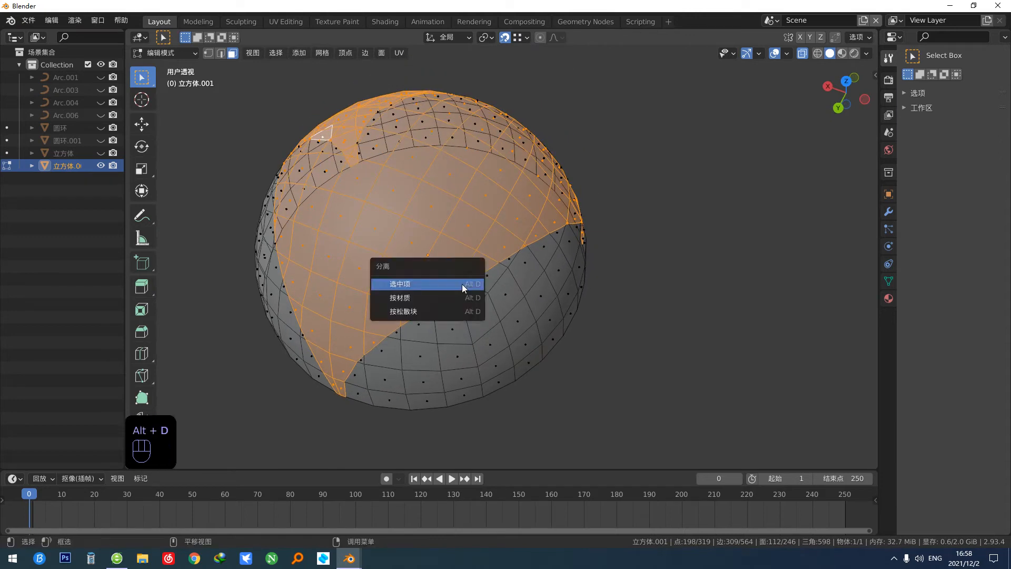
pyautogui.click(462, 283)
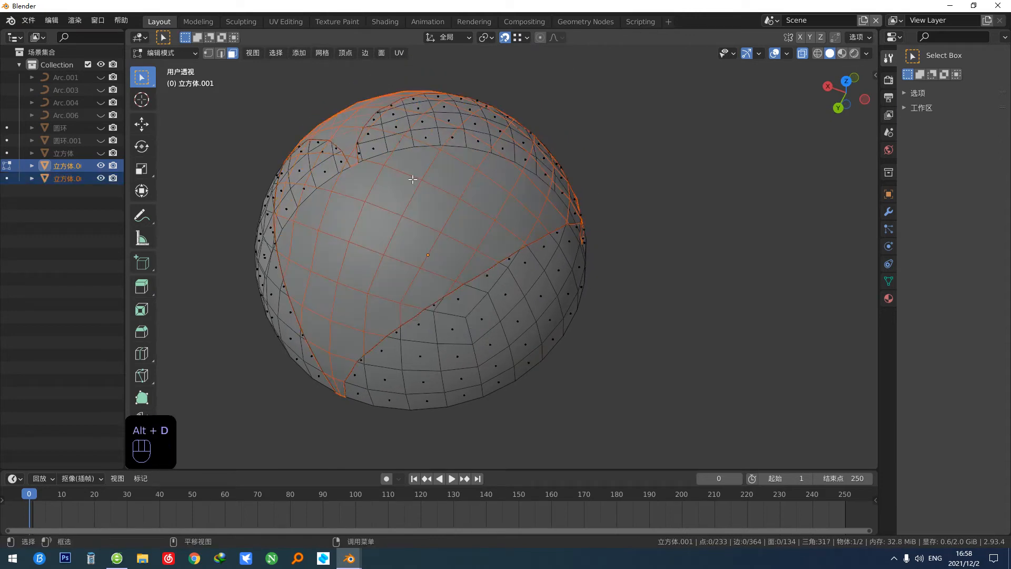
pyautogui.keyDown('shift'); pyautogui.moveTo(462, 283); pyautogui.dragTo(490, 321, button='middle'); pyautogui.keyUp('shift')
pyautogui.press('c')
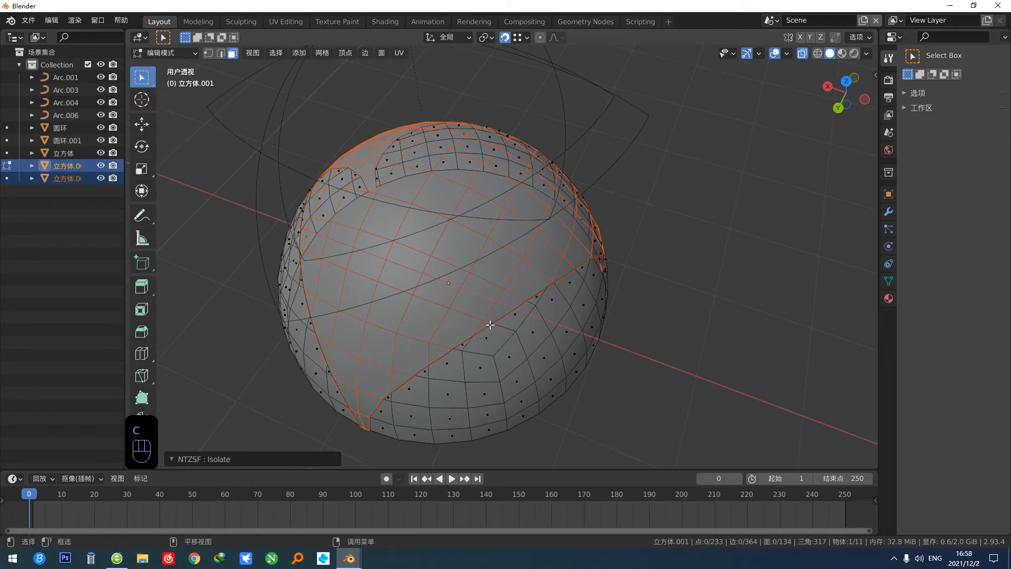
pyautogui.hotkey('alt', 'x')
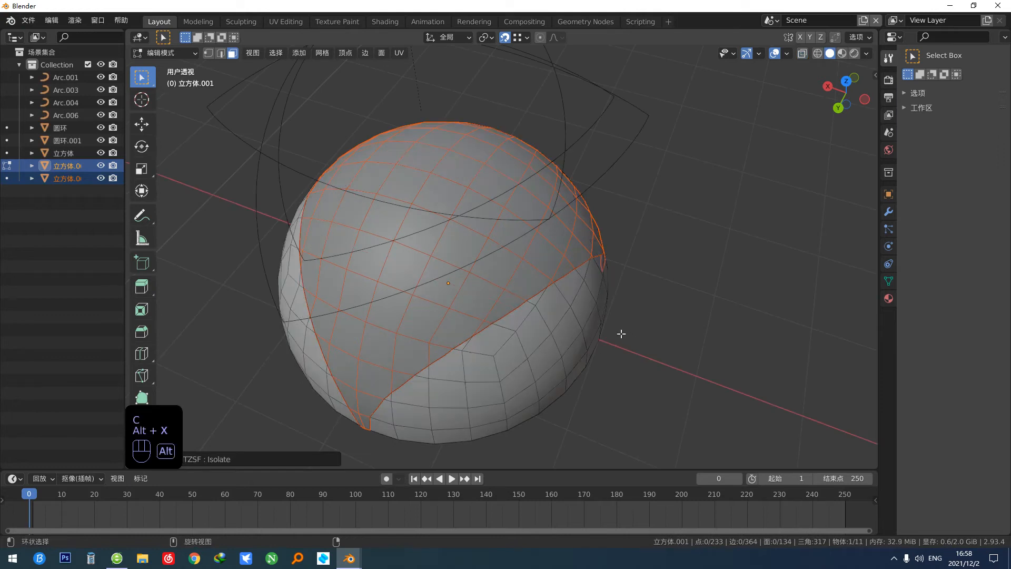
pyautogui.click(584, 108)
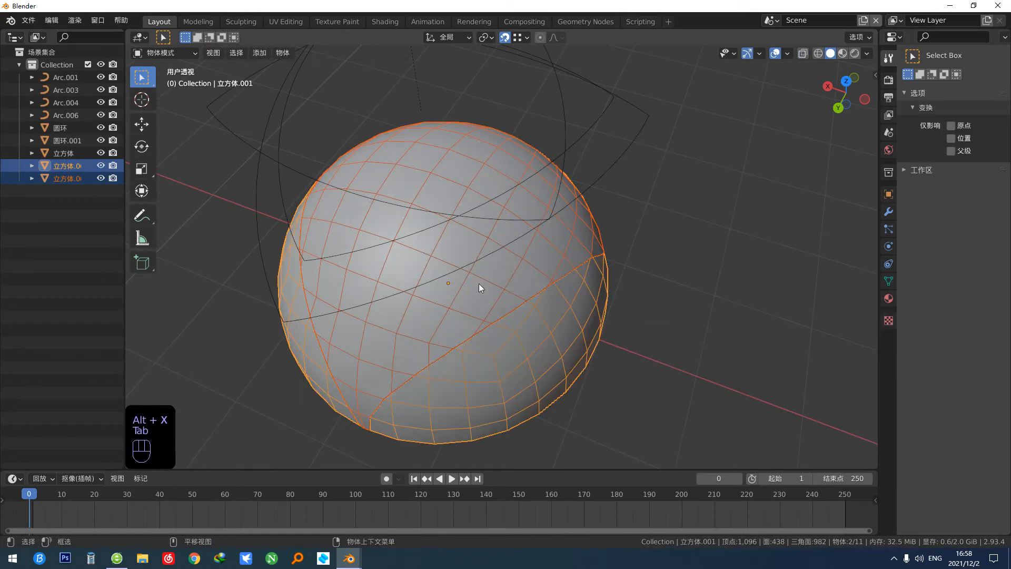
# Step: From the orthographic top view, select the inverted rounded-triangle curve together with the separated patch as the active object
pyautogui.click(480, 286)
pyautogui.scroll(-2, 497, 298)
pyautogui.keyDown('alt'); pyautogui.moveTo(497, 298); pyautogui.dragTo(514, 170, button='middle'); pyautogui.keyUp('alt')
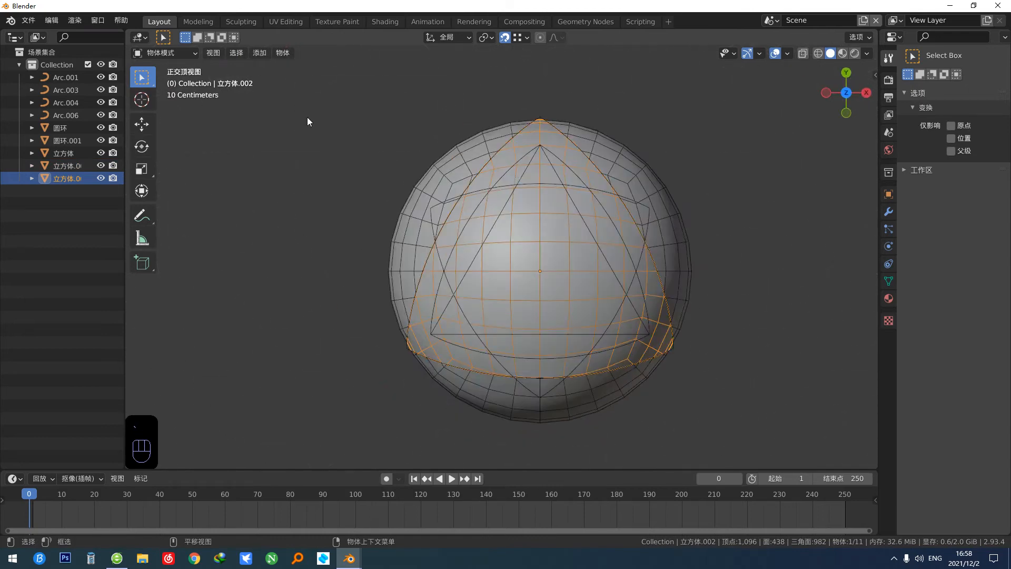
pyautogui.click(452, 196)
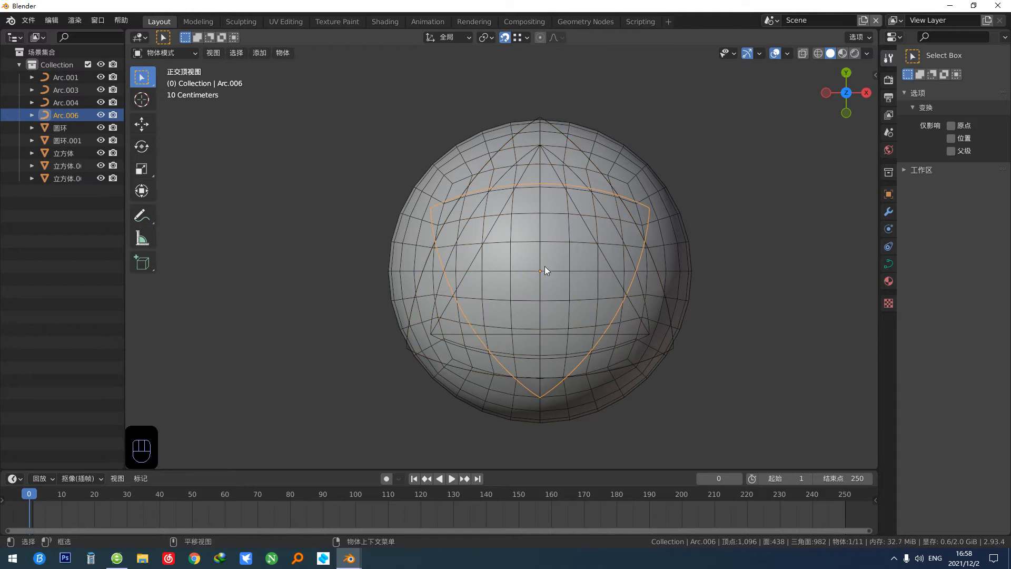
pyautogui.keyDown('shift'); pyautogui.click(543, 291); pyautogui.keyUp('shift')
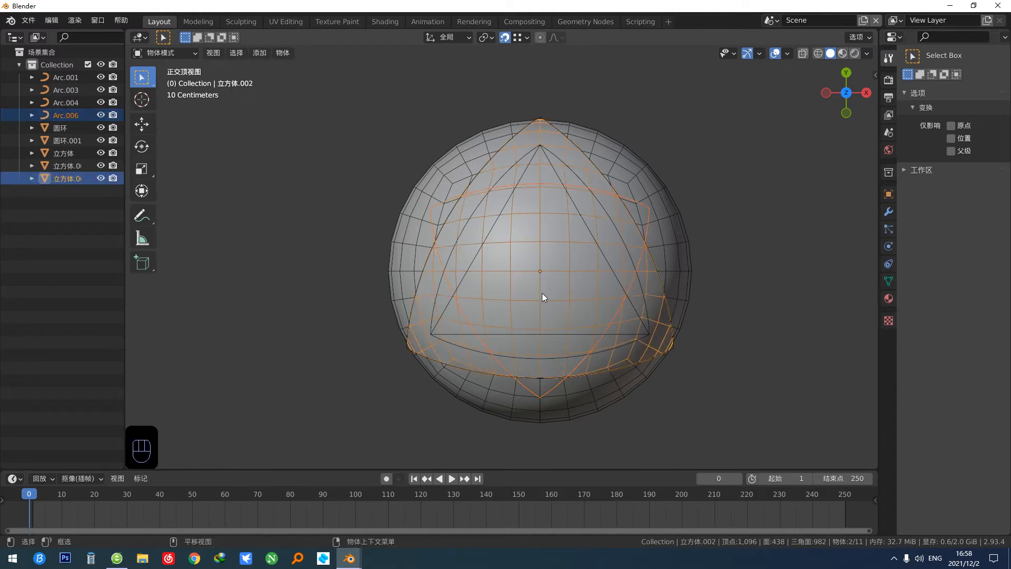
# Step: Knife Project the inverted rounded-triangle curve onto all faces of the separated patch from the top view
pyautogui.press('Tab')
pyautogui.keyDown('shift'); pyautogui.moveTo(516, 232); pyautogui.dragTo(440, 236, button='middle'); pyautogui.keyUp('shift')
pyautogui.press('a')
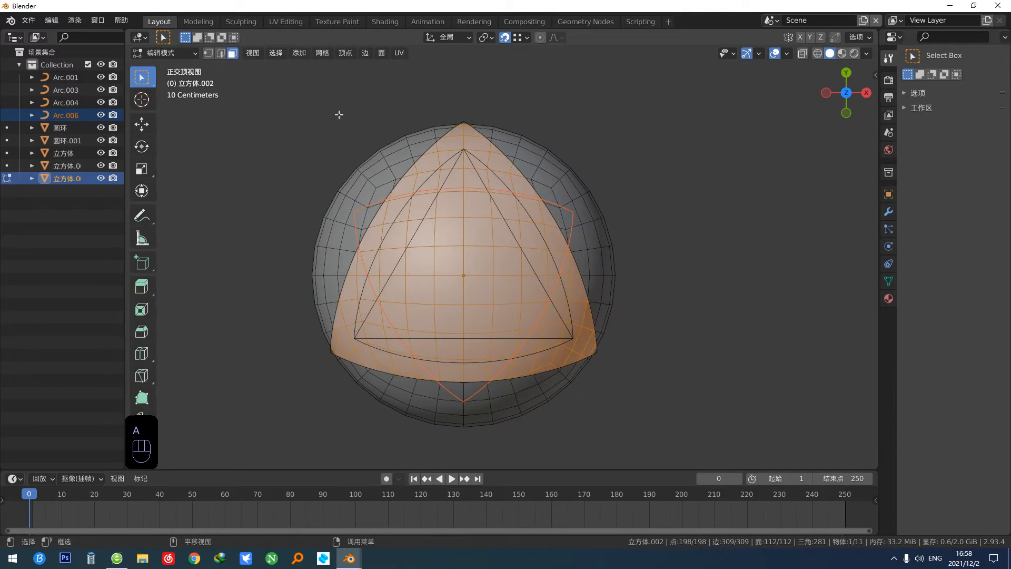
pyautogui.click(318, 52)
pyautogui.click(367, 193)
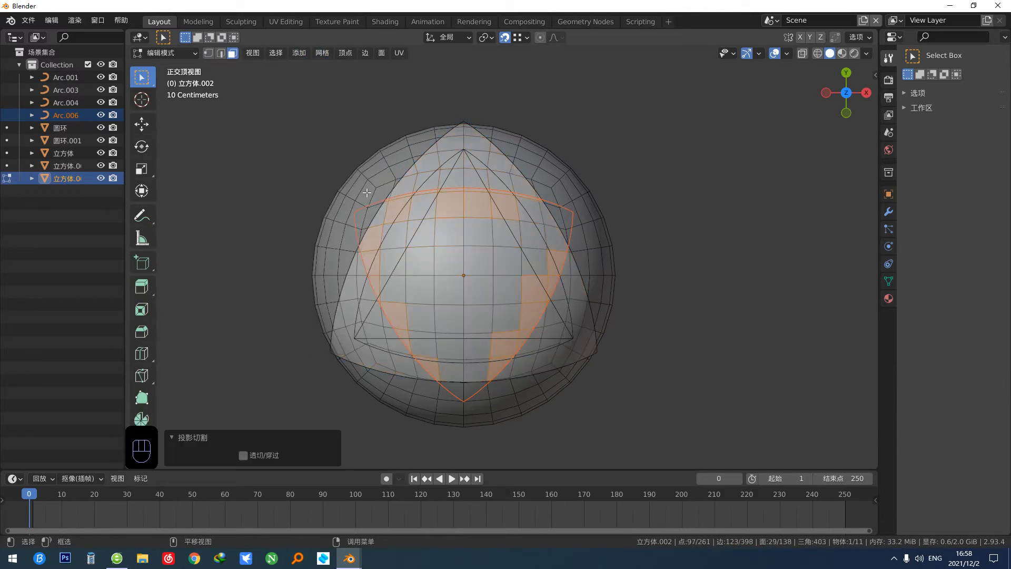
pyautogui.keyDown('shift'); pyautogui.moveTo(447, 237); pyautogui.dragTo(482, 219, button='middle'); pyautogui.keyUp('shift')
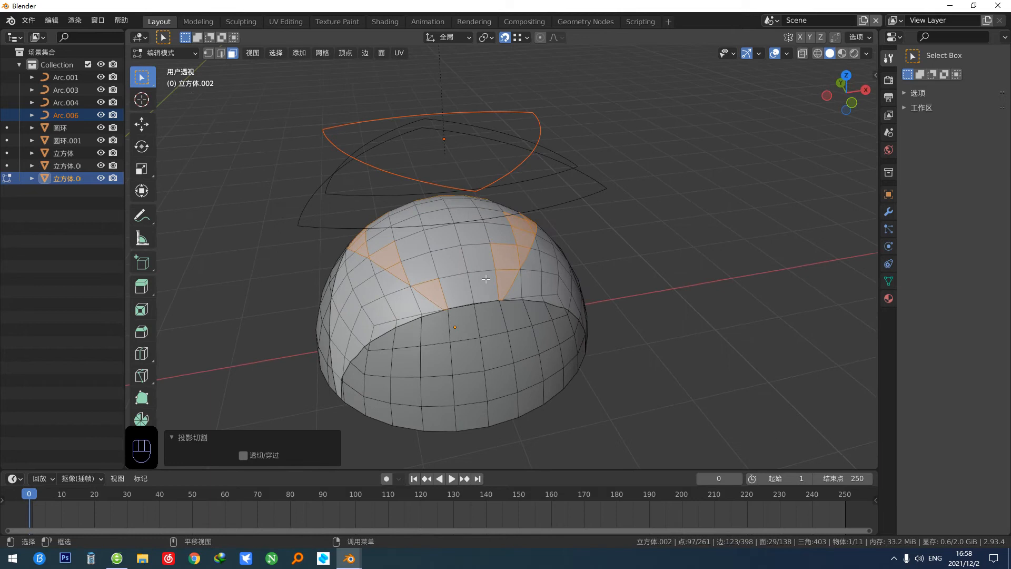
# Step: Isolate the freshly cut patch from the rest of the scene and enter its Edit Mode
pyautogui.press('Tab')
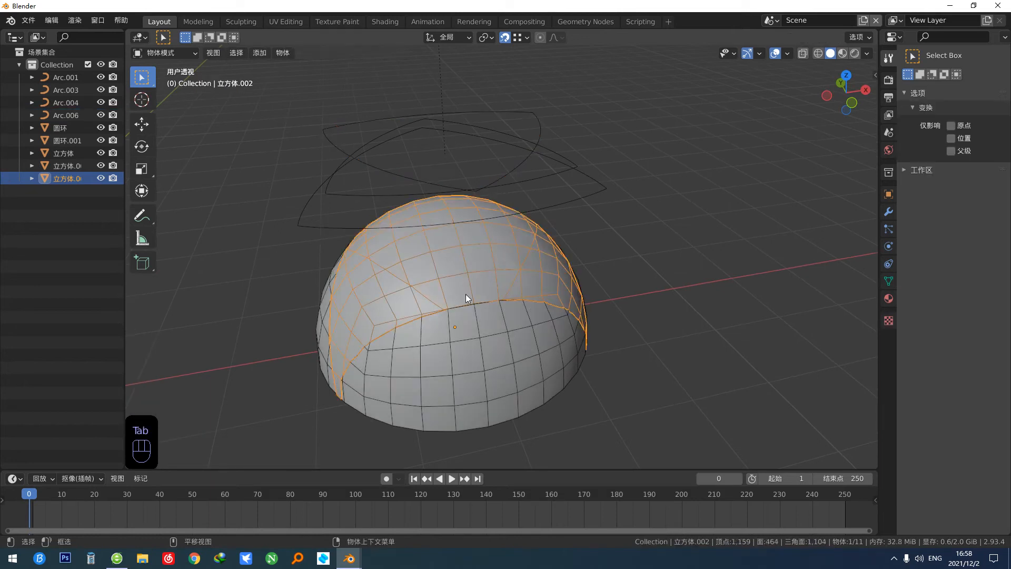
pyautogui.press('c')
pyautogui.moveTo(466, 294); pyautogui.dragTo(475, 255, button='middle')
pyautogui.press('Tab')
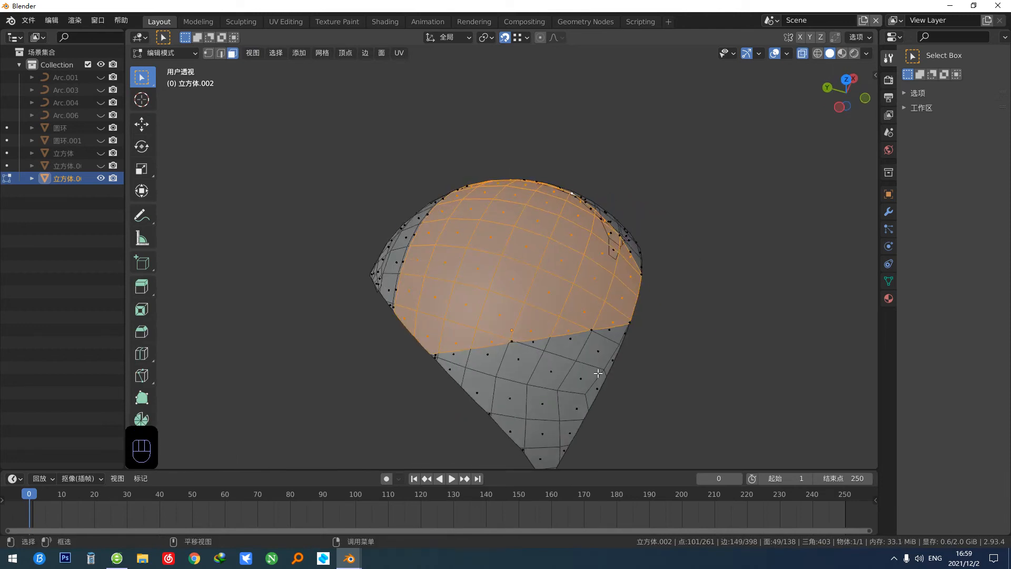
# Step: Separate the selected faces inside the inverted cut into a new object, then unhide the scene in Object Mode
pyautogui.hotkey('alt', 'd')
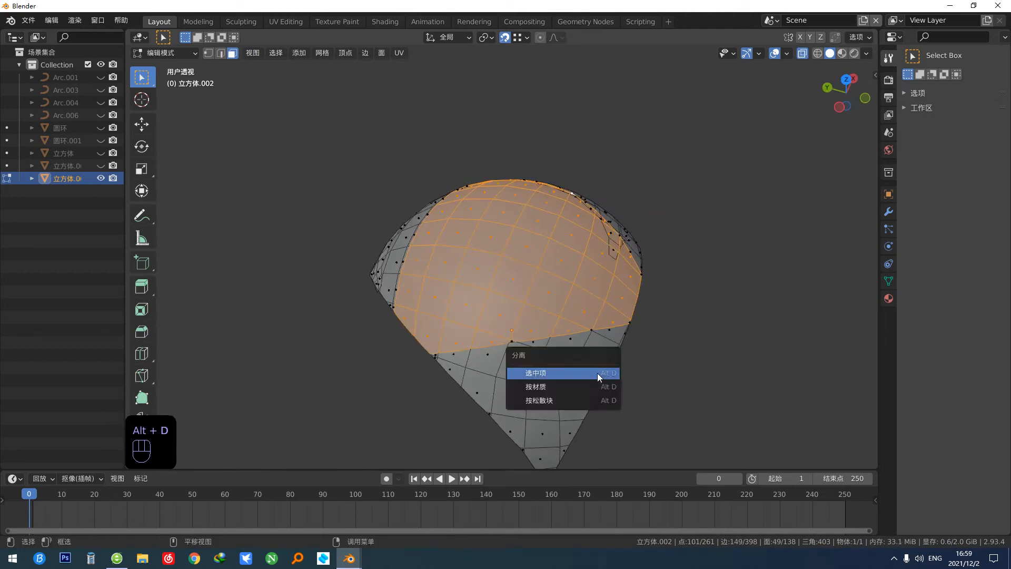
pyautogui.click(597, 372)
pyautogui.press('c')
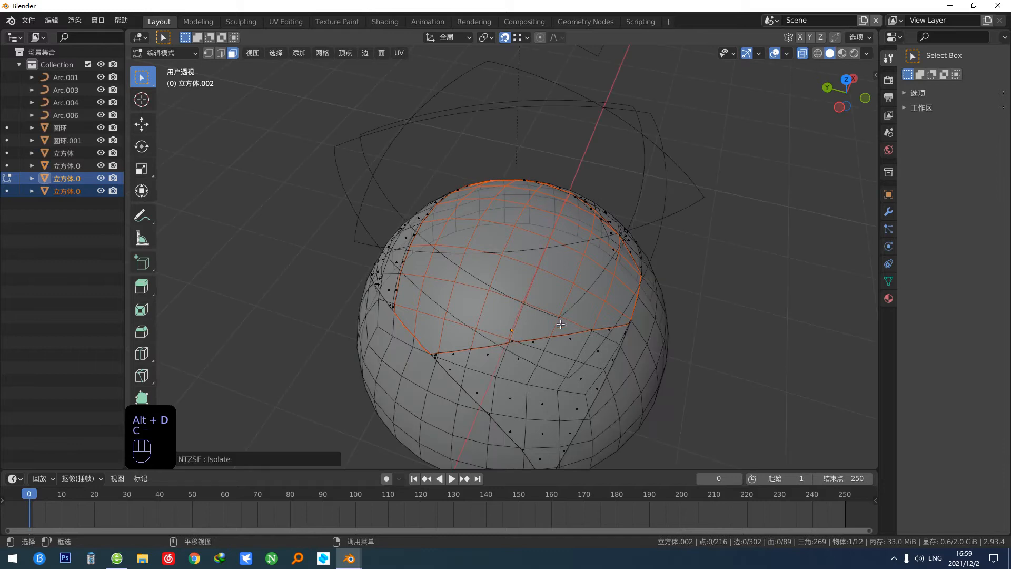
pyautogui.press('Tab')
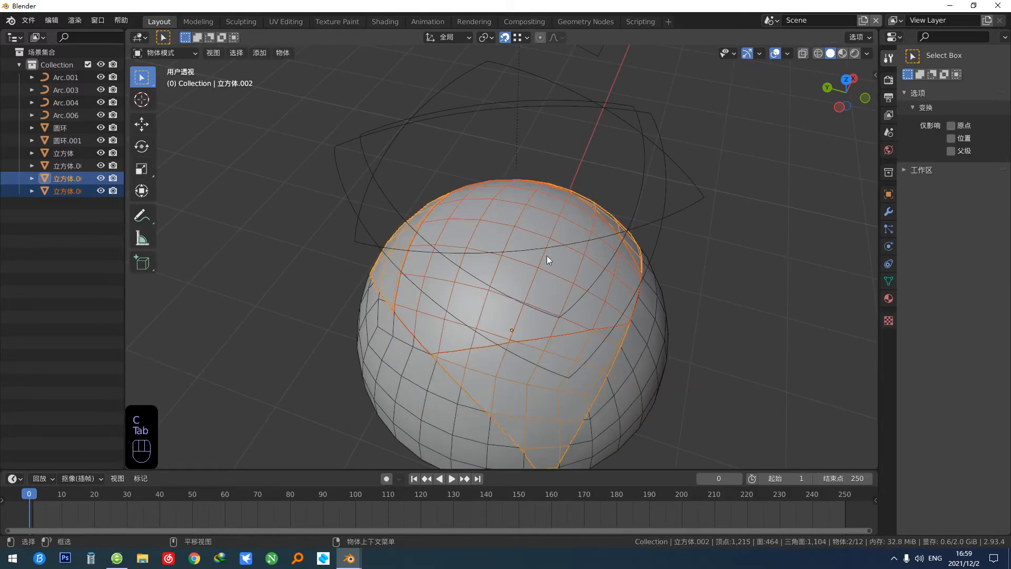
# Step: From the top view, select the upright Arc.005 rounded-triangle curve together with the newest patch as the active object
pyautogui.click(546, 255)
pyautogui.press('`')
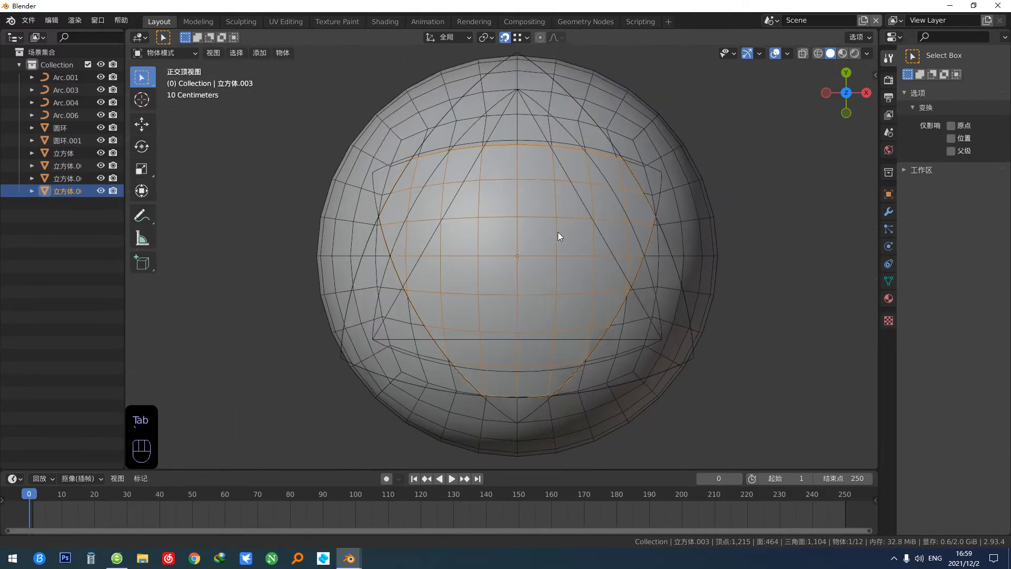
pyautogui.keyDown('shift'); pyautogui.moveTo(508, 127); pyautogui.dragTo(485, 186, button='middle'); pyautogui.keyUp('shift')
pyautogui.click(458, 179)
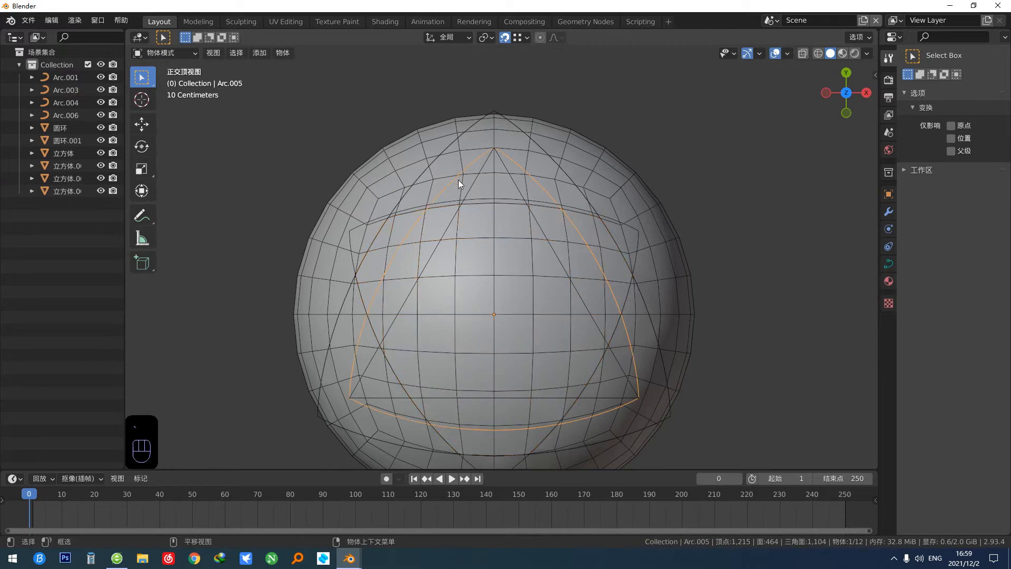
pyautogui.keyDown('shift'); pyautogui.click(505, 320); pyautogui.keyUp('shift')
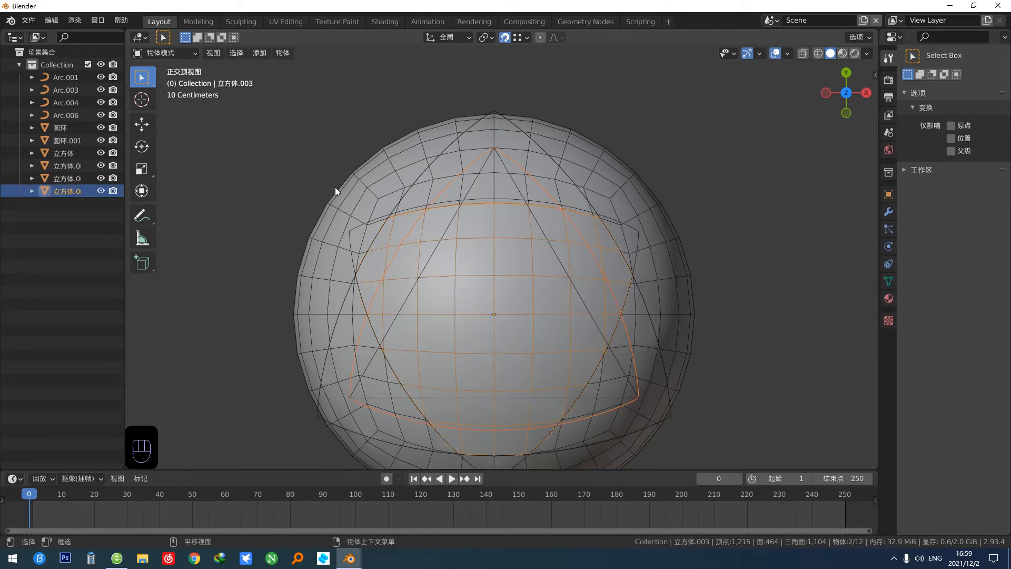
# Step: Knife Project the upright Arc.005 curve onto all faces of the newest patch from the top view
pyautogui.press('Tab')
pyautogui.press('a')
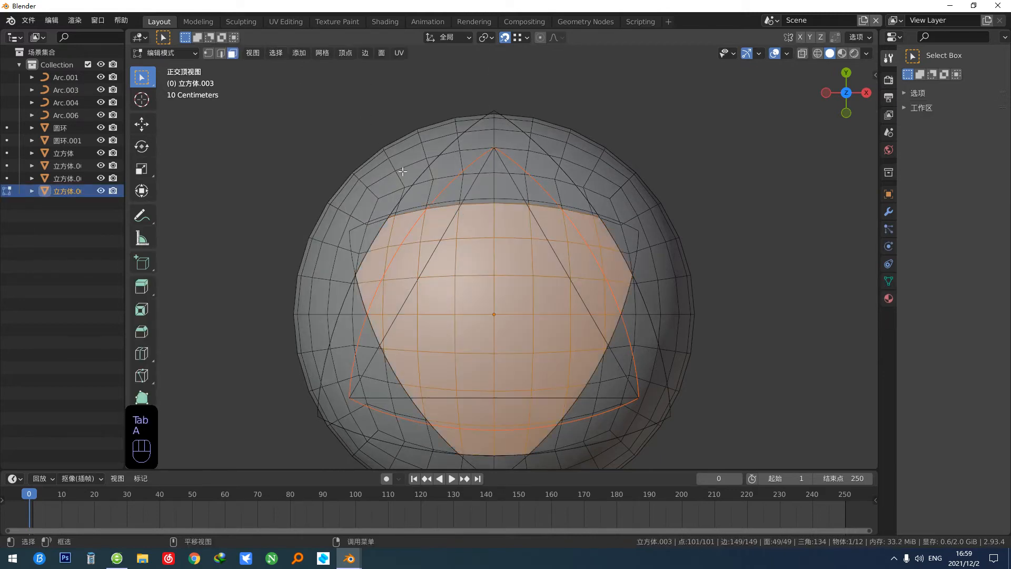
pyautogui.click(320, 53)
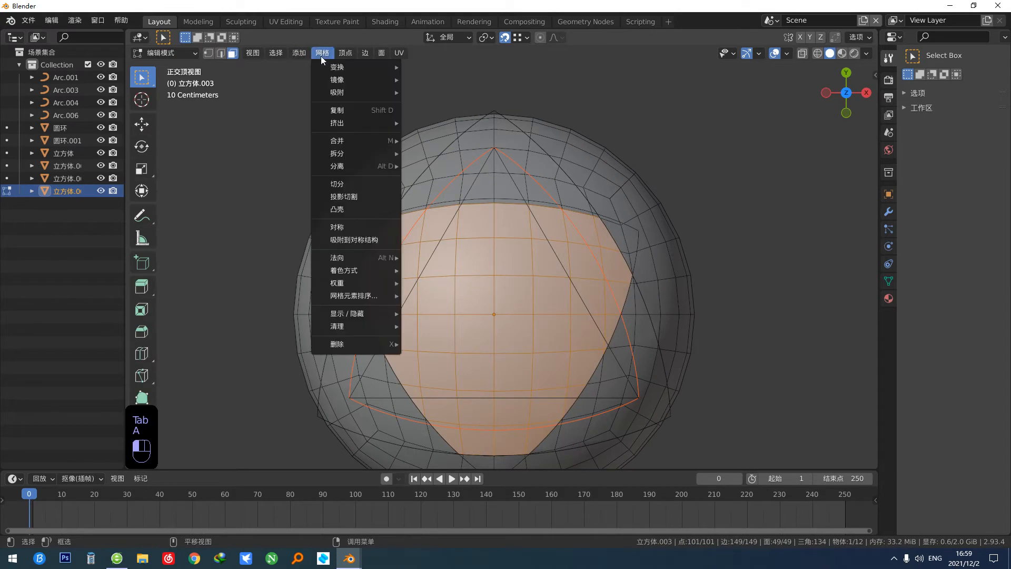
pyautogui.click(344, 196)
pyautogui.moveTo(489, 221); pyautogui.dragTo(550, 239, button='middle')
# Step: Isolate the newest cut patch in Object Mode and reopen it in Edit Mode
pyautogui.press('Tab')
pyautogui.click(531, 308)
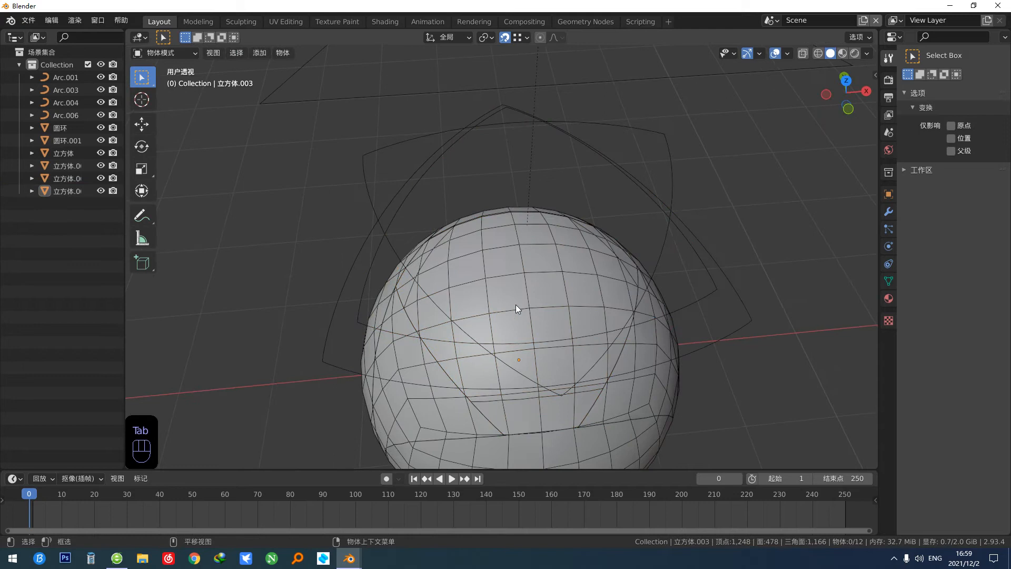
pyautogui.click(534, 303)
pyautogui.moveTo(553, 334)
pyautogui.mouseDown(button='middle')
pyautogui.moveTo(546, 318)
pyautogui.moveTo(545, 337)
pyautogui.mouseUp(button='middle')
pyautogui.press('c')
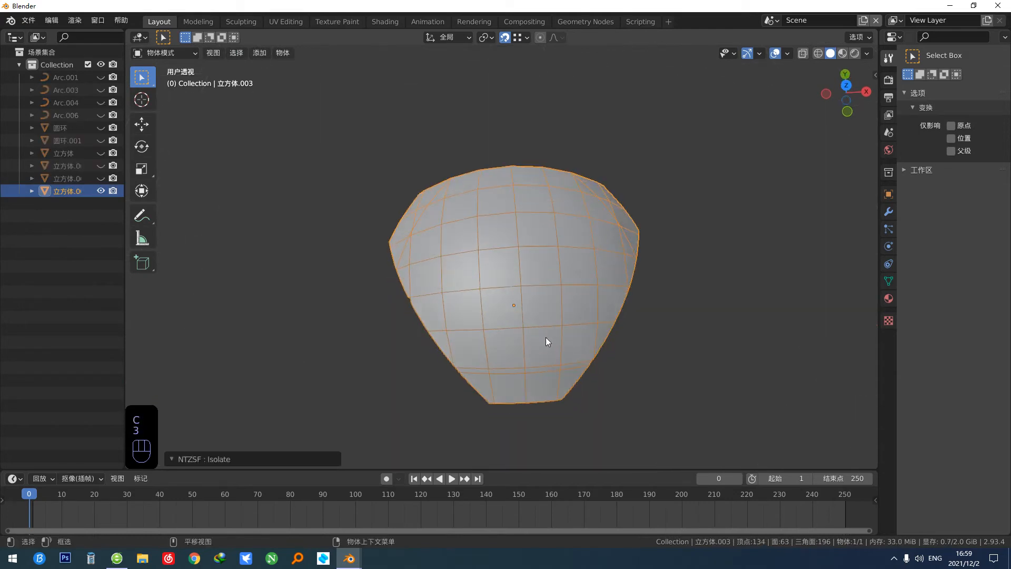
pyautogui.press('Tab')
pyautogui.moveTo(545, 337); pyautogui.dragTo(527, 255, button='middle')
# Step: Select the four central faces of the patch and grow the selection twice toward the cut boundary
pyautogui.click(522, 250)
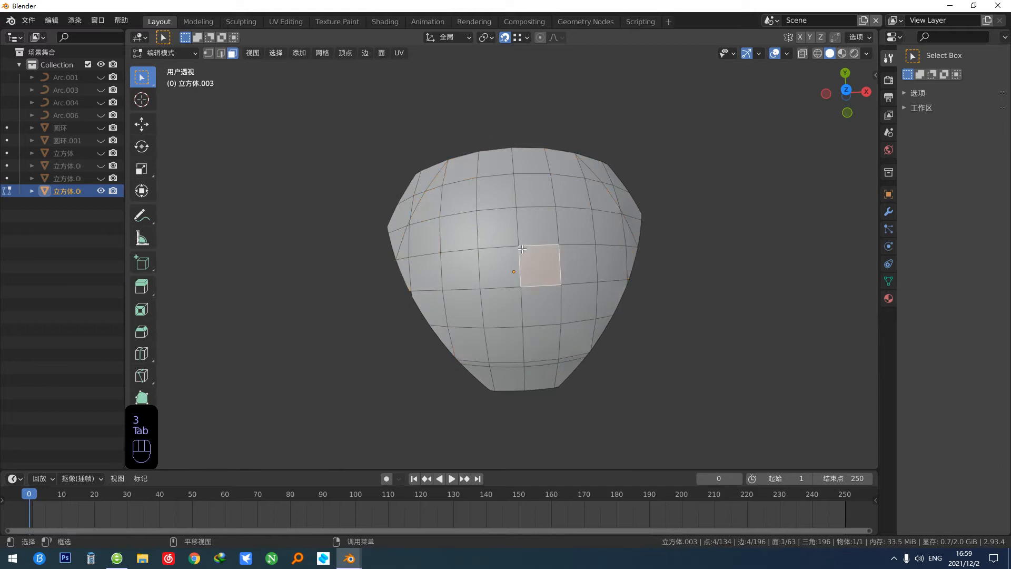
pyautogui.keyDown('ctrl'); pyautogui.click(525, 238); pyautogui.keyUp('ctrl')
pyautogui.keyDown('shift'); pyautogui.click(497, 227); pyautogui.keyUp('shift')
pyautogui.keyDown('shift'); pyautogui.click(497, 268); pyautogui.keyUp('shift')
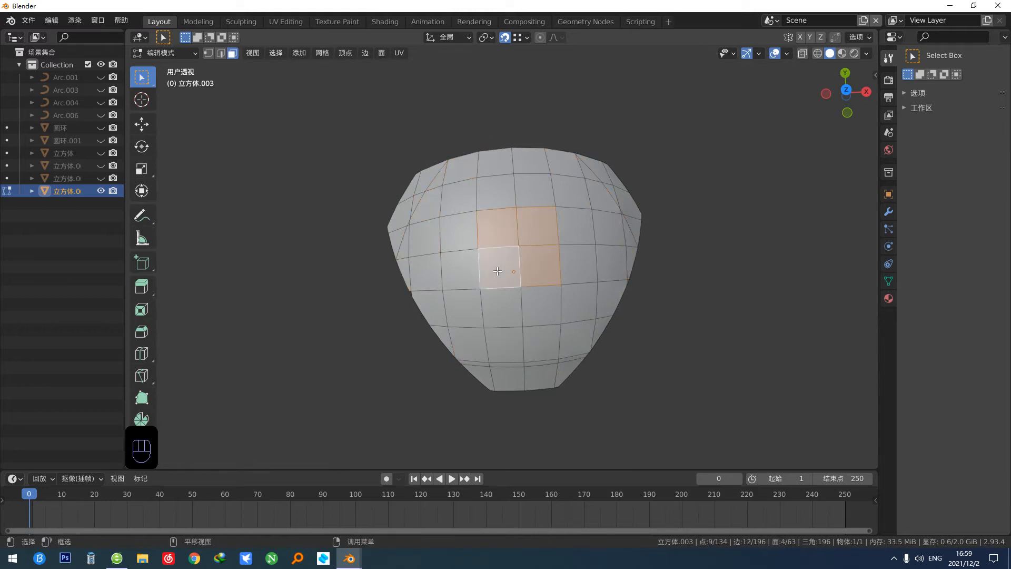
pyautogui.press('ctrl+KP_Add')
pyautogui.press('ctrl+KP_Add')
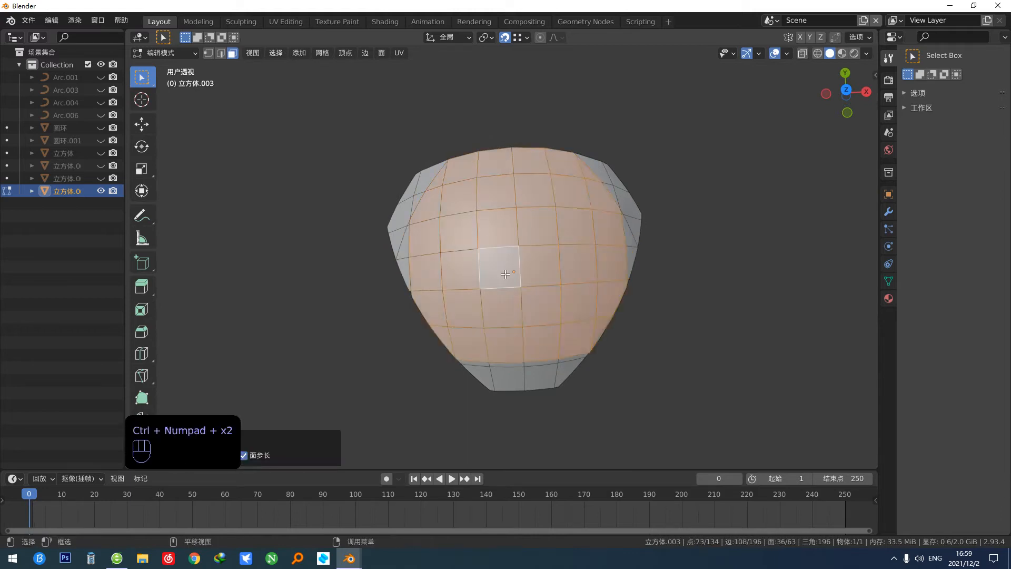
# Step: Add the missed narrow faces inside the cut at one corner of the patch to the selection
pyautogui.keyDown('alt'); pyautogui.moveTo(567, 240); pyautogui.dragTo(564, 229, button='middle'); pyautogui.keyUp('alt')
pyautogui.moveTo(721, 310)
pyautogui.keyDown('alt'); pyautogui.mouseDown(button='middle')
pyautogui.moveTo(682, 302)
pyautogui.moveTo(721, 330)
pyautogui.mouseUp(button='middle'); pyautogui.keyUp('alt')
pyautogui.scroll(2, 682, 303)
pyautogui.keyDown('shift'); pyautogui.click(720, 308); pyautogui.keyUp('shift')
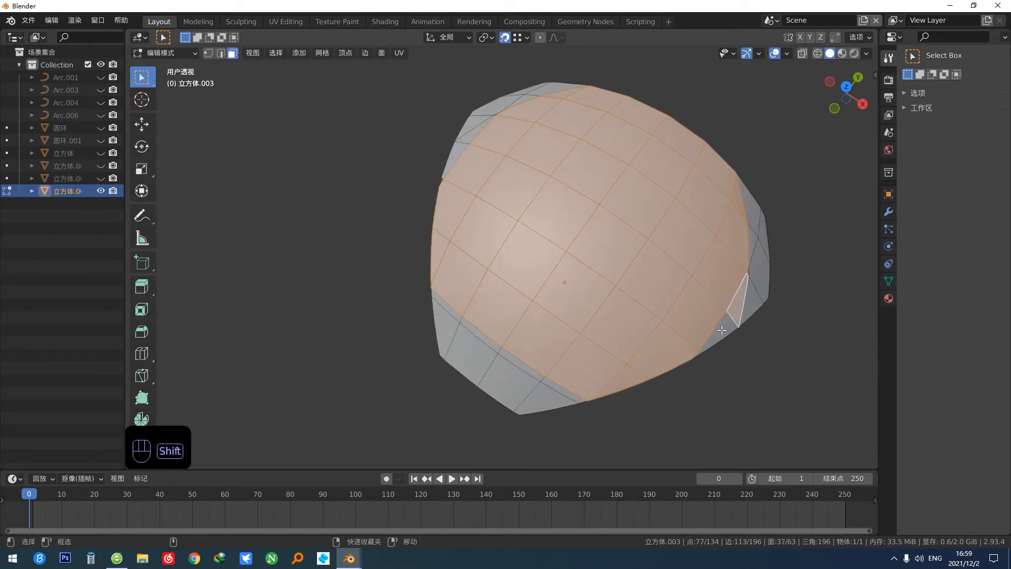
pyautogui.keyDown('shift'); pyautogui.click(722, 331); pyautogui.keyUp('shift')
# Step: Add the missed edge faces inside the cut at a second corner of the patch to the selection
pyautogui.keyDown('alt'); pyautogui.moveTo(392, 318); pyautogui.dragTo(732, 297, button='middle'); pyautogui.keyUp('alt')
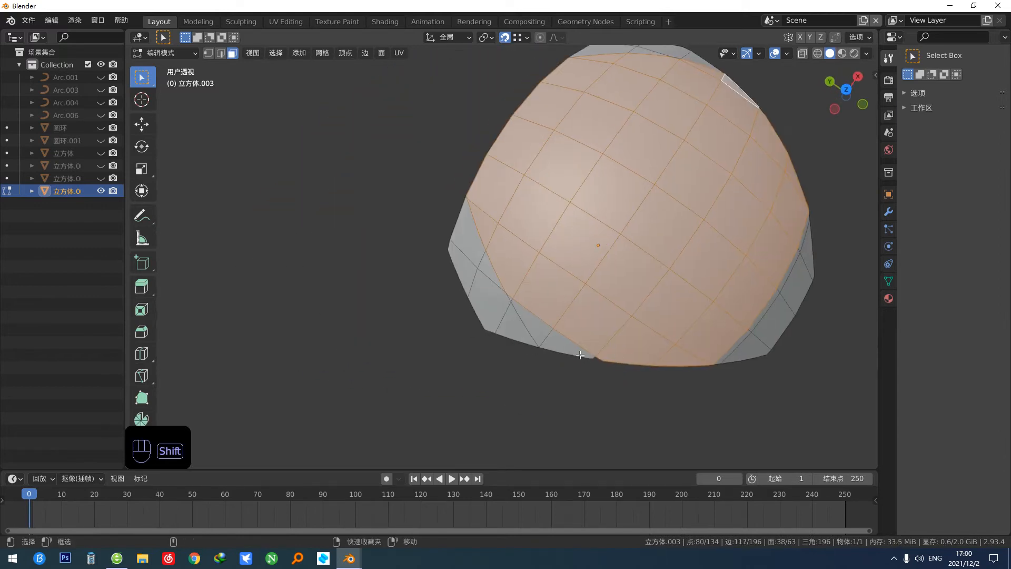
pyautogui.keyDown('shift'); pyautogui.click(555, 347); pyautogui.keyUp('shift')
pyautogui.scroll(5, 584, 358)
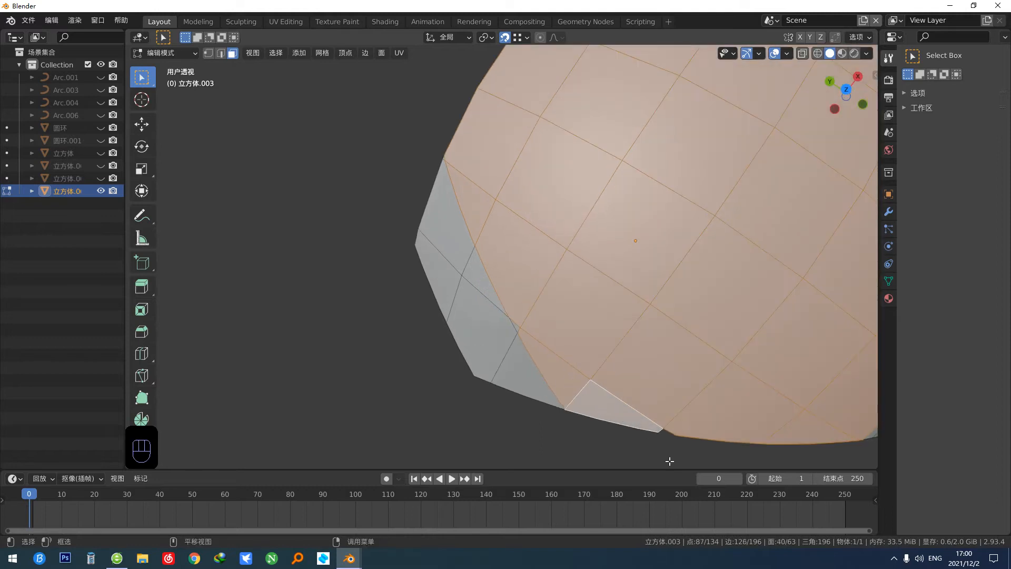
pyautogui.scroll(-4, 614, 373)
pyautogui.scroll(4, 442, 271)
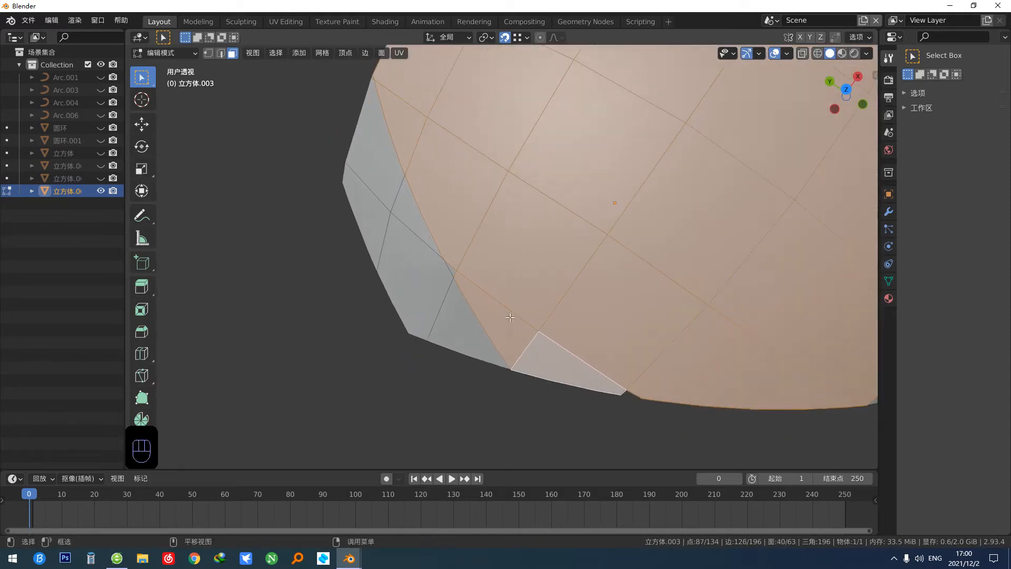
pyautogui.keyDown('shift'); pyautogui.click(443, 271); pyautogui.keyUp('shift')
pyautogui.moveTo(642, 421); pyautogui.dragTo(579, 350, button='middle')
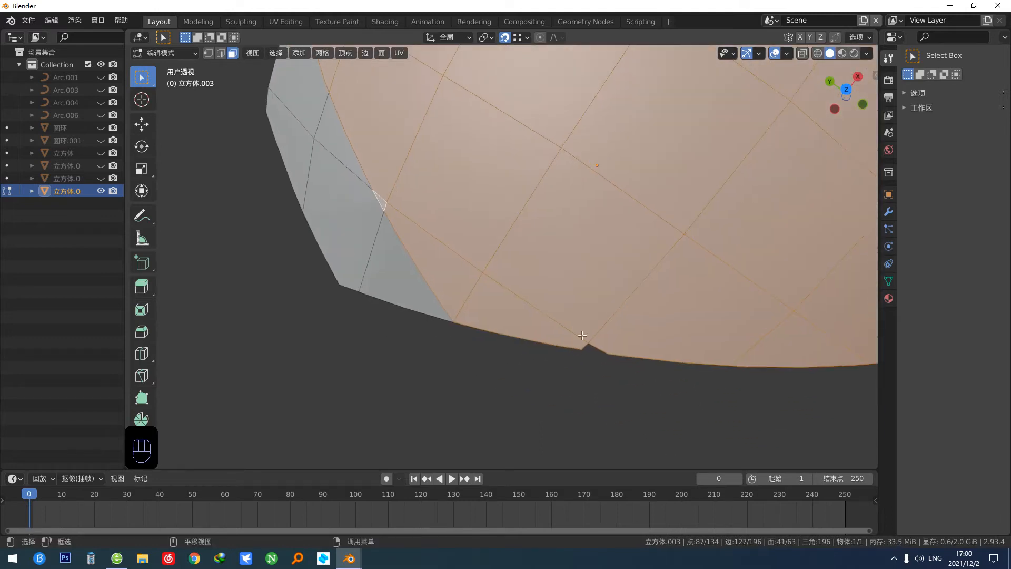
pyautogui.scroll(-3, 582, 335)
# Step: Add the missed sliver face beside the cut at the patch's remaining corner to the selection
pyautogui.moveTo(718, 358); pyautogui.dragTo(504, 419, button='middle')
pyautogui.moveTo(493, 372); pyautogui.dragTo(444, 356, button='middle')
pyautogui.scroll(1, 445, 356)
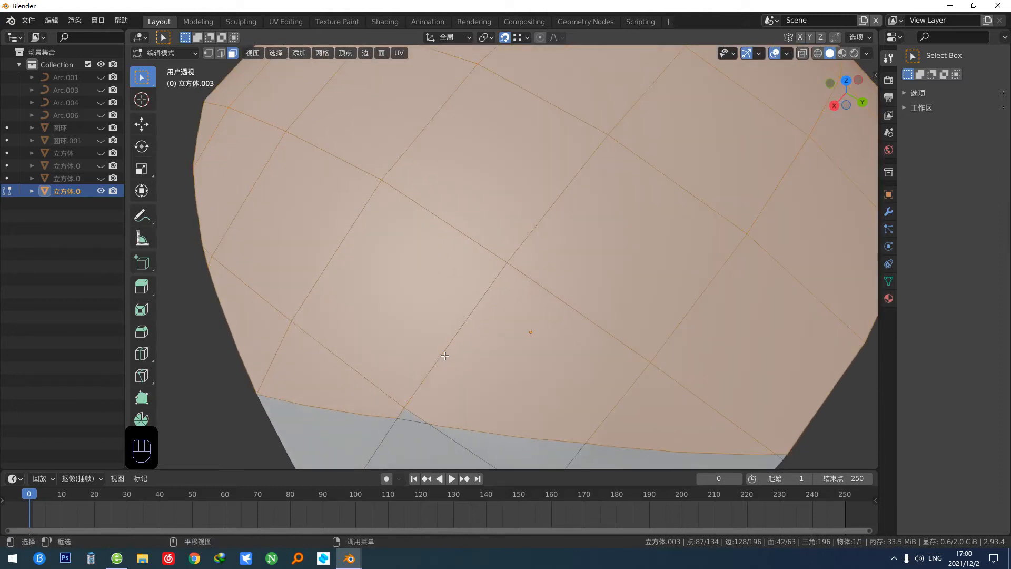
pyautogui.keyDown('shift'); pyautogui.click(419, 417); pyautogui.keyUp('shift')
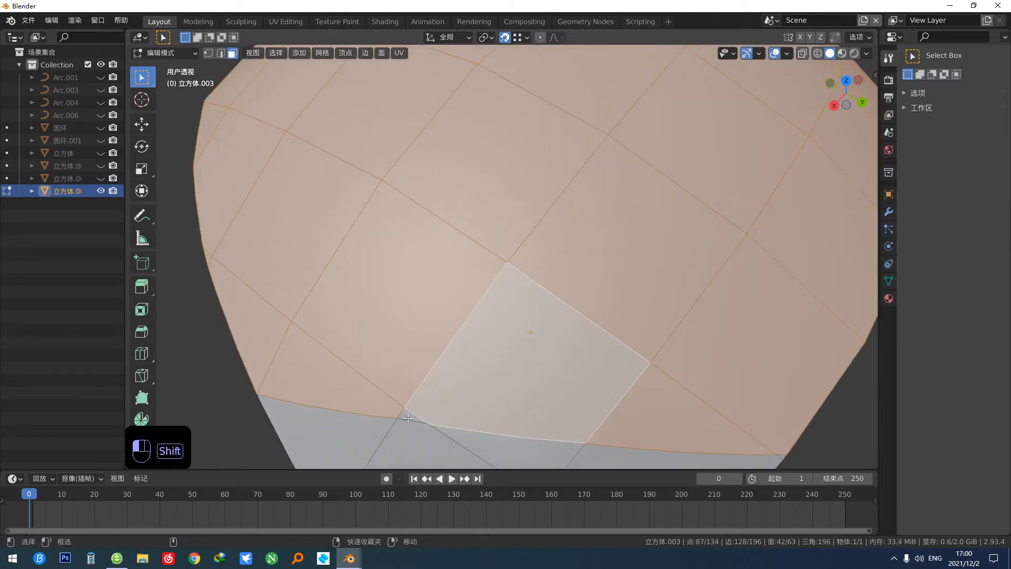
pyautogui.keyDown('shift'); pyautogui.click(408, 418); pyautogui.keyUp('shift')
# Step: Delete the selected inner faces of the patch, keeping only the pieces outside the cut
pyautogui.moveTo(408, 418); pyautogui.dragTo(337, 308, button='middle')
pyautogui.moveTo(556, 292); pyautogui.dragTo(444, 255, button='middle')
pyautogui.scroll(-4, 444, 254)
pyautogui.keyDown('alt'); pyautogui.moveTo(590, 267); pyautogui.dragTo(562, 279, button='middle'); pyautogui.keyUp('alt')
pyautogui.press('x')
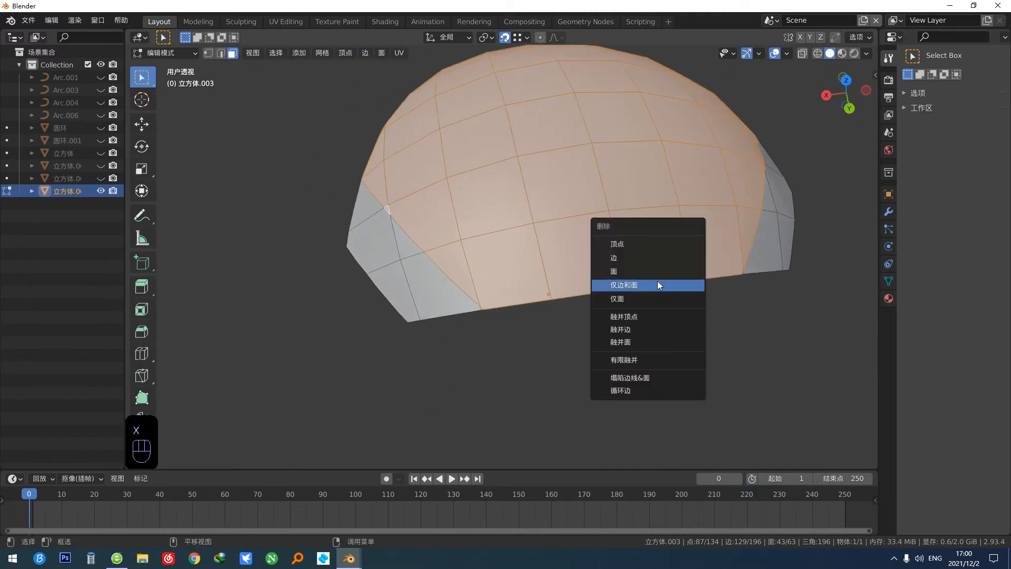
pyautogui.click(657, 280)
pyautogui.moveTo(654, 271); pyautogui.dragTo(627, 307, button='middle')
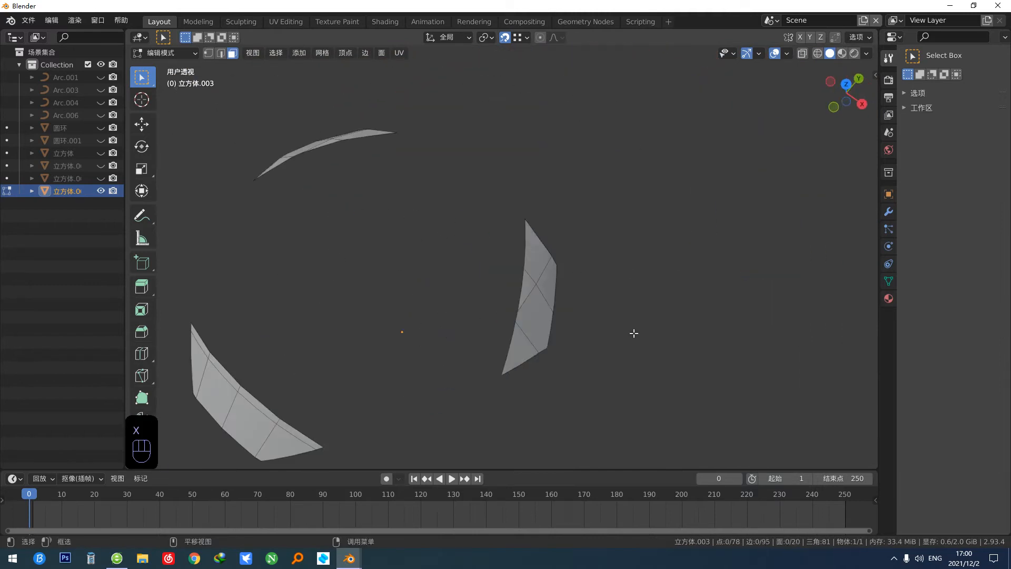
# Step: Return the cut patch to Object Mode and leave the isolated view
pyautogui.press('c')
pyautogui.scroll(-3, 634, 333)
pyautogui.keyDown('alt'); pyautogui.moveTo(544, 291); pyautogui.dragTo(681, 216, button='middle'); pyautogui.keyUp('alt')
pyautogui.moveTo(681, 216); pyautogui.dragTo(282, 441)
pyautogui.keyDown('alt'); pyautogui.moveTo(283, 441); pyautogui.dragTo(453, 359, button='middle'); pyautogui.keyUp('alt')
pyautogui.press('Tab')
# Step: Select the three nested shell pieces of the hemisphere and duplicate them about 600 cm along the X axis
pyautogui.moveTo(584, 244); pyautogui.dragTo(262, 382)
pyautogui.moveTo(628, 304); pyautogui.dragTo(605, 331, button='middle')
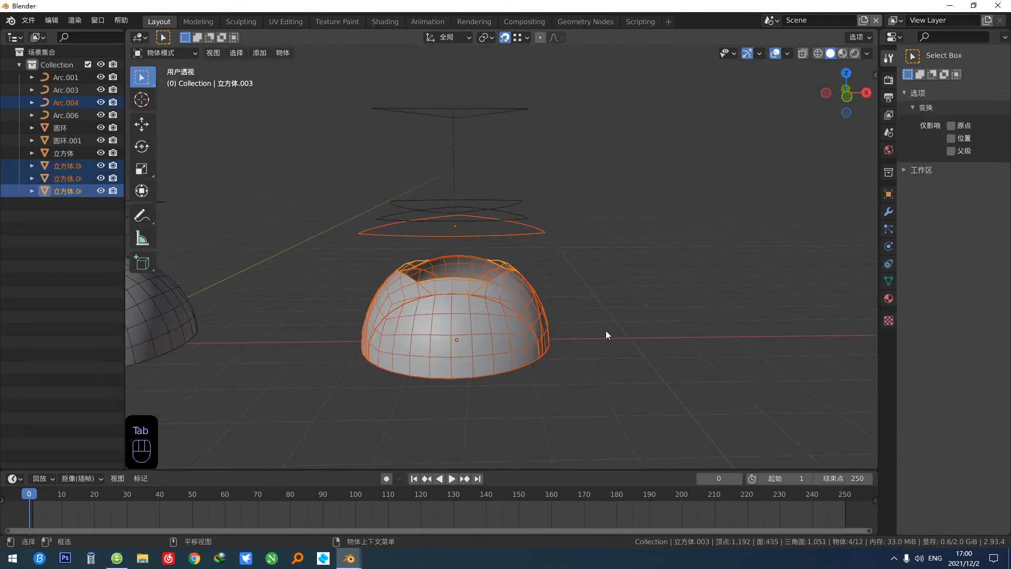
pyautogui.moveTo(568, 258); pyautogui.dragTo(196, 450)
pyautogui.moveTo(449, 337); pyautogui.dragTo(444, 336, button='middle')
pyautogui.moveTo(561, 261); pyautogui.dragTo(280, 398)
pyautogui.moveTo(425, 332); pyautogui.dragTo(359, 330, button='middle')
pyautogui.hotkey('shift', 'd')
pyautogui.press('x')
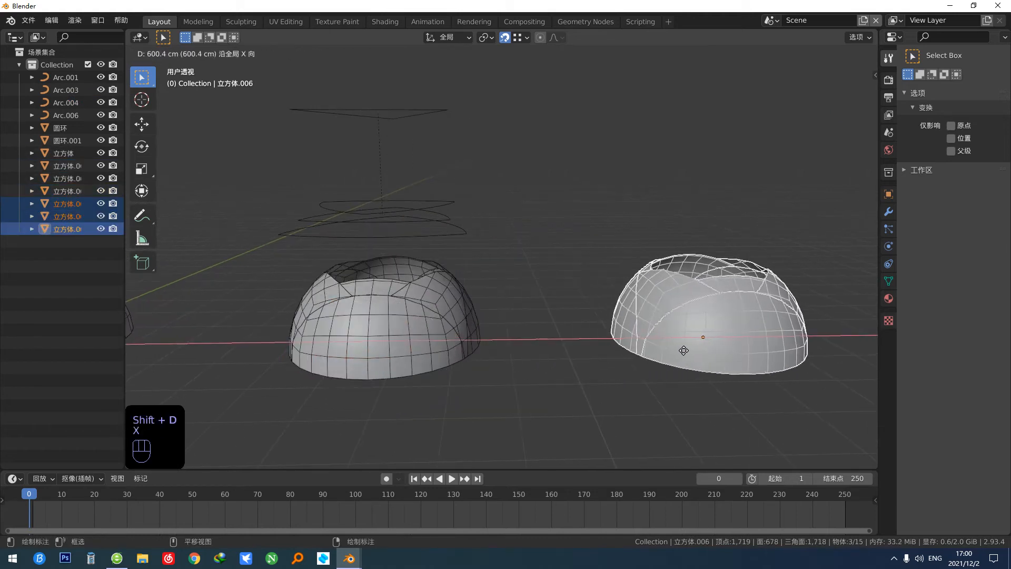
pyautogui.click(690, 347)
# Step: Select the lowest outer shell piece of the duplicated hemisphere and open it in Edit Mode
pyautogui.moveTo(690, 347); pyautogui.dragTo(464, 341, button='middle')
pyautogui.keyDown('alt'); pyautogui.moveTo(464, 341); pyautogui.dragTo(445, 387, button='middle'); pyautogui.keyUp('alt')
pyautogui.click(447, 384)
pyautogui.scroll(5, 492, 303)
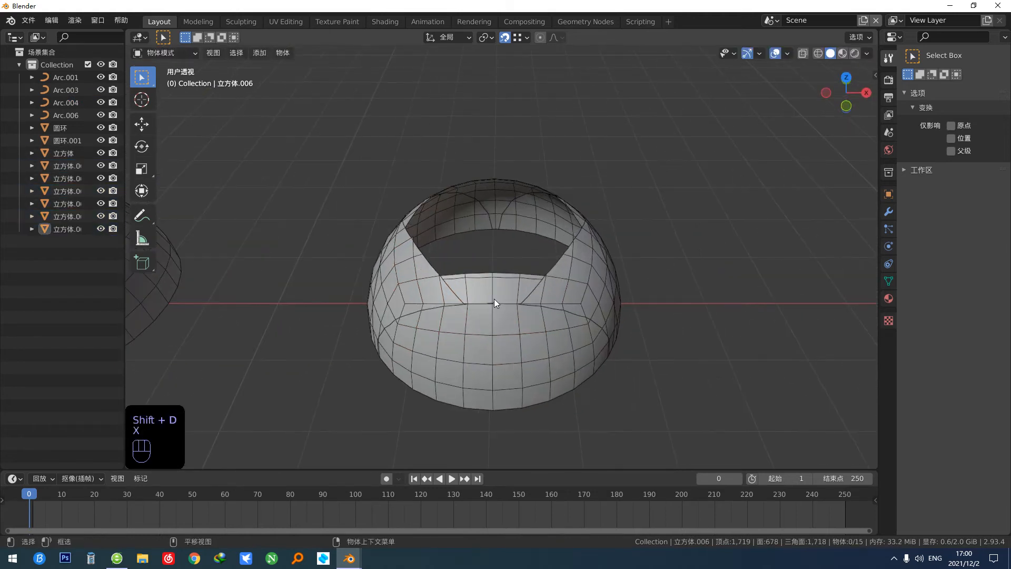
pyautogui.click(510, 323)
pyautogui.moveTo(510, 324); pyautogui.dragTo(491, 308, button='middle')
pyautogui.click(491, 308)
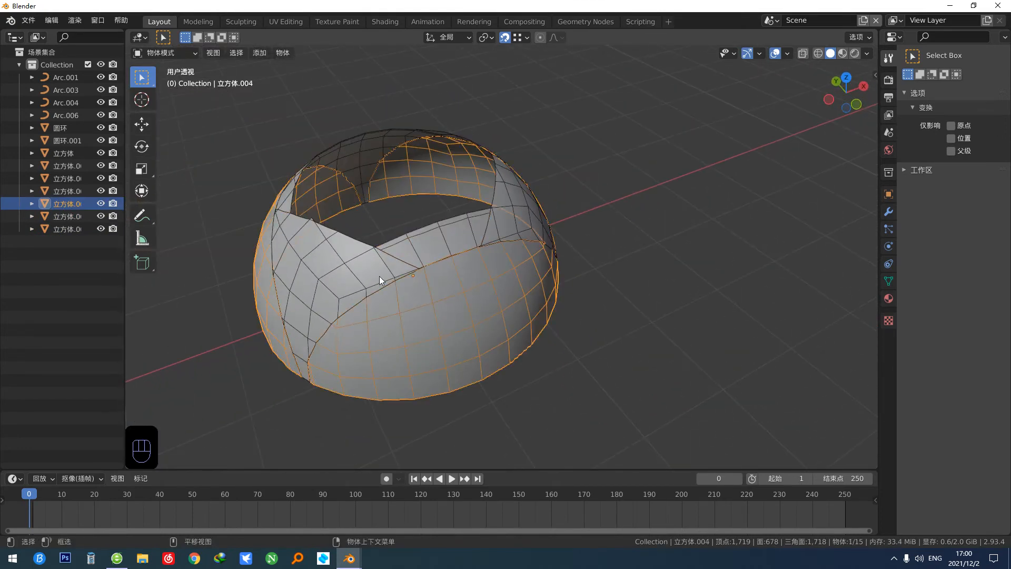
pyautogui.scroll(4, 390, 276)
pyautogui.moveTo(390, 276); pyautogui.dragTo(584, 208, button='middle')
pyautogui.keyDown('alt'); pyautogui.scroll(-1, 557, 232); pyautogui.keyUp('alt')
pyautogui.scroll(4, 585, 206)
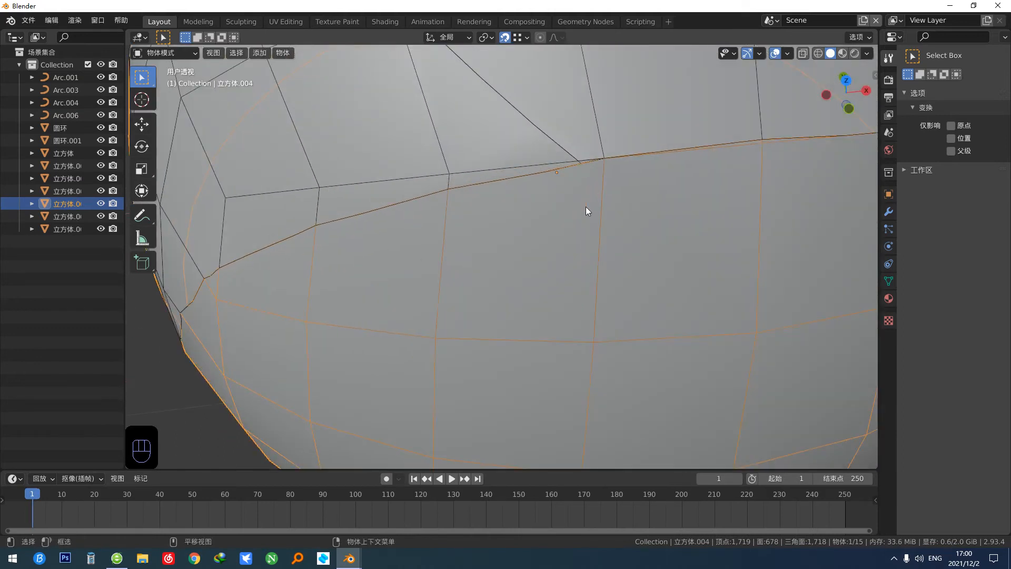
pyautogui.press('KP_Decimal')
pyautogui.press('Tab')
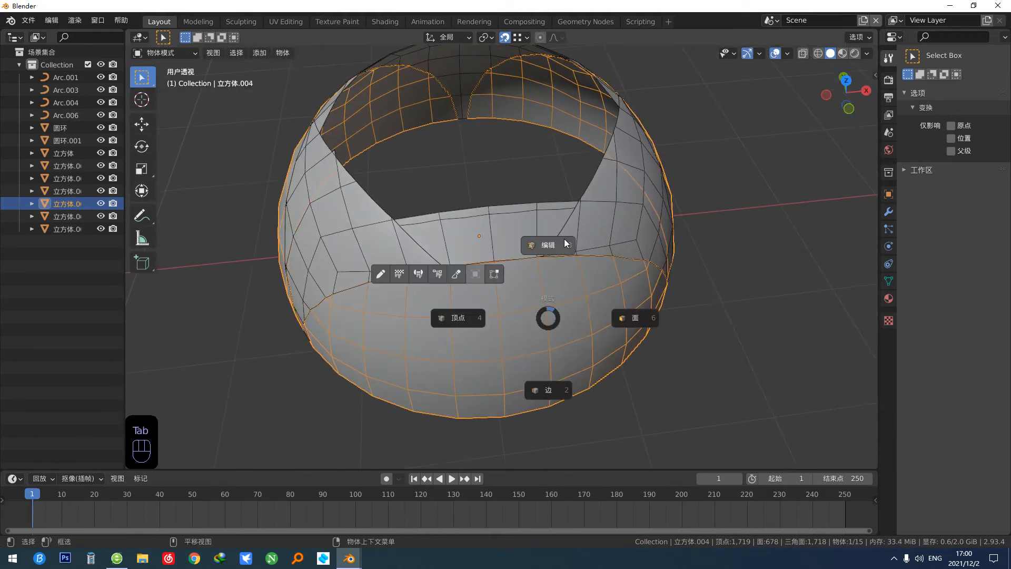
# Step: Select the linked front section of the outer shell piece, invert the selection, delete those faces and return to Object Mode
pyautogui.click(526, 340)
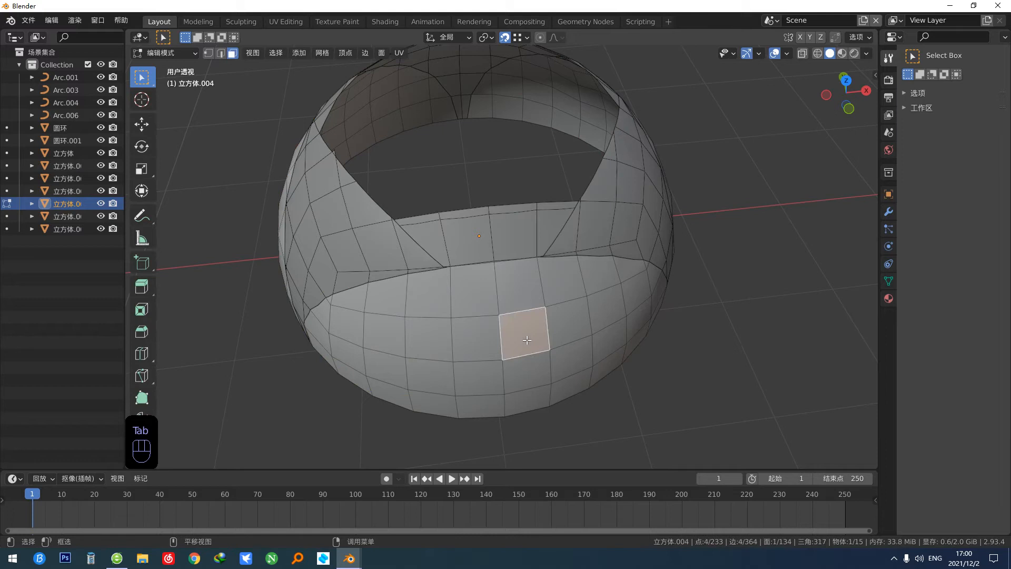
pyautogui.press('l')
pyautogui.hotkey('shift', 'a')
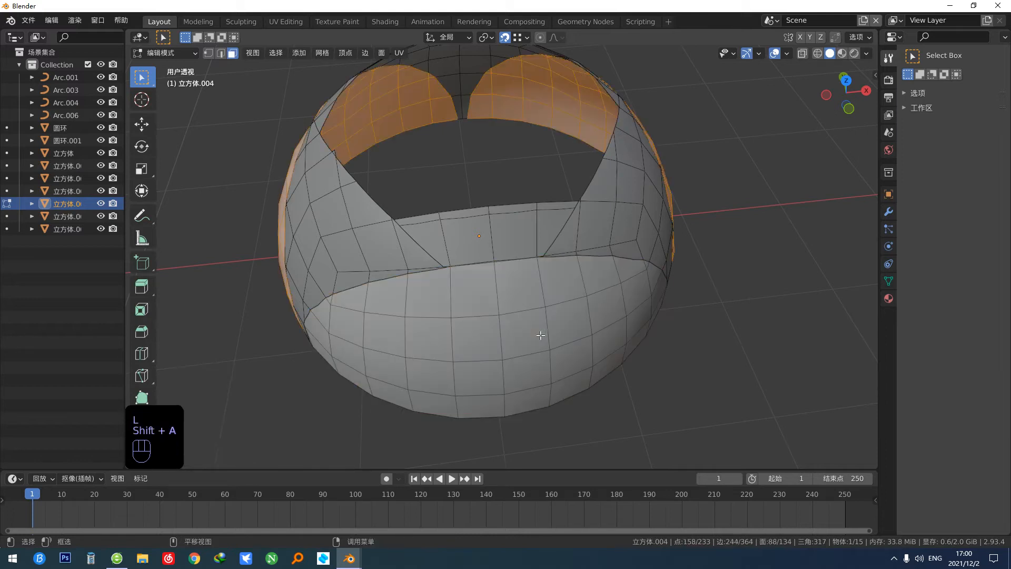
pyautogui.press('x')
pyautogui.click(540, 335)
pyautogui.press('Tab')
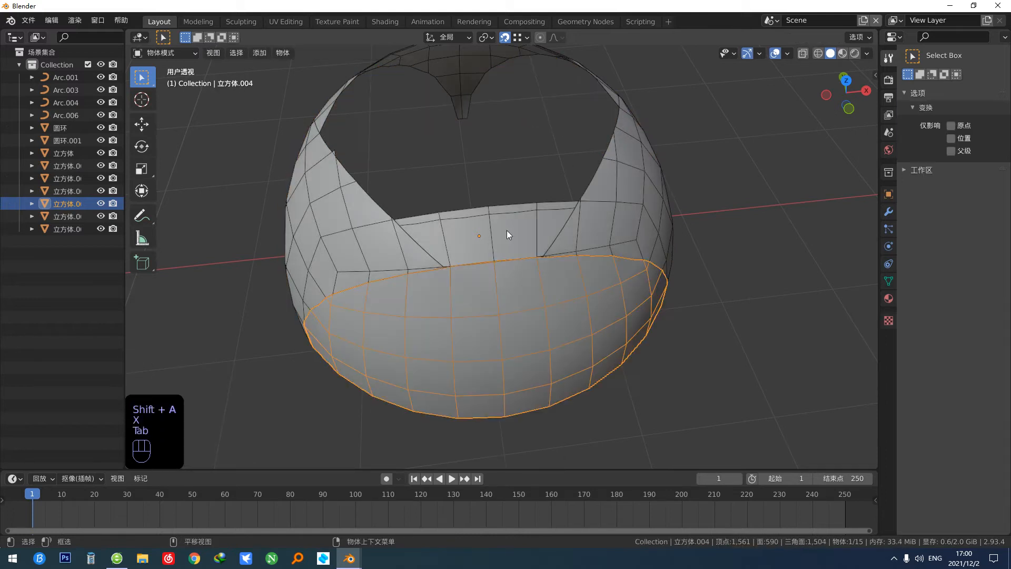
# Step: Delete all faces of the innermost shell piece except its linked front section, working in Edit Mode
pyautogui.click(507, 230)
pyautogui.moveTo(531, 255); pyautogui.dragTo(528, 296, button='middle')
pyautogui.press('Tab')
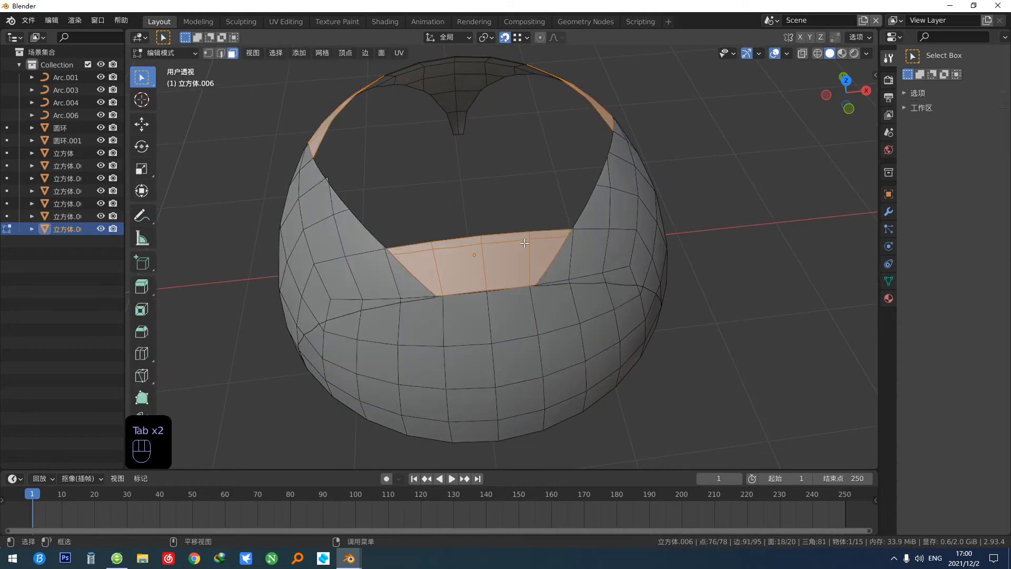
pyautogui.click(518, 253)
pyautogui.press('l')
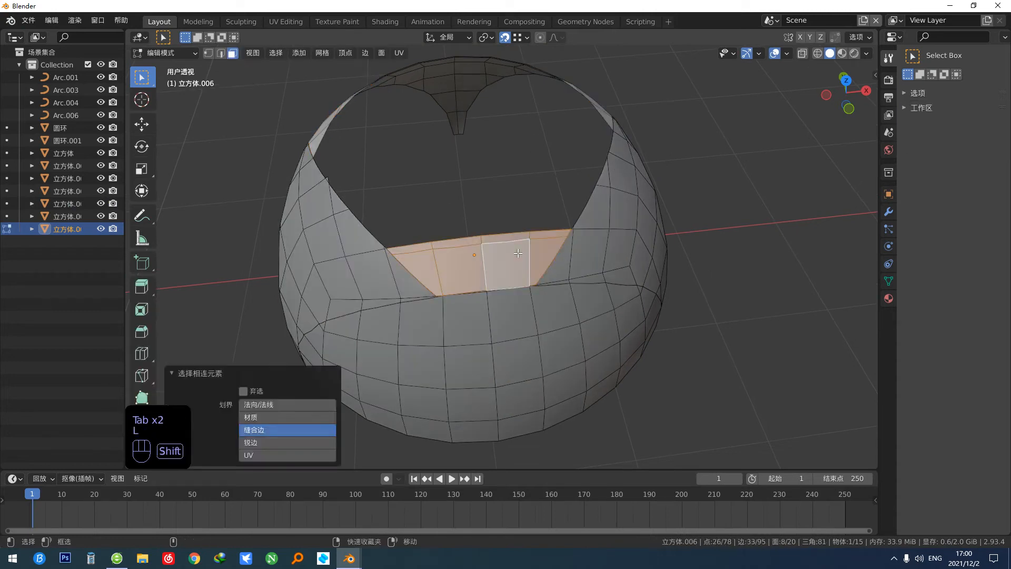
pyautogui.hotkey('shift', 'a')
pyautogui.press('x')
pyautogui.click(517, 253)
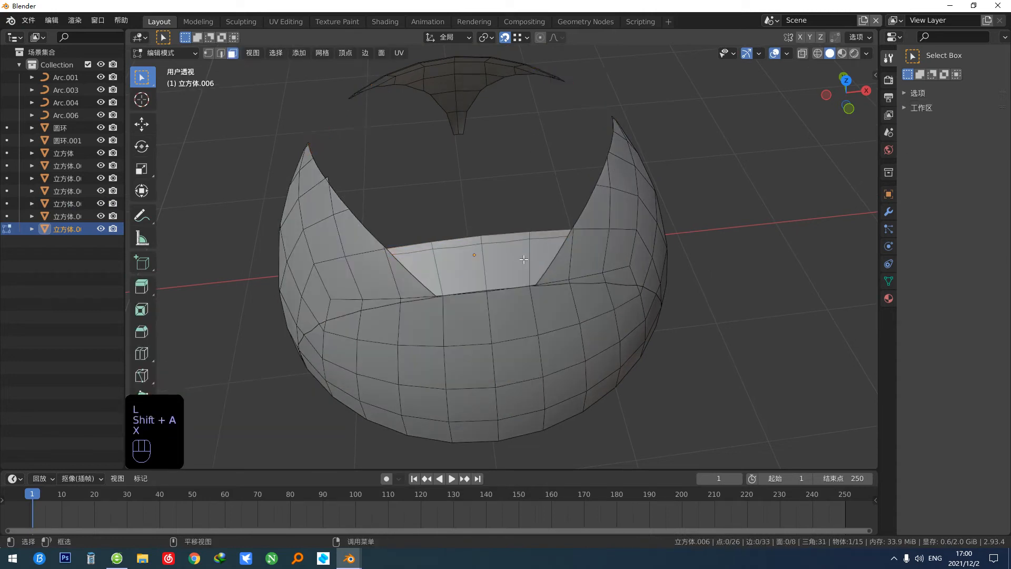
pyautogui.press('Tab')
# Step: Delete all faces of the middle shell piece except one linked corner section and return to Object Mode
pyautogui.click(614, 267)
pyautogui.moveTo(614, 267); pyautogui.dragTo(551, 266, button='middle')
pyautogui.press('Tab')
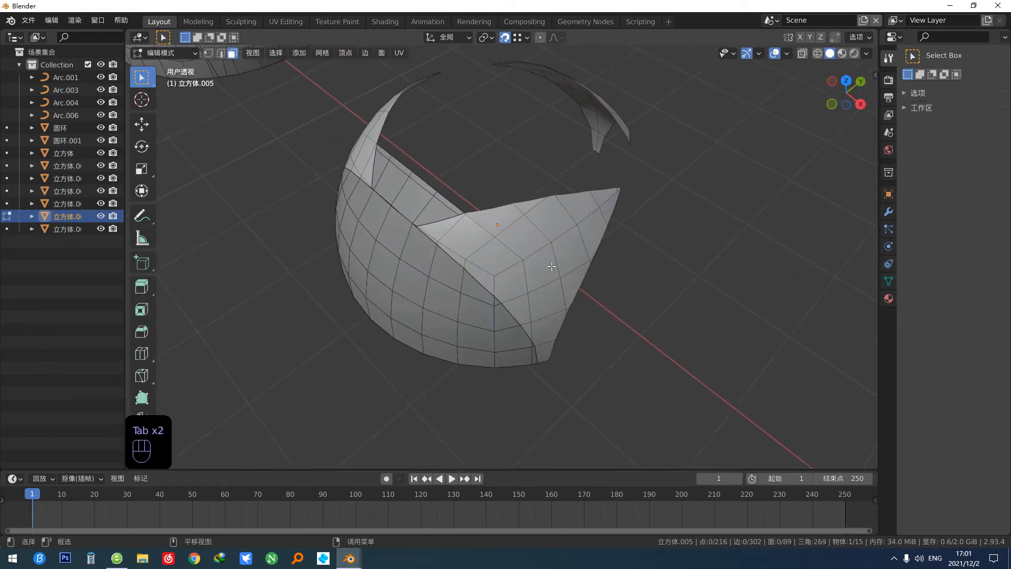
pyautogui.press('l')
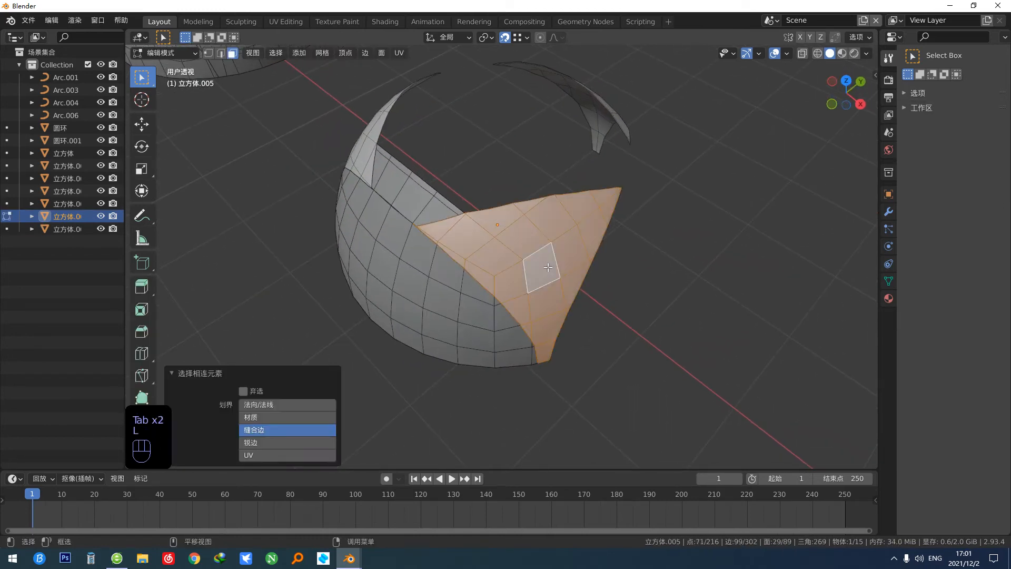
pyautogui.hotkey('shift', 'a')
pyautogui.press('x')
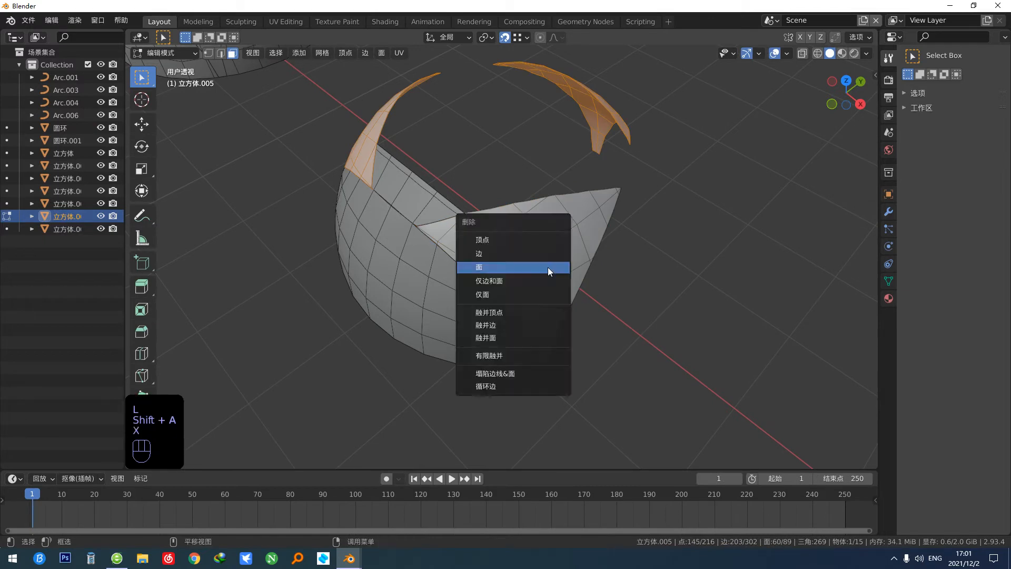
pyautogui.click(548, 267)
pyautogui.moveTo(745, 226); pyautogui.dragTo(509, 318, button='middle')
pyautogui.press('Tab')
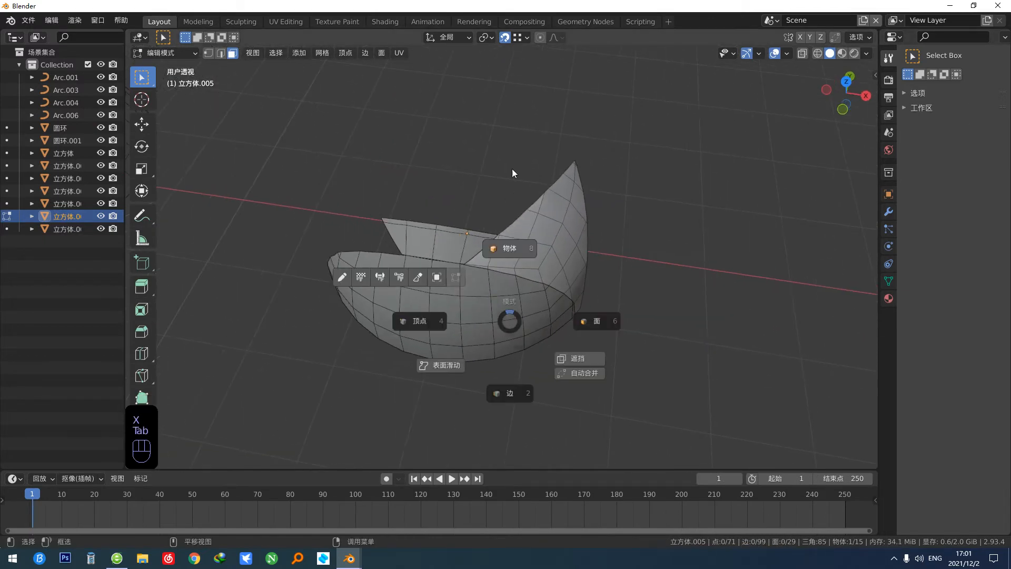
pyautogui.click(512, 169)
# Step: Select the three remaining shell sections and join them into one object
pyautogui.click(466, 334)
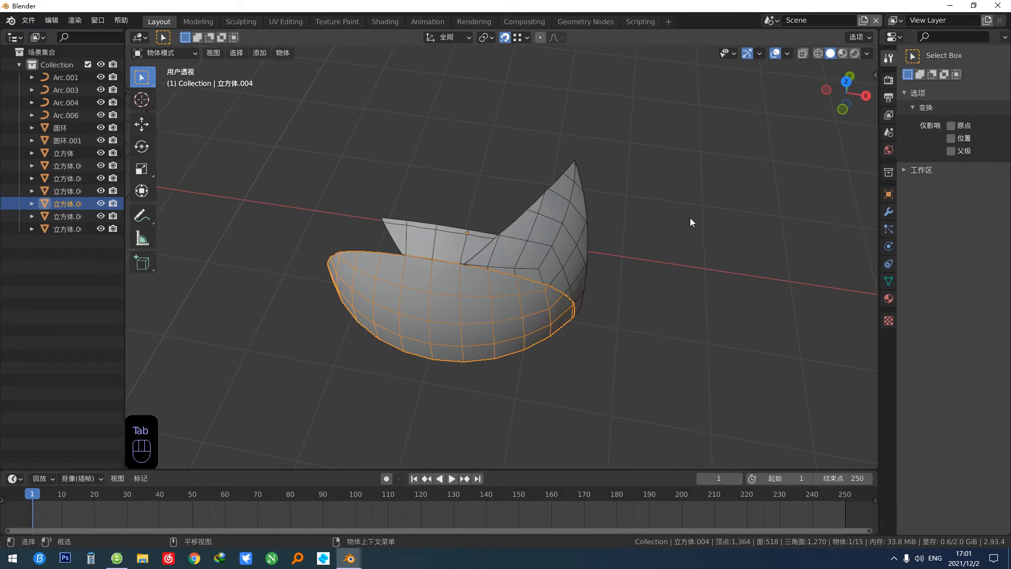
pyautogui.scroll(2, 433, 289)
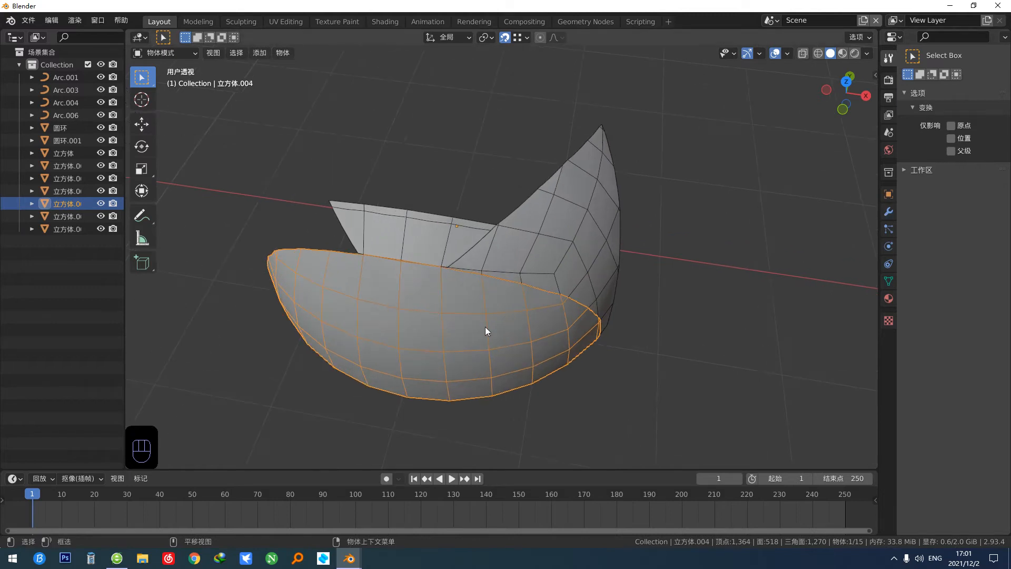
pyautogui.keyDown('shift'); pyautogui.click(545, 249); pyautogui.keyUp('shift')
pyautogui.keyDown('shift'); pyautogui.click(387, 238); pyautogui.keyUp('shift')
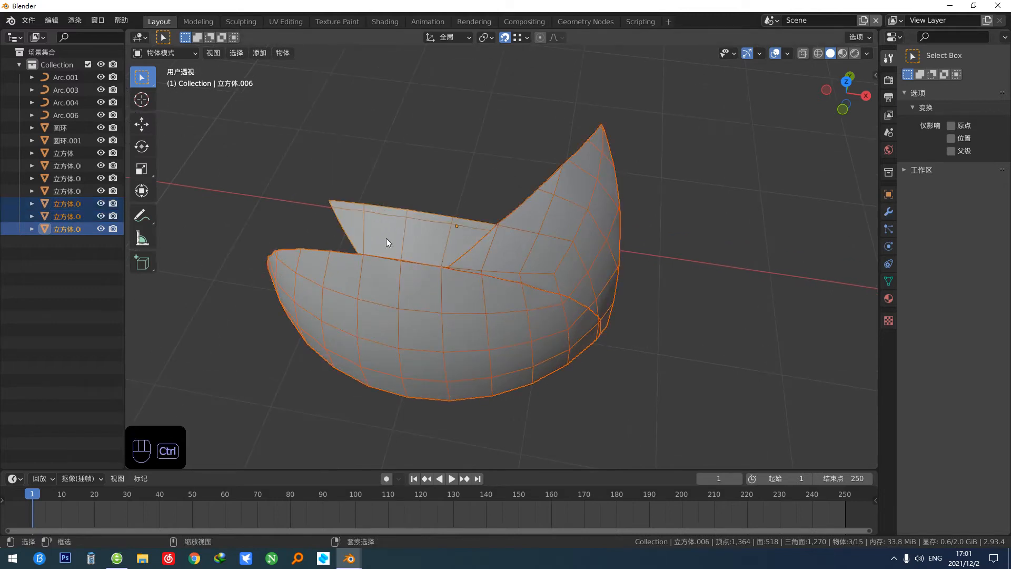
pyautogui.hotkey('ctrl', 'j')
pyautogui.scroll(-3, 444, 299)
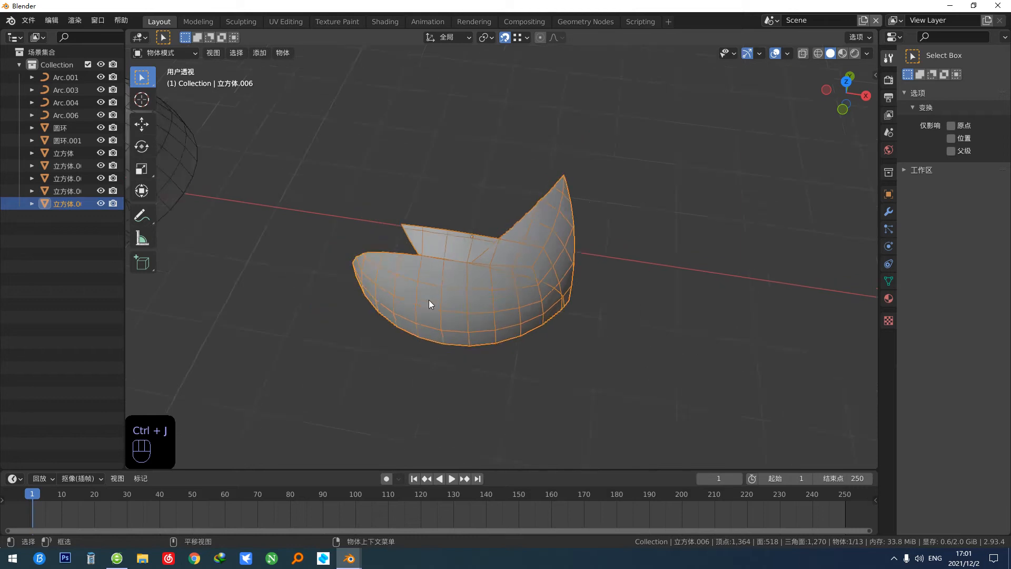
pyautogui.moveTo(429, 299); pyautogui.dragTo(452, 269, button='middle')
# Step: Duplicate the joined object 424.98 cm along the X axis and turn off snapping
pyautogui.hotkey('shift', 'd')
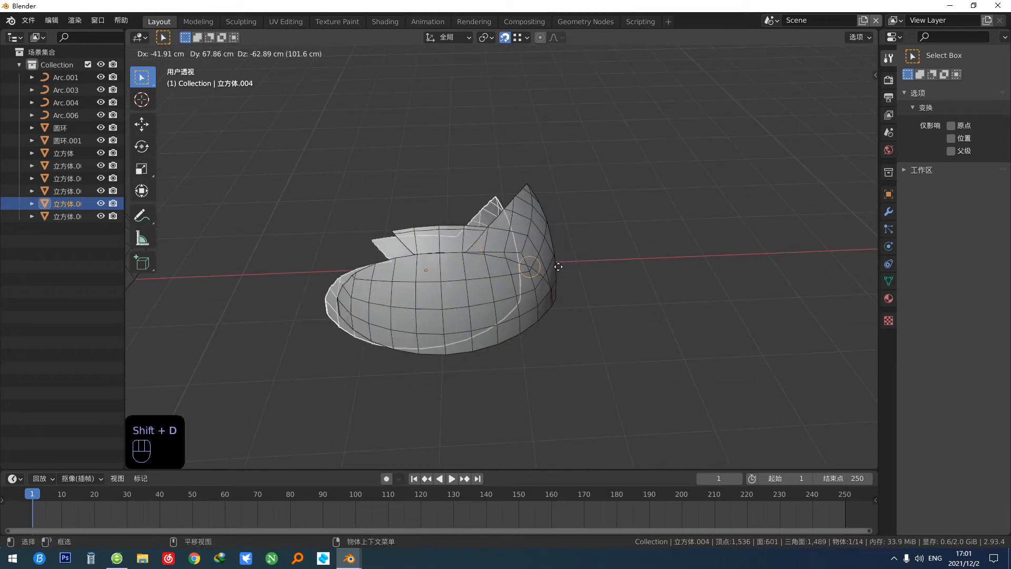
pyautogui.rightClick(595, 299)
pyautogui.moveTo(595, 294)
pyautogui.keyDown('shift'); pyautogui.mouseDown(button='middle')
pyautogui.moveTo(538, 288)
pyautogui.moveTo(582, 292)
pyautogui.mouseUp(button='middle'); pyautogui.keyUp('shift')
pyautogui.press('x')
pyautogui.press('g')
pyautogui.press('x')
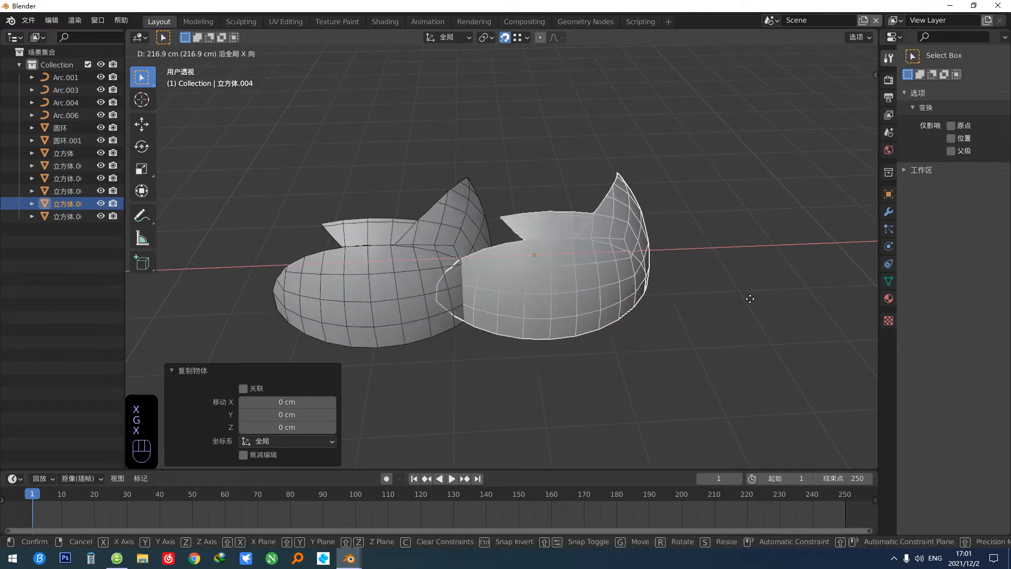
pyautogui.click(863, 285)
pyautogui.click(506, 38)
pyautogui.moveTo(616, 181); pyautogui.dragTo(417, 171, button='middle')
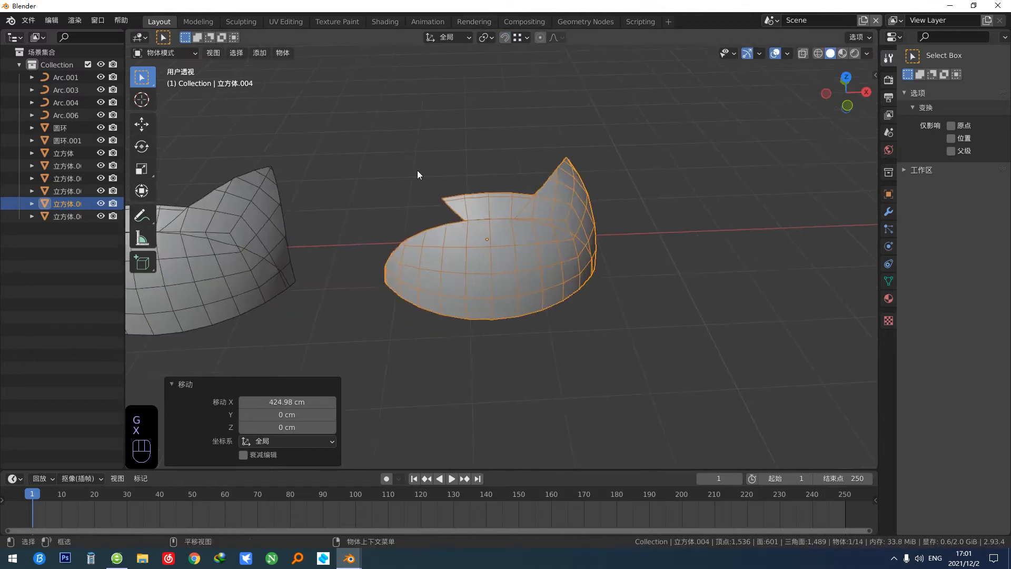
# Step: Try a Remesh modifier on the duplicated shell segment and remove it
pyautogui.click(540, 247)
pyautogui.moveTo(596, 274); pyautogui.dragTo(583, 295, button='middle')
pyautogui.scroll(3, 584, 295)
pyautogui.click(584, 298)
pyautogui.click(479, 276)
pyautogui.press('Tab')
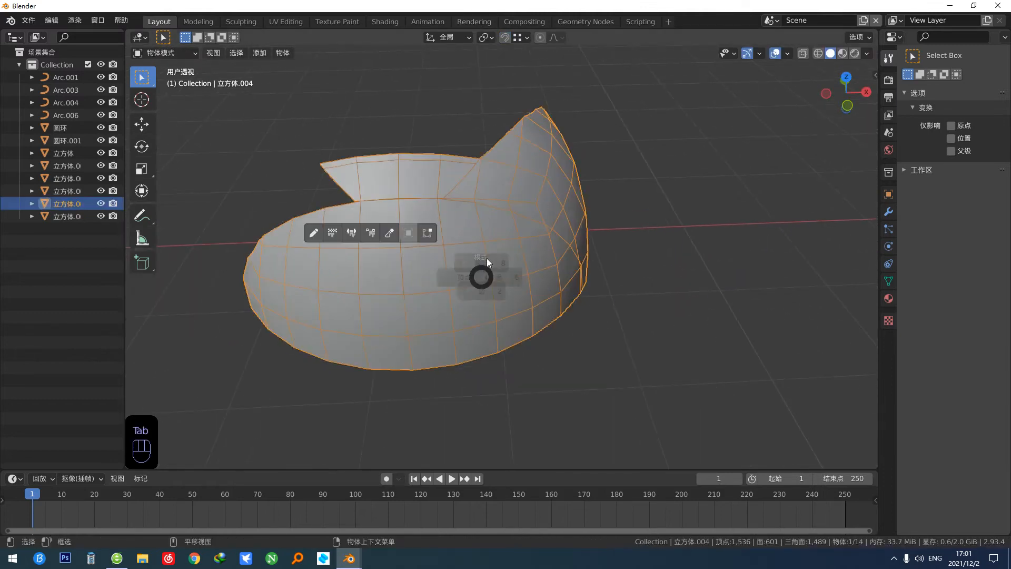
pyautogui.click(889, 211)
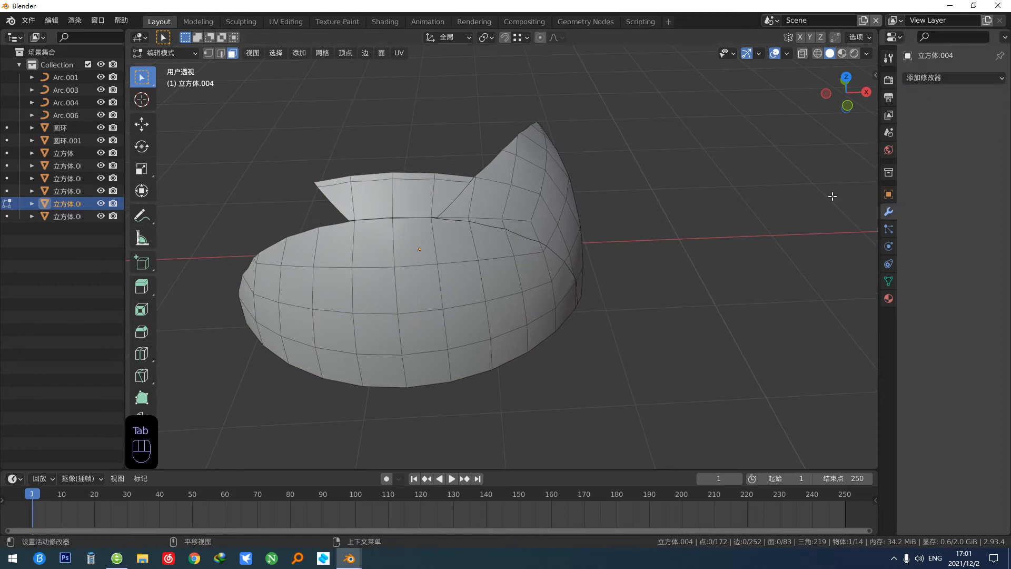
pyautogui.press('Tab')
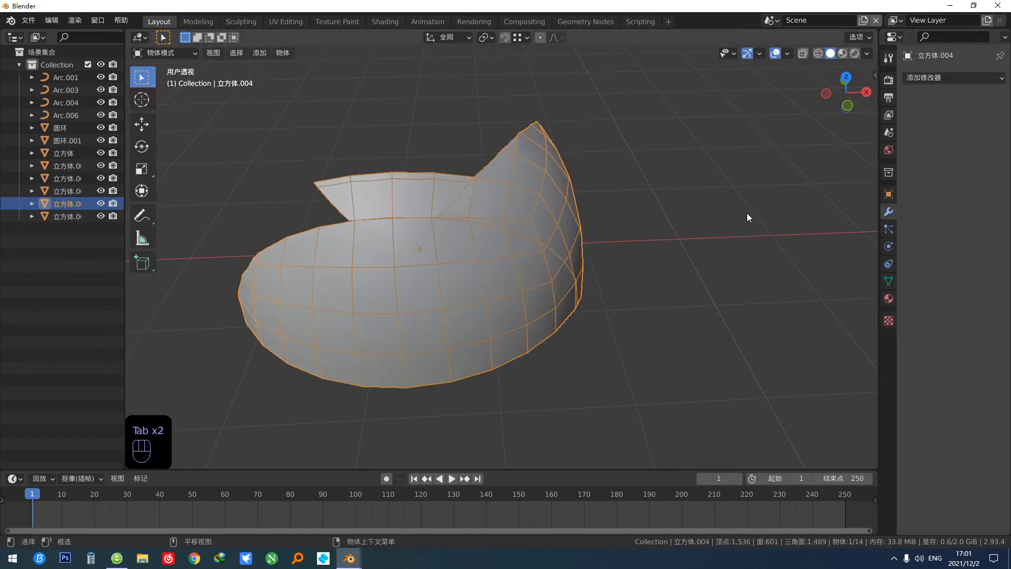
pyautogui.click(957, 78)
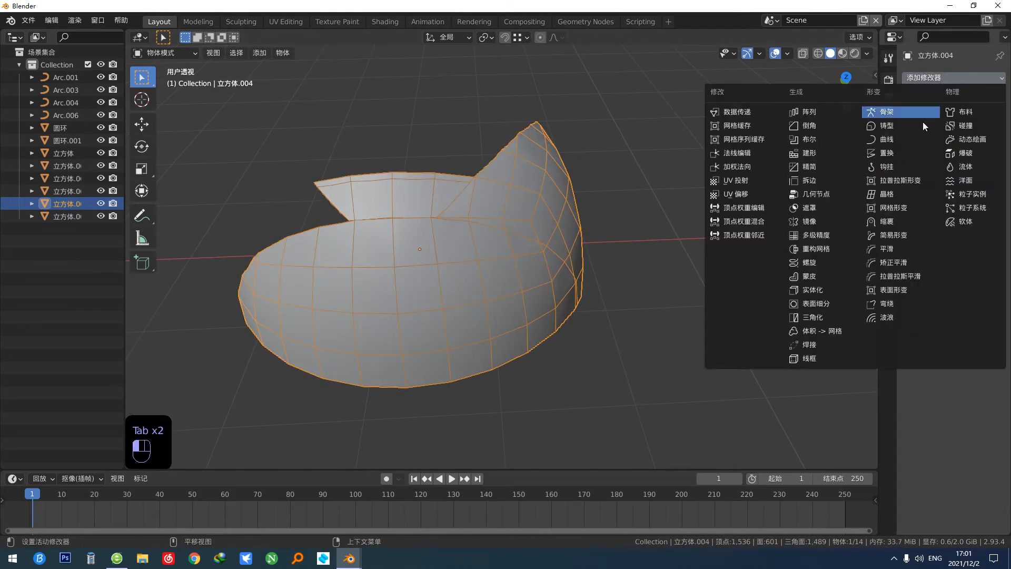
pyautogui.click(832, 248)
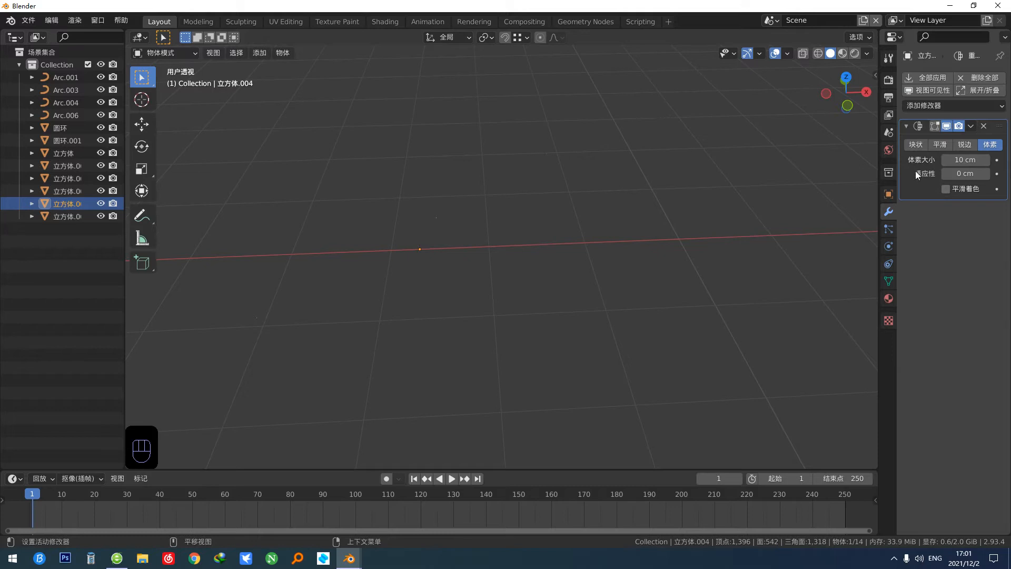
pyautogui.click(980, 126)
pyautogui.click(295, 22)
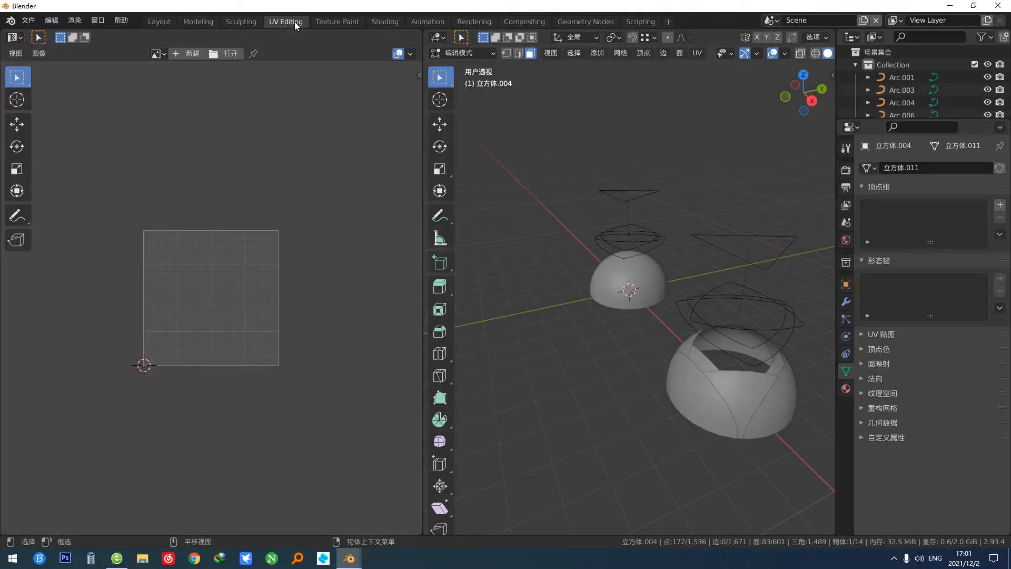
pyautogui.click(254, 20)
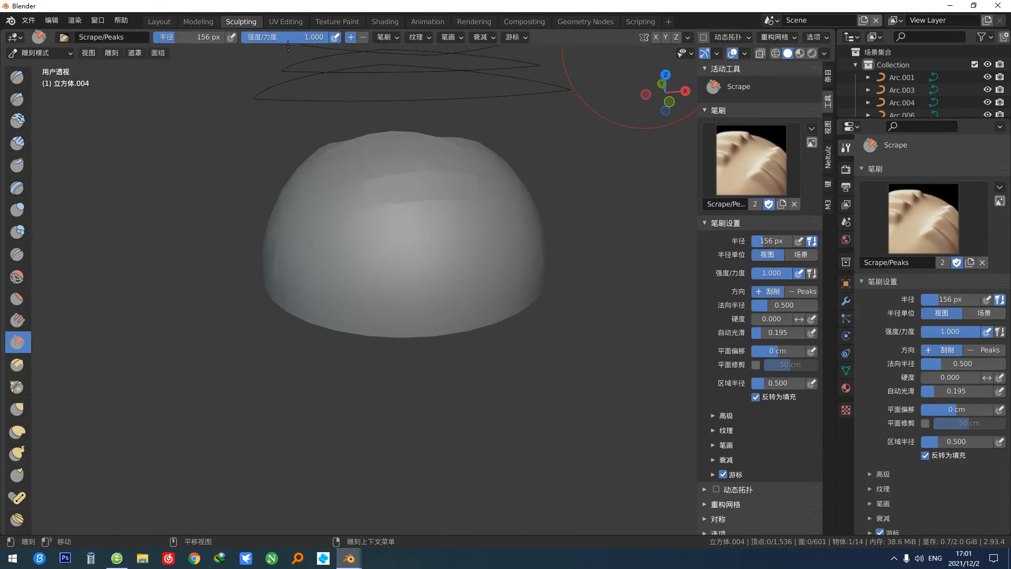
pyautogui.click(159, 21)
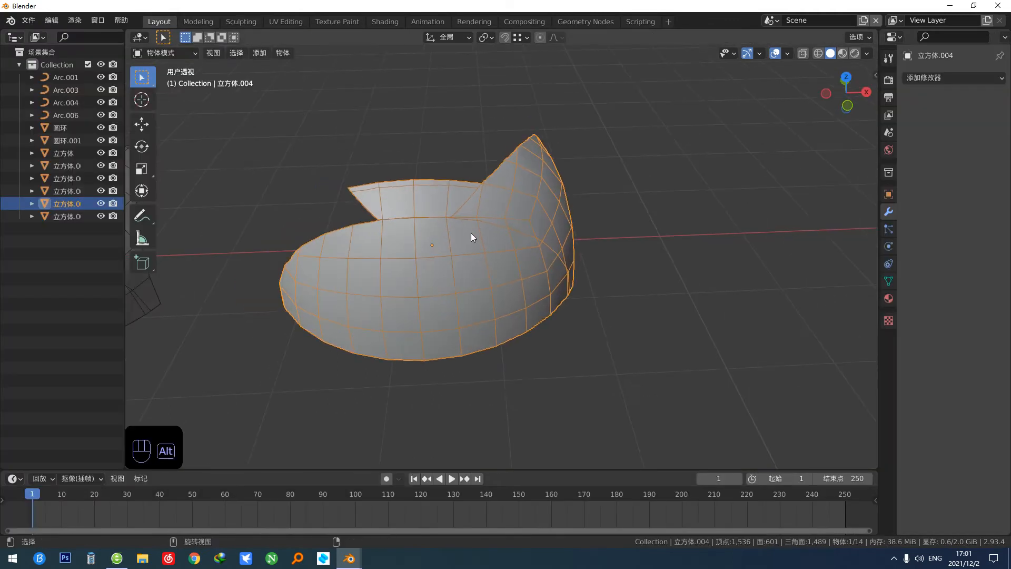
# Step: Enter Edit Mode on the duplicated segment, switch to vertex selection and enable Auto Merge Vertices
pyautogui.scroll(1, 471, 287)
pyautogui.press('Tab')
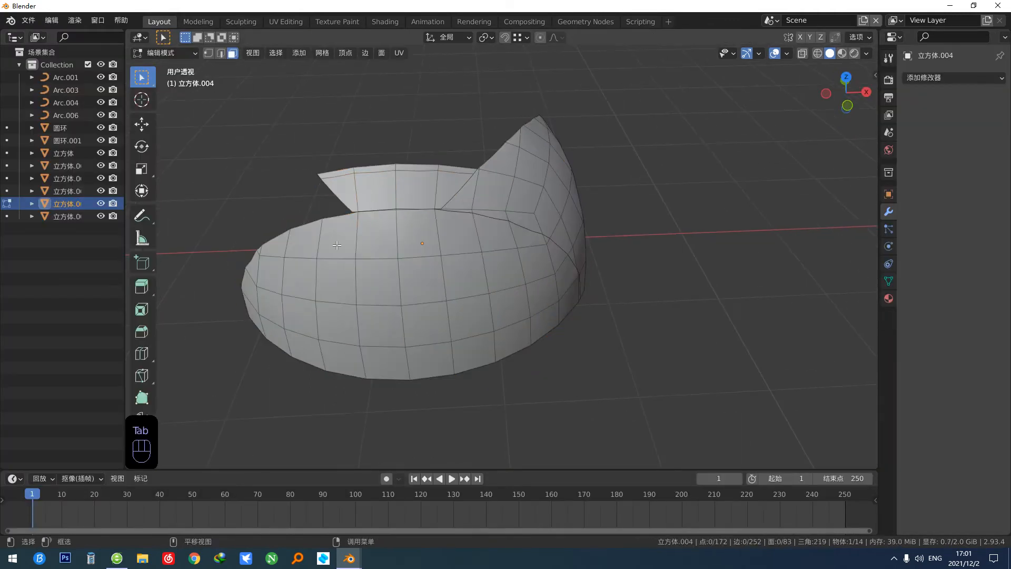
pyautogui.scroll(2, 367, 232)
pyautogui.click(504, 248)
pyautogui.keyDown('shift'); pyautogui.moveTo(367, 232); pyautogui.dragTo(519, 298, button='middle'); pyautogui.keyUp('shift')
pyautogui.scroll(2, 504, 248)
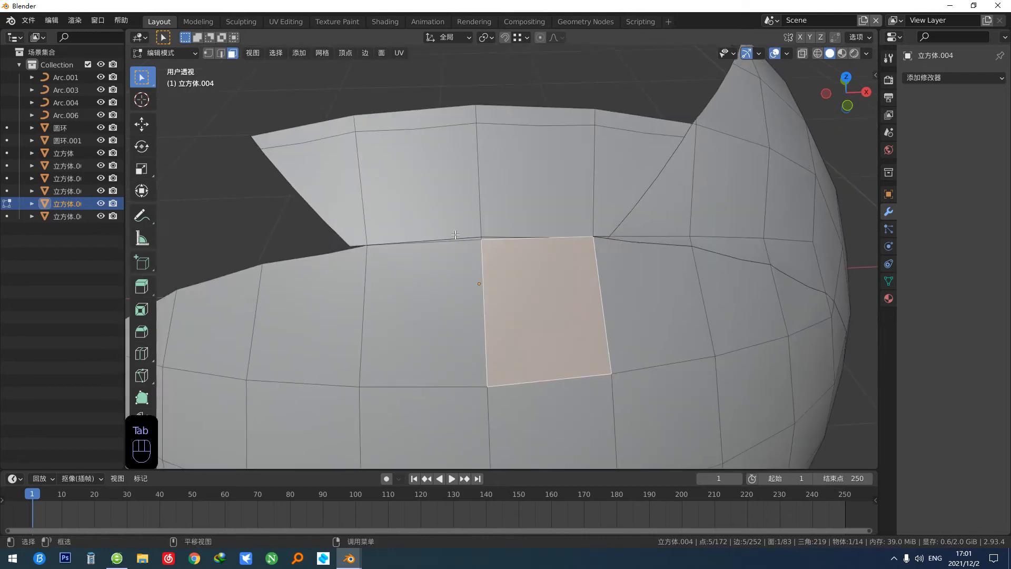
pyautogui.scroll(2, 518, 277)
pyautogui.scroll(2, 523, 279)
pyautogui.press('1')
pyautogui.scroll(-2, 511, 302)
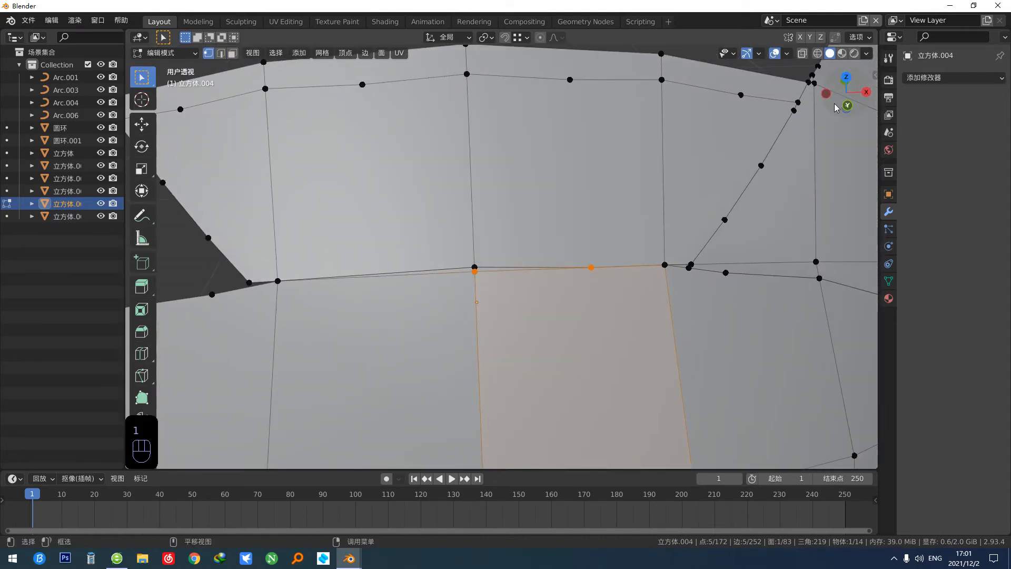
pyautogui.hotkey('alt', 'm')
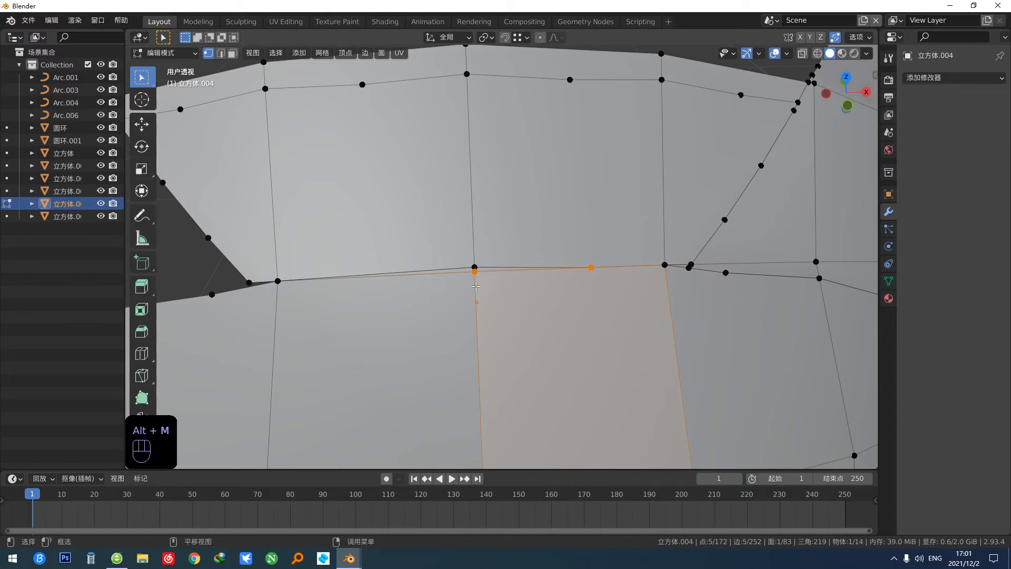
# Step: Slide the near-duplicate vertex at the middle of the front piece's upper edge onto its neighbour to merge them
pyautogui.click(475, 281)
pyautogui.keyDown('shift'); pyautogui.moveTo(476, 282); pyautogui.dragTo(477, 318, button='middle'); pyautogui.keyUp('shift')
pyautogui.press('g')
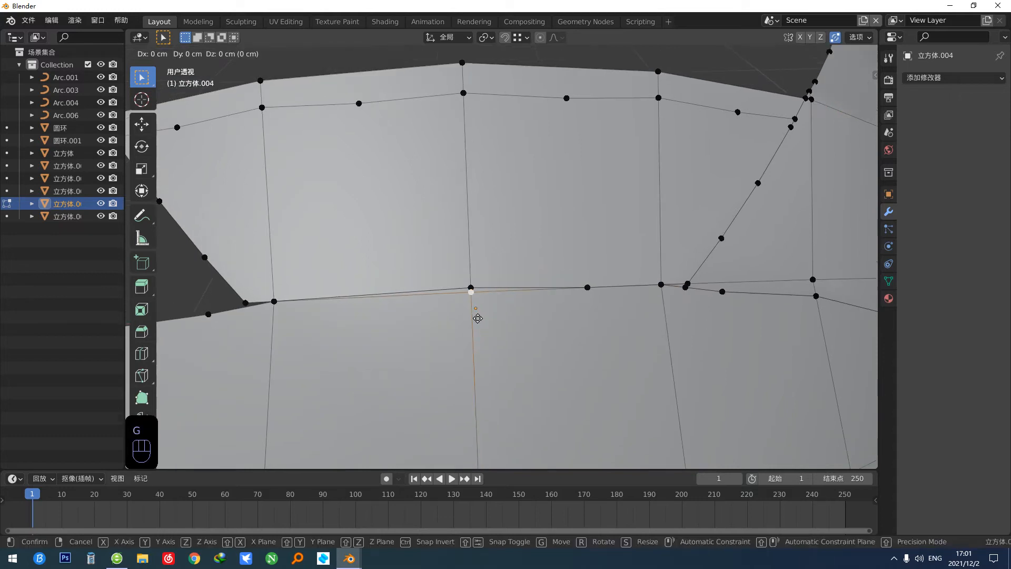
pyautogui.press('g')
pyautogui.click(479, 277)
pyautogui.keyDown('shift'); pyautogui.moveTo(609, 334); pyautogui.dragTo(571, 224, button='middle'); pyautogui.keyUp('shift')
pyautogui.scroll(-2, 536, 311)
pyautogui.scroll(-1, 523, 283)
pyautogui.keyDown('alt'); pyautogui.moveTo(524, 283); pyautogui.dragTo(542, 332, button='middle'); pyautogui.keyUp('alt')
pyautogui.scroll(-3, 511, 304)
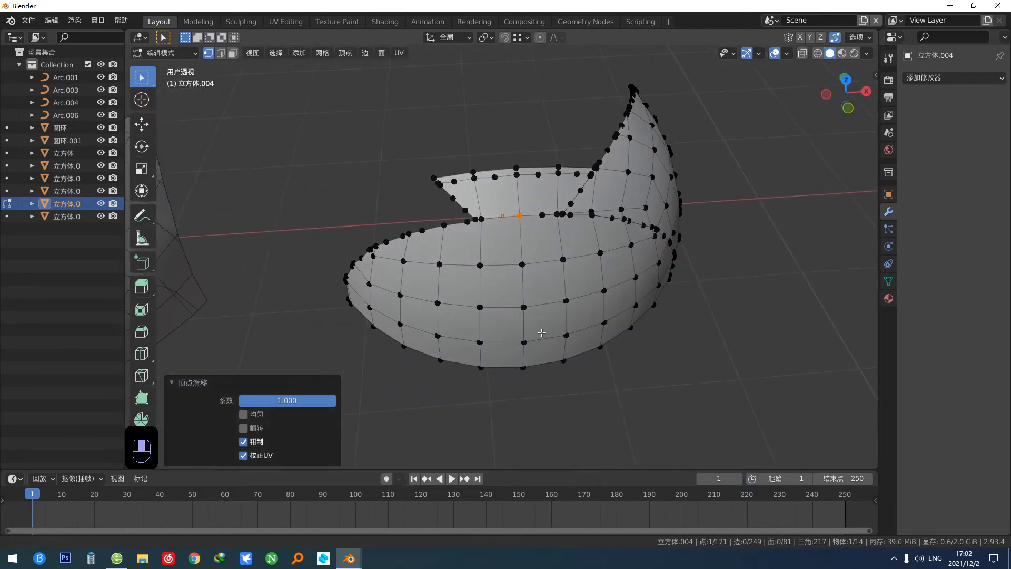
# Step: Select all linked faces of the front lower piece, separate them into their own object, and return to Object Mode
pyautogui.press('l')
pyautogui.click(547, 293)
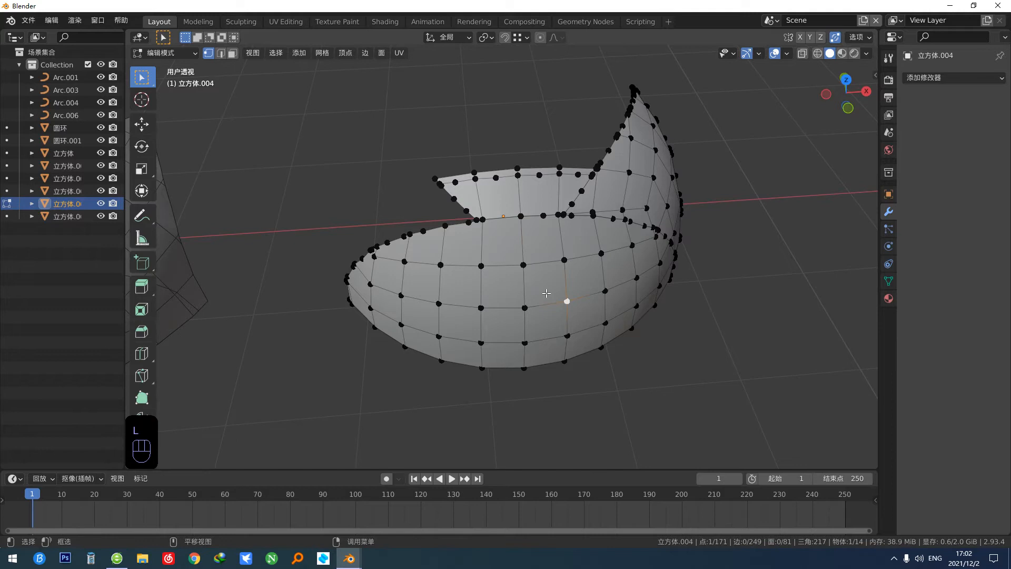
pyautogui.press('3')
pyautogui.click(546, 293)
pyautogui.press('l')
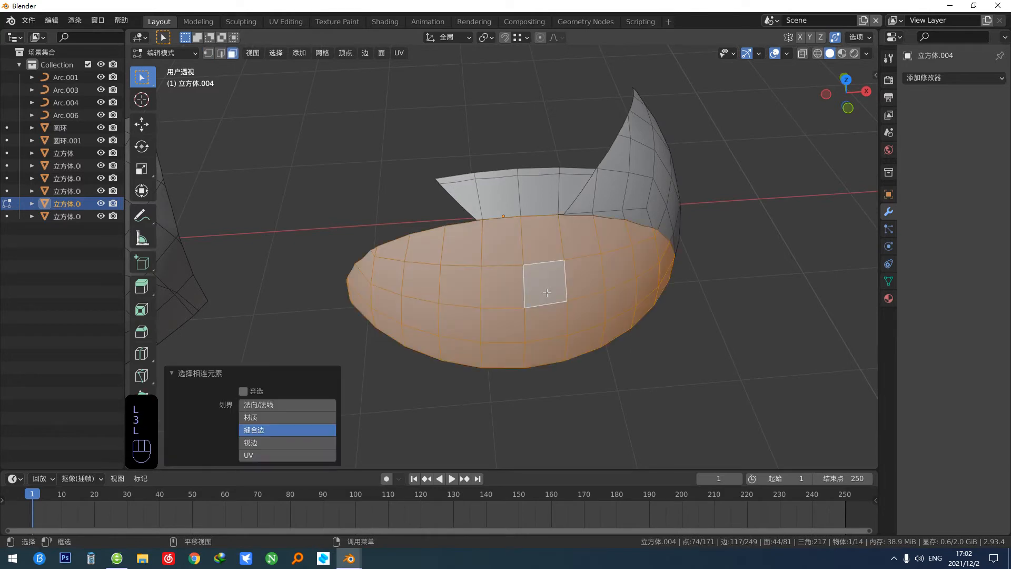
pyautogui.press('p')
pyautogui.click(547, 292)
pyautogui.moveTo(561, 289); pyautogui.dragTo(565, 315, button='middle')
pyautogui.press('Tab')
# Step: Edit the separated front piece and select its bottom corner vertex plus all vertices with an equal number of connecting edges
pyautogui.click(508, 351)
pyautogui.moveTo(508, 350); pyautogui.dragTo(552, 314, button='middle')
pyautogui.moveTo(450, 325); pyautogui.dragTo(524, 330, button='middle')
pyautogui.press('Tab')
pyautogui.moveTo(411, 322); pyautogui.dragTo(471, 327, button='middle')
pyautogui.press('1')
pyautogui.scroll(5, 425, 333)
pyautogui.moveTo(366, 392); pyautogui.dragTo(407, 402)
pyautogui.moveTo(407, 402); pyautogui.dragTo(321, 220, button='middle')
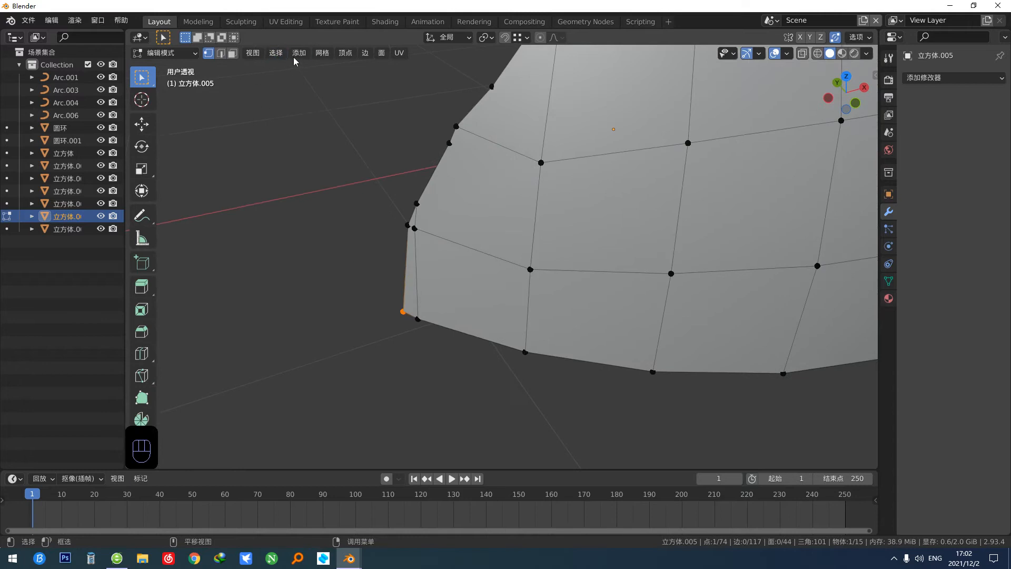
pyautogui.click(285, 57)
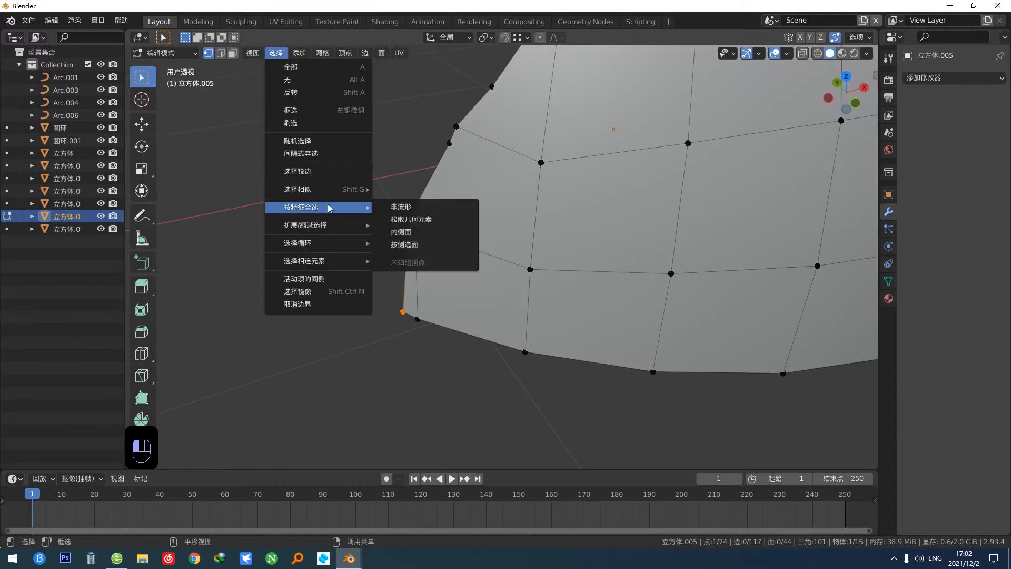
pyautogui.moveTo(351, 190)
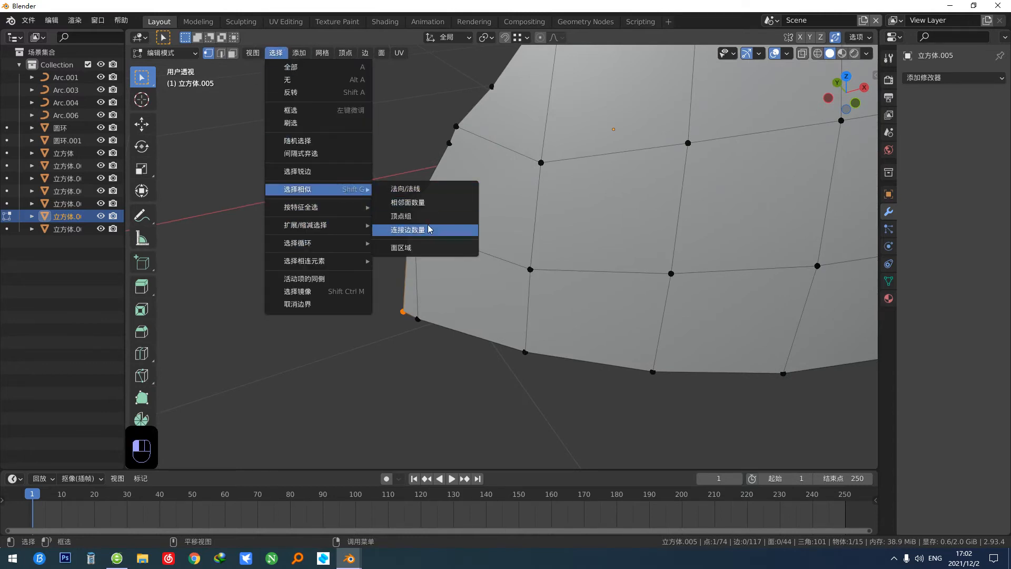
pyautogui.click(422, 229)
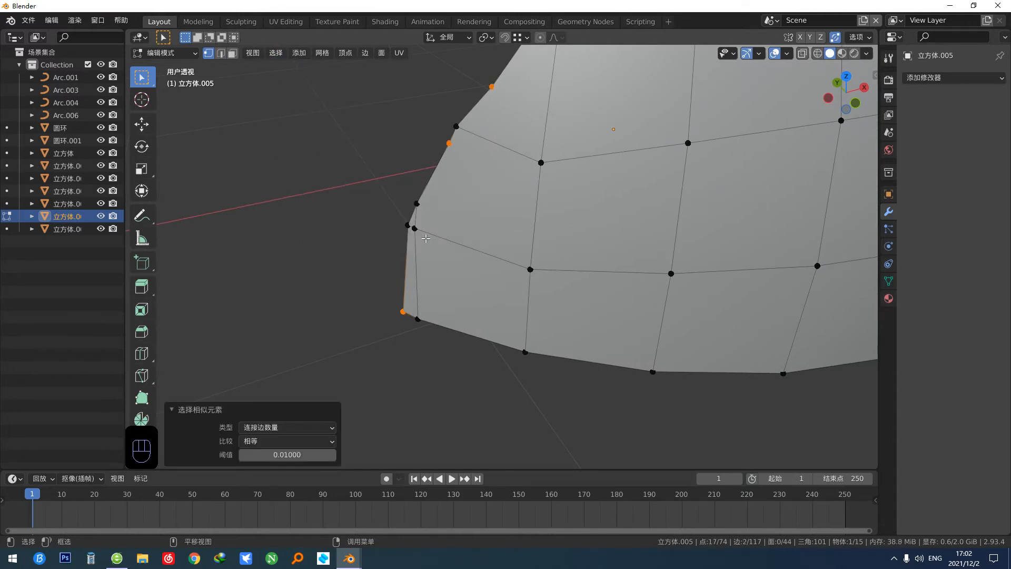
# Step: Deselect the bottom corner vertices at both ends of the front piece and dissolve the other selected boundary vertices
pyautogui.keyDown('shift'); pyautogui.click(419, 333); pyautogui.keyUp('shift')
pyautogui.scroll(2, 369, 302)
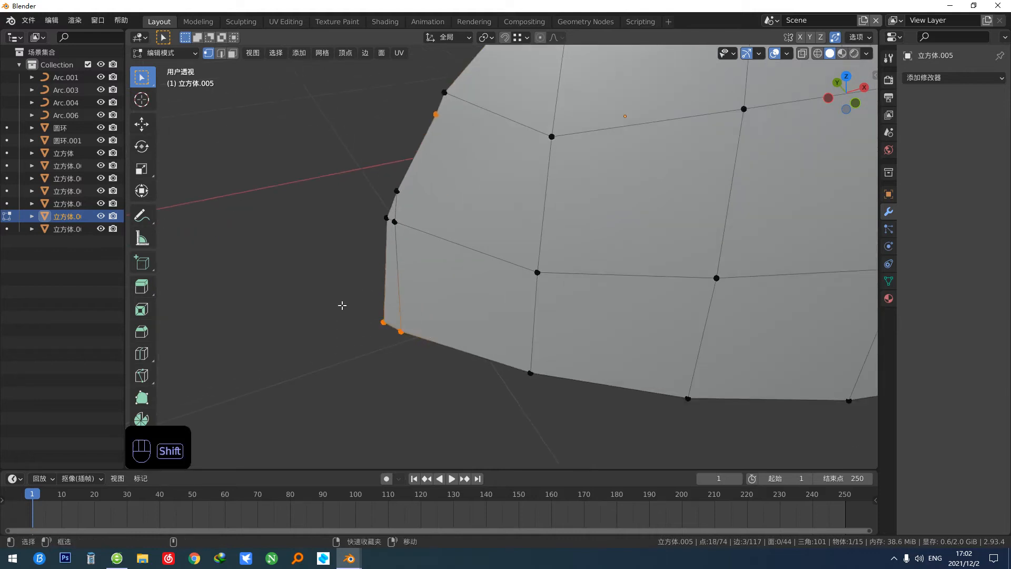
pyautogui.keyDown('ctrl'); pyautogui.moveTo(373, 310); pyautogui.dragTo(432, 358); pyautogui.keyUp('ctrl')
pyautogui.scroll(-4, 505, 313)
pyautogui.moveTo(515, 312); pyautogui.dragTo(442, 258, button='middle')
pyautogui.keyDown('alt'); pyautogui.moveTo(466, 265); pyautogui.dragTo(219, 280, button='middle'); pyautogui.keyUp('alt')
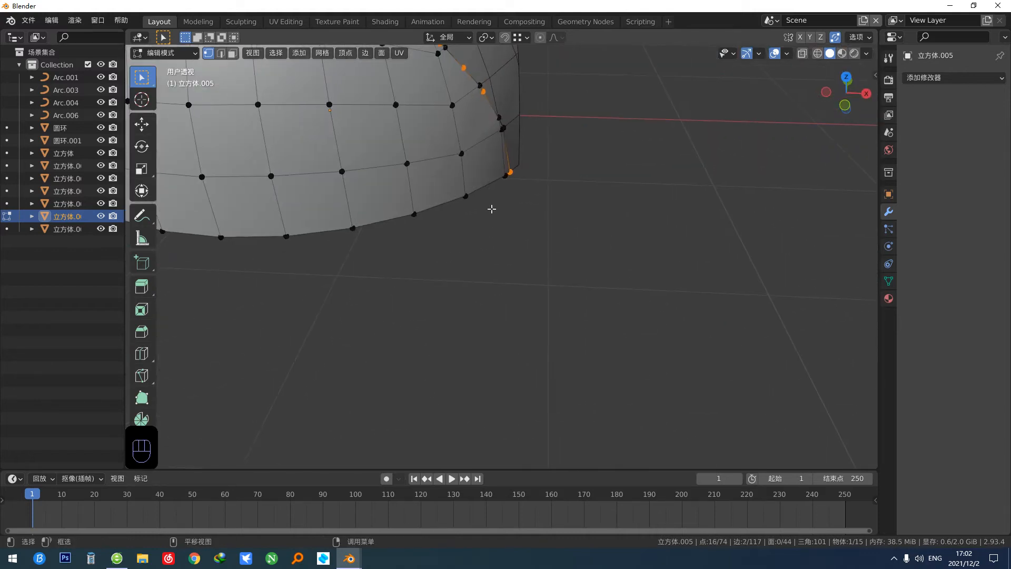
pyautogui.moveTo(492, 209); pyautogui.dragTo(499, 265, button='middle')
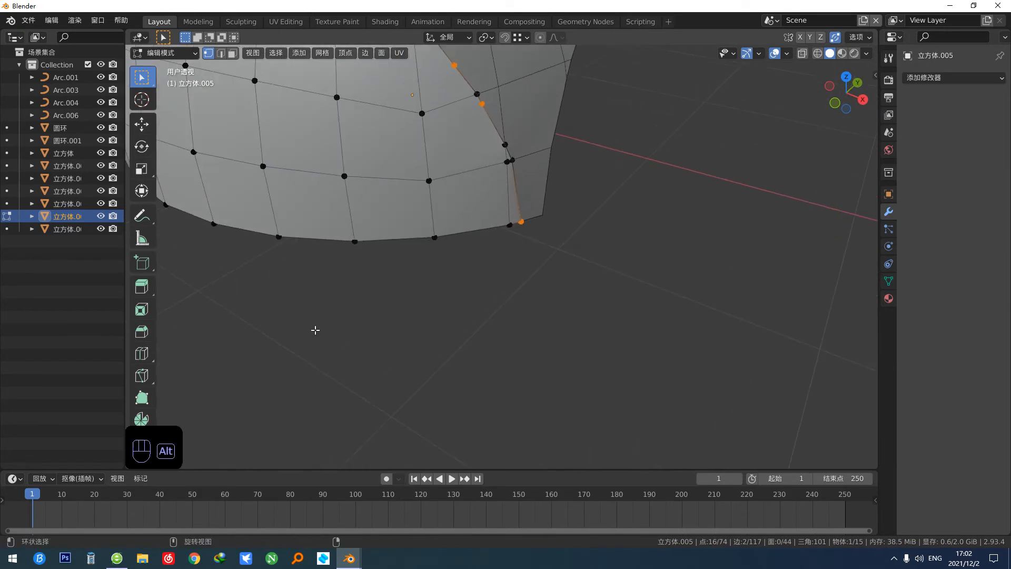
pyautogui.keyDown('ctrl'); pyautogui.moveTo(554, 197); pyautogui.dragTo(531, 221); pyautogui.keyUp('ctrl')
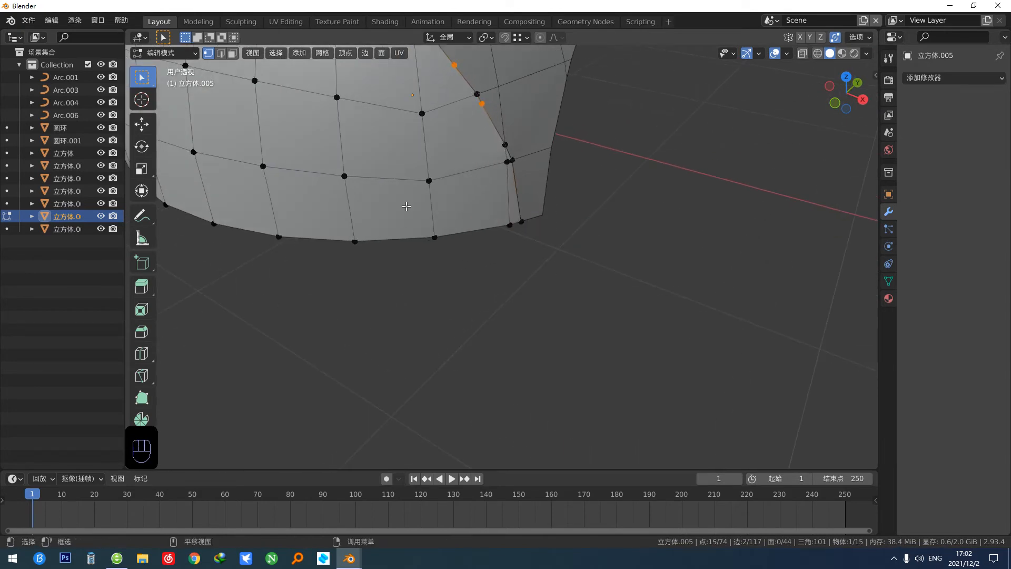
pyautogui.scroll(-3, 531, 221)
pyautogui.keyDown('shift'); pyautogui.moveTo(406, 273); pyautogui.dragTo(573, 295, button='middle'); pyautogui.keyUp('shift')
pyautogui.hotkey('ctrl', 'x')
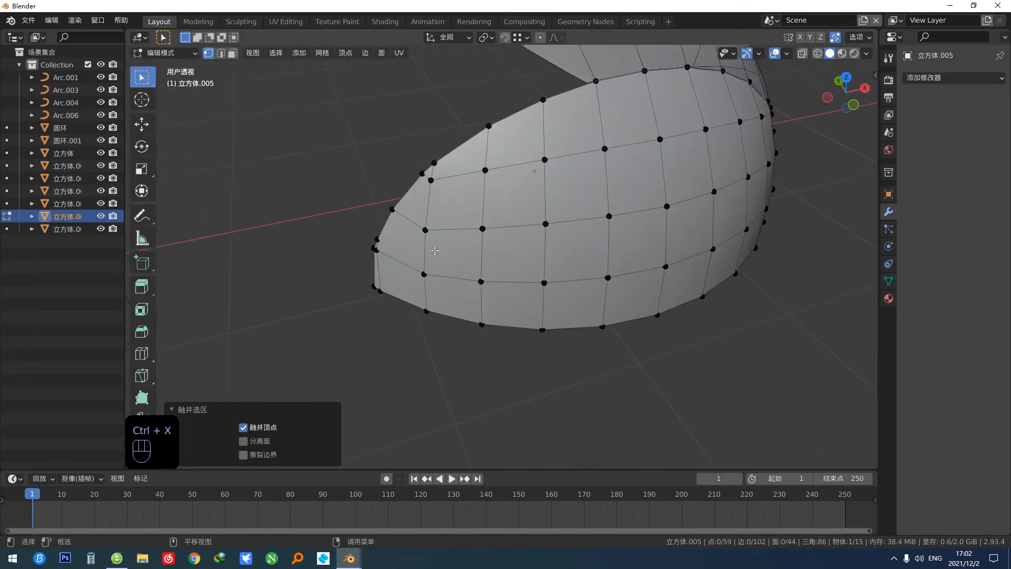
# Step: Slide the bottom-edge vertex next to the front piece's lower corner onto the corner vertex, merging the two
pyautogui.scroll(2, 398, 249)
pyautogui.scroll(2, 568, 209)
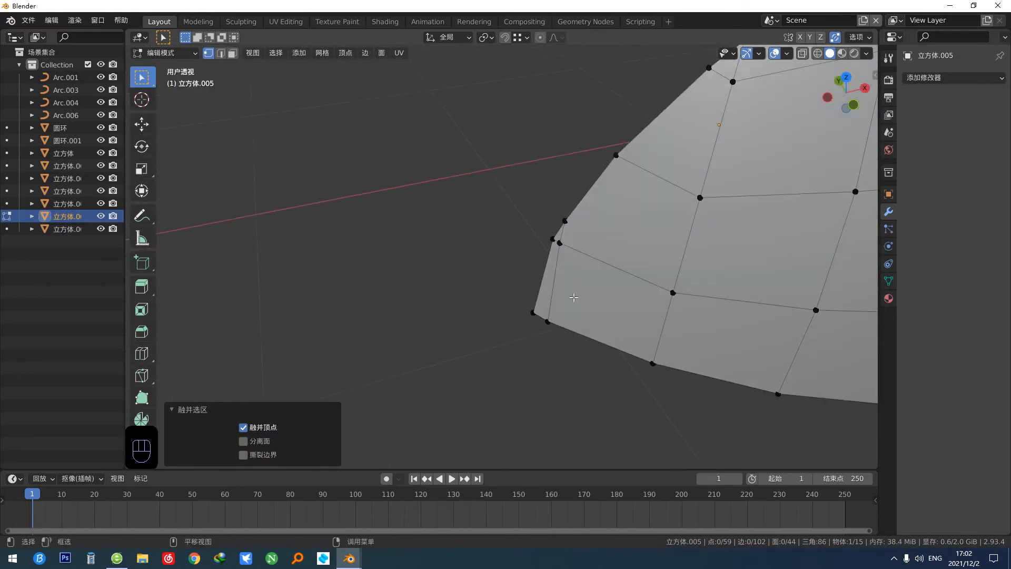
pyautogui.scroll(1, 574, 298)
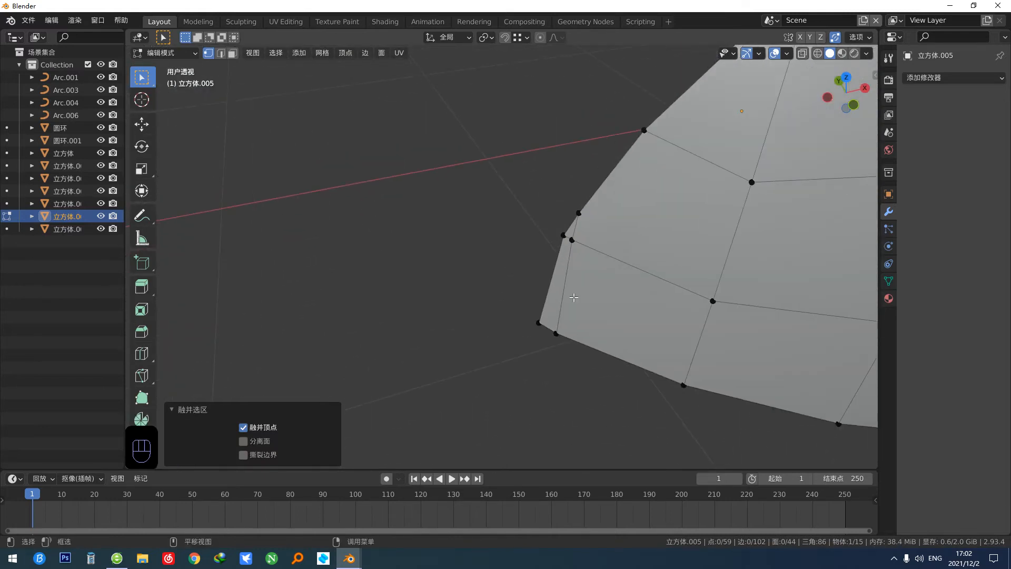
pyautogui.click(559, 338)
pyautogui.press('g')
pyautogui.press('g')
pyautogui.click(523, 322)
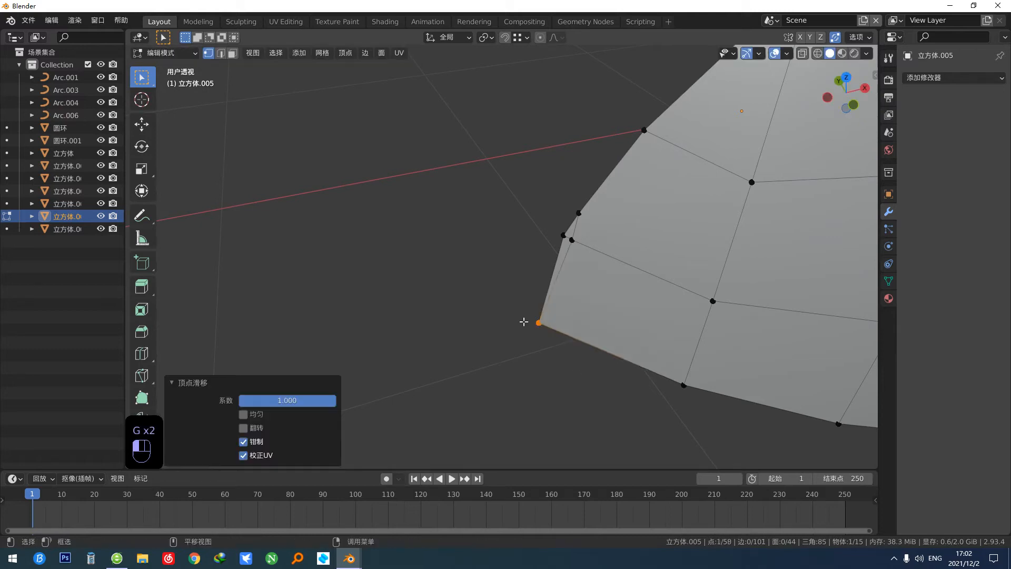
# Step: Slide the two vertices crowding the first boundary vertex above that lower corner so the cluster merges into one vertex
pyautogui.click(577, 245)
pyautogui.press('g')
pyautogui.press('g')
pyautogui.click(559, 232)
pyautogui.click(585, 216)
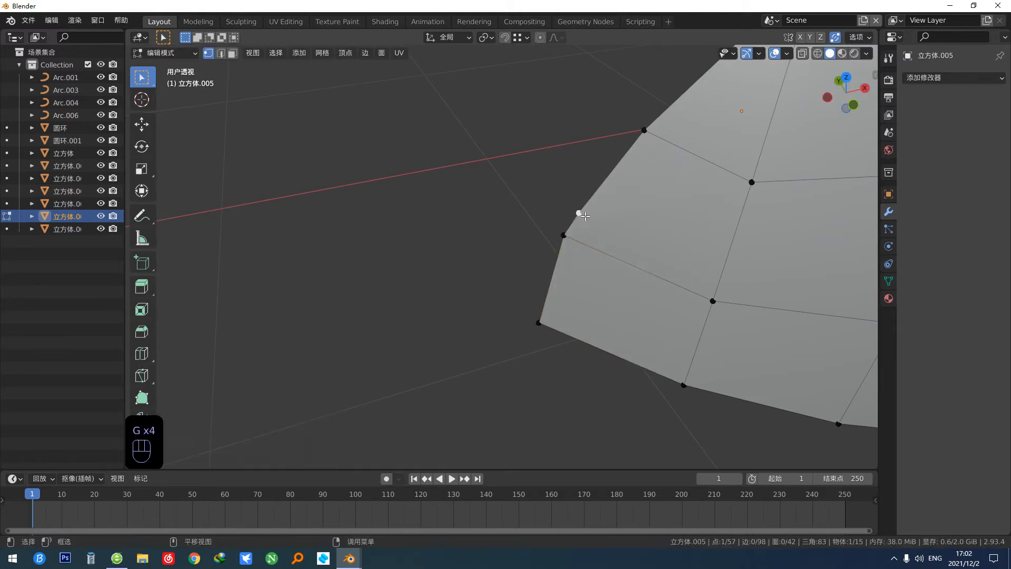
pyautogui.press('g')
pyautogui.press('g')
pyautogui.click(561, 238)
# Step: Merge the three-vertex cluster farther up the same curved edge into one vertex by sliding its vertices together
pyautogui.scroll(4, 456, 291)
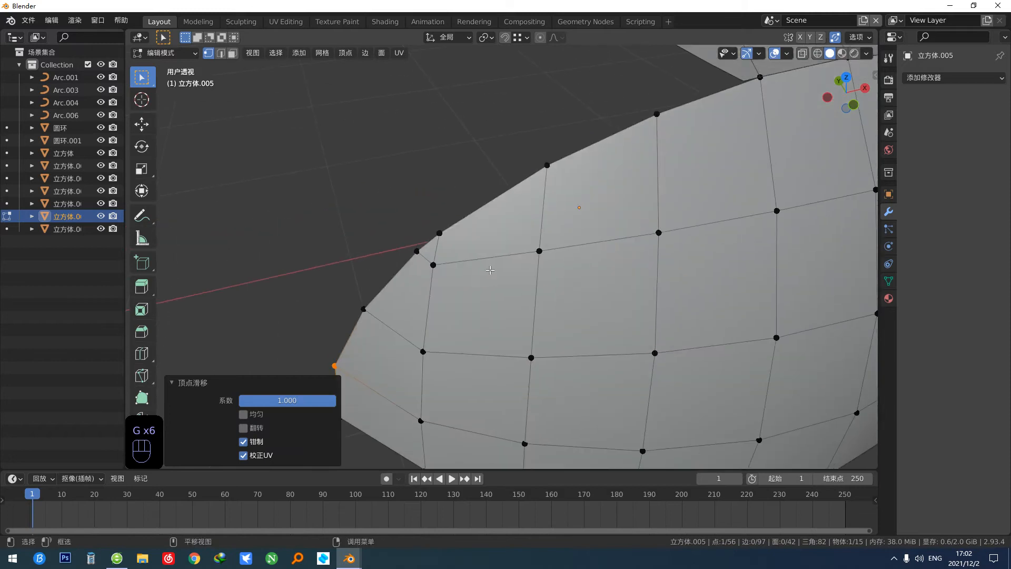
pyautogui.press('g')
pyautogui.rightClick(439, 291)
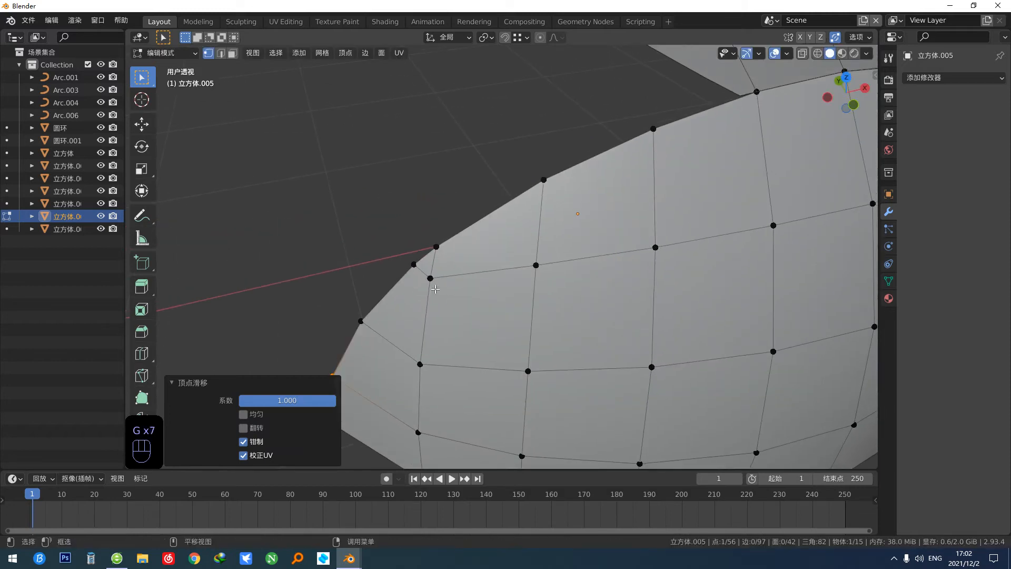
pyautogui.click(433, 279)
pyautogui.press('g')
pyautogui.press('g')
pyautogui.click(413, 260)
pyautogui.click(437, 247)
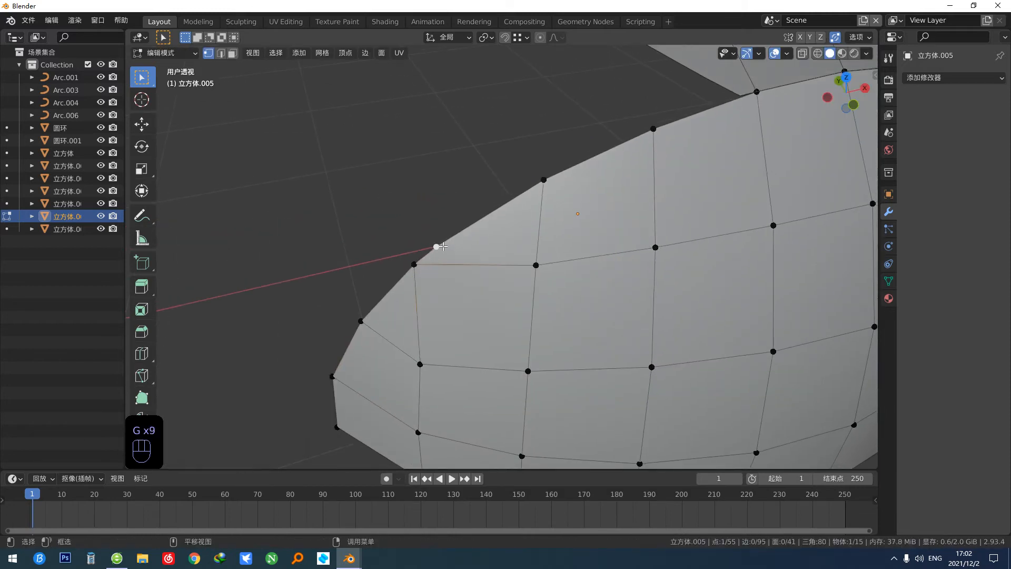
pyautogui.press('g')
pyautogui.press('g')
pyautogui.click(542, 254)
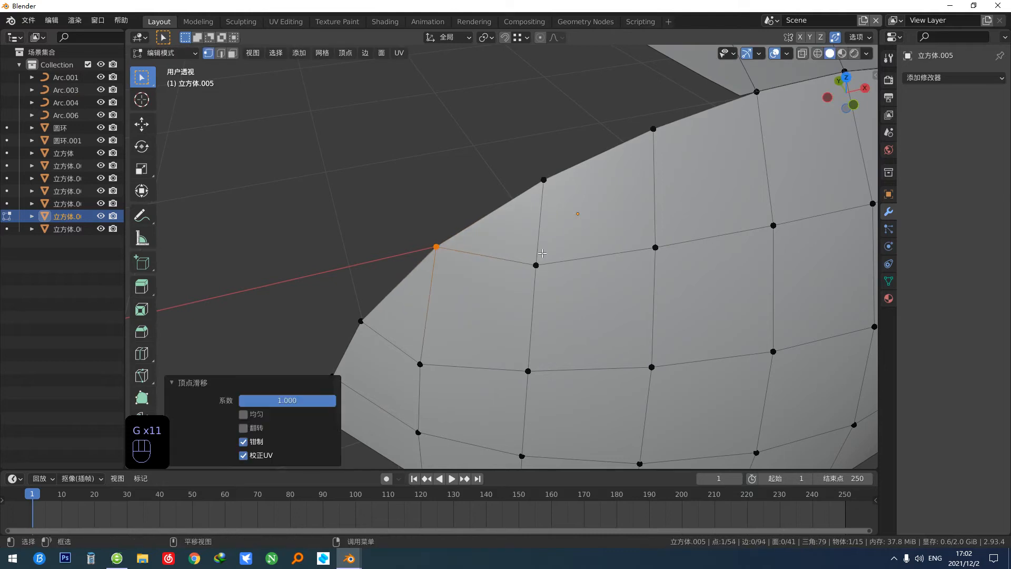
# Step: Merge the three-vertex cluster partway down the front piece's other curved edge into one vertex by sliding its vertices together
pyautogui.keyDown('alt'); pyautogui.moveTo(541, 254); pyautogui.dragTo(521, 258, button='middle'); pyautogui.keyUp('alt')
pyautogui.scroll(6, 507, 267)
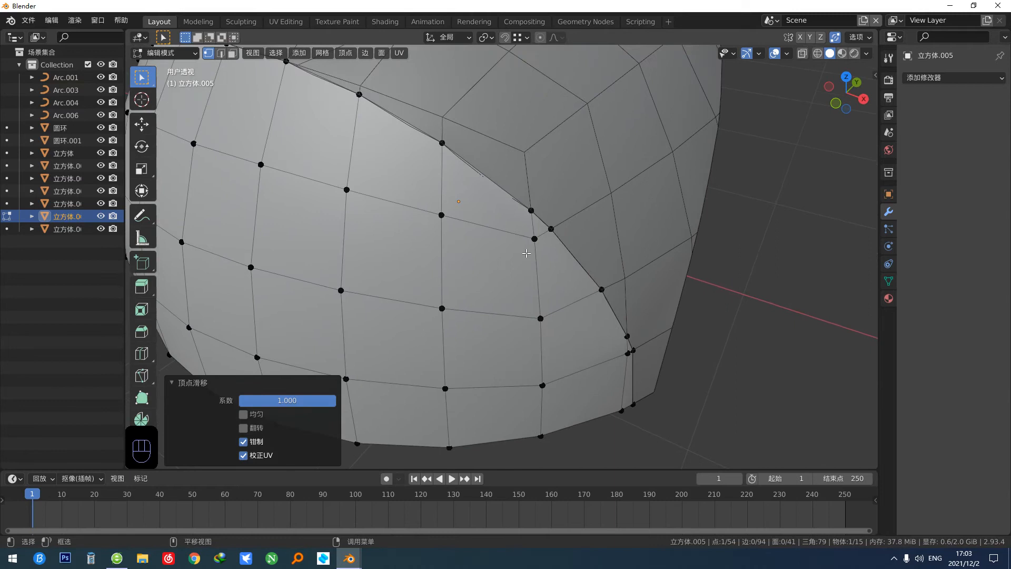
pyautogui.click(534, 243)
pyautogui.press('g')
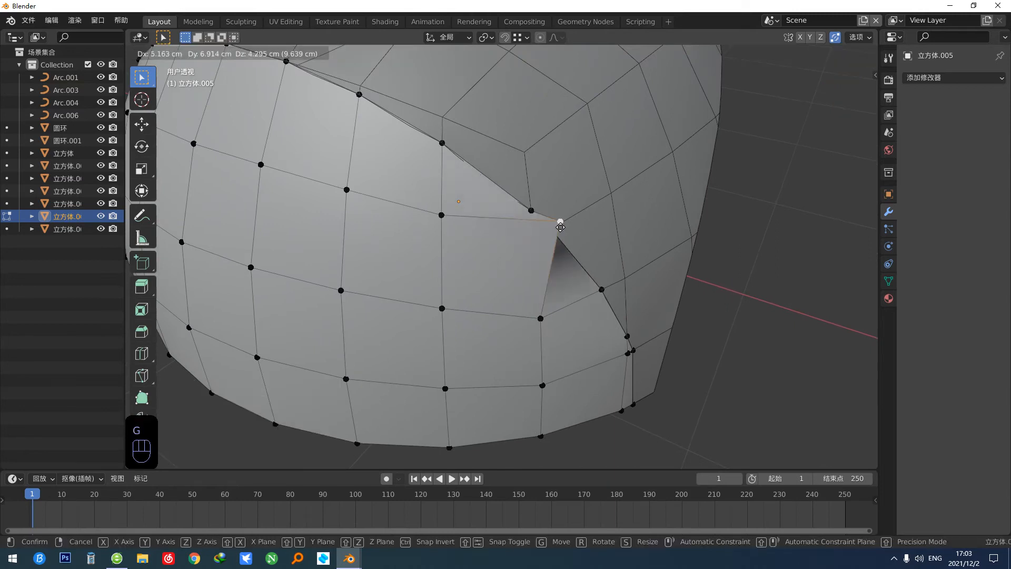
pyautogui.press('g')
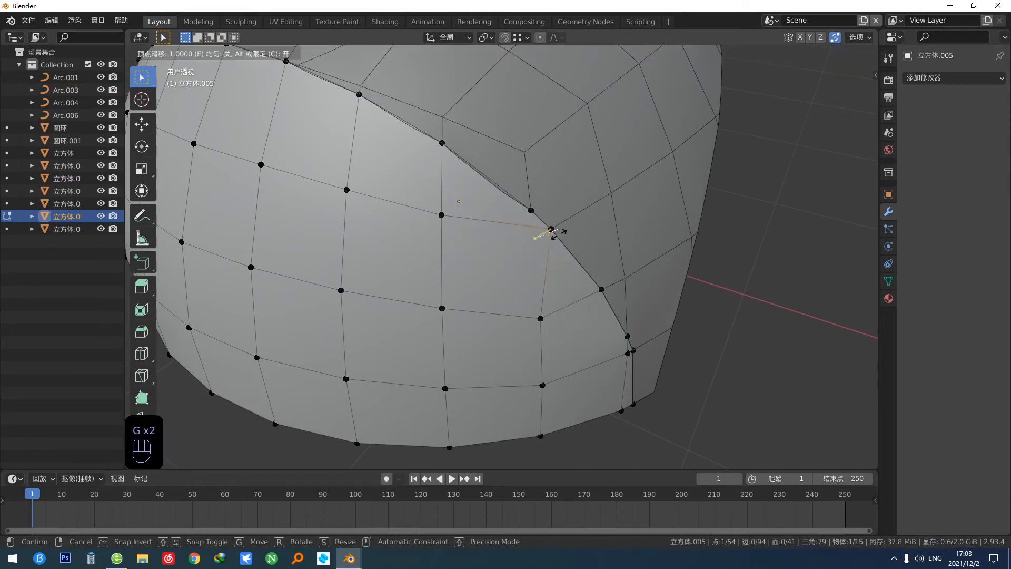
pyautogui.click(561, 234)
pyautogui.press('g')
pyautogui.press('g')
pyautogui.click(557, 236)
# Step: Slide the two vertices crowding the lowest boundary vertex above this side's bottom corner onto it, merging the cluster
pyautogui.moveTo(567, 245); pyautogui.dragTo(608, 288, button='middle')
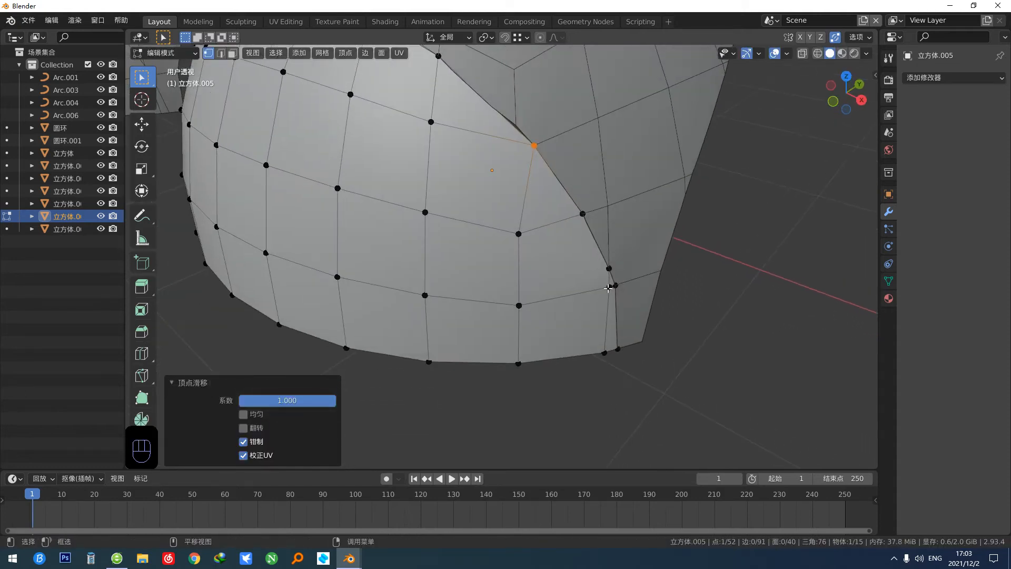
pyautogui.click(609, 287)
pyautogui.press('g')
pyautogui.press('g')
pyautogui.click(614, 288)
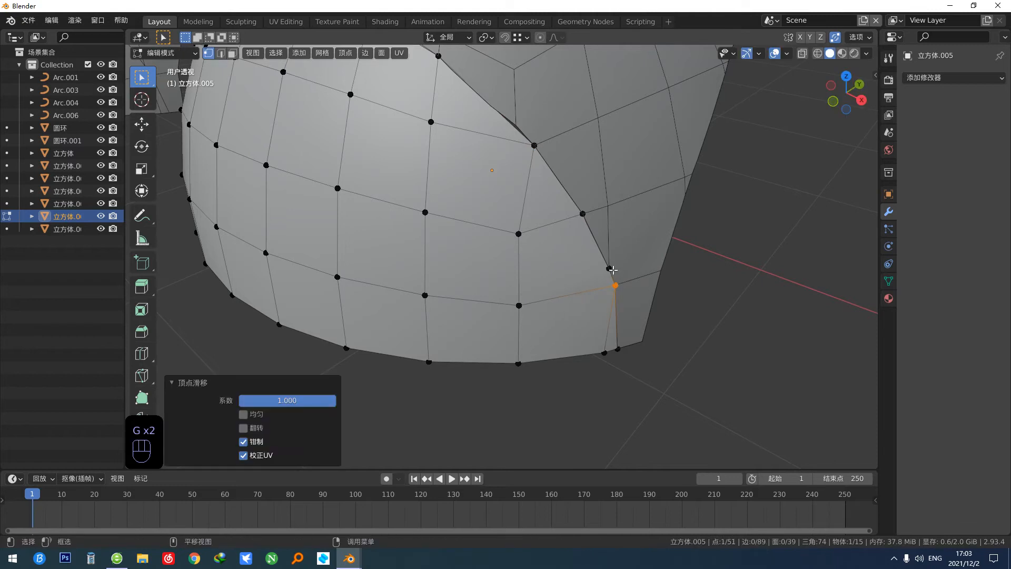
pyautogui.press('g')
pyautogui.press('g')
pyautogui.click(613, 342)
# Step: Slide the bottom-edge vertex beside this side's bottom corner onto the corner vertex, merging the two
pyautogui.click(606, 351)
pyautogui.press('g')
pyautogui.press('g')
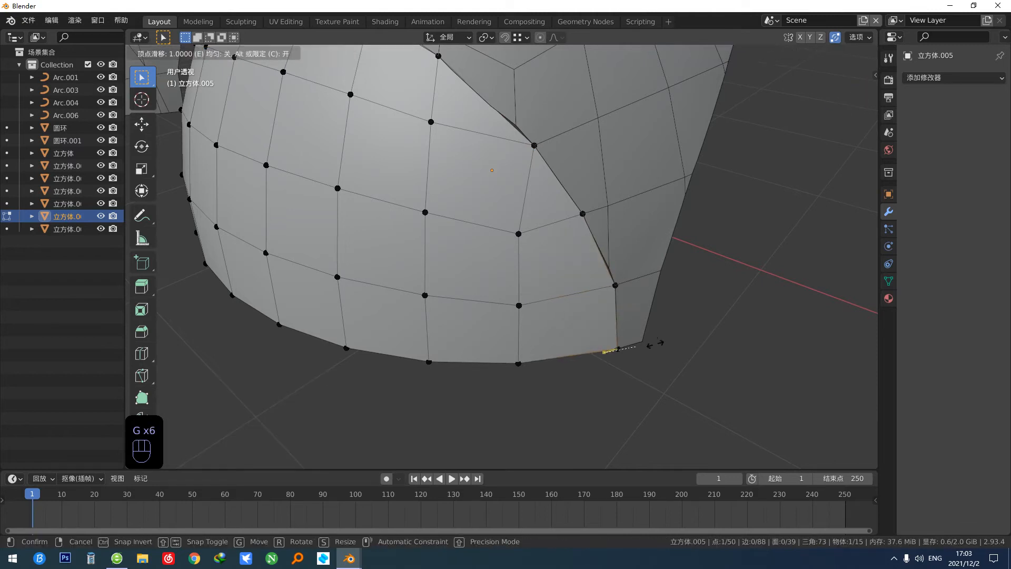
pyautogui.click(650, 345)
# Step: Try a knife cut from the middle of the quad near the curved edge to its boundary vertex, and undo it
pyautogui.keyDown('alt'); pyautogui.moveTo(650, 345); pyautogui.dragTo(570, 255, button='middle'); pyautogui.keyUp('alt')
pyautogui.hotkey('alt', 'c')
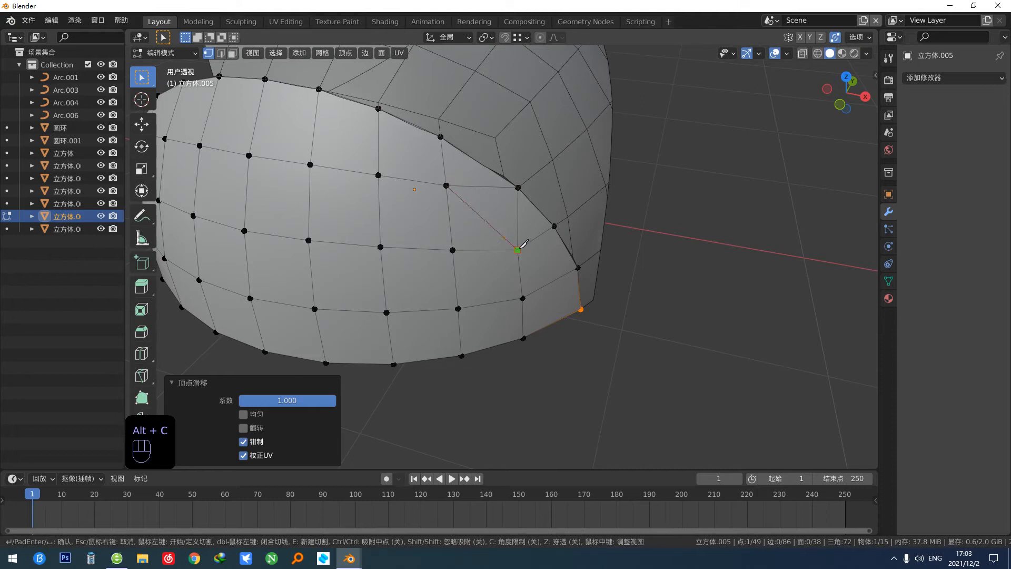
pyautogui.click(487, 214)
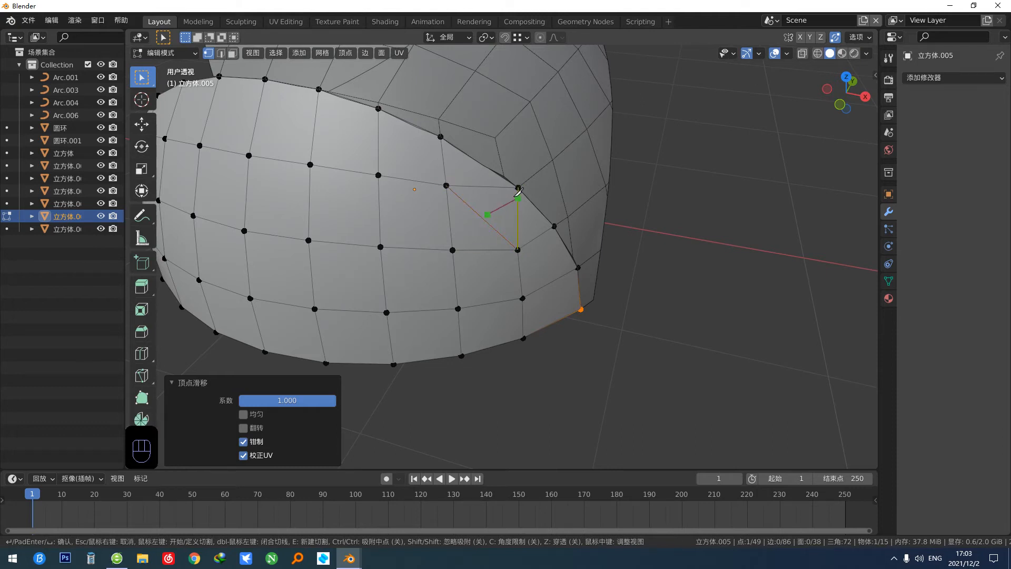
pyautogui.click(519, 185)
pyautogui.press('Return')
pyautogui.scroll(3, 492, 221)
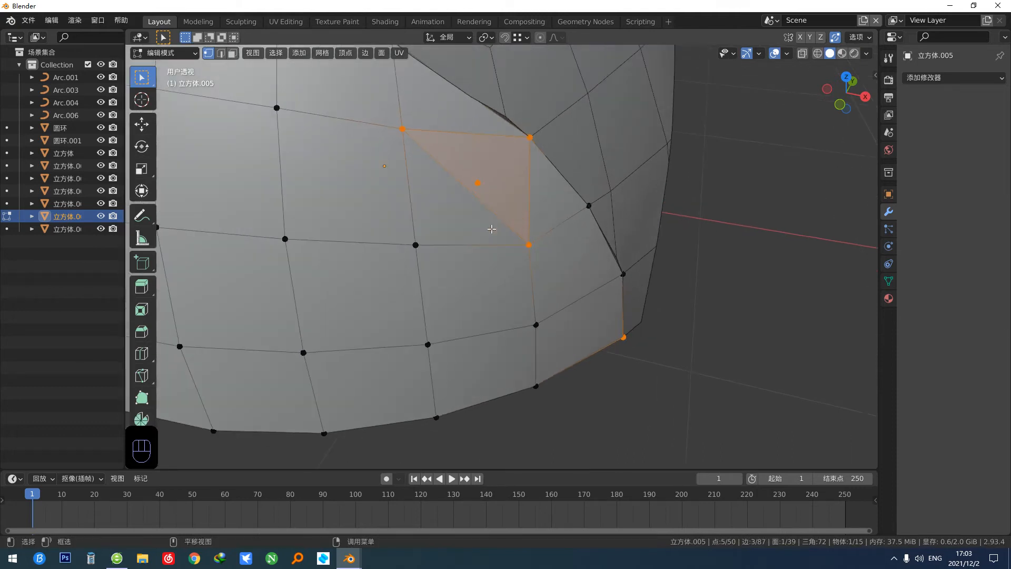
pyautogui.hotkey('ctrl', 'z')
# Step: Knife-cut that quad diagonally between its inner corners, and cut from the diagonal's middle to the boundary vertex
pyautogui.hotkey('alt', 'c')
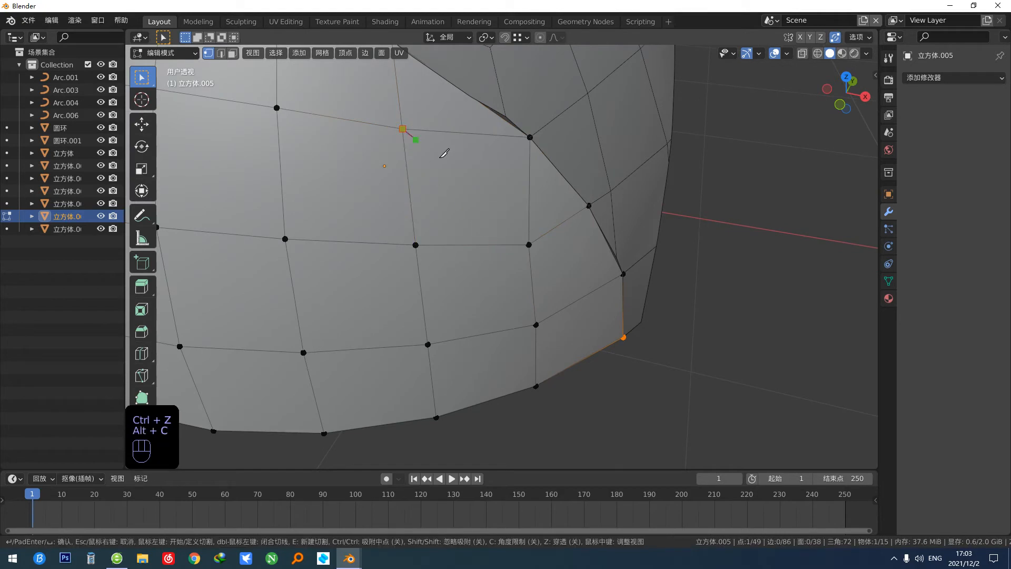
pyautogui.click(536, 241)
pyautogui.press('Return')
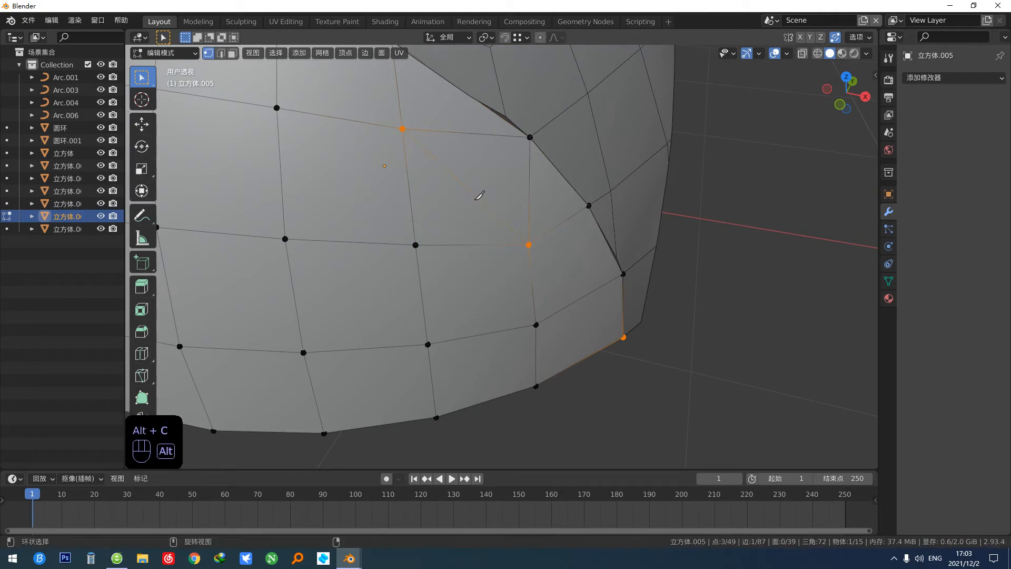
pyautogui.hotkey('alt', 'c')
pyautogui.click(530, 135)
pyautogui.press('Return')
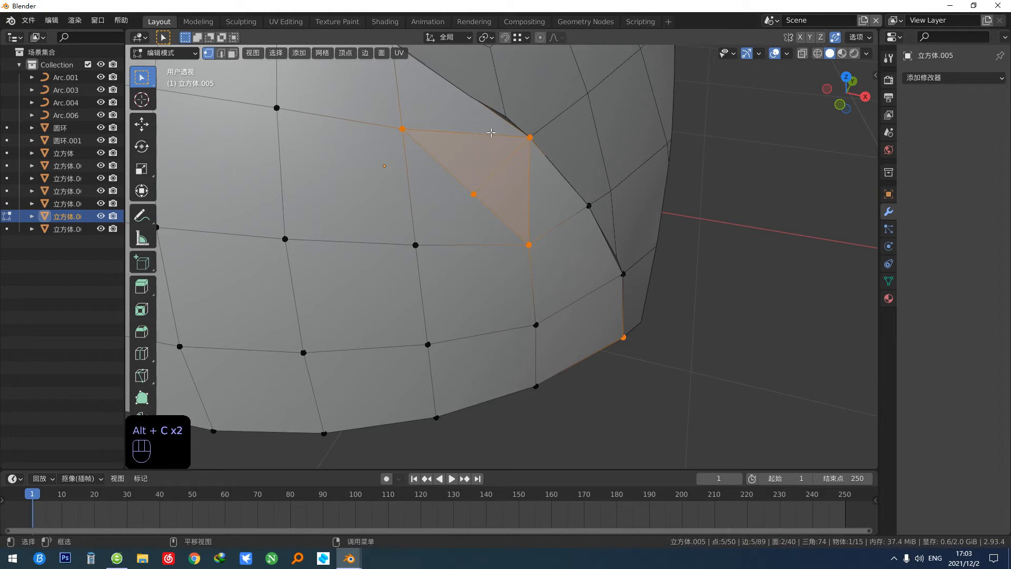
# Step: Dissolve the two original quad edges that meet at the boundary vertex, leaving the diagonal cuts
pyautogui.hotkey('ctrl', 'x')
pyautogui.press('2')
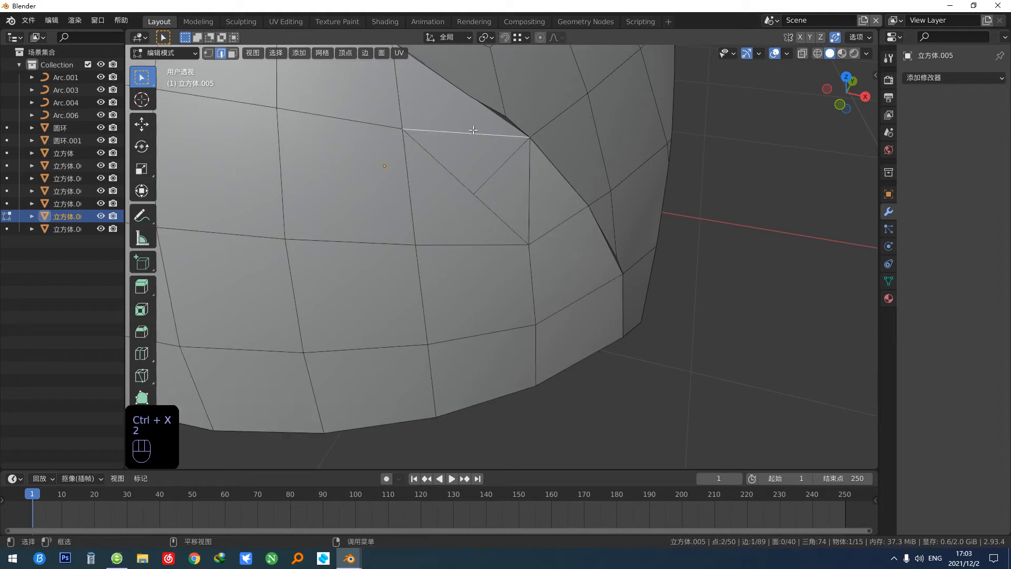
pyautogui.hotkey('ctrl', 'x')
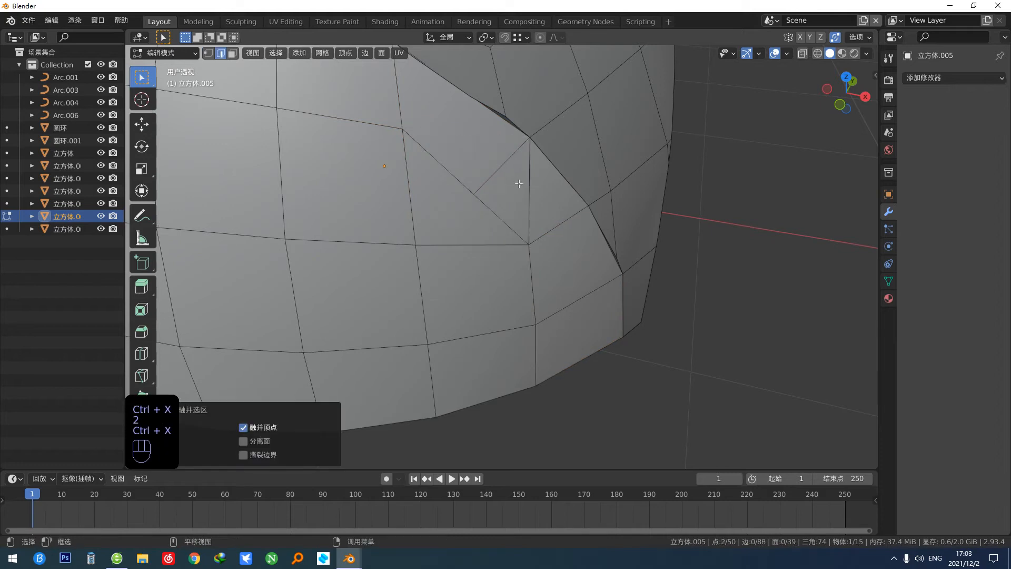
pyautogui.click(529, 185)
pyautogui.hotkey('ctrl', 'x')
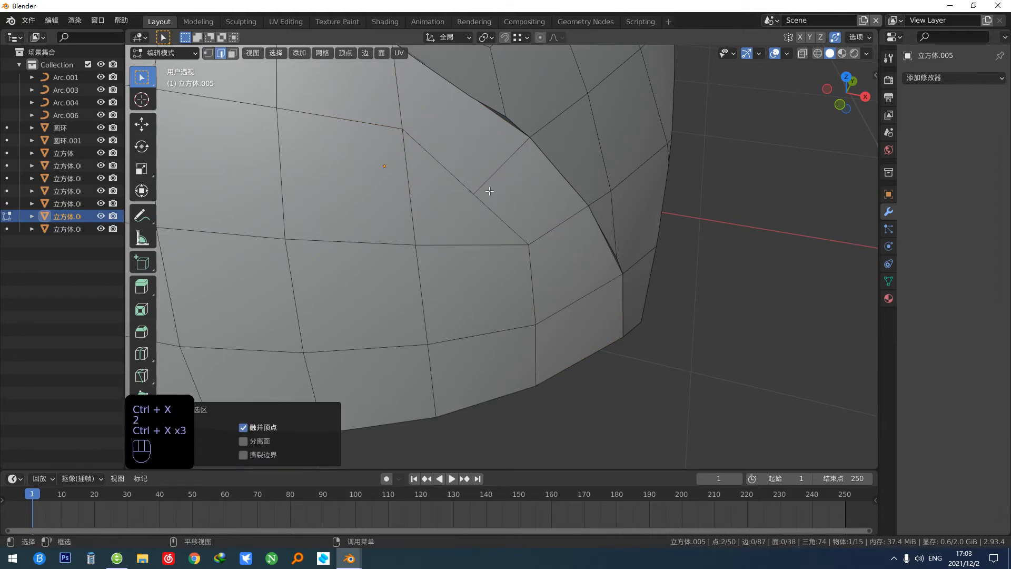
# Step: Move the vertex where the cuts meet about 5.9 cm toward the boundary vertex to even out the faces
pyautogui.press('1')
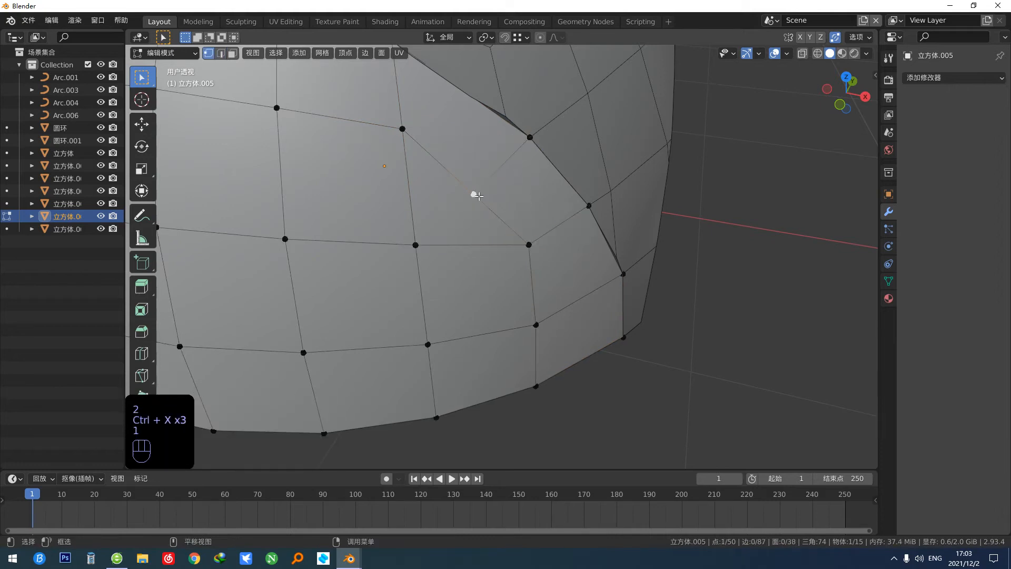
pyautogui.press('g')
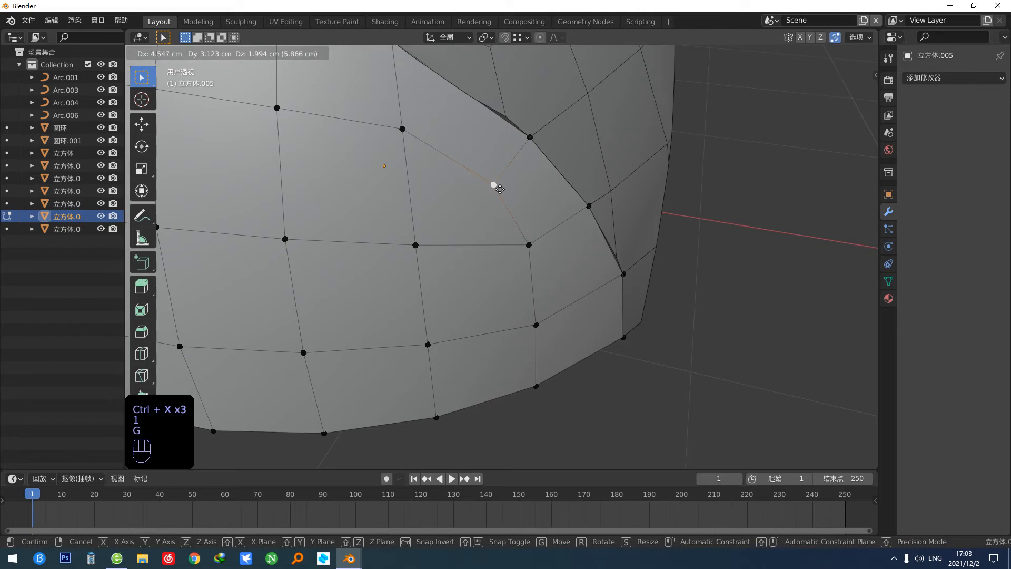
pyautogui.click(500, 189)
pyautogui.scroll(-5, 500, 211)
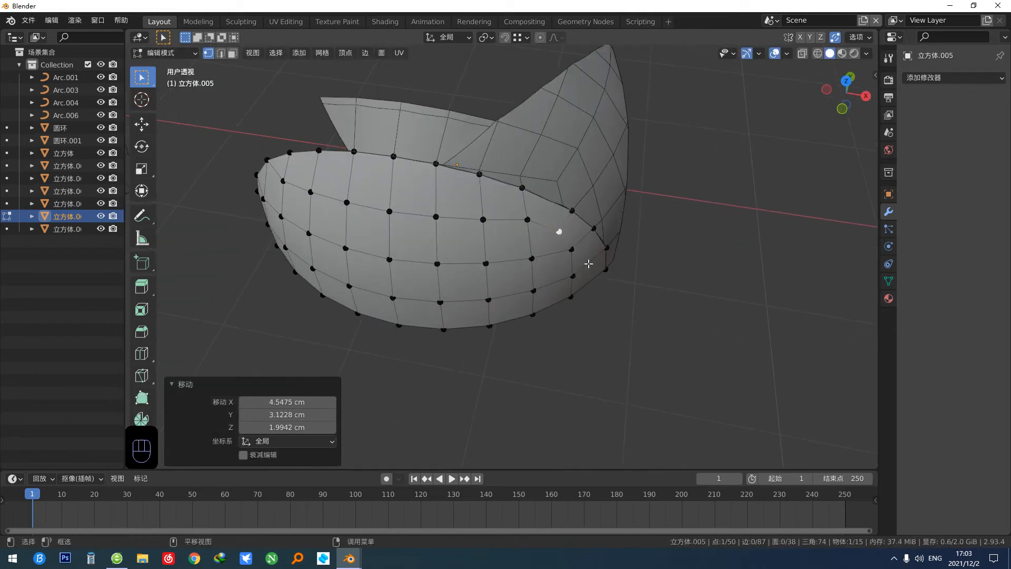
# Step: Mirror the front piece across X with bisect on X and flip off, and apply the modifier
pyautogui.press('Tab')
pyautogui.keyDown('alt'); pyautogui.moveTo(580, 239); pyautogui.dragTo(480, 223, button='middle'); pyautogui.keyUp('alt')
pyautogui.press('q')
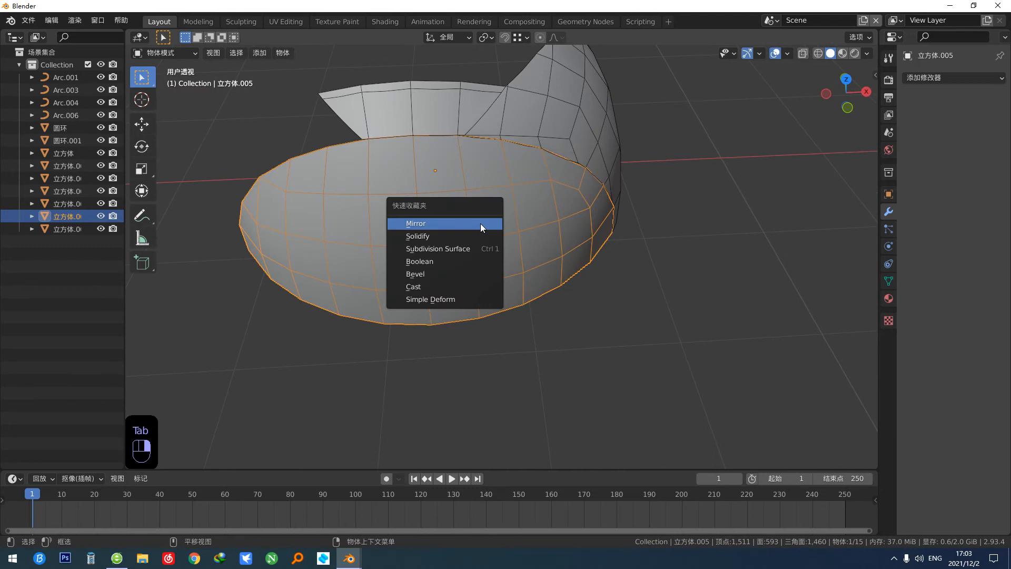
pyautogui.click(444, 224)
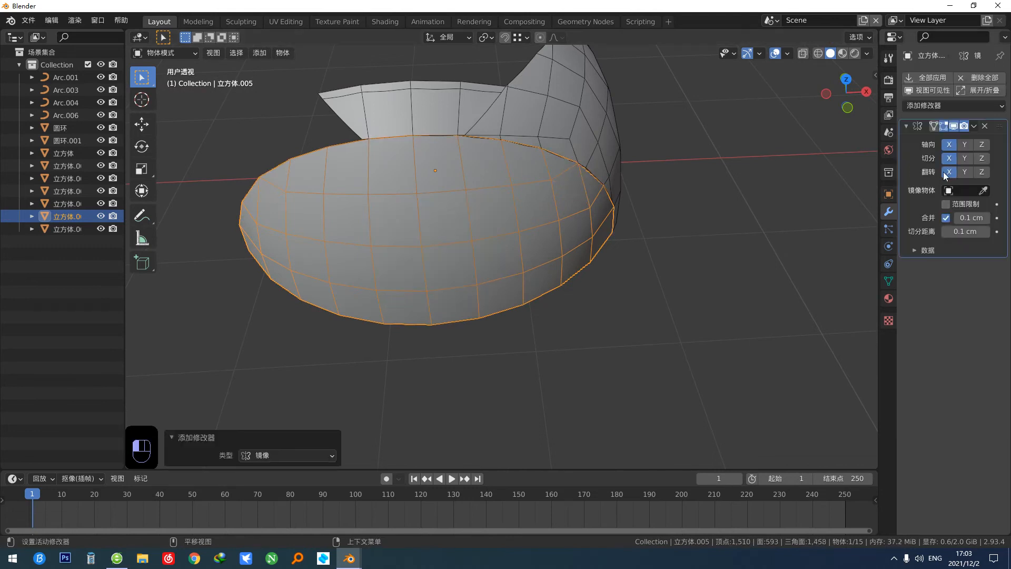
pyautogui.keyDown('alt'); pyautogui.moveTo(586, 219); pyautogui.dragTo(557, 208, button='middle'); pyautogui.keyUp('alt')
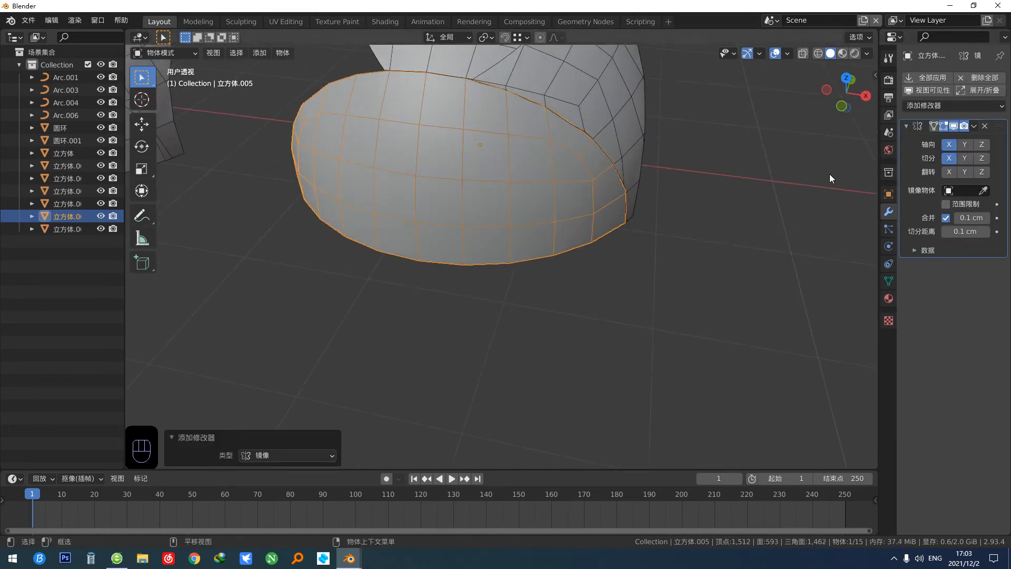
pyautogui.keyDown('alt'); pyautogui.moveTo(829, 174); pyautogui.dragTo(842, 161, button='middle'); pyautogui.keyUp('alt')
pyautogui.click(937, 77)
# Step: Separate the linked trapezoidal strip behind the front piece from the rear shell into its own object
pyautogui.keyDown('alt'); pyautogui.moveTo(555, 163); pyautogui.dragTo(548, 247, button='middle'); pyautogui.keyUp('alt')
pyautogui.click(548, 248)
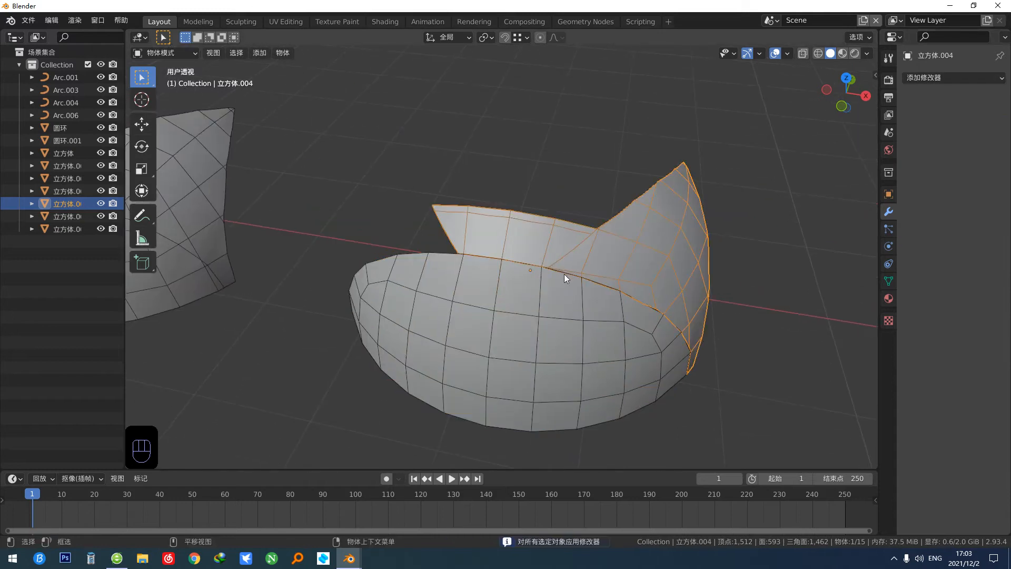
pyautogui.press('Tab')
pyautogui.press('3')
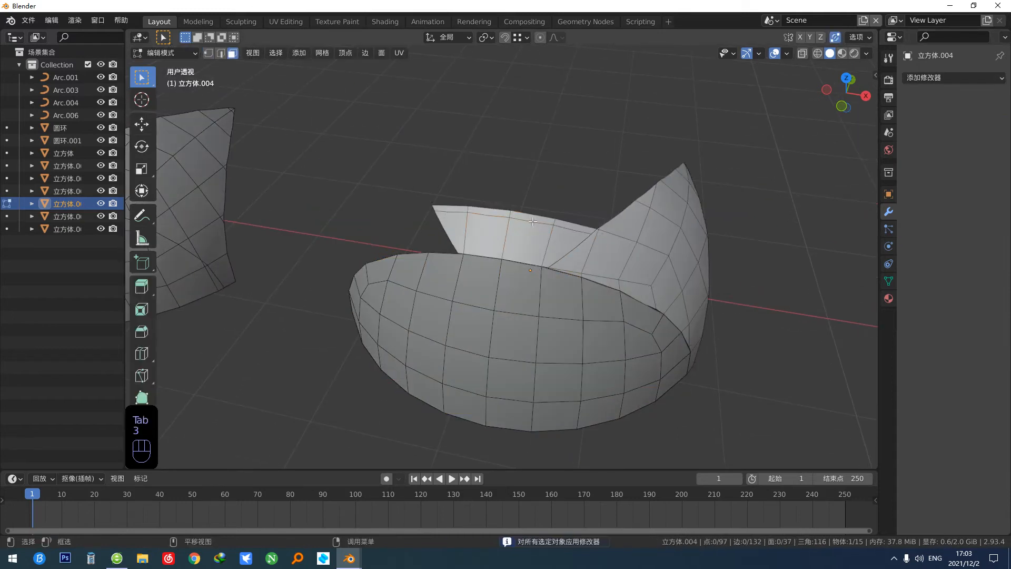
pyautogui.press('l')
pyautogui.hotkey('alt', 'd')
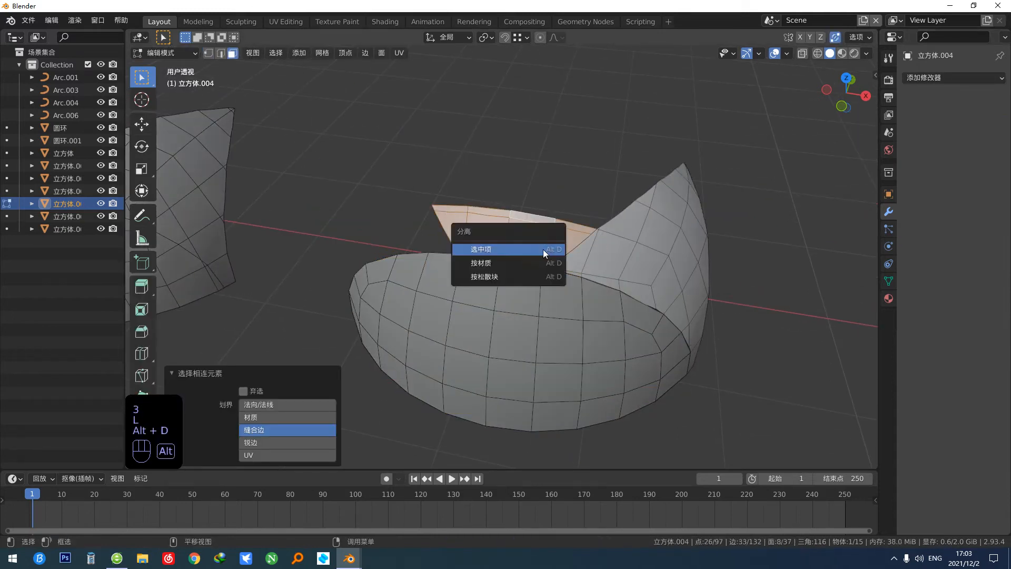
pyautogui.click(542, 249)
pyautogui.press('Tab')
# Step: In the separated strip's mesh, select every vertex with the same number of connected edges as its upper outer corner
pyautogui.click(518, 238)
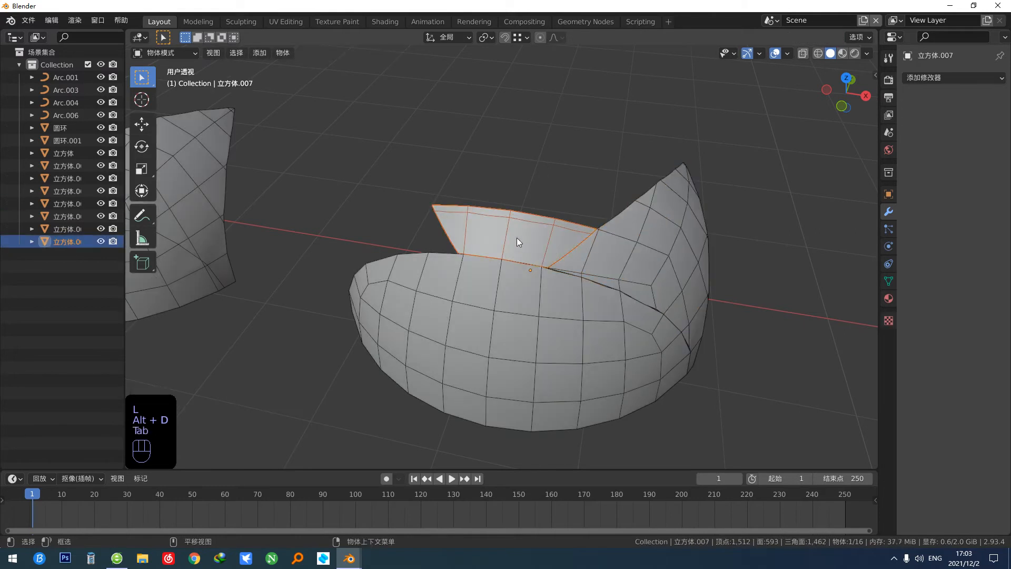
pyautogui.scroll(3, 518, 238)
pyautogui.press('Tab')
pyautogui.keyDown('alt'); pyautogui.moveTo(508, 243); pyautogui.dragTo(539, 261, button='middle'); pyautogui.keyUp('alt')
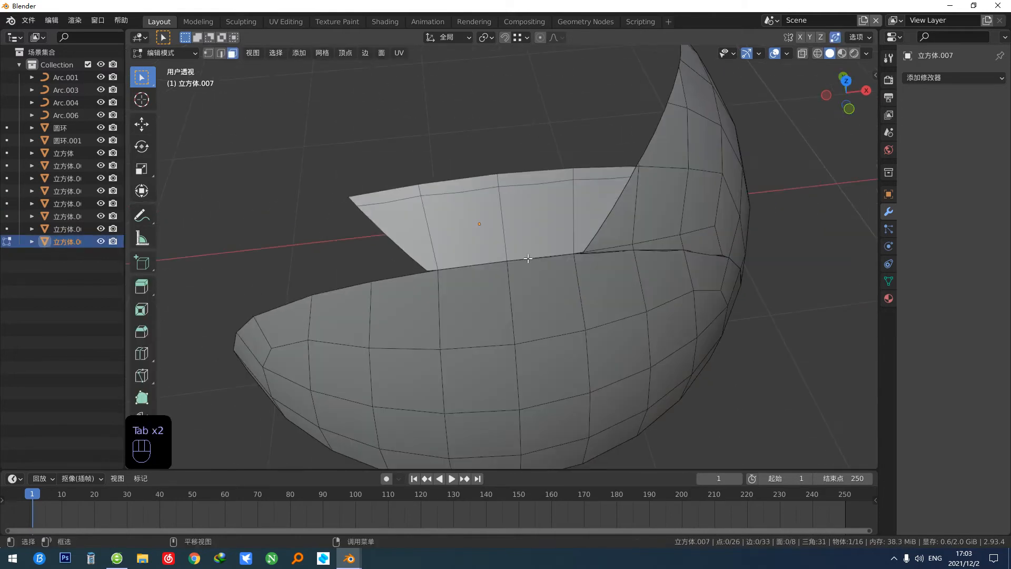
pyautogui.press('1')
pyautogui.scroll(3, 539, 261)
pyautogui.click(384, 204)
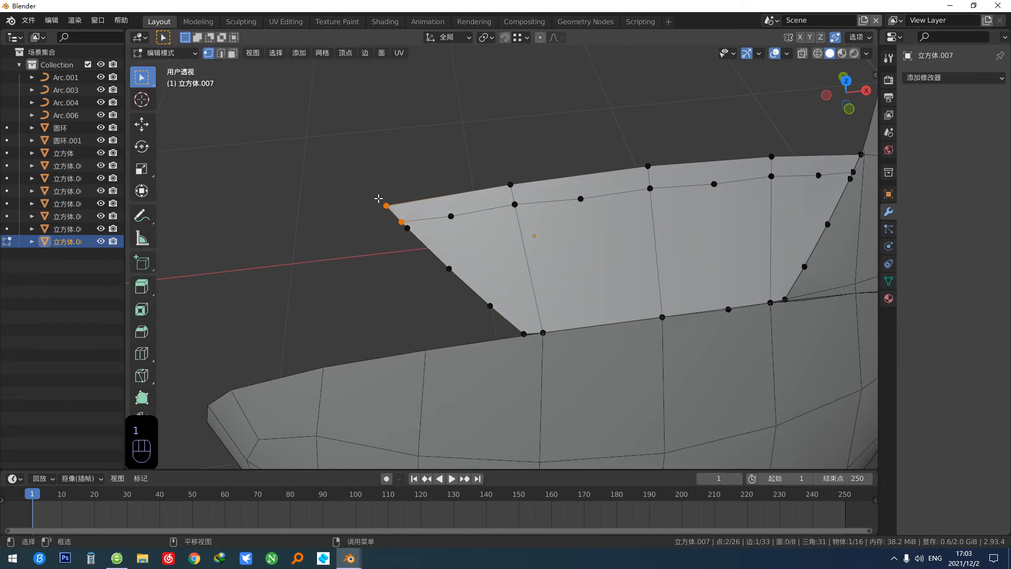
pyautogui.click(278, 53)
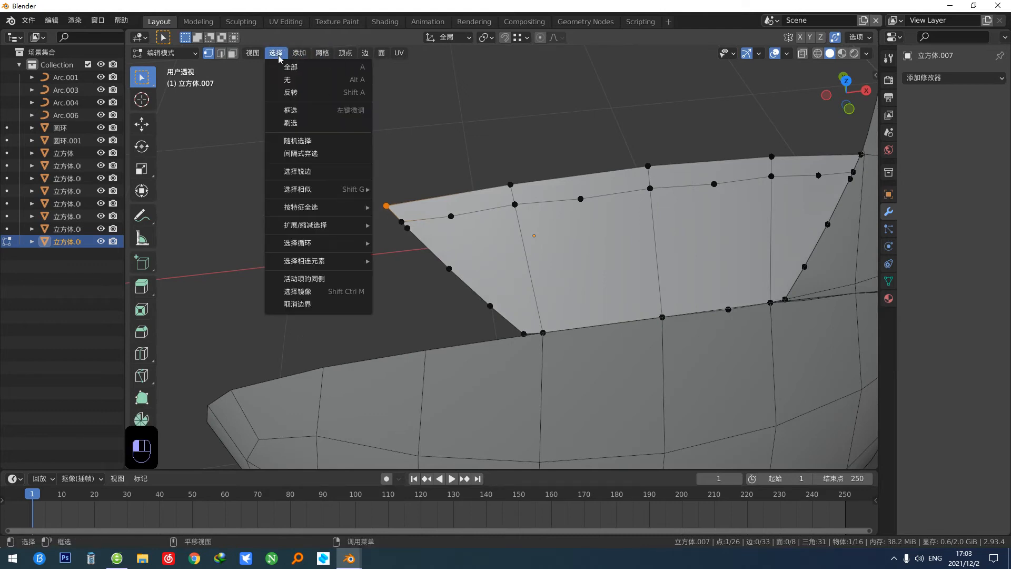
pyautogui.moveTo(337, 189)
pyautogui.click(421, 235)
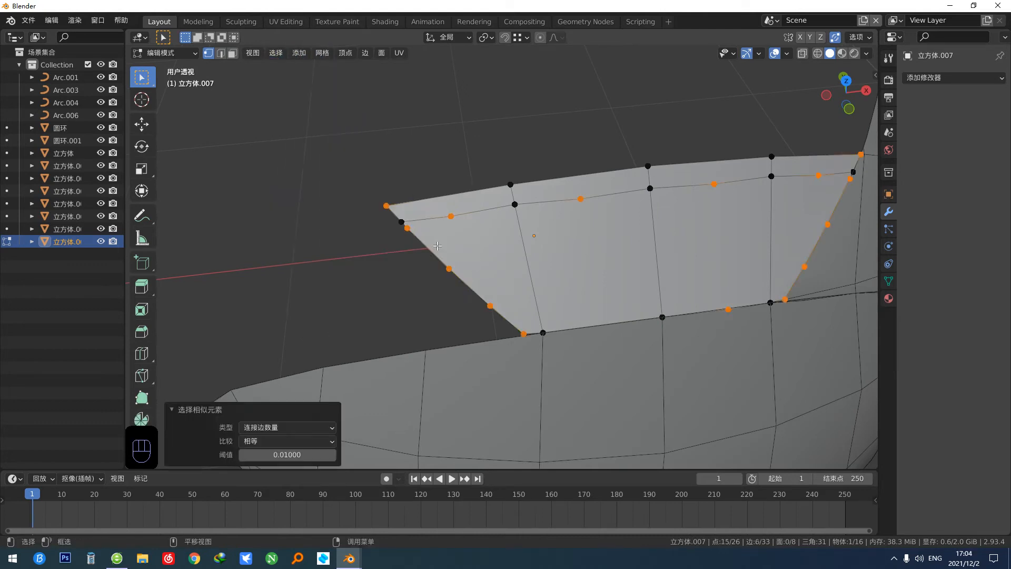
# Step: Deselect the upper and lower corner vertices at both ends of the strip and dissolve the remaining selected vertices
pyautogui.keyDown('shift'); pyautogui.click(389, 206); pyautogui.keyUp('shift')
pyautogui.keyDown('shift'); pyautogui.click(524, 334); pyautogui.keyUp('shift')
pyautogui.keyDown('shift'); pyautogui.moveTo(604, 348); pyautogui.dragTo(528, 346, button='middle'); pyautogui.keyUp('shift')
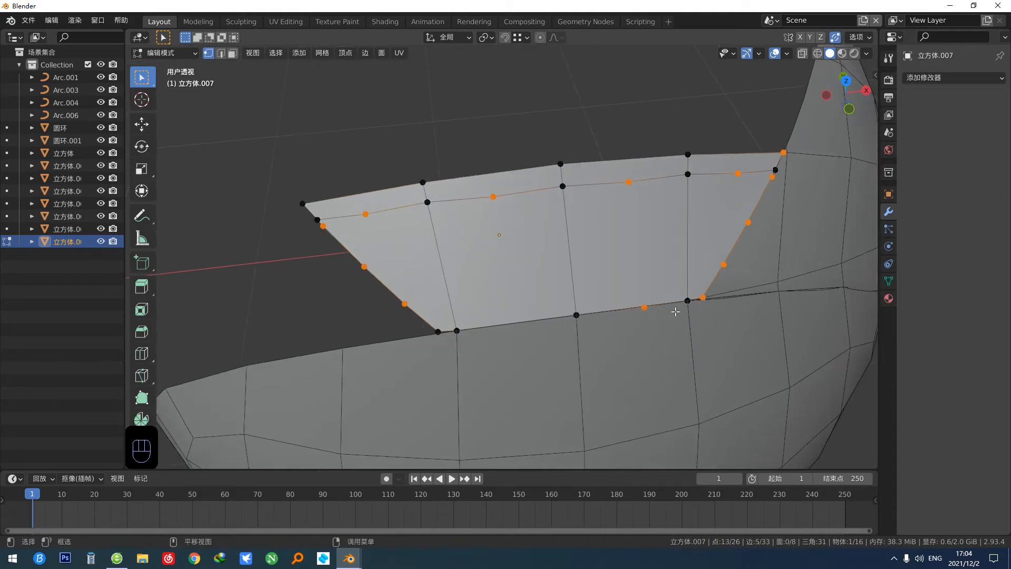
pyautogui.scroll(2, 676, 311)
pyautogui.keyDown('ctrl'); pyautogui.moveTo(798, 334); pyautogui.dragTo(779, 296); pyautogui.keyUp('ctrl')
pyautogui.keyDown('shift'); pyautogui.moveTo(796, 273); pyautogui.dragTo(529, 332, button='middle'); pyautogui.keyUp('shift')
pyautogui.keyDown('ctrl'); pyautogui.moveTo(682, 126); pyautogui.dragTo(640, 181); pyautogui.keyUp('ctrl')
pyautogui.keyDown('shift'); pyautogui.moveTo(586, 241); pyautogui.dragTo(531, 257, button='middle'); pyautogui.keyUp('shift')
pyautogui.hotkey('ctrl', 'x')
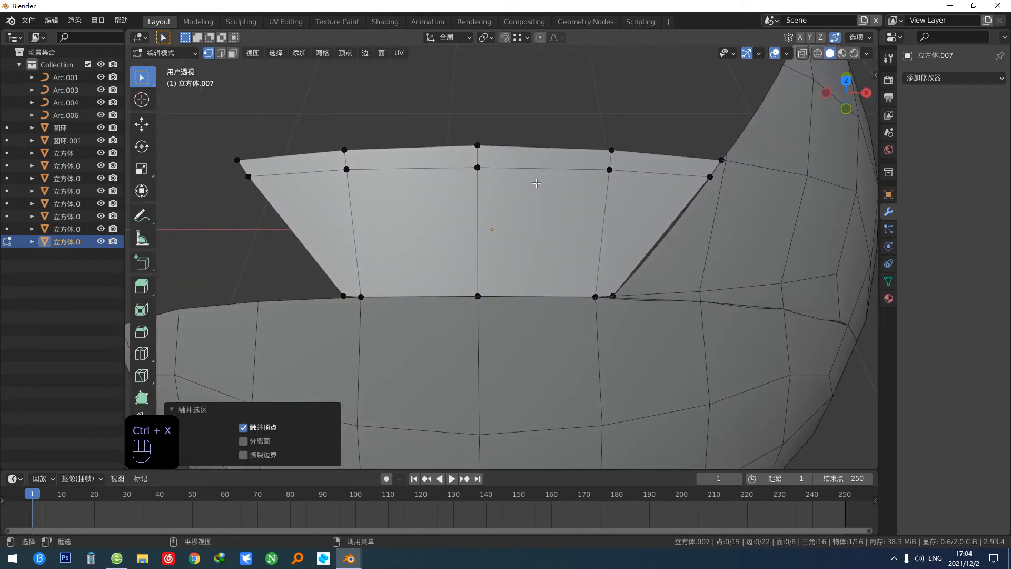
# Step: Slide the strip's horizontal edge loop down to about midway between its upper and lower edges
pyautogui.press('2')
pyautogui.click(540, 171)
pyautogui.keyDown('alt'); pyautogui.click(540, 172); pyautogui.keyUp('alt')
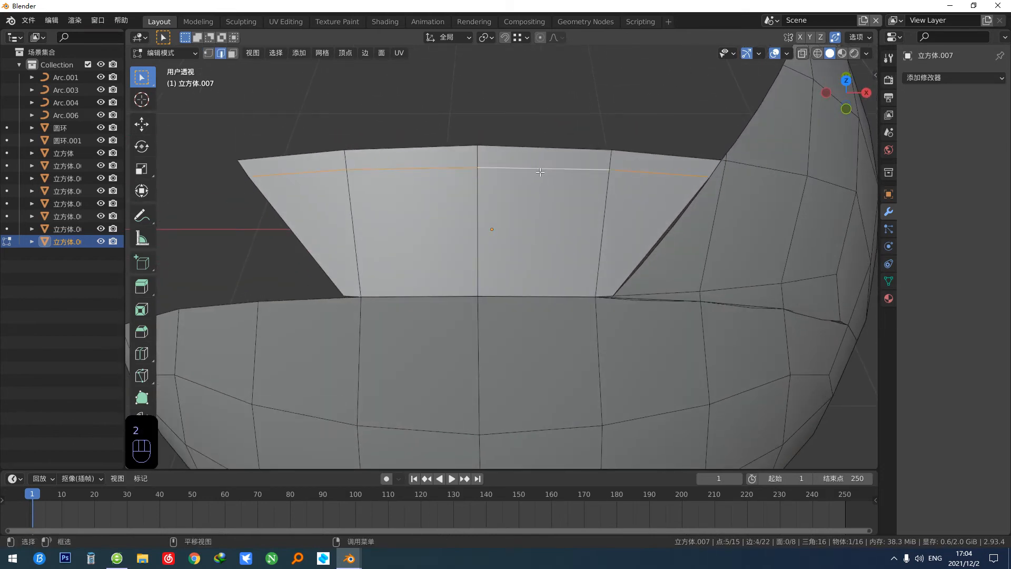
pyautogui.keyDown('alt'); pyautogui.moveTo(540, 171); pyautogui.dragTo(489, 184, button='middle'); pyautogui.keyUp('alt')
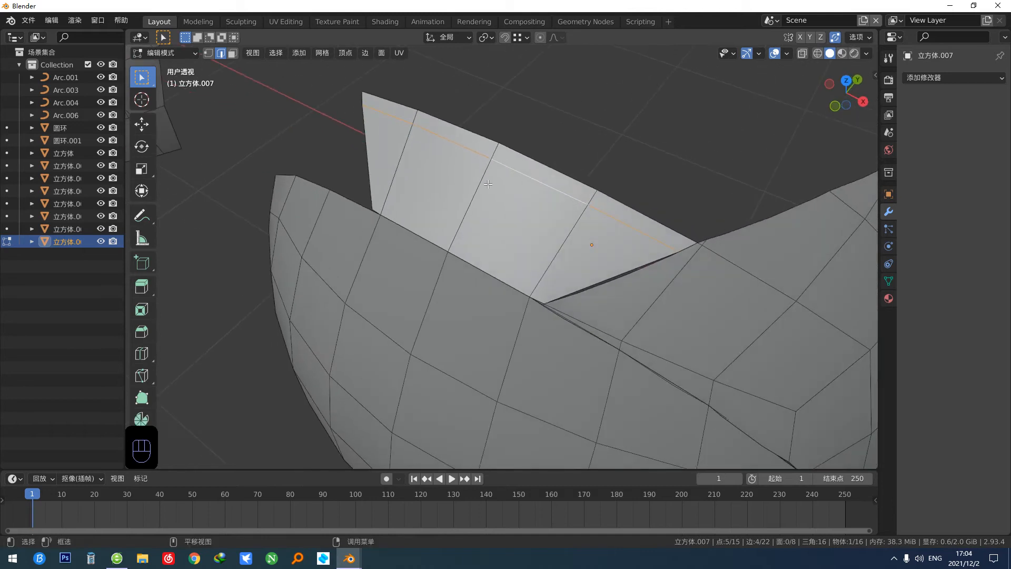
pyautogui.press('g')
pyautogui.press('g')
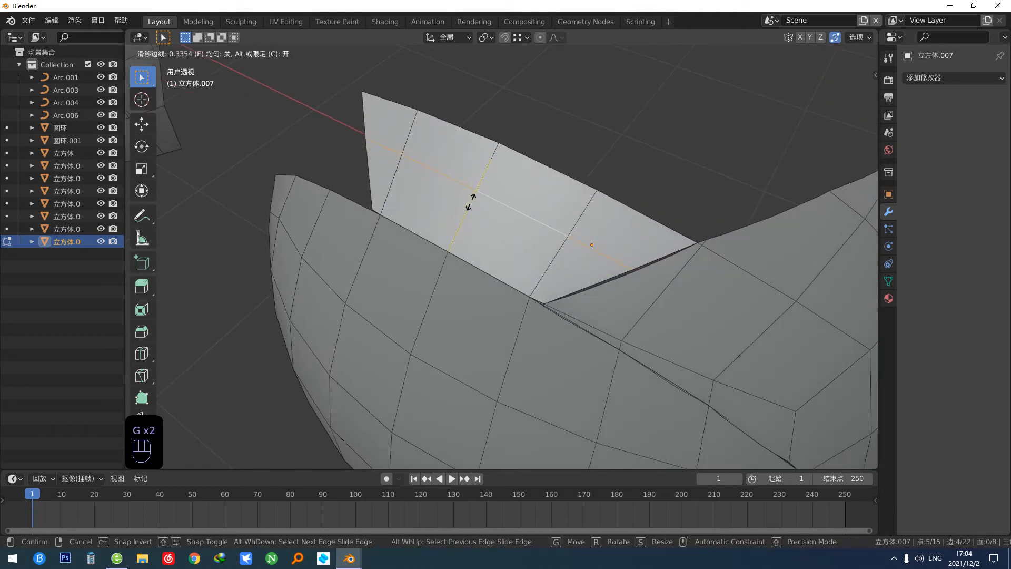
pyautogui.click(469, 207)
# Step: Slide the strip's lower outer corner vertex inward along its bottom edge until it merges with the neighbouring vertex
pyautogui.keyDown('alt'); pyautogui.moveTo(469, 206); pyautogui.dragTo(518, 247, button='middle'); pyautogui.keyUp('alt')
pyautogui.press('1')
pyautogui.scroll(3, 571, 270)
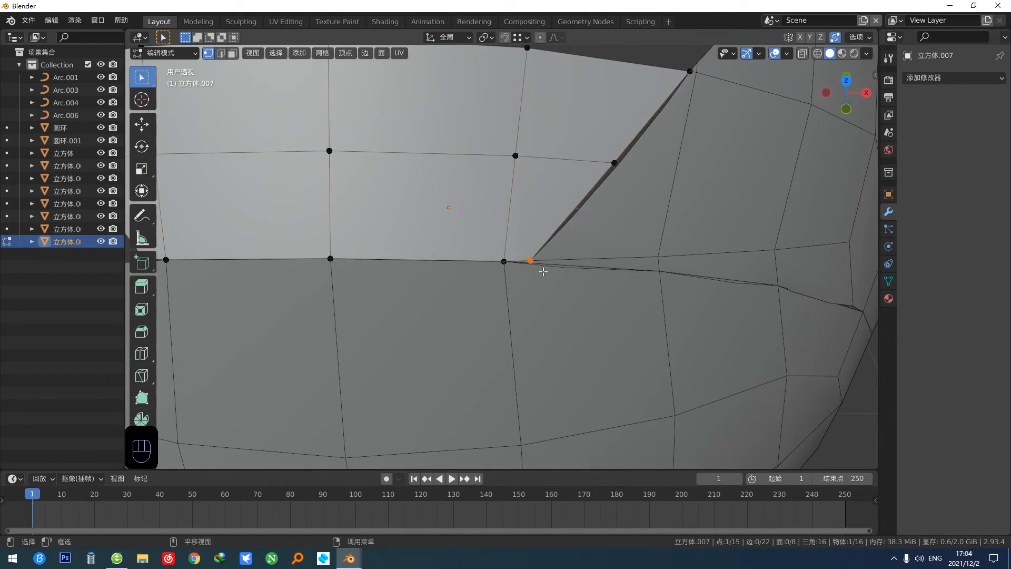
pyautogui.press('g')
pyautogui.press('g')
pyautogui.click(507, 265)
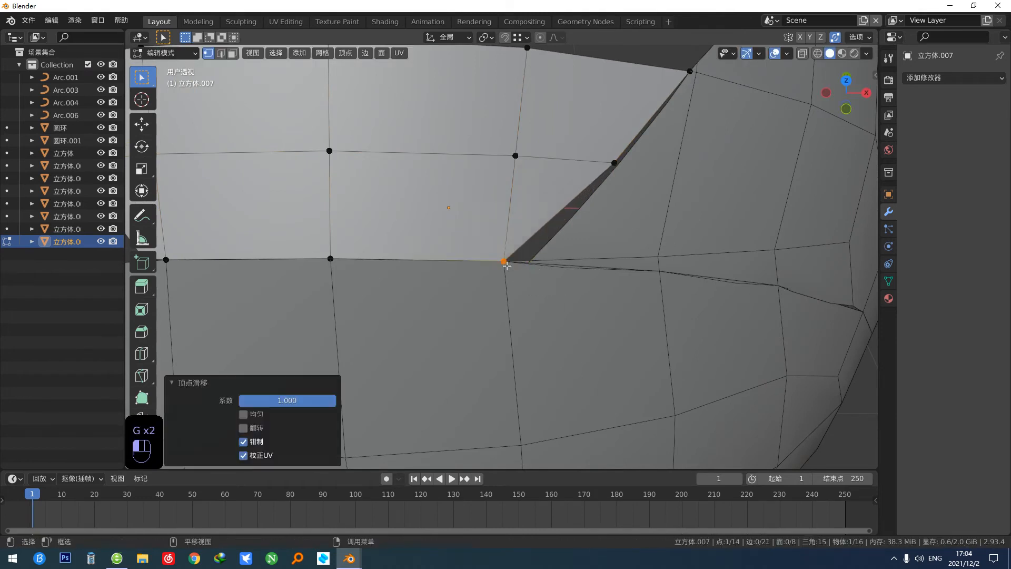
# Step: Add a Mirror modifier with X-axis mirroring and X bisect to the strip and apply it
pyautogui.moveTo(551, 188); pyautogui.dragTo(561, 234, button='middle')
pyautogui.scroll(-1, 556, 262)
pyautogui.press('Tab')
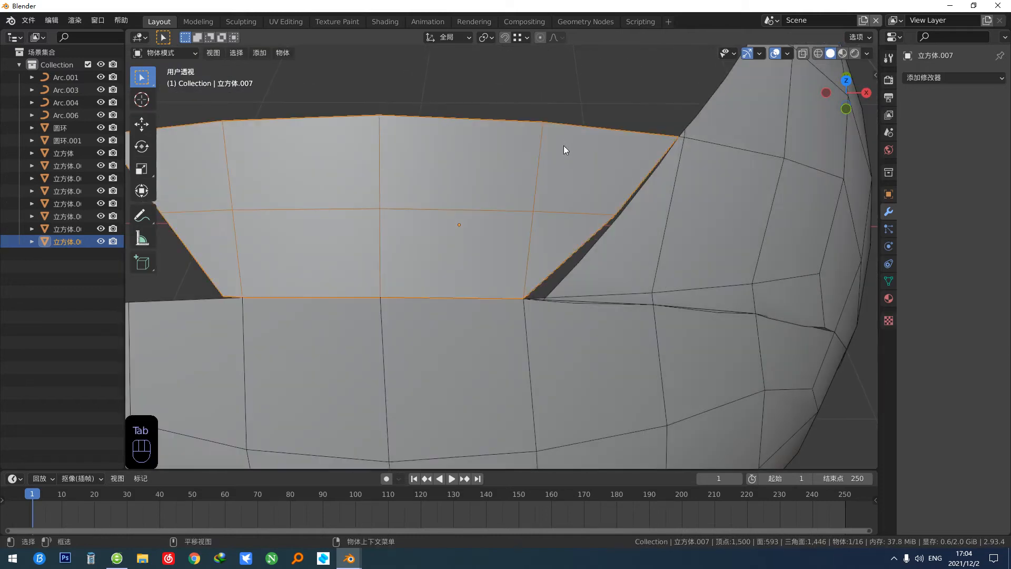
pyautogui.press('q')
pyautogui.click(533, 258)
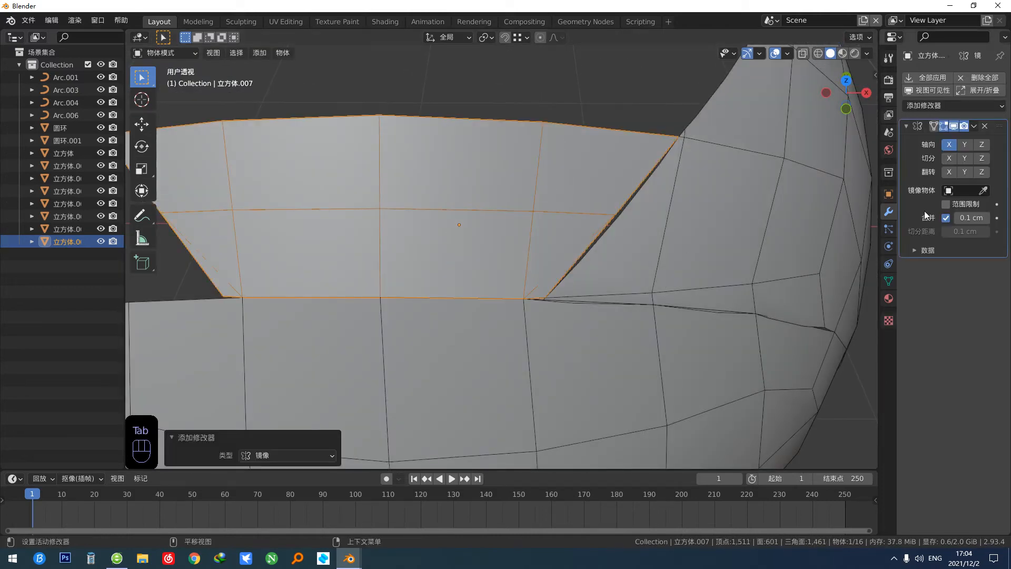
pyautogui.click(950, 158)
pyautogui.keyDown('shift'); pyautogui.moveTo(613, 265); pyautogui.dragTo(596, 287, button='middle'); pyautogui.keyUp('shift')
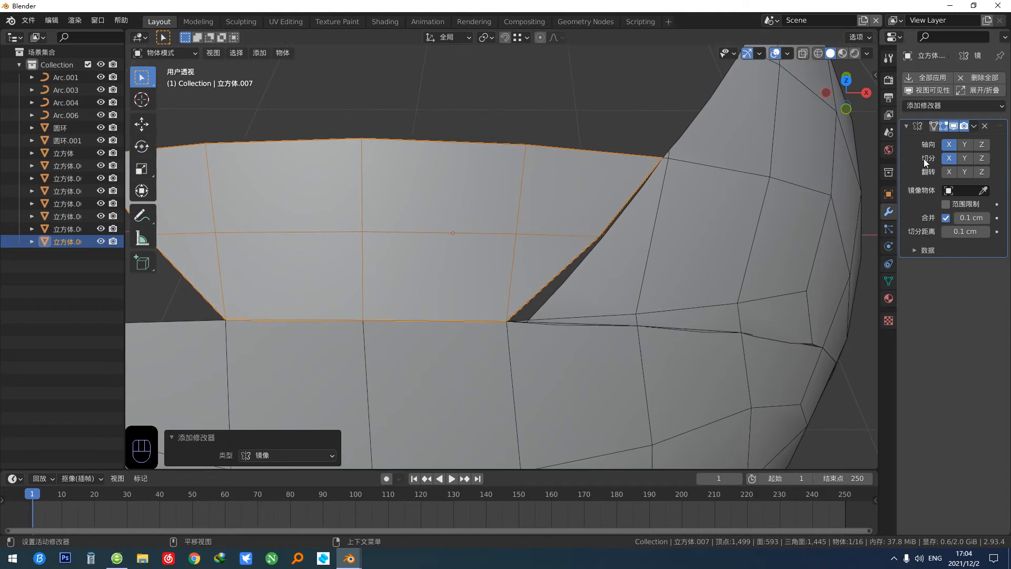
pyautogui.click(920, 77)
# Step: In the mesh of the front piece adjoining the strip, delete the outermost tip vertex at the strip's lower corner
pyautogui.moveTo(583, 221); pyautogui.dragTo(566, 309, button='middle')
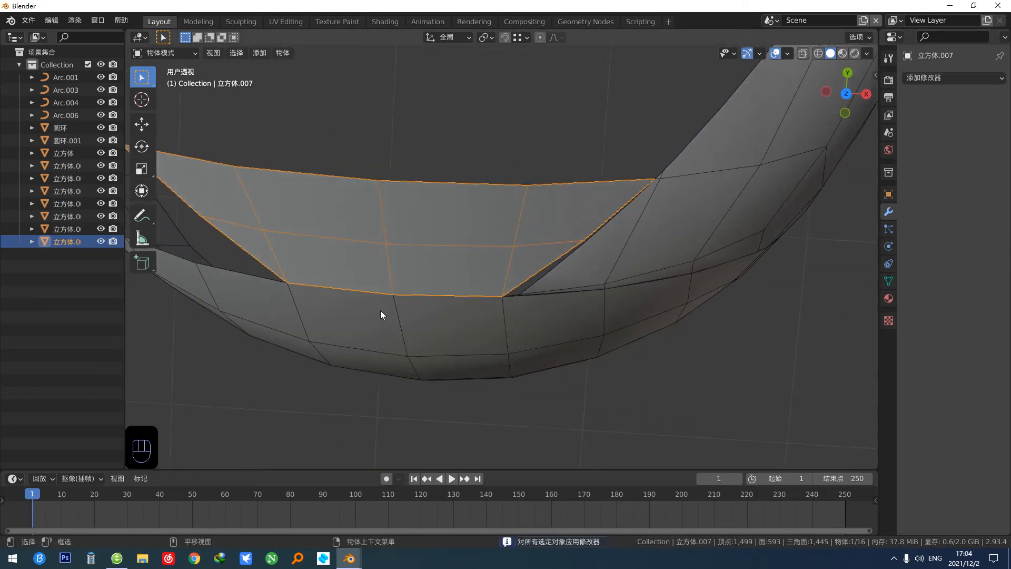
pyautogui.scroll(4, 381, 310)
pyautogui.scroll(-3, 381, 311)
pyautogui.keyDown('alt'); pyautogui.moveTo(380, 311); pyautogui.dragTo(438, 243, button='middle'); pyautogui.keyUp('alt')
pyautogui.click(623, 285)
pyautogui.scroll(-1, 624, 285)
pyautogui.moveTo(624, 286); pyautogui.dragTo(556, 289, button='middle')
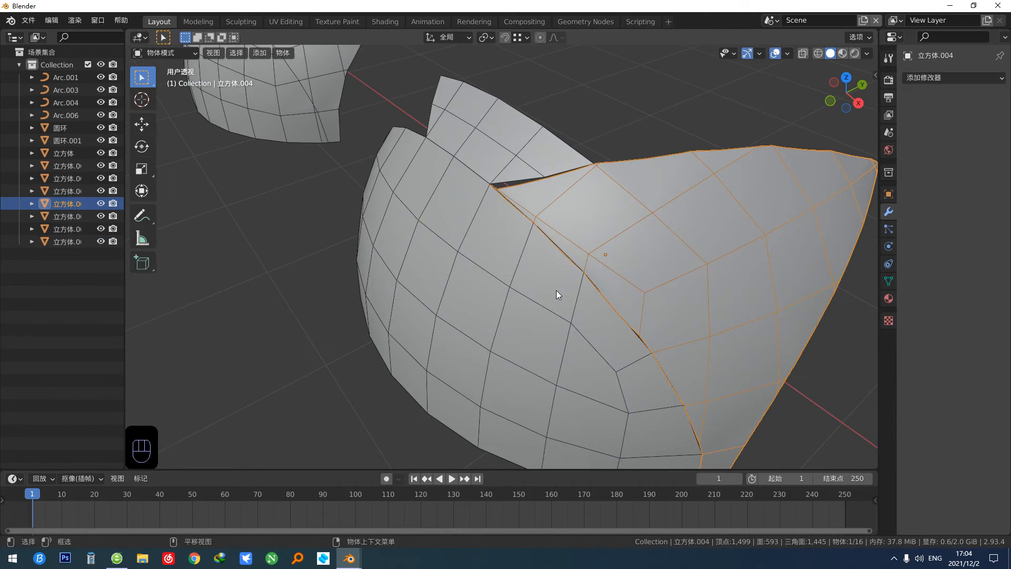
pyautogui.press('Tab')
pyautogui.moveTo(556, 289)
pyautogui.keyDown('alt'); pyautogui.mouseDown(button='middle')
pyautogui.moveTo(513, 256)
pyautogui.moveTo(543, 283)
pyautogui.mouseUp(button='middle'); pyautogui.keyUp('alt')
pyautogui.scroll(7, 510, 208)
pyautogui.moveTo(510, 203); pyautogui.dragTo(501, 288, button='middle')
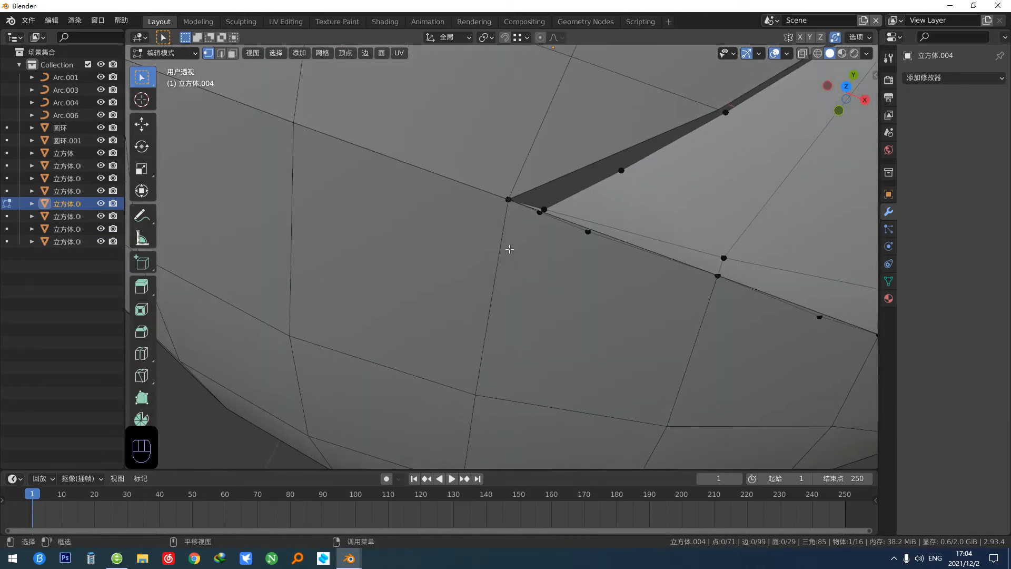
pyautogui.keyDown('alt'); pyautogui.moveTo(529, 229); pyautogui.dragTo(499, 279, button='middle'); pyautogui.keyUp('alt')
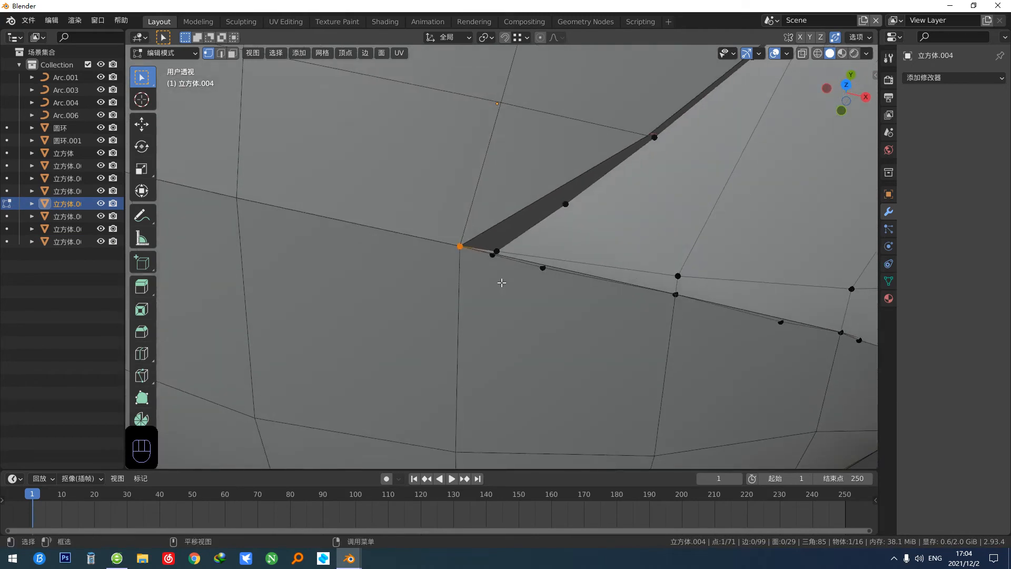
pyautogui.press('x')
pyautogui.click(492, 255)
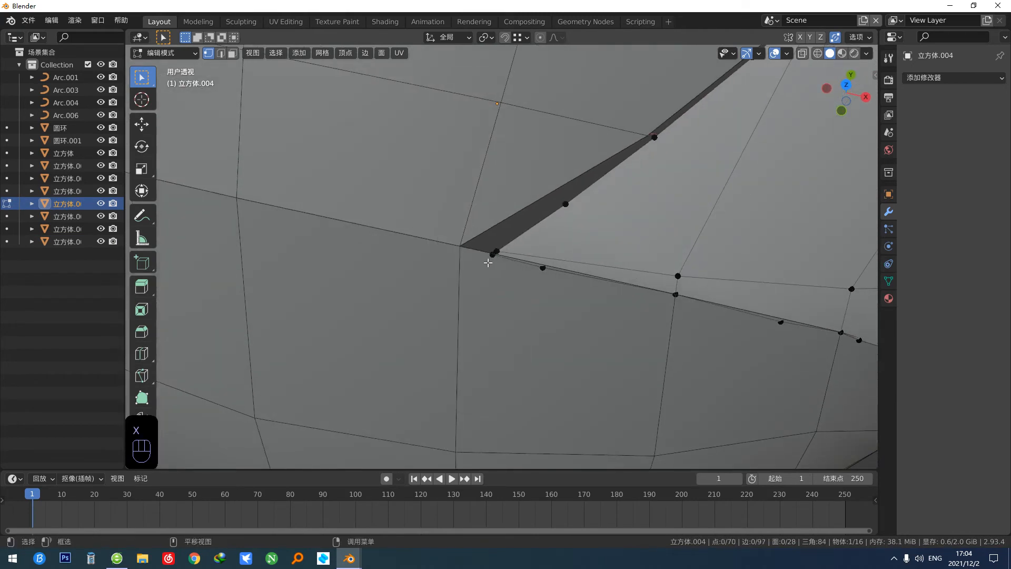
# Step: Select every vertex in the front piece with the same number of connected edges as its remaining tip vertex
pyautogui.scroll(2, 488, 270)
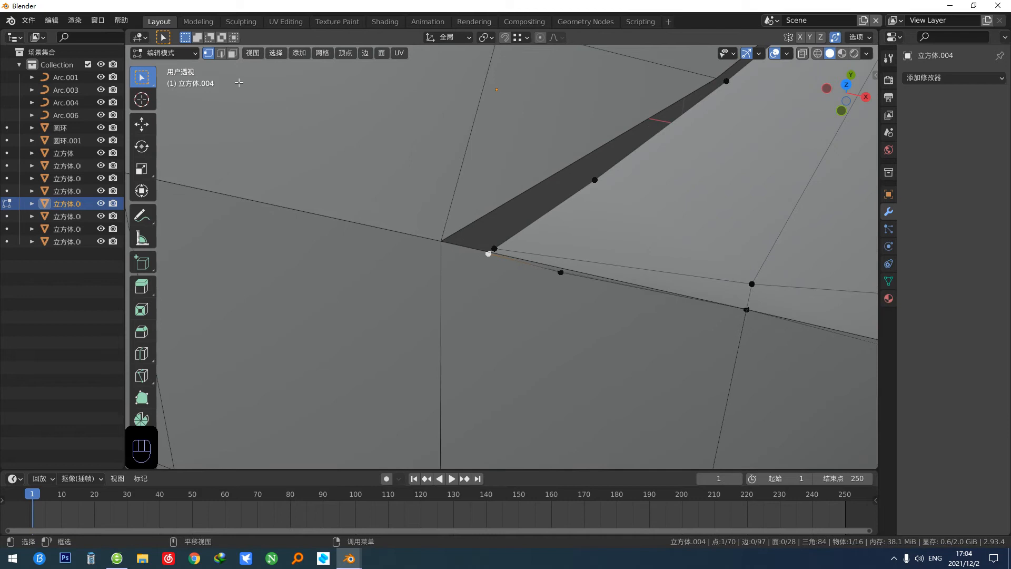
pyautogui.click(274, 55)
pyautogui.moveTo(296, 191)
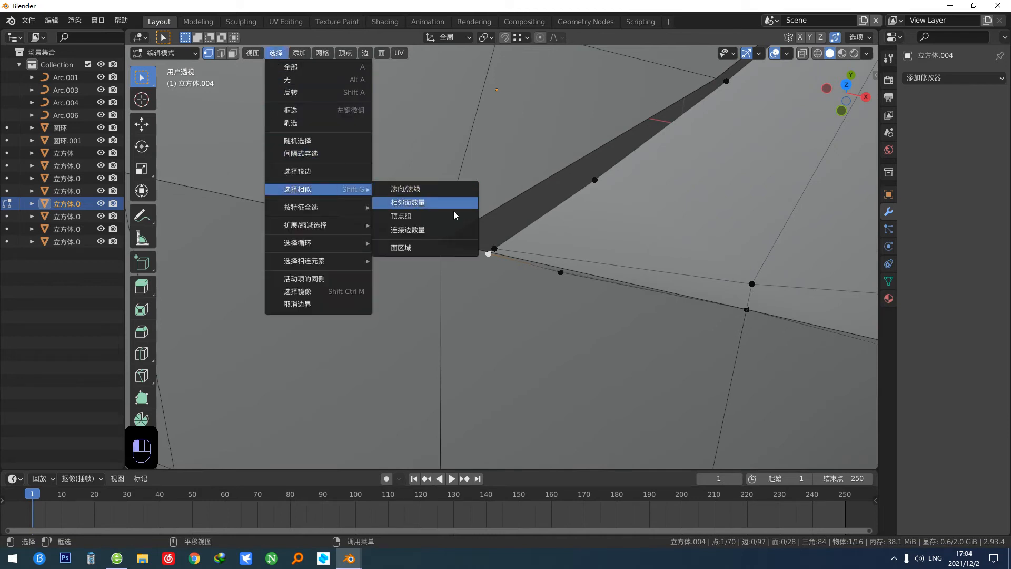
pyautogui.click(441, 229)
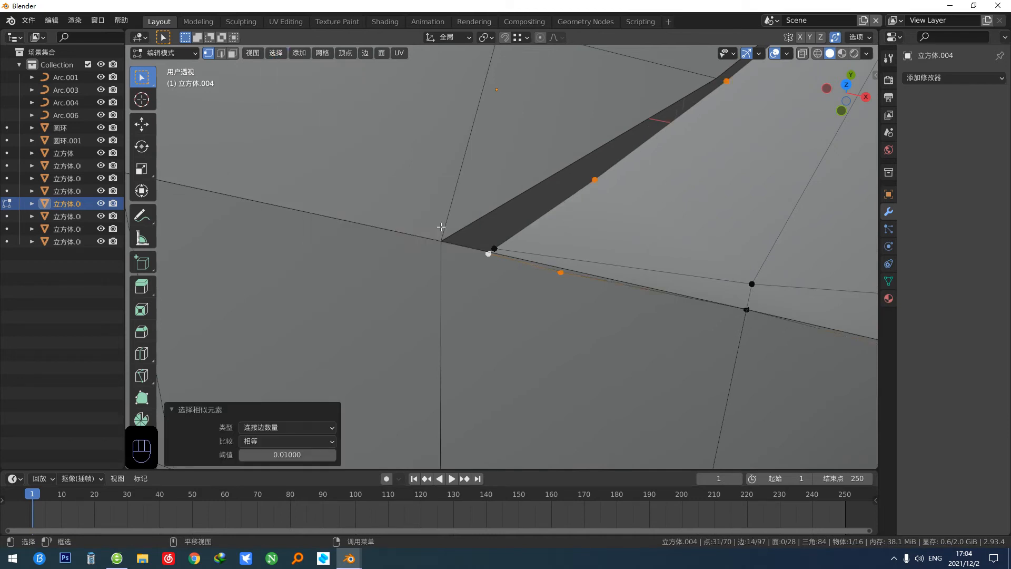
# Step: Deselect the corner vertices at the front piece's tip, upper end and lower end, and dissolve the remaining selected boundary vertices
pyautogui.keyDown('shift'); pyautogui.click(492, 256); pyautogui.keyUp('shift')
pyautogui.scroll(-6, 420, 239)
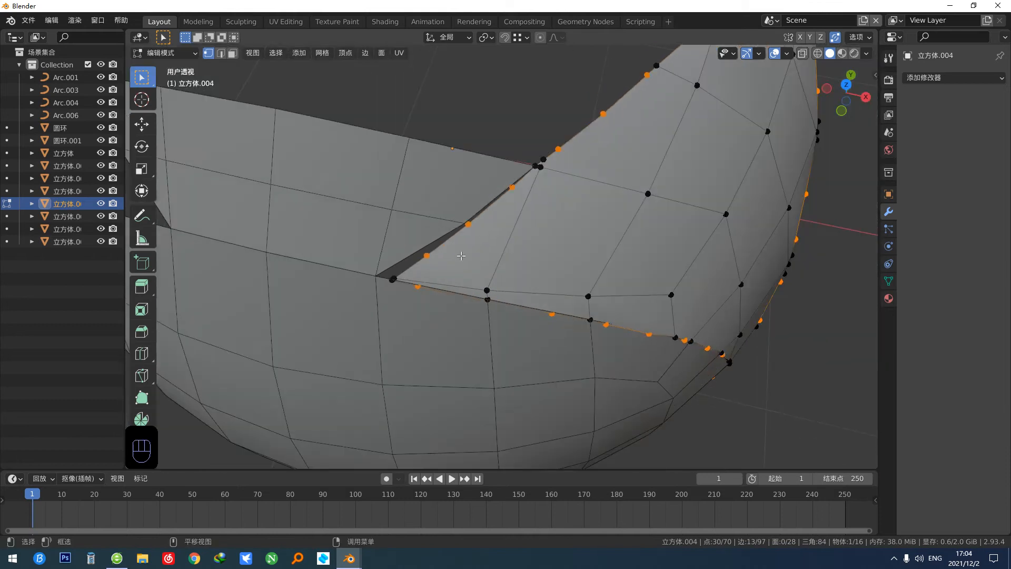
pyautogui.keyDown('shift'); pyautogui.moveTo(537, 163); pyautogui.dragTo(491, 253, button='middle'); pyautogui.keyUp('shift')
pyautogui.scroll(2, 586, 147)
pyautogui.keyDown('ctrl'); pyautogui.moveTo(659, 102); pyautogui.dragTo(603, 132); pyautogui.keyUp('ctrl')
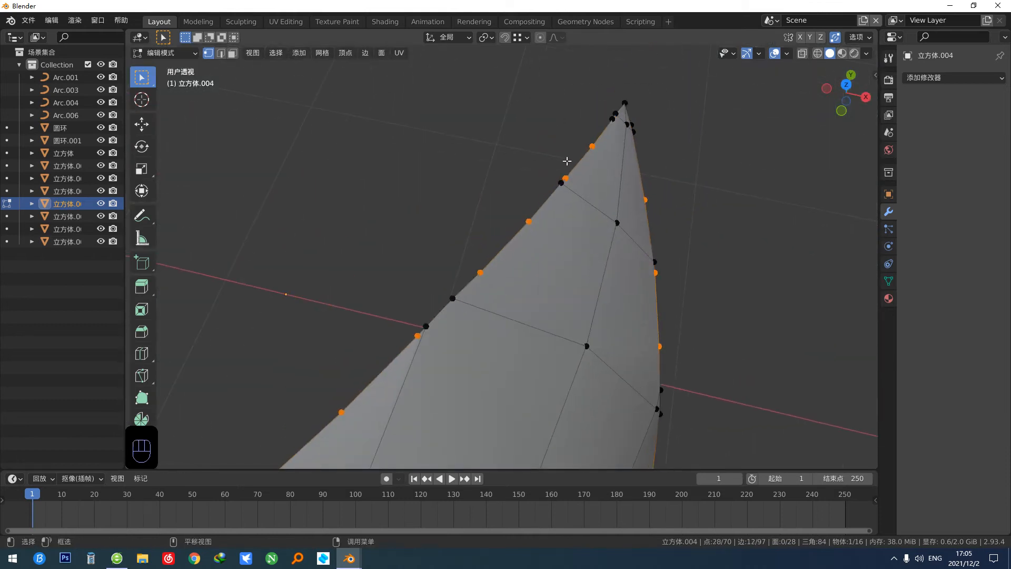
pyautogui.scroll(-2, 566, 161)
pyautogui.keyDown('shift'); pyautogui.moveTo(532, 350); pyautogui.dragTo(455, 163, button='middle'); pyautogui.keyUp('shift')
pyautogui.moveTo(457, 174); pyautogui.dragTo(472, 237, button='middle')
pyautogui.keyDown('ctrl'); pyautogui.moveTo(468, 267); pyautogui.dragTo(630, 328); pyautogui.keyUp('ctrl')
pyautogui.moveTo(495, 284); pyautogui.dragTo(420, 303, button='middle')
pyautogui.hotkey('ctrl', 'x')
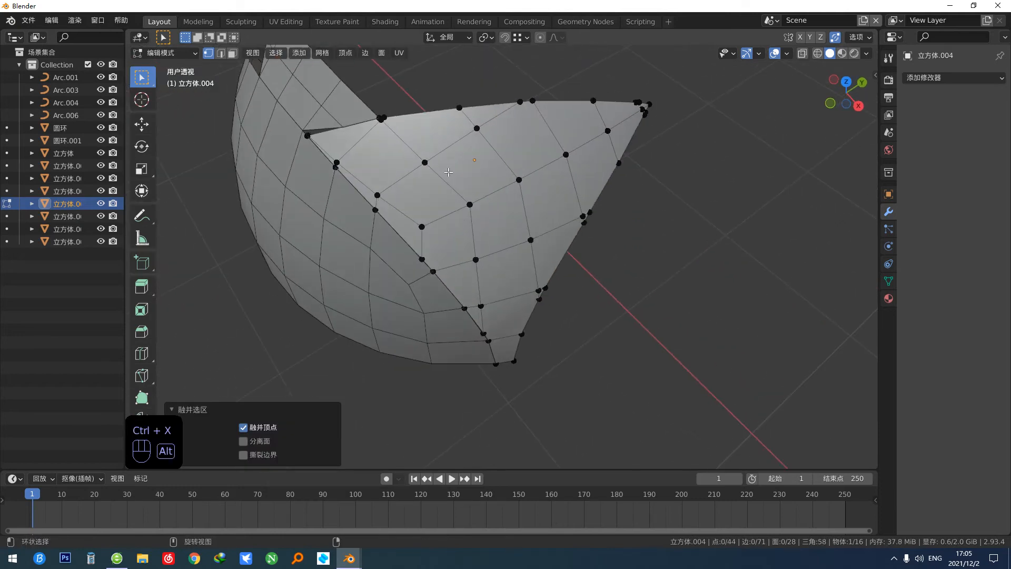
# Step: Merge the two close vertices at the front piece's tip beside the strip's lower corner
pyautogui.keyDown('alt'); pyautogui.moveTo(448, 172); pyautogui.dragTo(466, 178, button='middle'); pyautogui.keyUp('alt')
pyautogui.moveTo(466, 177); pyautogui.dragTo(476, 205, button='middle')
pyautogui.scroll(3, 379, 176)
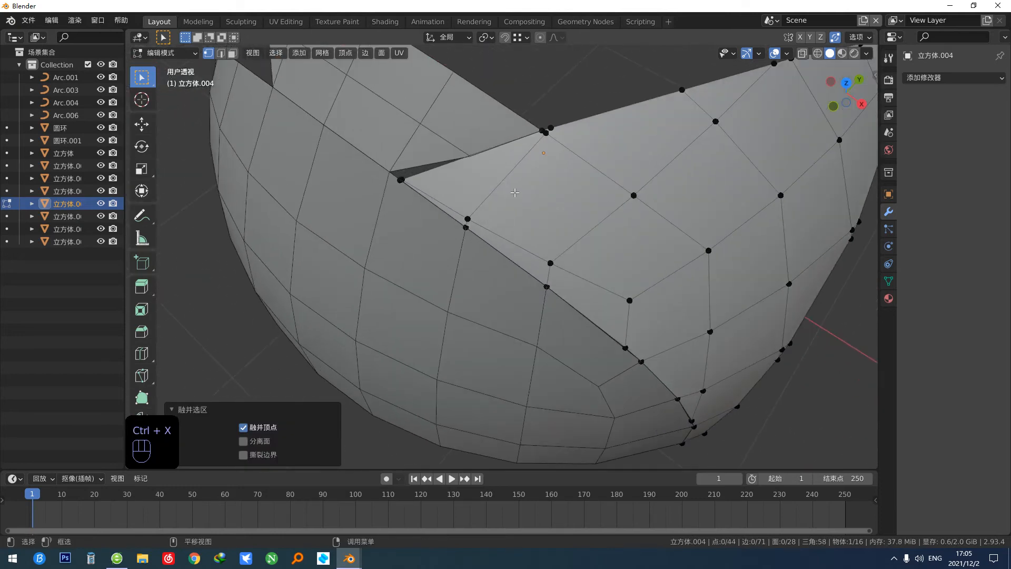
pyautogui.moveTo(372, 173); pyautogui.dragTo(436, 248, button='middle')
pyautogui.moveTo(436, 243); pyautogui.dragTo(485, 274)
pyautogui.keyDown('alt'); pyautogui.moveTo(490, 278); pyautogui.dragTo(432, 284, button='middle'); pyautogui.keyUp('alt')
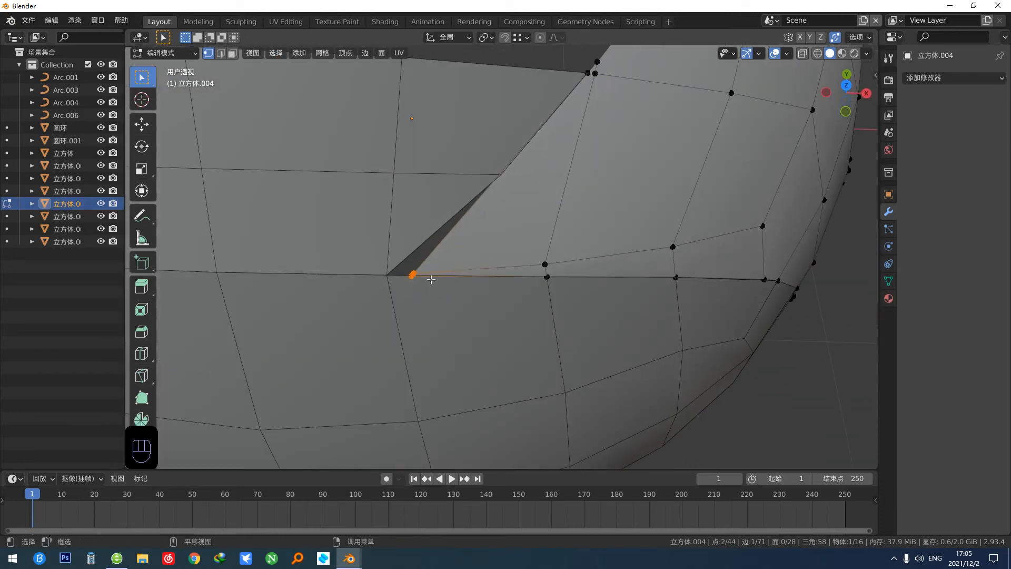
pyautogui.hotkey('alt', 'f')
# Step: Enable snapping and move the merged tip vertex onto the strip's lower corner
pyautogui.keyDown('alt'); pyautogui.moveTo(474, 314); pyautogui.dragTo(474, 142, button='middle'); pyautogui.keyUp('alt')
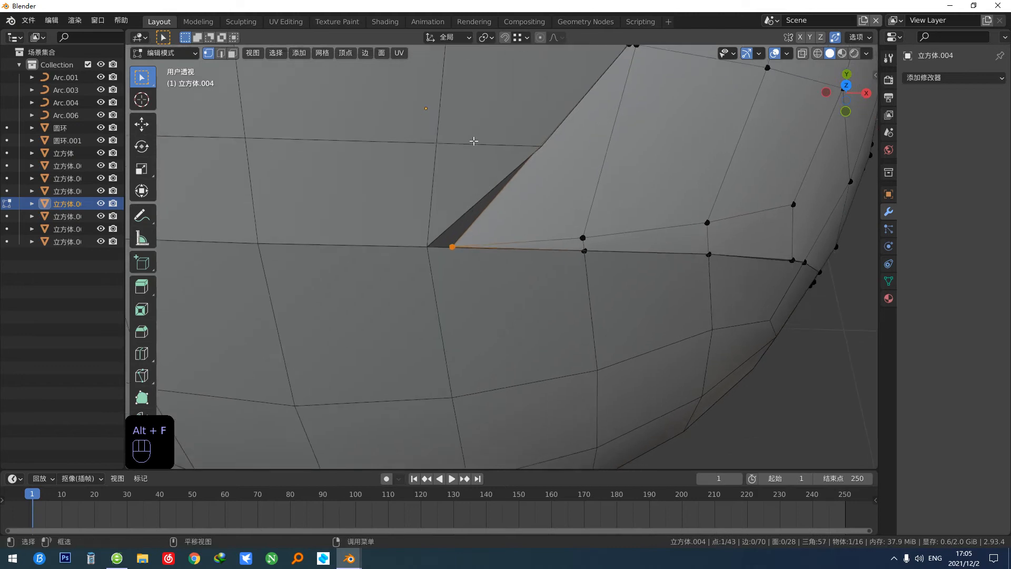
pyautogui.click(504, 38)
pyautogui.keyDown('shift'); pyautogui.moveTo(483, 229); pyautogui.dragTo(557, 262, button='middle'); pyautogui.keyUp('shift')
pyautogui.press('g')
pyautogui.click(451, 295)
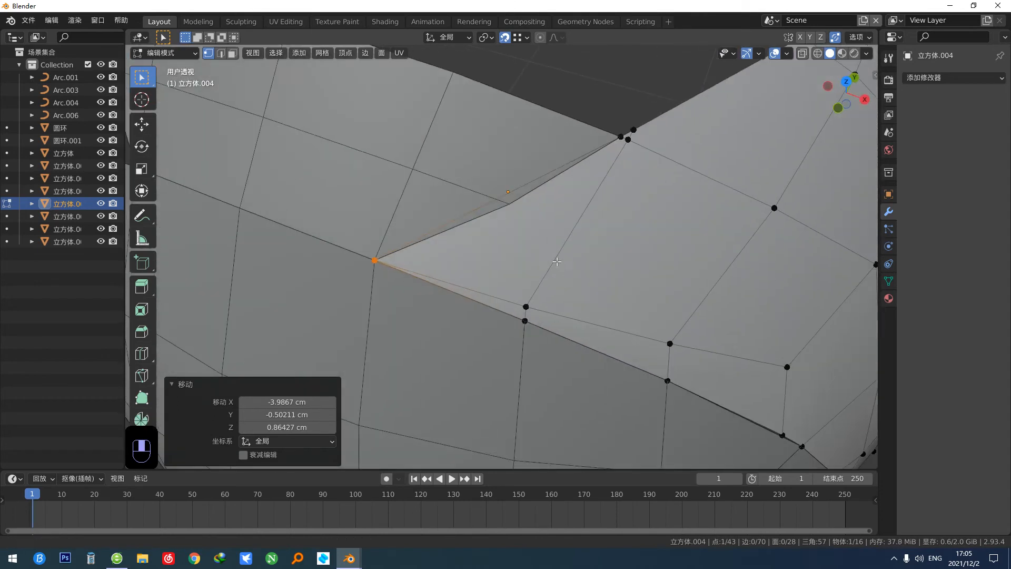
# Step: Knife-cut from the inner junction vertex to the edge beside the strip and snap the new boundary vertex onto the strip's middle-loop end
pyautogui.press('k')
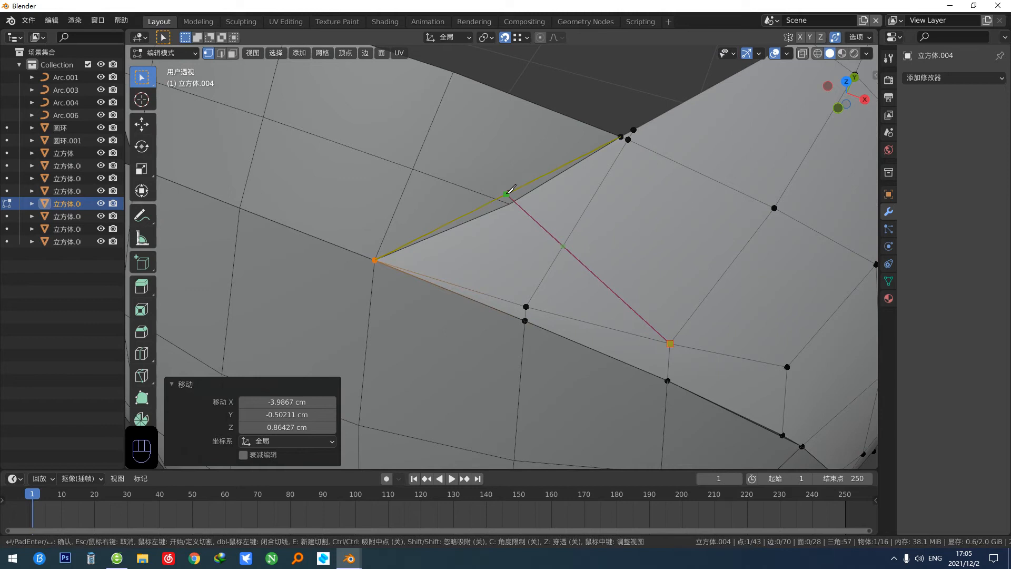
pyautogui.press('Return')
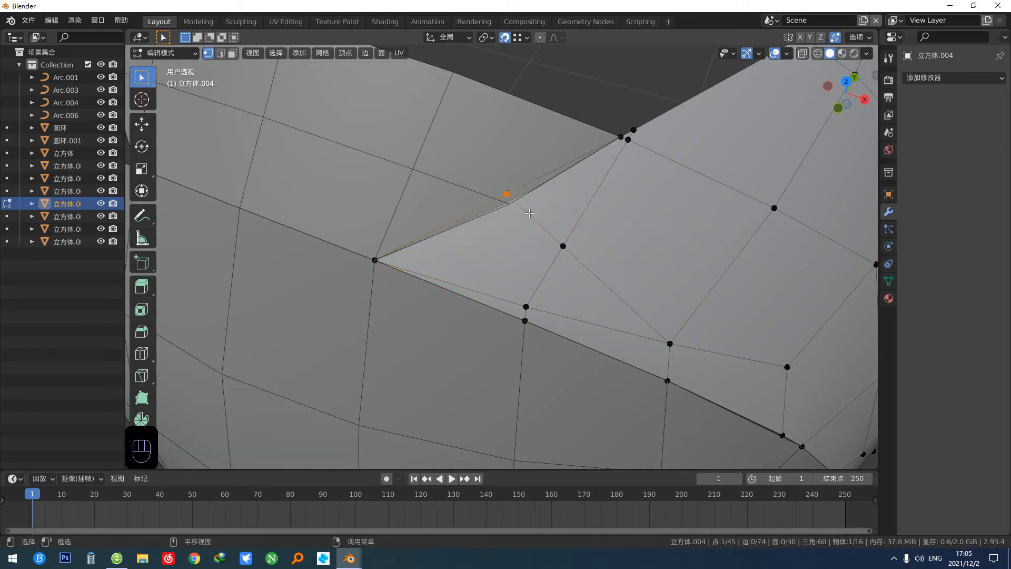
pyautogui.keyDown('shift'); pyautogui.moveTo(529, 213); pyautogui.dragTo(540, 231, button='middle'); pyautogui.keyUp('shift')
pyautogui.press('g')
pyautogui.press('g')
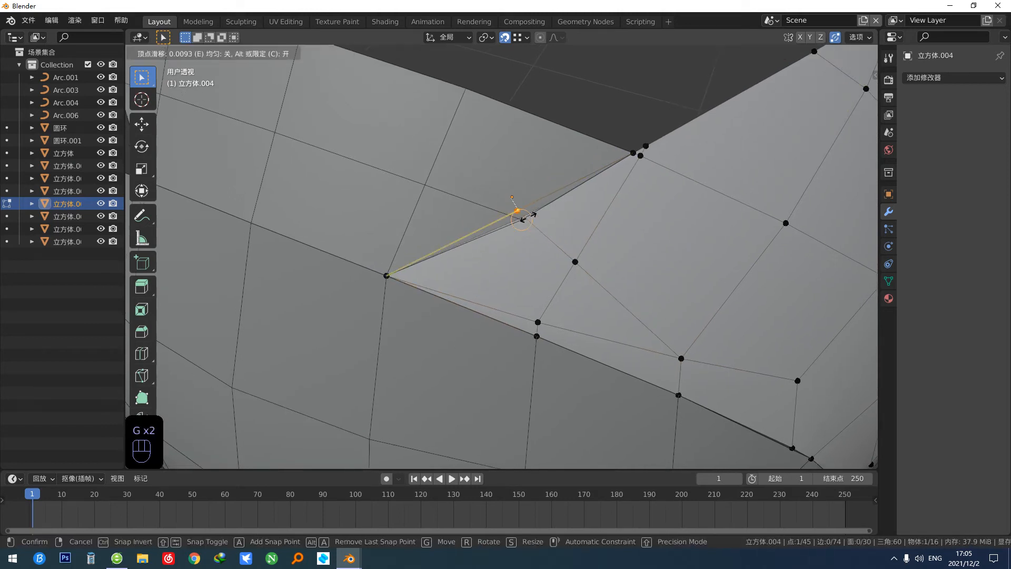
pyautogui.press('g')
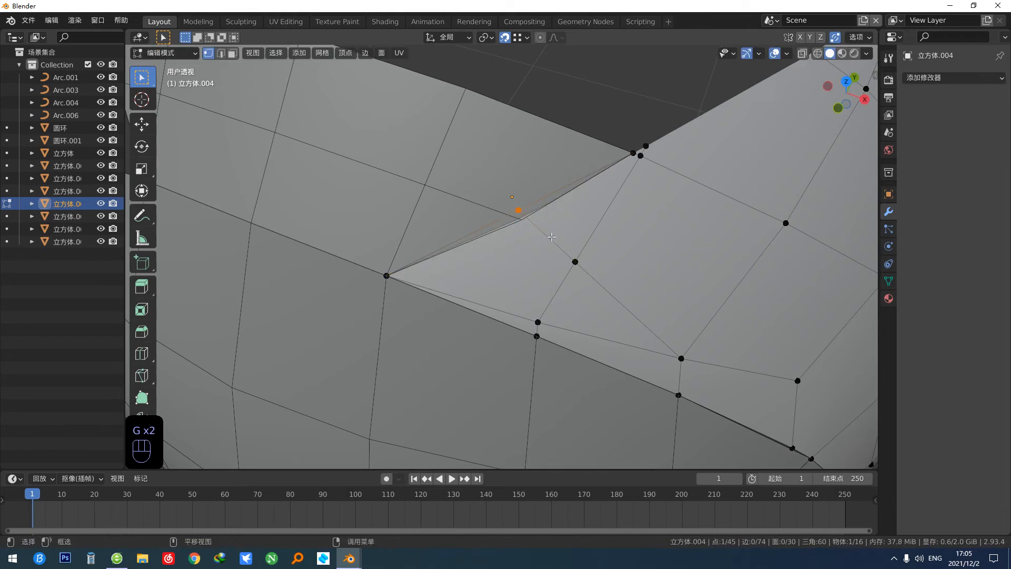
pyautogui.click(545, 231)
# Step: Merge the three close vertices at the strip's upper corner and snap the merged vertex onto that corner
pyautogui.moveTo(545, 232); pyautogui.dragTo(566, 165, button='middle')
pyautogui.moveTo(565, 164); pyautogui.dragTo(711, 253)
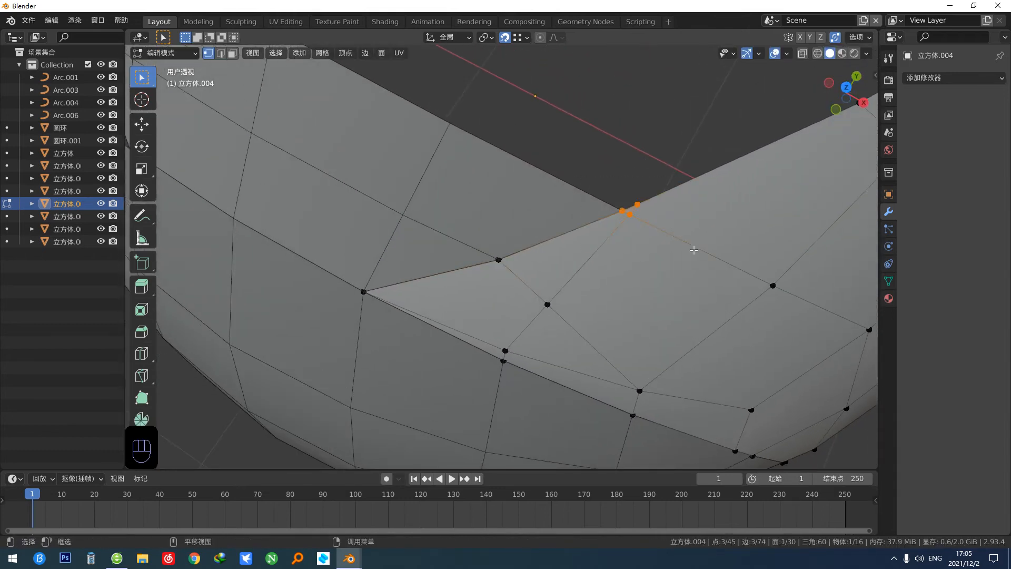
pyautogui.hotkey('alt', 'f')
pyautogui.moveTo(614, 206); pyautogui.dragTo(664, 247)
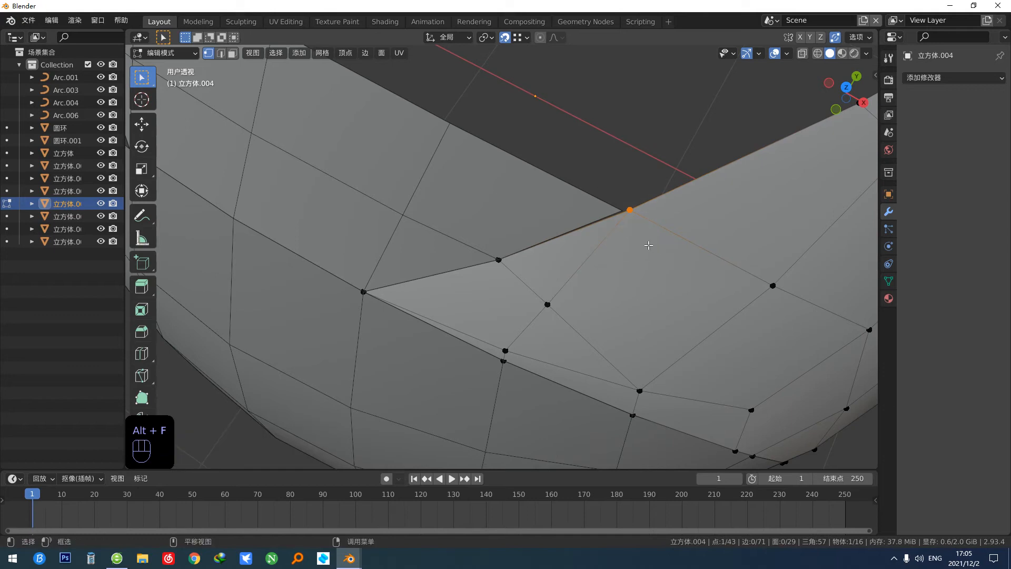
pyautogui.press('g')
pyautogui.click(619, 217)
pyautogui.moveTo(620, 218); pyautogui.dragTo(503, 160, button='middle')
pyautogui.moveTo(585, 267); pyautogui.dragTo(553, 258, button='middle')
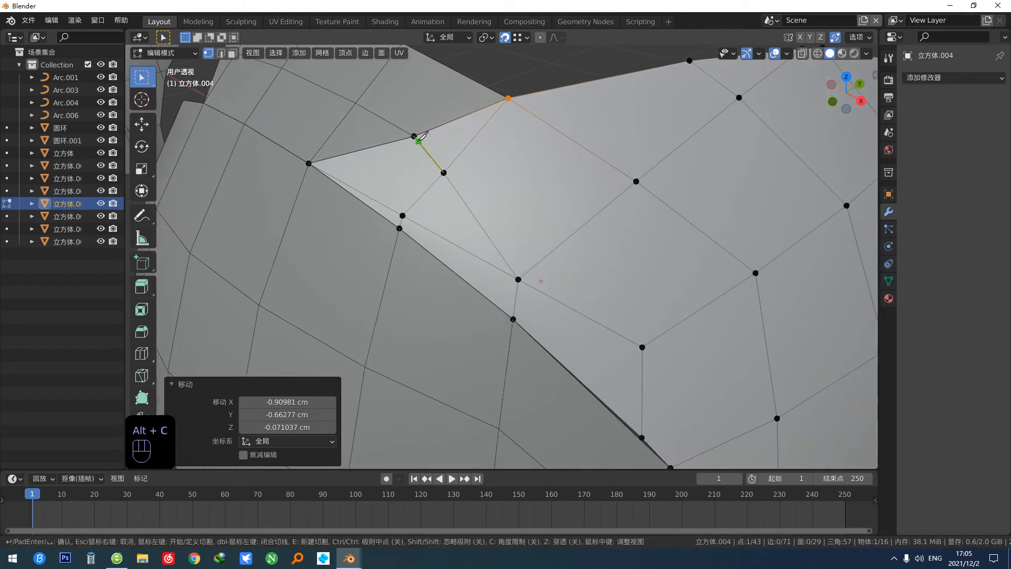
pyautogui.click(563, 243)
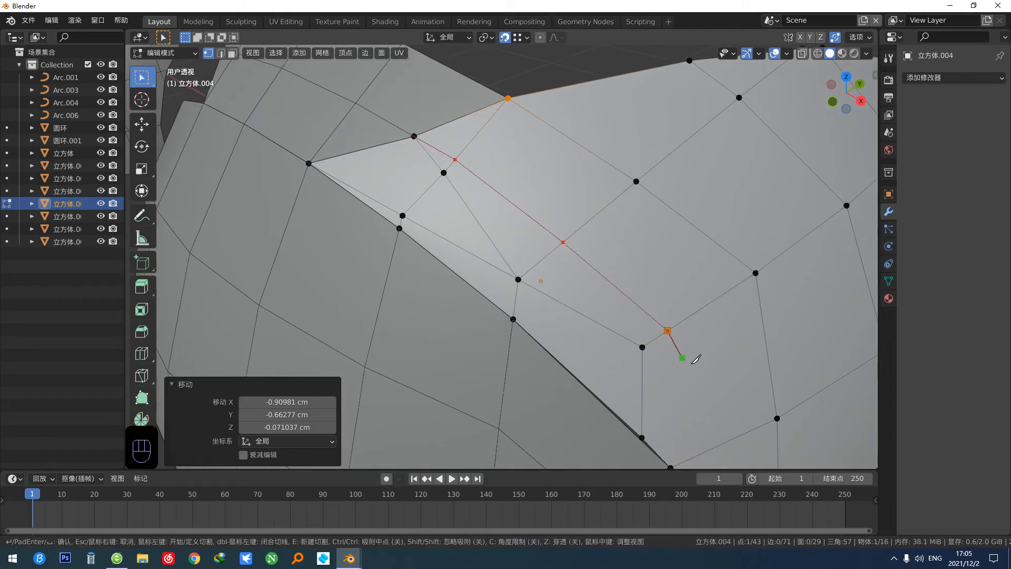
pyautogui.keyDown('shift'); pyautogui.moveTo(695, 359); pyautogui.dragTo(678, 330, button='middle'); pyautogui.keyUp('shift')
pyautogui.keyDown('shift'); pyautogui.moveTo(689, 375); pyautogui.dragTo(637, 348, button='middle'); pyautogui.keyUp('shift')
pyautogui.click(634, 331)
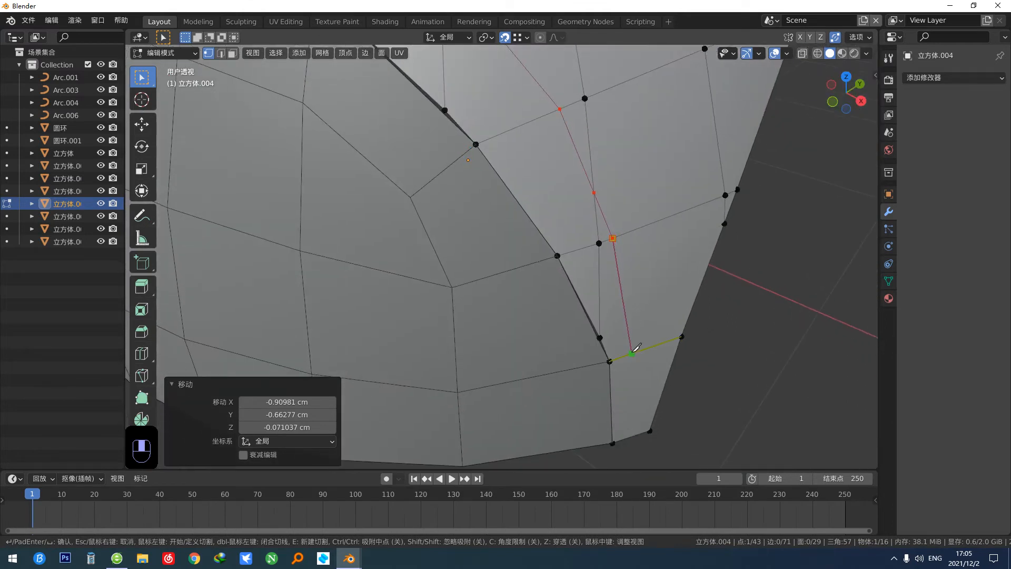
pyautogui.press('Escape')
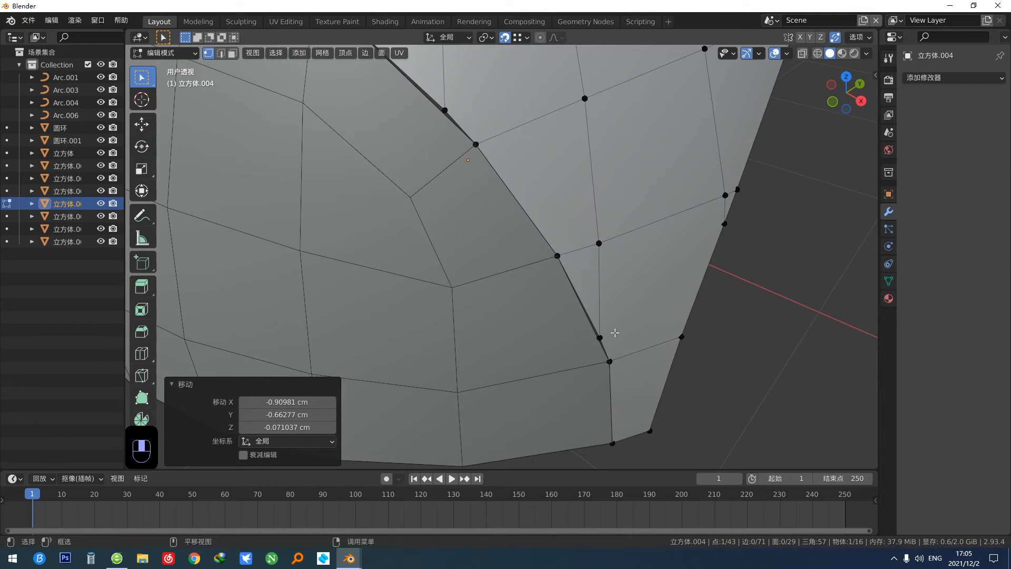
# Step: Knife-cut a continuous line across the front piece from its lowest cross edge up to the boundary vertex at the strip's middle loop
pyautogui.hotkey('alt', 'c')
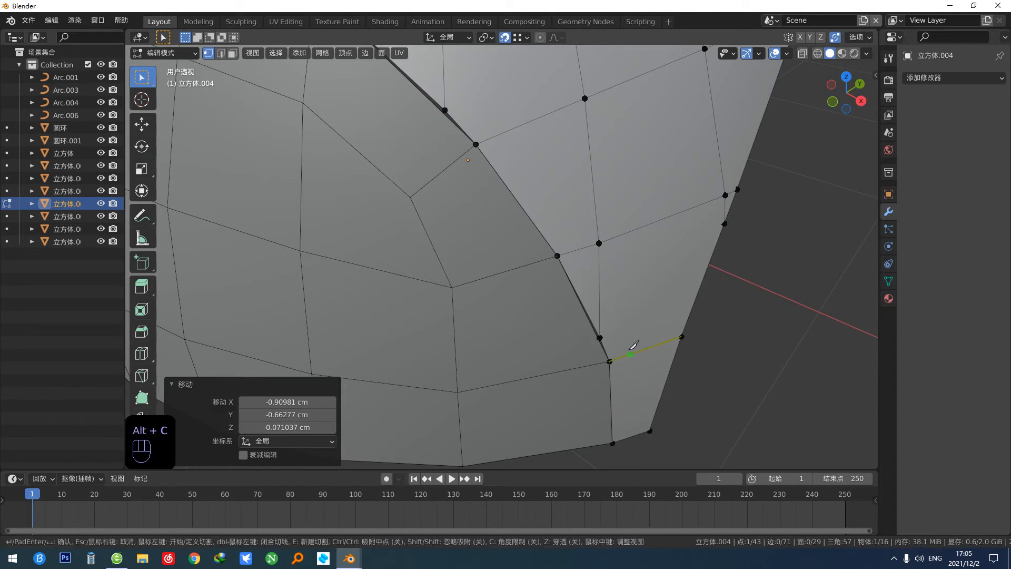
pyautogui.scroll(2, 608, 234)
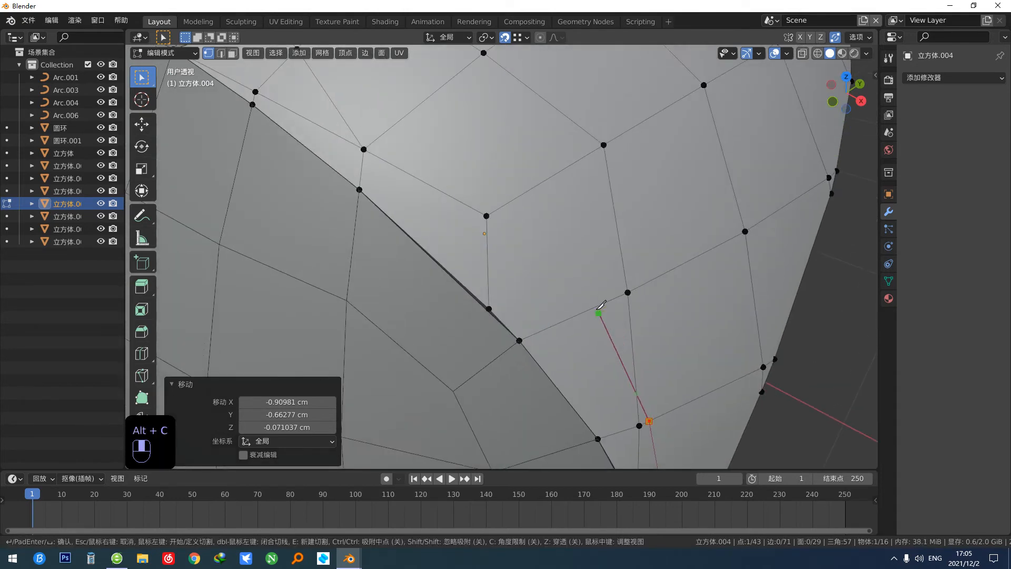
pyautogui.moveTo(506, 202); pyautogui.dragTo(571, 308, button='middle')
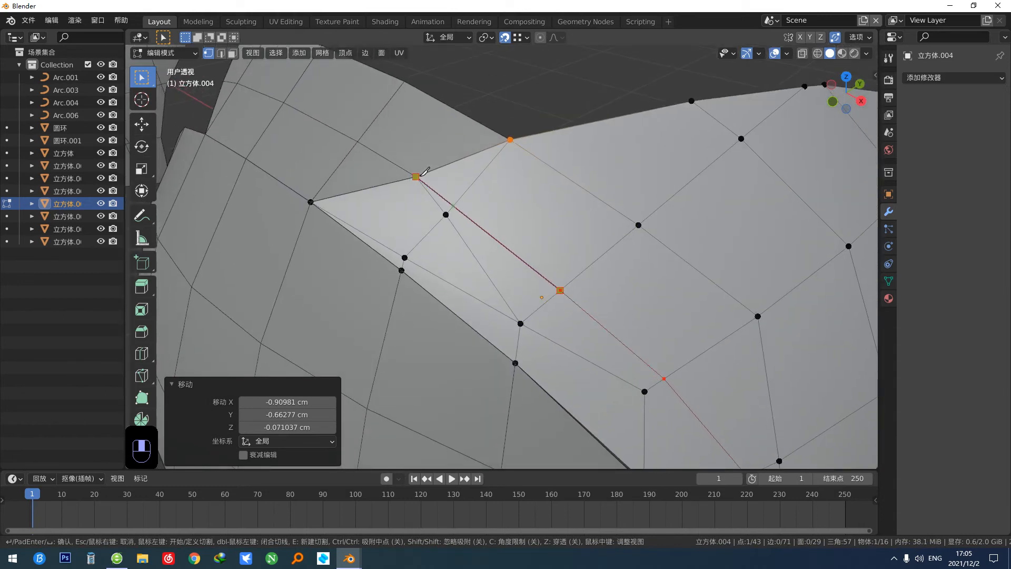
pyautogui.press('space')
# Step: Dissolve the earlier diagonal cut edges below the new line and the adjoining edge running close to the lower boundary
pyautogui.press('2')
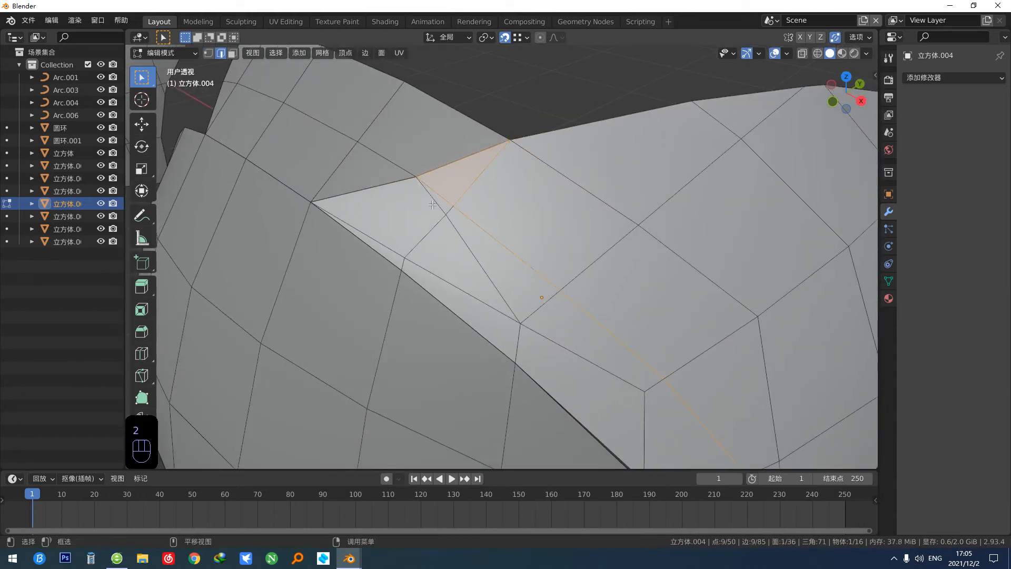
pyautogui.click(434, 203)
pyautogui.hotkey('ctrl', 'x')
pyautogui.hotkey('ctrl', 'x')
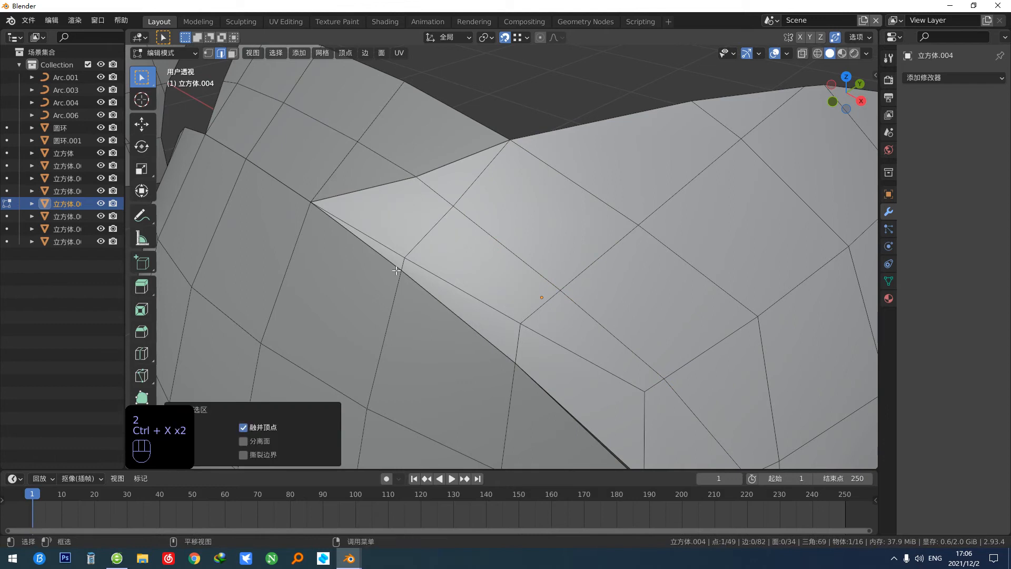
pyautogui.hotkey('ctrl', 'x')
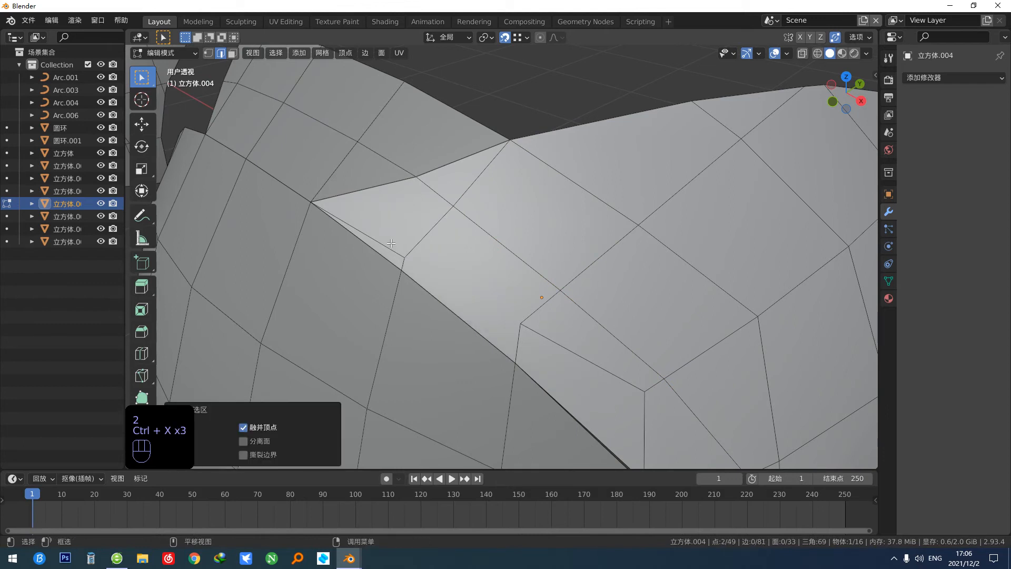
# Step: Try to dissolve the thin edge running from the front piece's tip along its lower boundary, and undo it
pyautogui.click(390, 244)
pyautogui.hotkey('ctrl', 'x')
pyautogui.moveTo(391, 244); pyautogui.dragTo(376, 221, button='middle')
pyautogui.hotkey('ctrl', 'z')
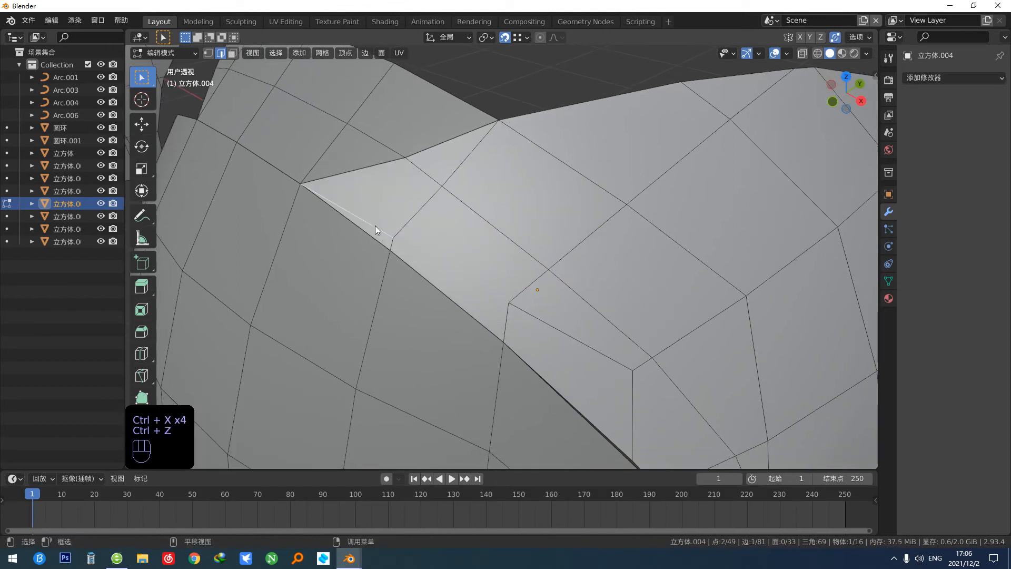
# Step: Open the deletion options for the thin edge running from the front piece's tip along its lower boundary
pyautogui.press('x')
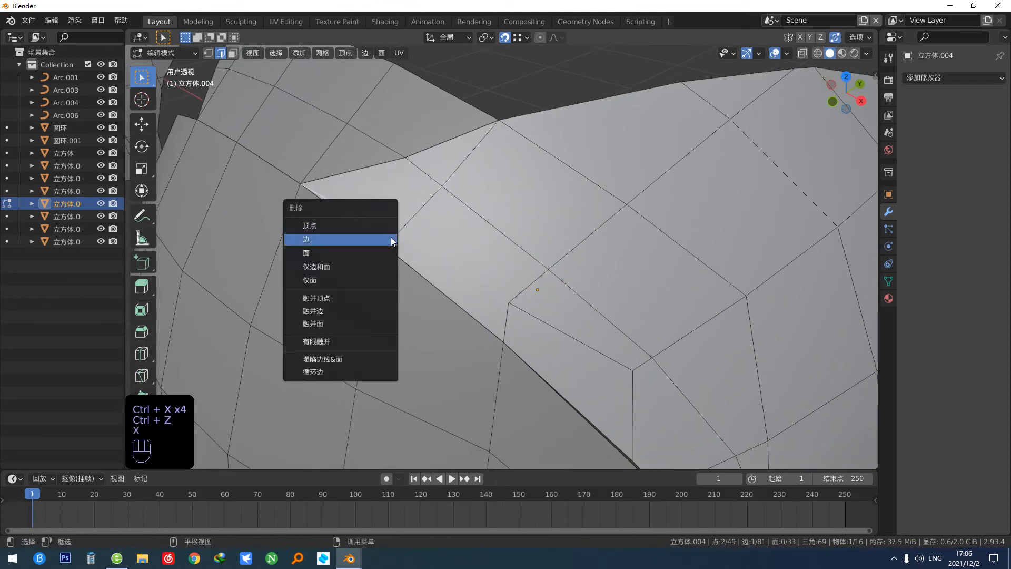
# Step: Try to delete the selected edge at the patch's pointed corner, first as an edge and again with Only Edges & Faces
pyautogui.click(395, 232)
pyautogui.hotkey('ctrl', 'z')
pyautogui.moveTo(394, 231); pyautogui.dragTo(422, 278, button='middle')
pyautogui.press('x')
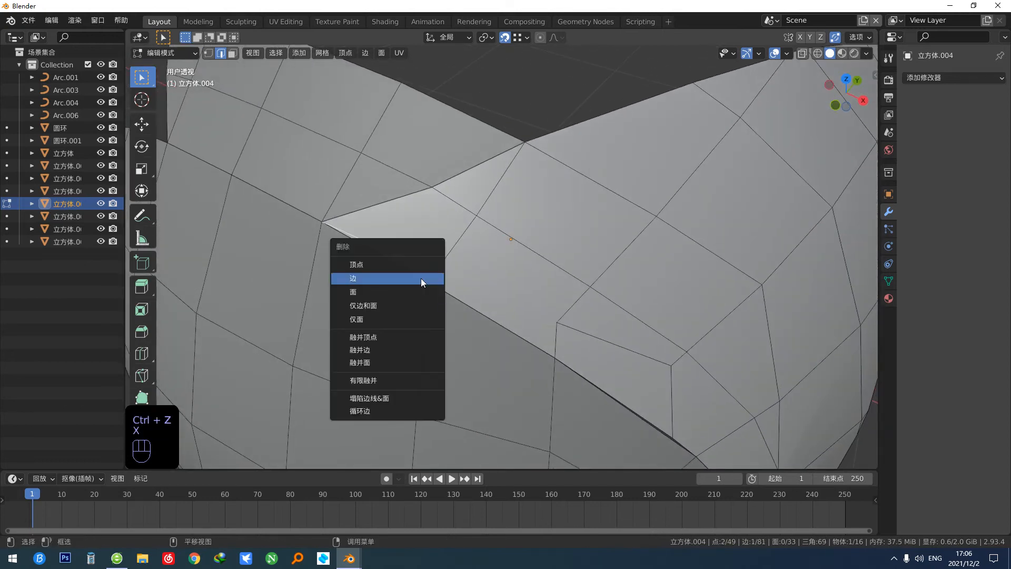
pyautogui.click(400, 308)
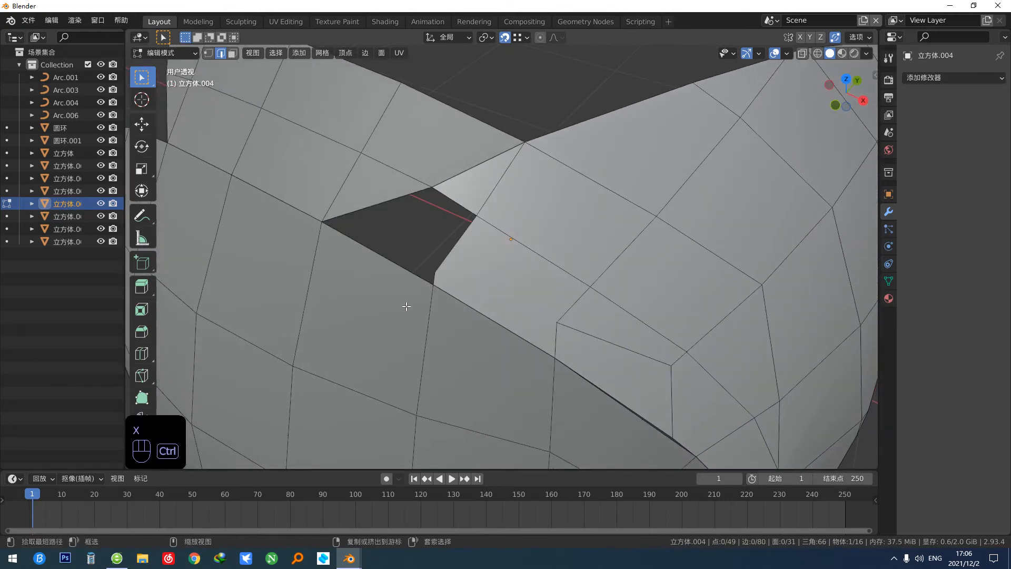
pyautogui.hotkey('ctrl', 'z')
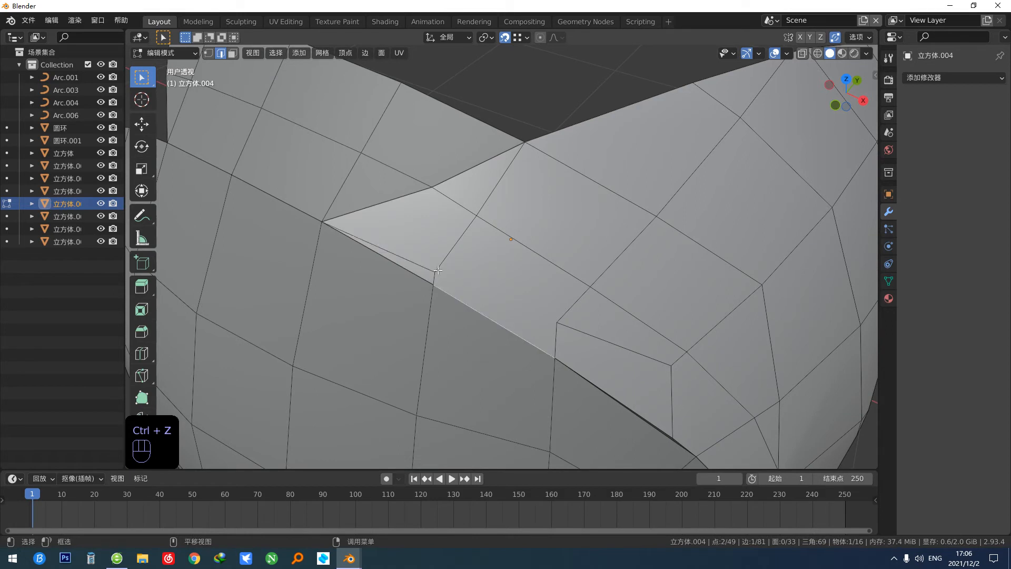
# Step: Slide the border vertex beside the patch's pointed corner along its edge to meet the neighbouring panel's vertex
pyautogui.press('1')
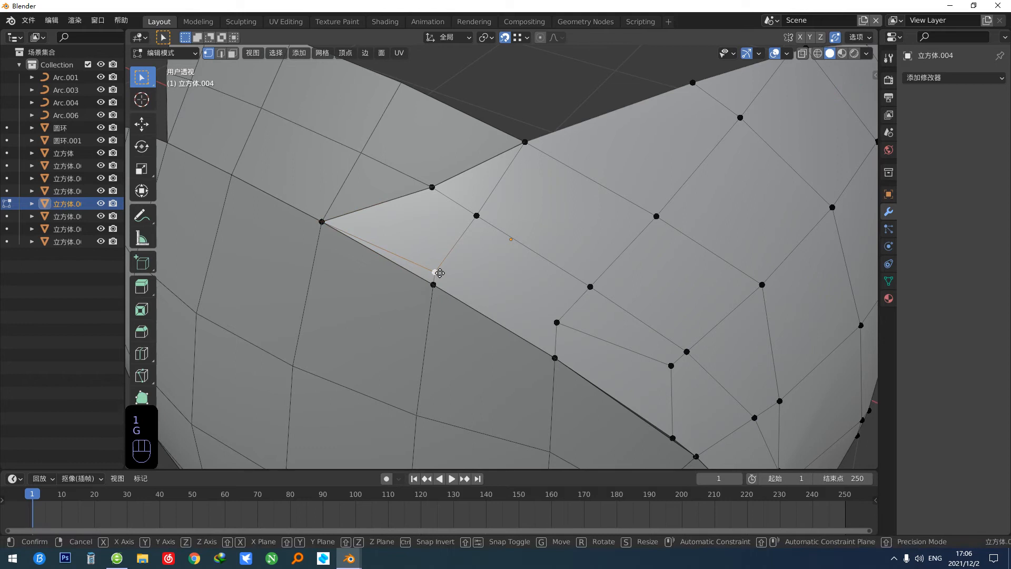
pyautogui.press('g')
pyautogui.press('g')
pyautogui.click(434, 286)
# Step: Dissolve the surplus edges along the patch border shared with the neighbouring panel
pyautogui.keyDown('shift'); pyautogui.moveTo(604, 338); pyautogui.dragTo(525, 336, button='middle'); pyautogui.keyUp('shift')
pyautogui.press('1')
pyautogui.press('2')
pyautogui.keyDown('ctrl'); pyautogui.click(542, 310); pyautogui.keyUp('ctrl')
pyautogui.hotkey('ctrl', 'x')
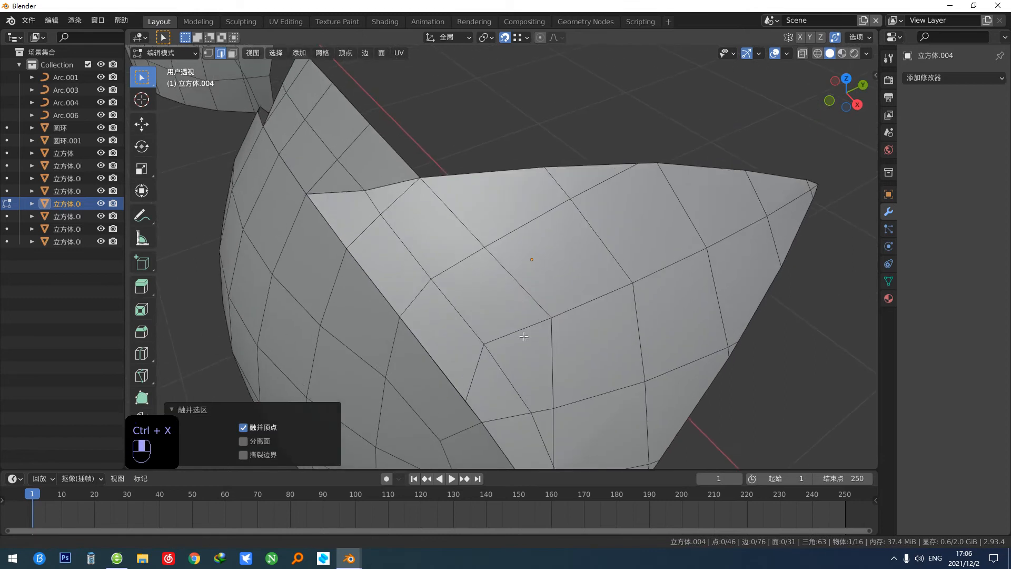
# Step: Knife-cut a straight line from the border vertex below the pointed corner across the upper part of the patch
pyautogui.moveTo(340, 204); pyautogui.dragTo(404, 258, button='middle')
pyautogui.scroll(1, 474, 307)
pyautogui.hotkey('alt', 'c')
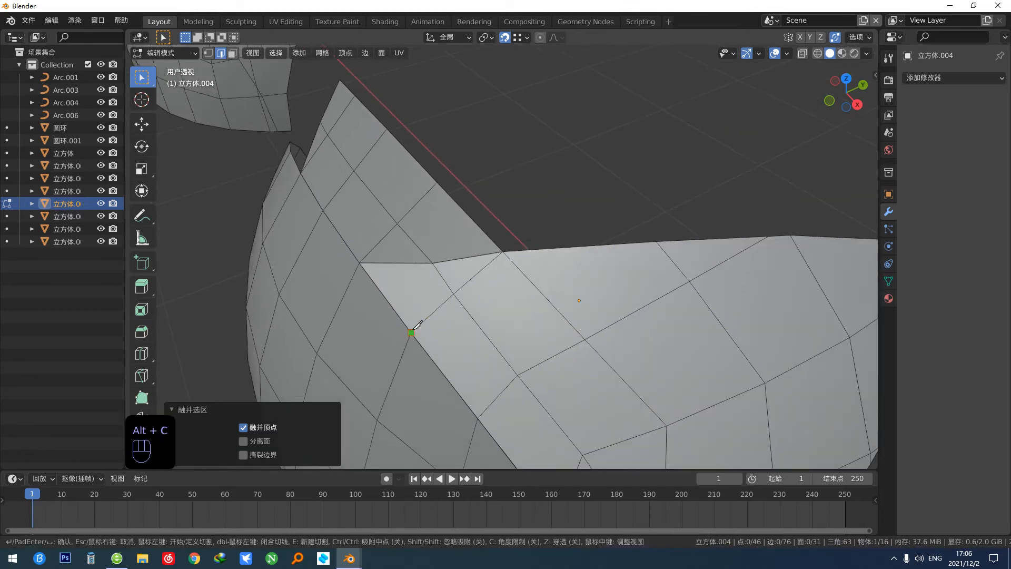
pyautogui.click(411, 332)
pyautogui.click(717, 319)
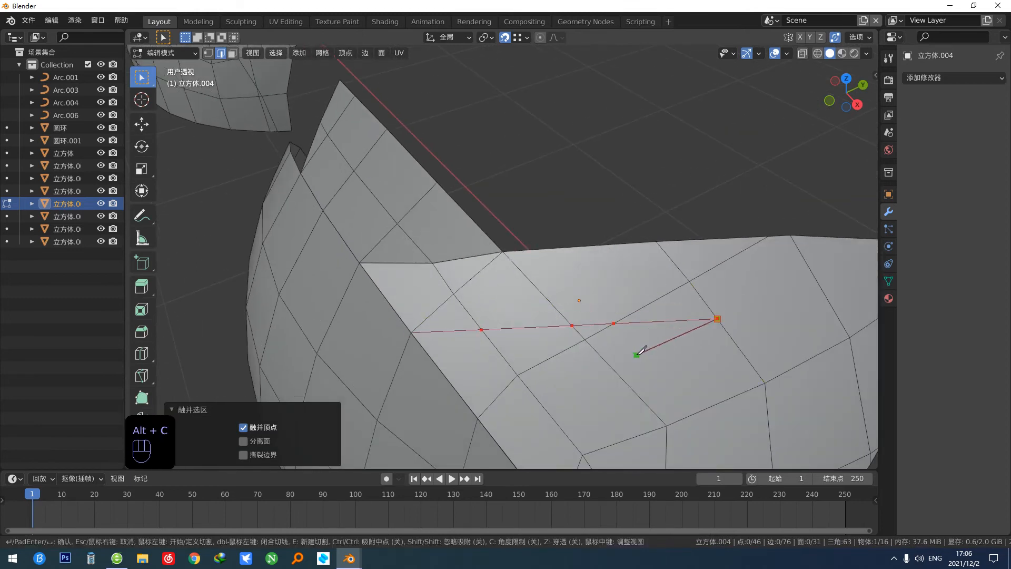
pyautogui.press('Return')
# Step: Knife-cut two more lines from lower points on the shared border, one into the patch and one across to its opposite border
pyautogui.keyDown('shift'); pyautogui.moveTo(637, 353); pyautogui.dragTo(598, 276, button='middle'); pyautogui.keyUp('shift')
pyautogui.hotkey('alt', 'c')
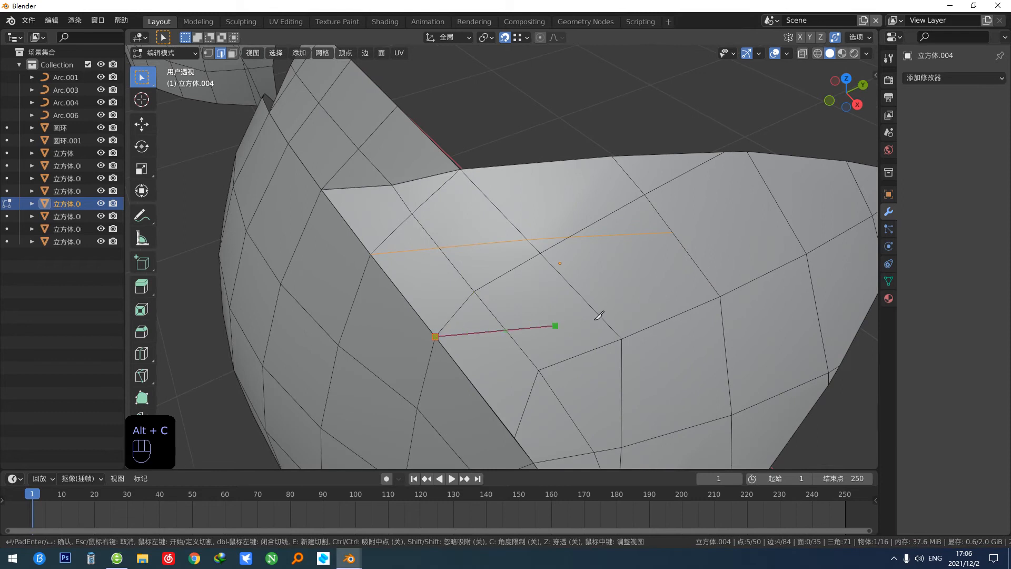
pyautogui.click(724, 312)
pyautogui.press('Return')
pyautogui.keyDown('shift'); pyautogui.moveTo(490, 390); pyautogui.dragTo(410, 325, button='middle'); pyautogui.keyUp('shift')
pyautogui.hotkey('alt', 'c')
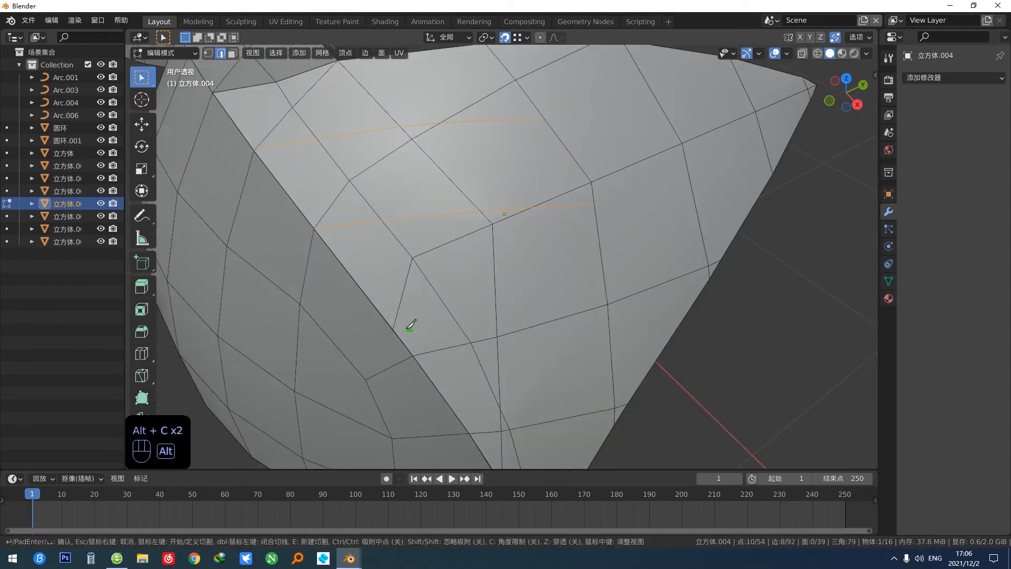
pyautogui.click(393, 330)
pyautogui.click(671, 333)
pyautogui.press('Return')
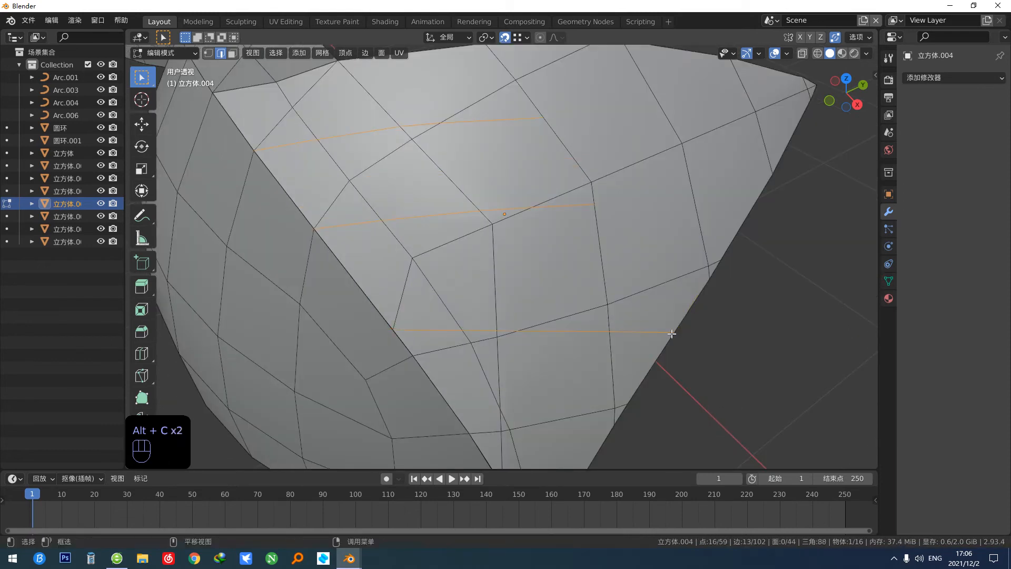
# Step: Dissolve the short edges at the lowest cut's border end and knife-cut a new line across the patch from the vertex just below
pyautogui.keyDown('shift'); pyautogui.moveTo(489, 363); pyautogui.dragTo(392, 241, button='middle'); pyautogui.keyUp('shift')
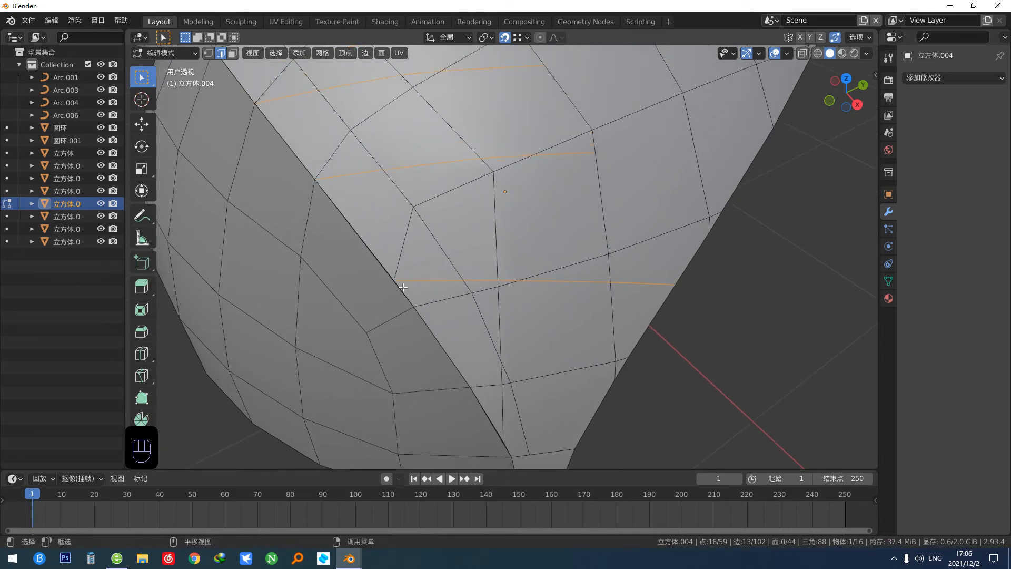
pyautogui.hotkey('ctrl', 'x')
pyautogui.hotkey('ctrl', 'x')
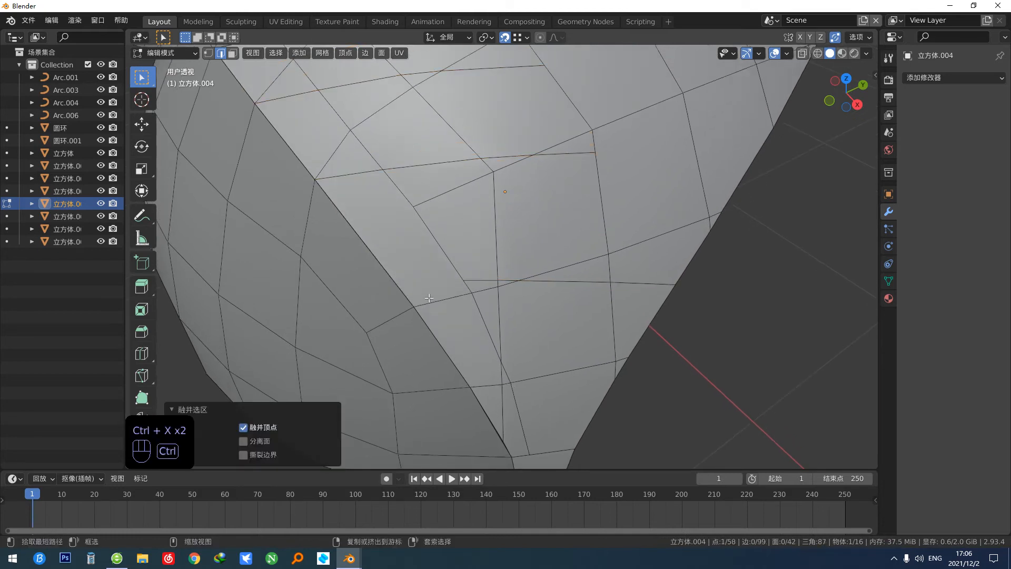
pyautogui.hotkey('alt', 'c')
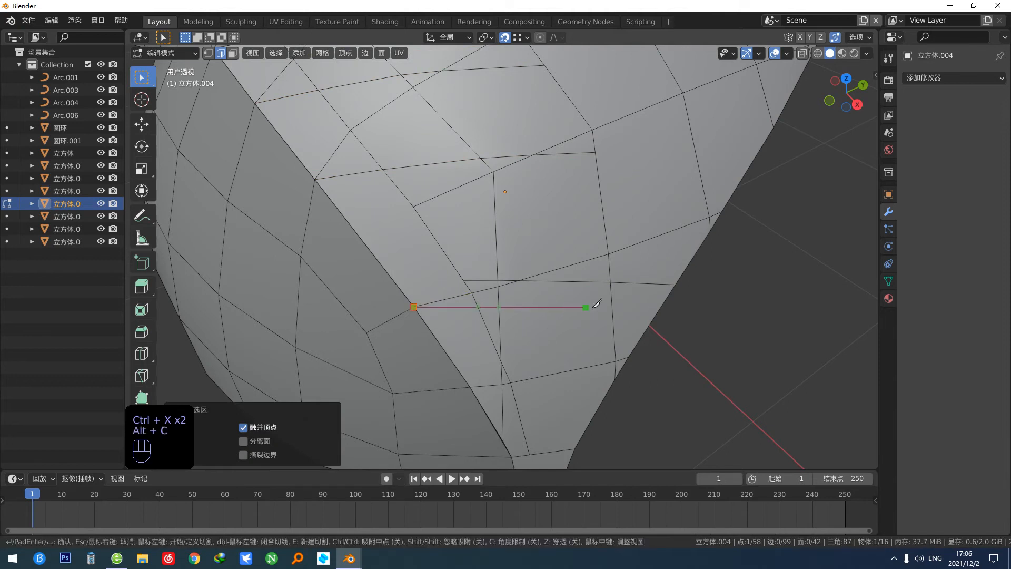
pyautogui.press('Return')
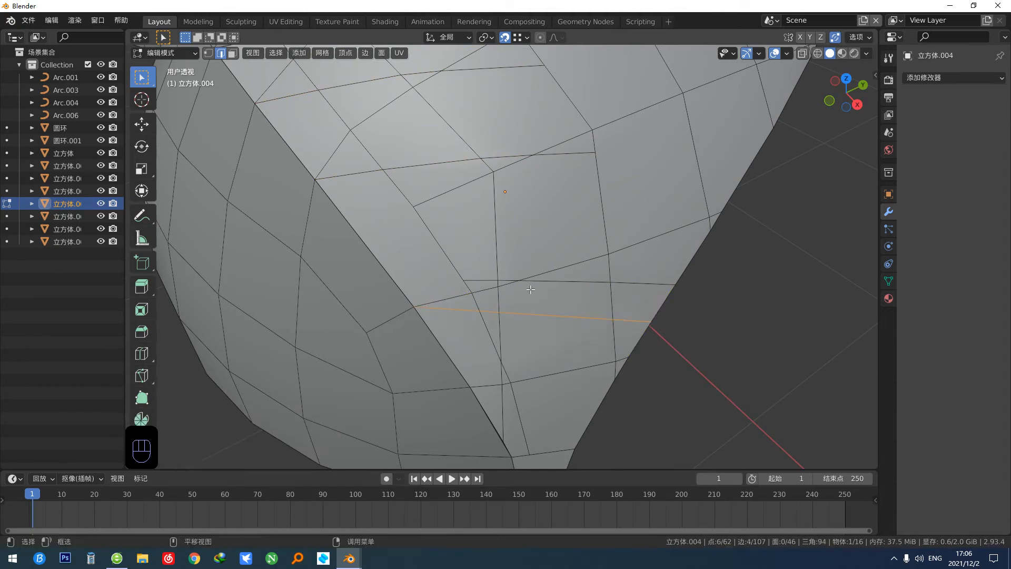
# Step: Dissolve the short diagonal edges starting at the border vertex below the patch's pointed corner
pyautogui.moveTo(528, 286); pyautogui.dragTo(426, 277, button='middle')
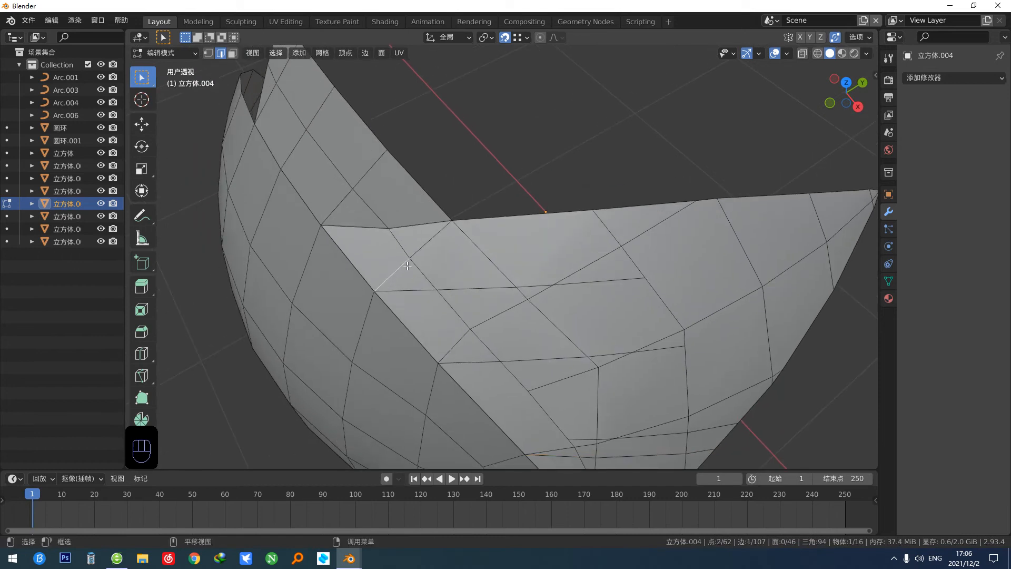
pyautogui.hotkey('ctrl', 'x')
pyautogui.hotkey('ctrl', 'x')
pyautogui.moveTo(407, 266); pyautogui.dragTo(587, 267, button='middle')
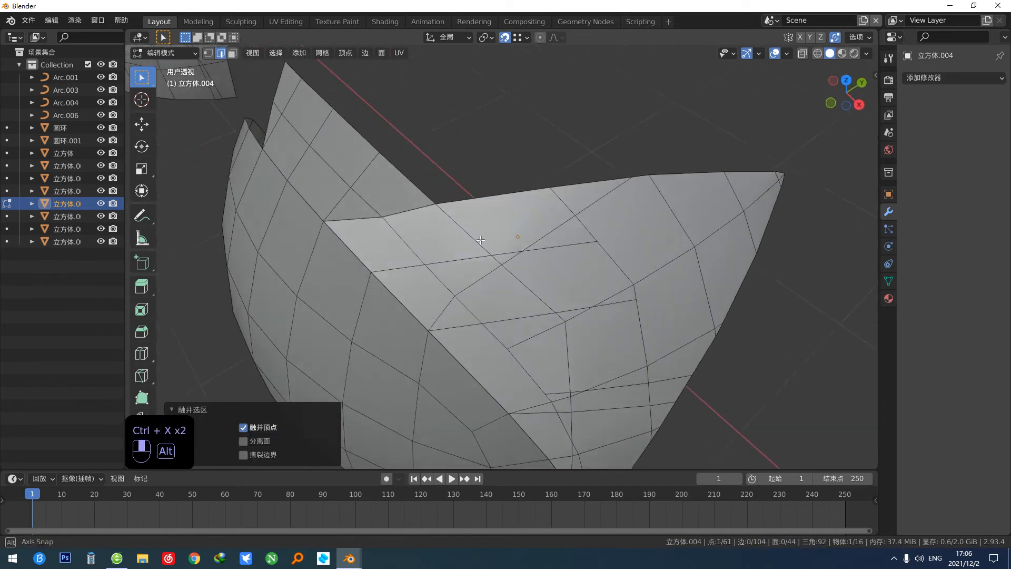
# Step: Leave Edit Mode and snap the 3D cursor to the patch object's origin on the X axis
pyautogui.press('Tab')
pyautogui.moveTo(591, 129); pyautogui.dragTo(626, 223, button='middle')
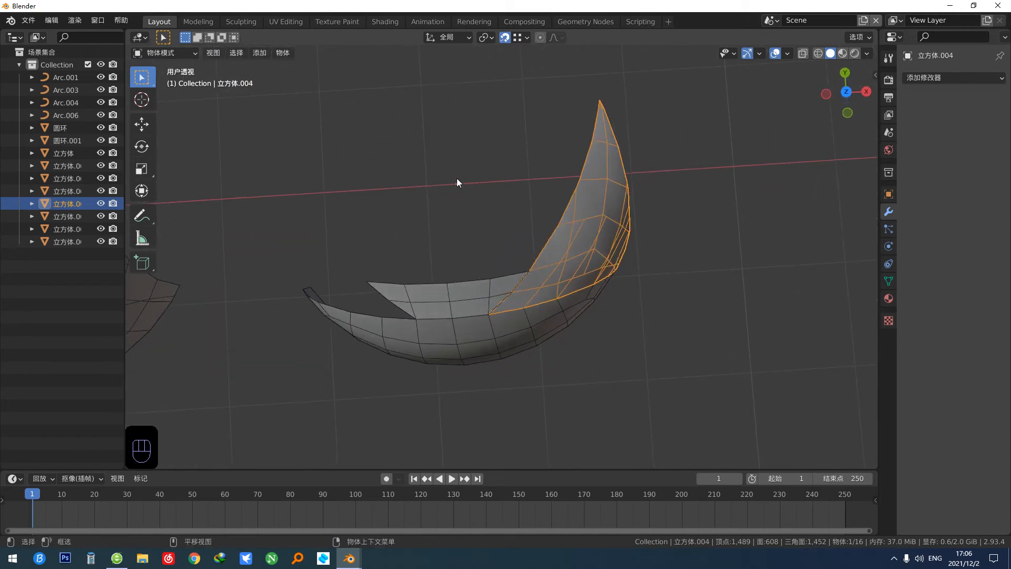
pyautogui.moveTo(675, 260); pyautogui.dragTo(342, 154, button='middle')
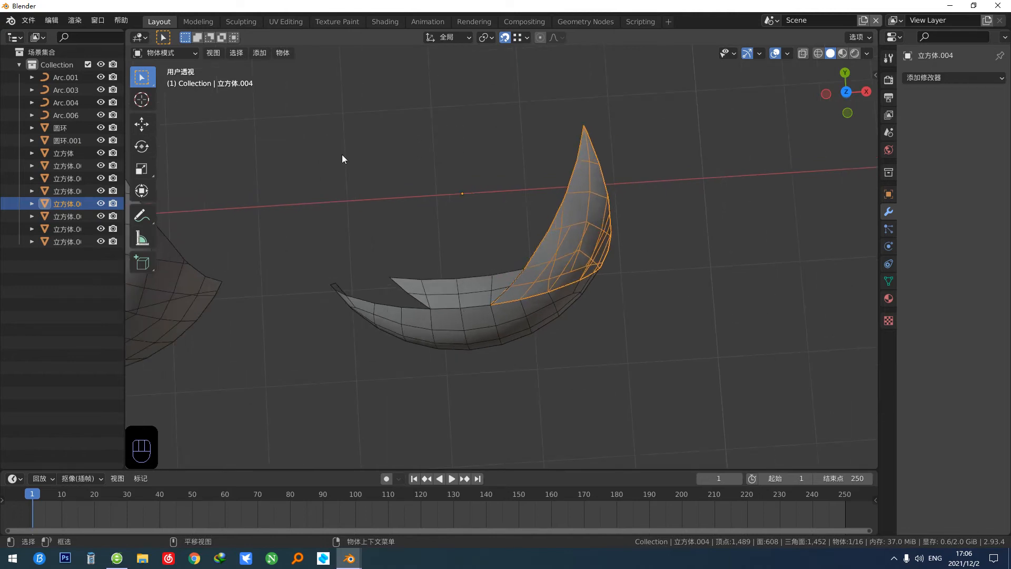
pyautogui.click(233, 51)
pyautogui.moveTo(478, 229); pyautogui.dragTo(502, 267, button='middle')
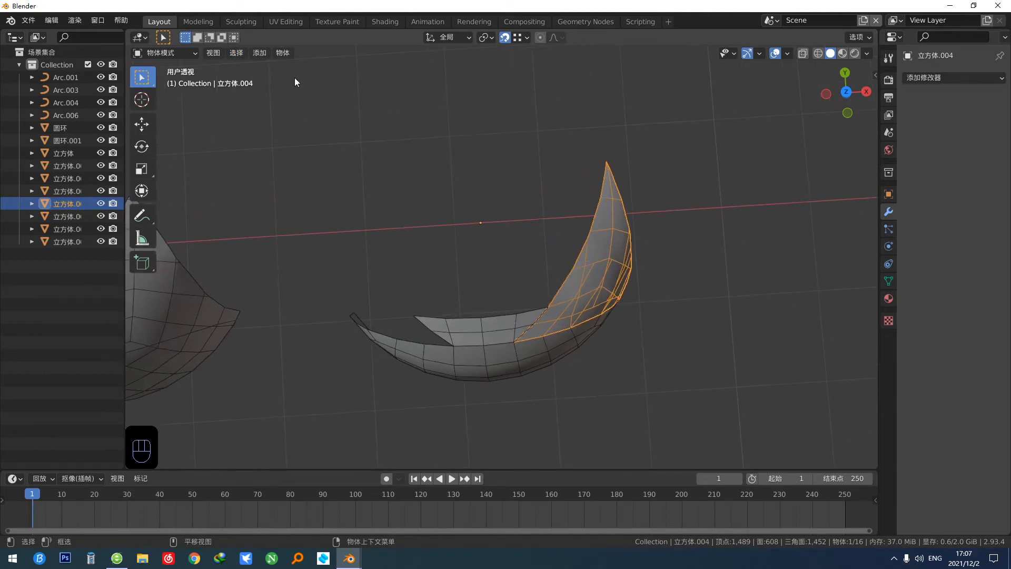
pyautogui.click(283, 53)
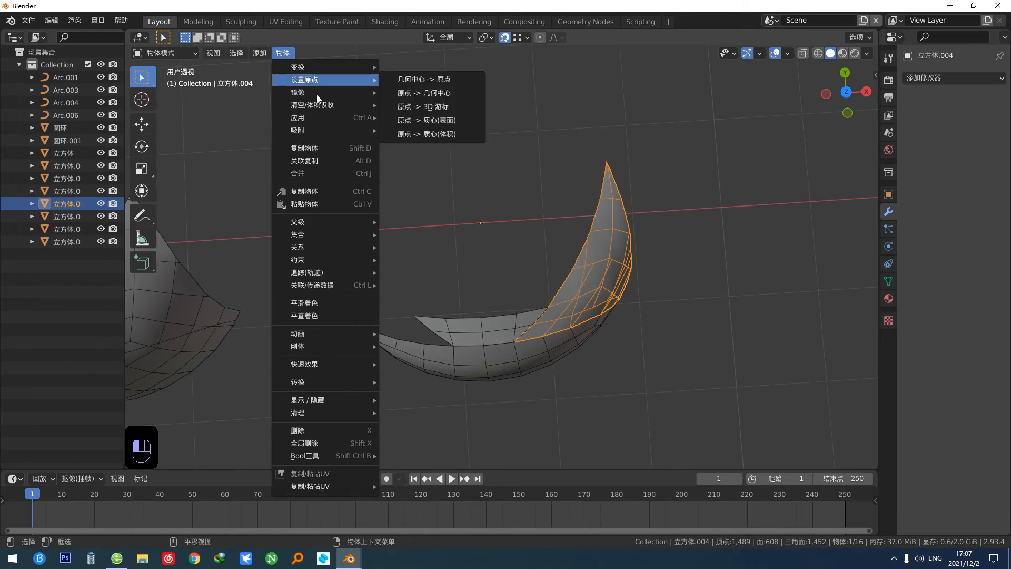
pyautogui.moveTo(323, 118)
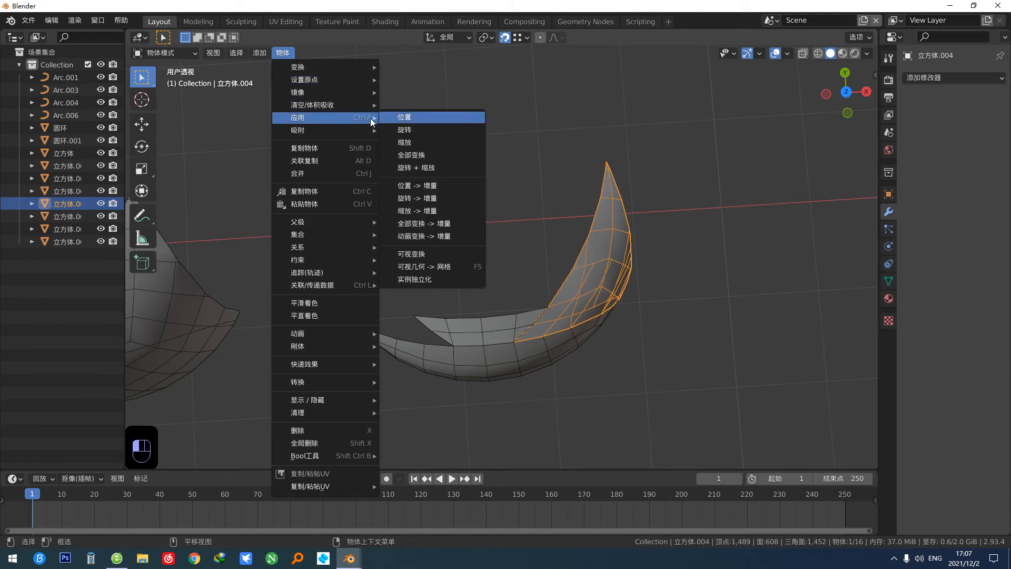
pyautogui.moveTo(298, 131)
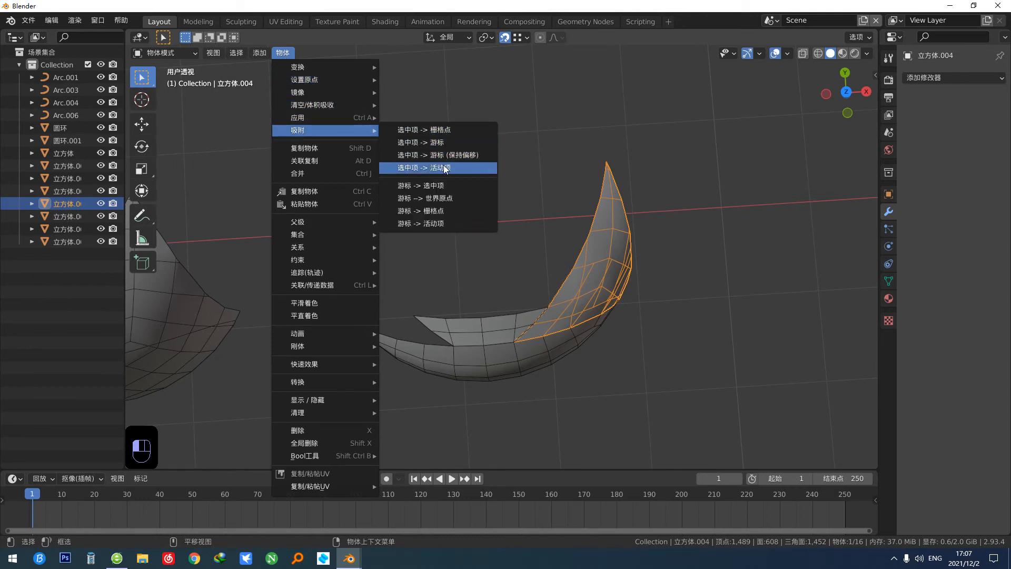
pyautogui.click(445, 211)
pyautogui.moveTo(463, 228); pyautogui.dragTo(444, 240, button='middle')
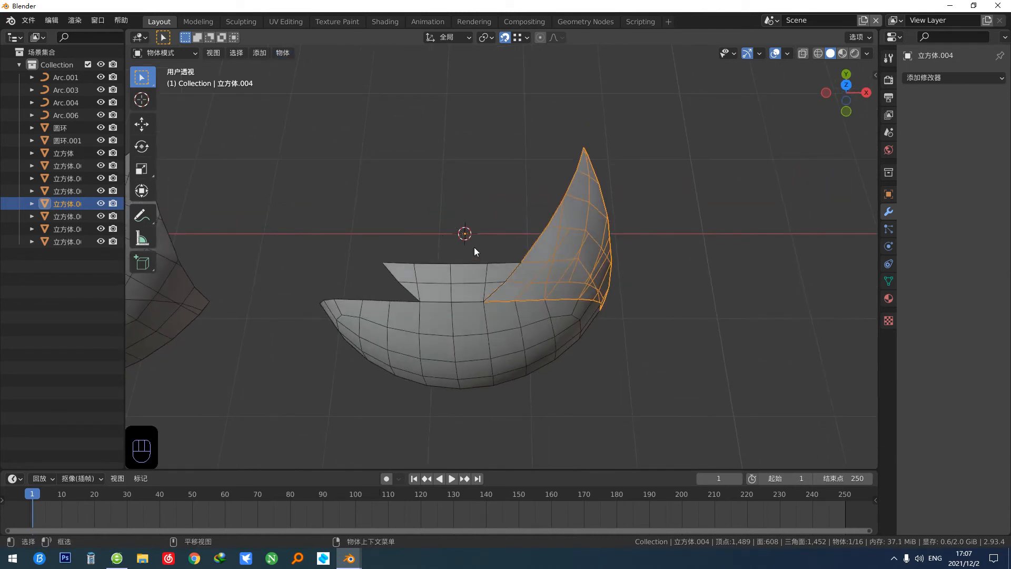
pyautogui.press('Tab')
pyautogui.press('Tab')
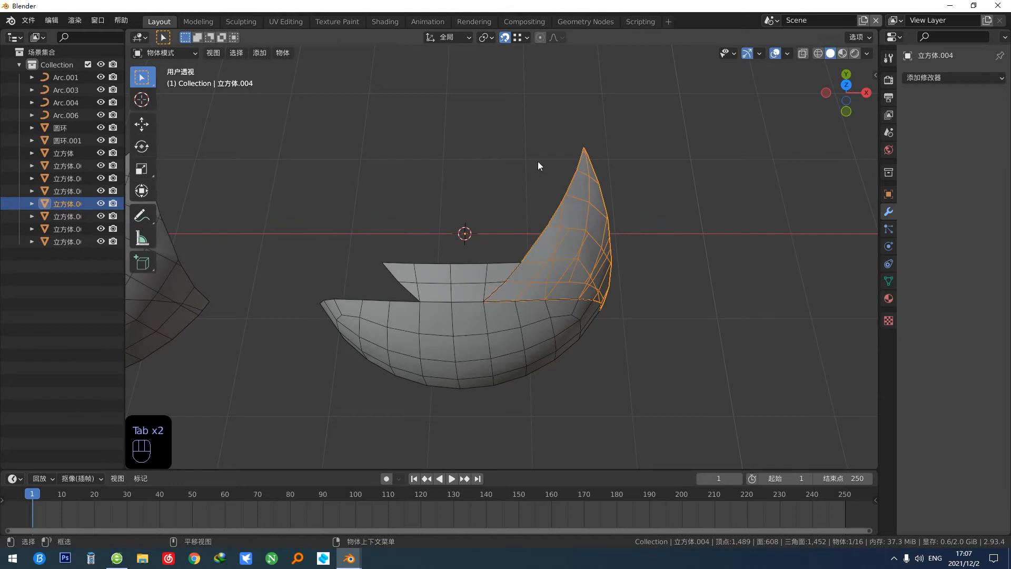
pyautogui.press('a')
pyautogui.press('Tab')
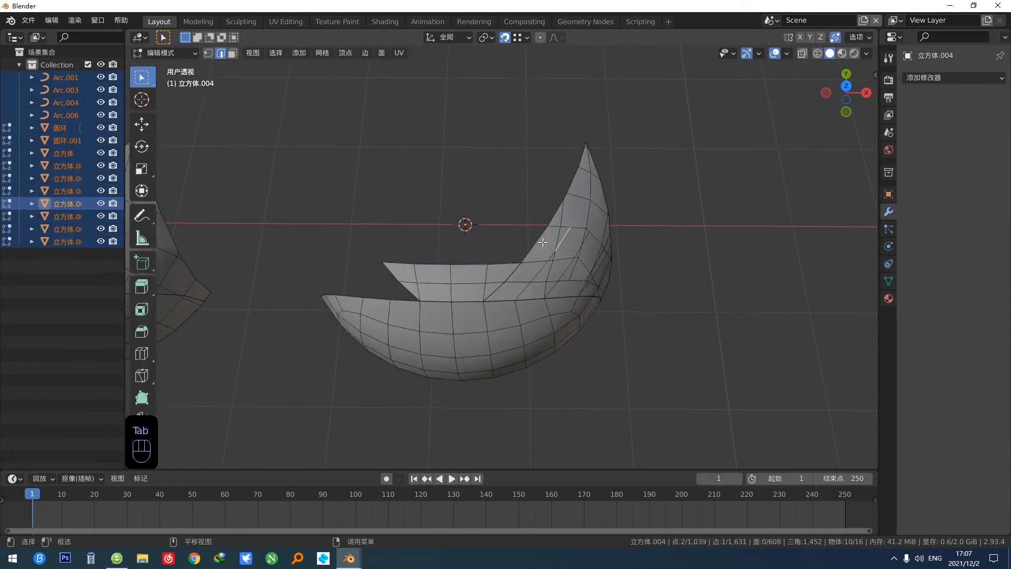
pyautogui.press('Tab')
# Step: Select only the patch object's entire mesh in Edit Mode and set the transform pivot point to 3D Cursor
pyautogui.click(606, 241)
pyautogui.press('Tab')
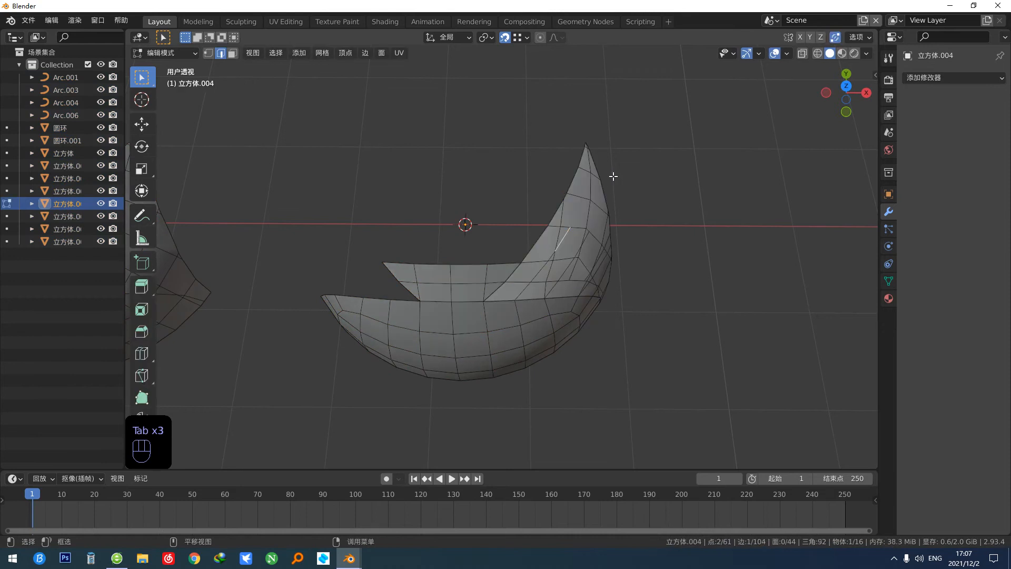
pyautogui.press('a')
pyautogui.click(483, 39)
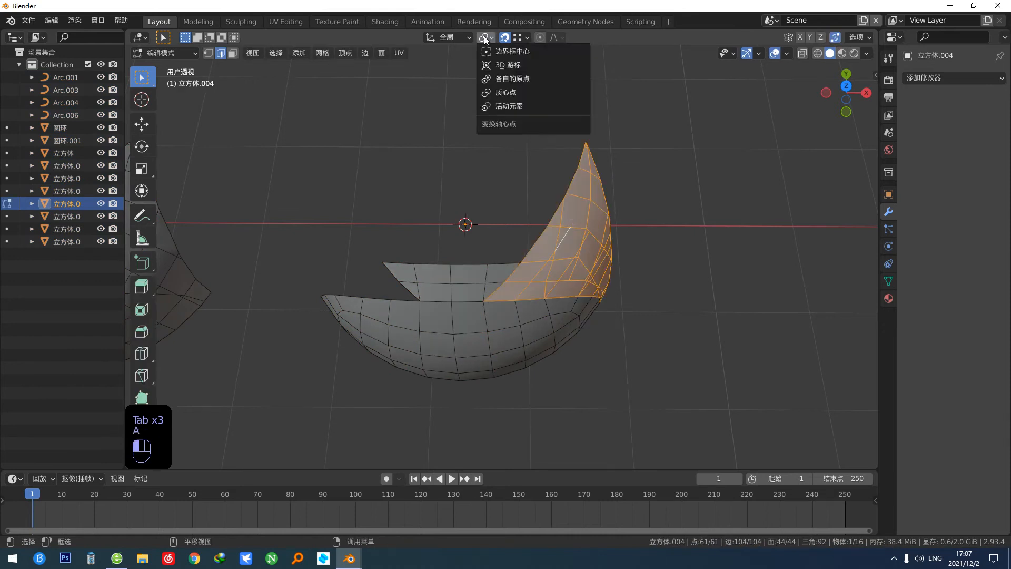
pyautogui.click(497, 67)
pyautogui.keyDown('shift'); pyautogui.moveTo(505, 168); pyautogui.dragTo(524, 218, button='middle'); pyautogui.keyUp('shift')
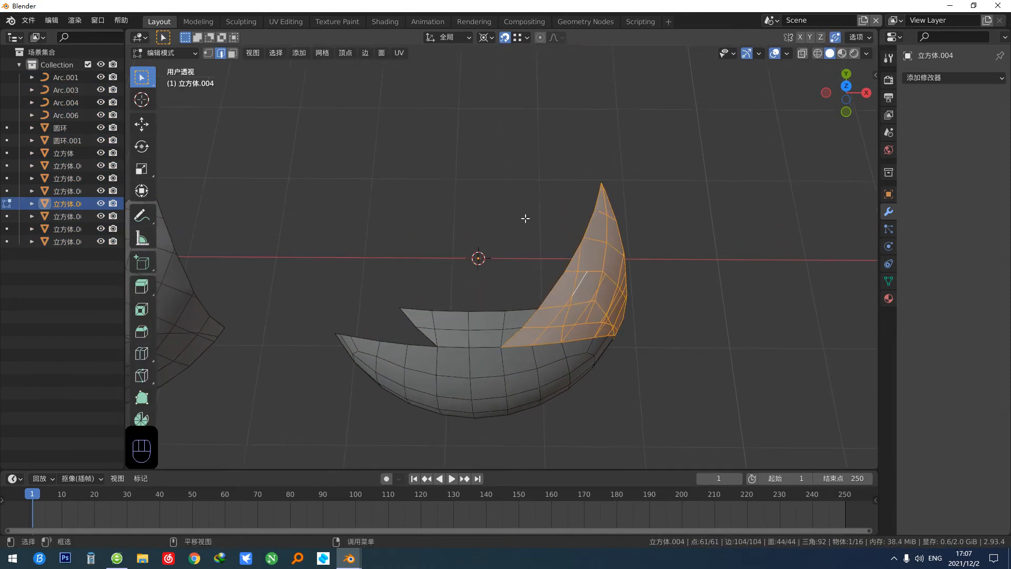
# Step: In the top view, rotate the patch mesh clockwise about the Z axis until it is centred in front of the cursor
pyautogui.press('e')
pyautogui.press('`')
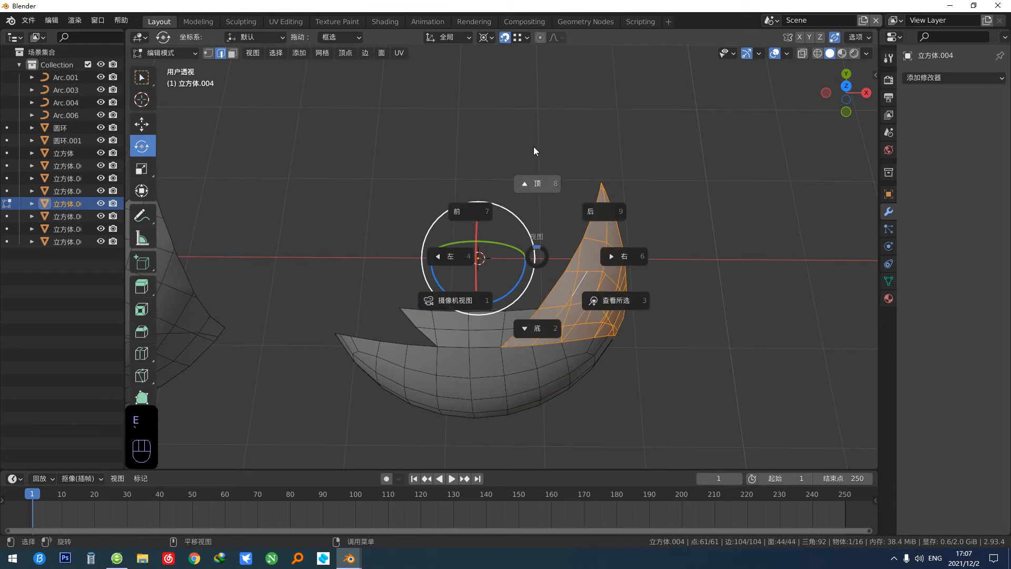
pyautogui.click(535, 213)
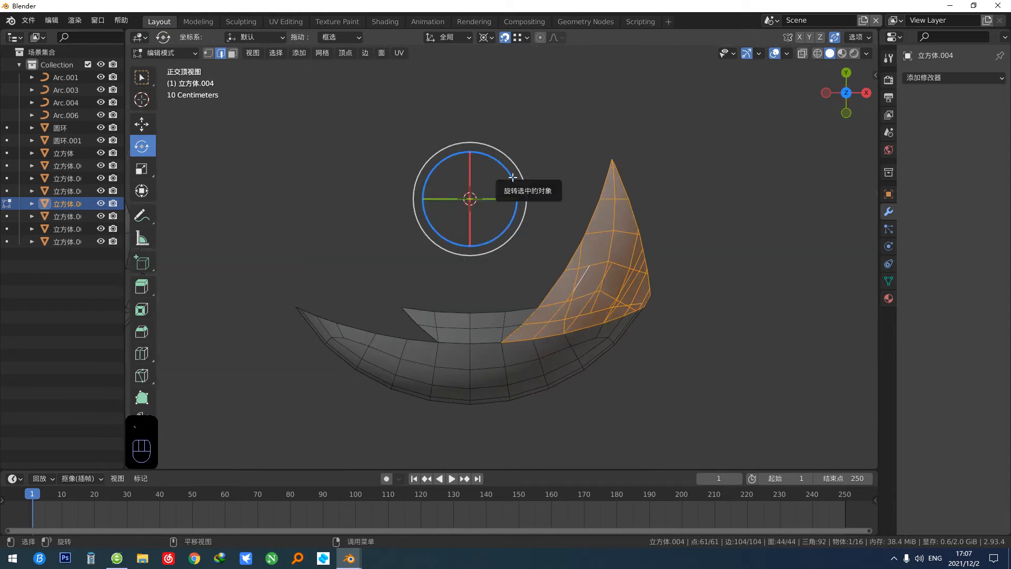
pyautogui.moveTo(512, 178); pyautogui.dragTo(501, 222)
# Step: Add a Mirror modifier to the patch object on the X axis, with Bisect X and Flip X enabled
pyautogui.press('Tab')
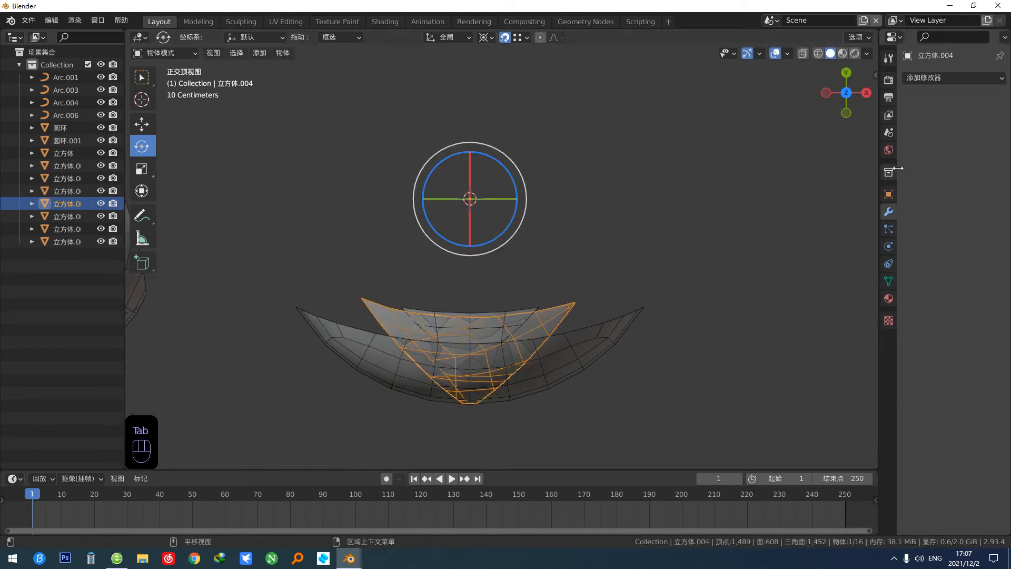
pyautogui.press('q')
pyautogui.click(615, 218)
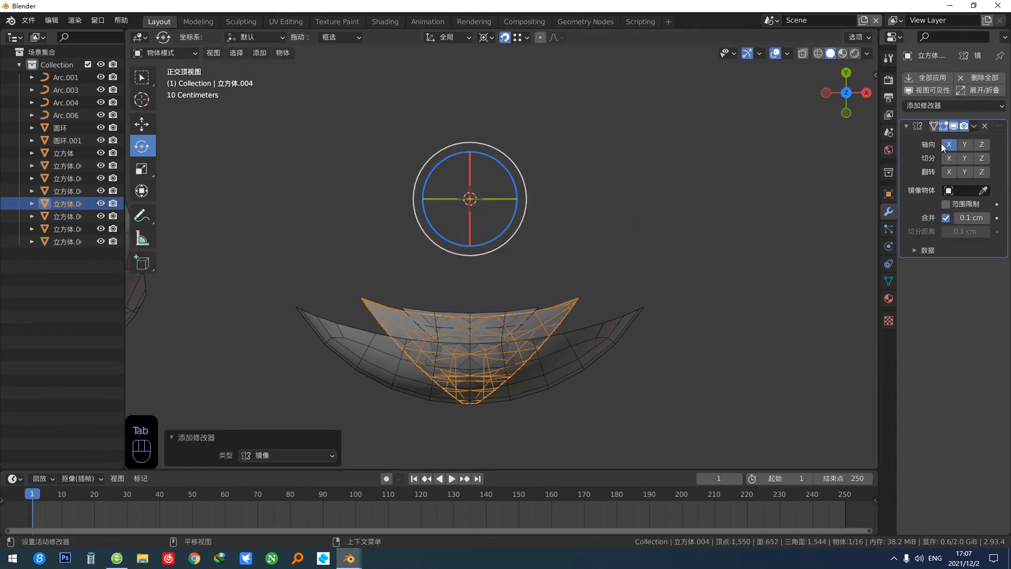
pyautogui.click(948, 158)
pyautogui.moveTo(658, 221); pyautogui.dragTo(526, 252, button='middle')
pyautogui.click(946, 173)
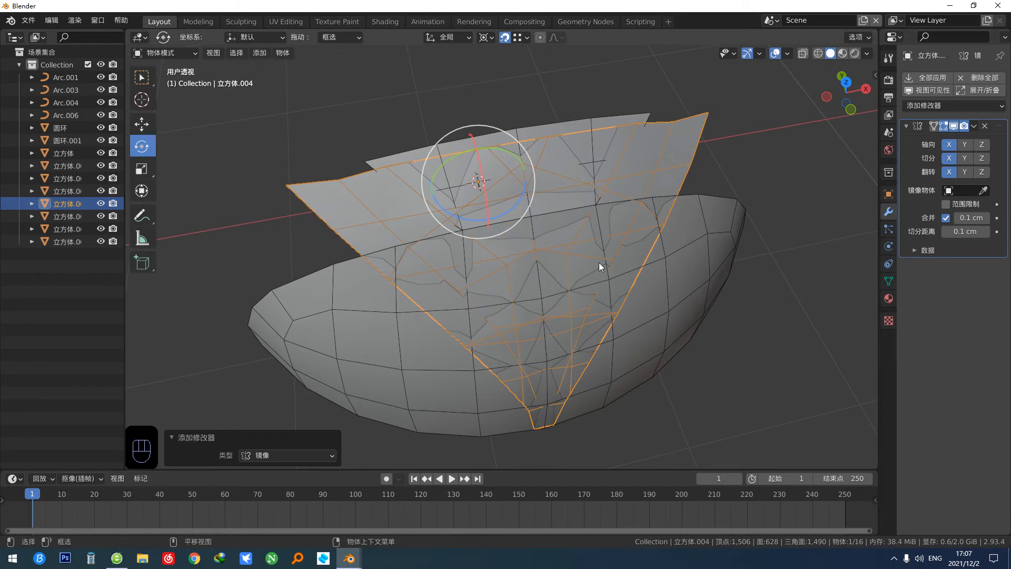
# Step: Apply all modifiers on the patch object and return to editing its mesh
pyautogui.keyDown('alt'); pyautogui.moveTo(599, 262); pyautogui.dragTo(589, 316, button='middle'); pyautogui.keyUp('alt')
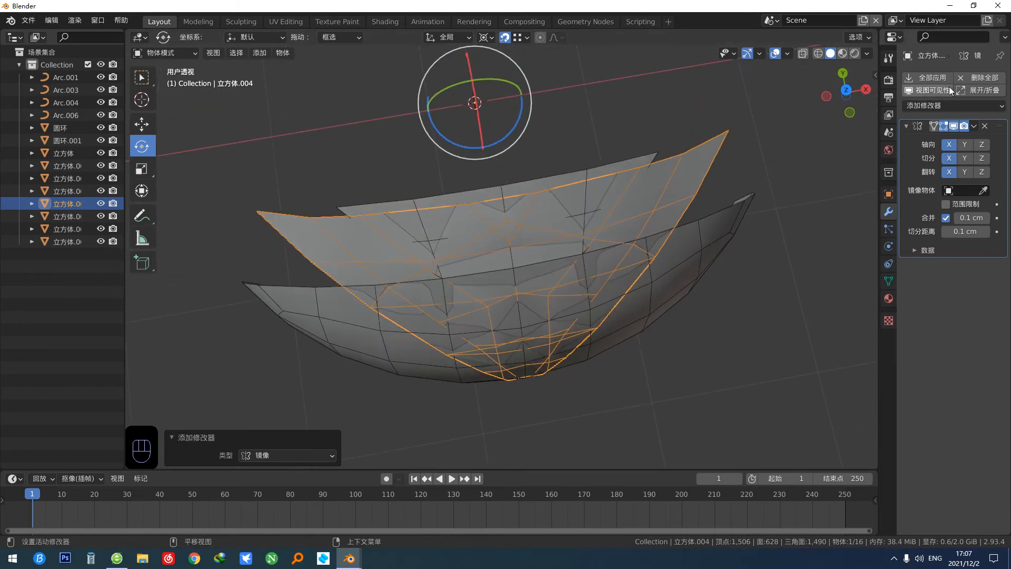
pyautogui.click(929, 77)
pyautogui.moveTo(595, 193); pyautogui.dragTo(588, 245, button='middle')
pyautogui.press('Tab')
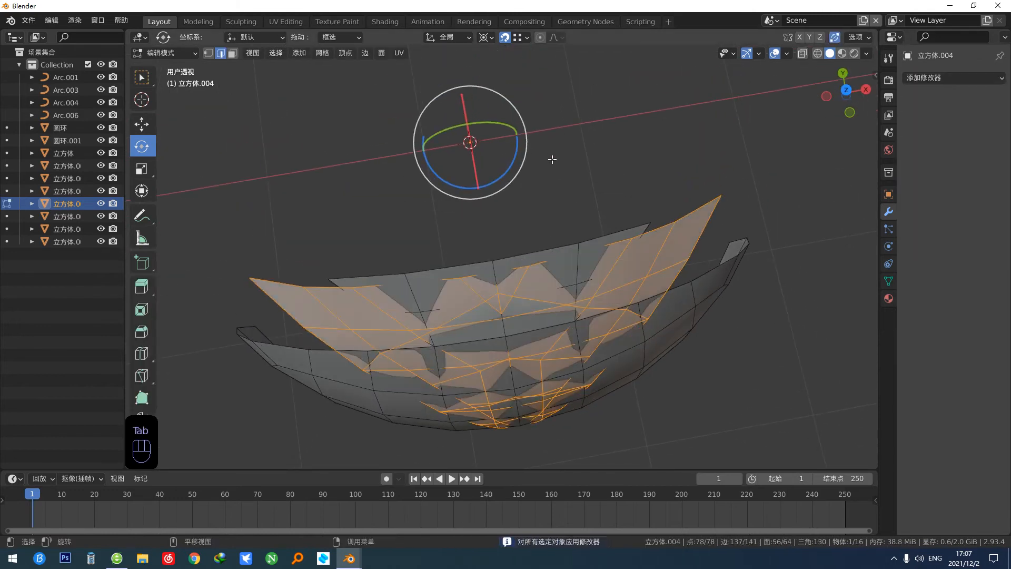
# Step: Rotate the patch mesh 60° about the Z axis around the 3D cursor, towards the shell's right-hand end
pyautogui.scroll(-2, 550, 160)
pyautogui.press('`')
pyautogui.keyDown('shift'); pyautogui.moveTo(521, 138); pyautogui.dragTo(520, 195, button='middle'); pyautogui.keyUp('shift')
pyautogui.keyDown('ctrl'); pyautogui.moveTo(536, 161); pyautogui.dragTo(592, 63); pyautogui.keyUp('ctrl')
pyautogui.moveTo(616, 210); pyautogui.dragTo(609, 266, button='middle')
pyautogui.scroll(2, 608, 266)
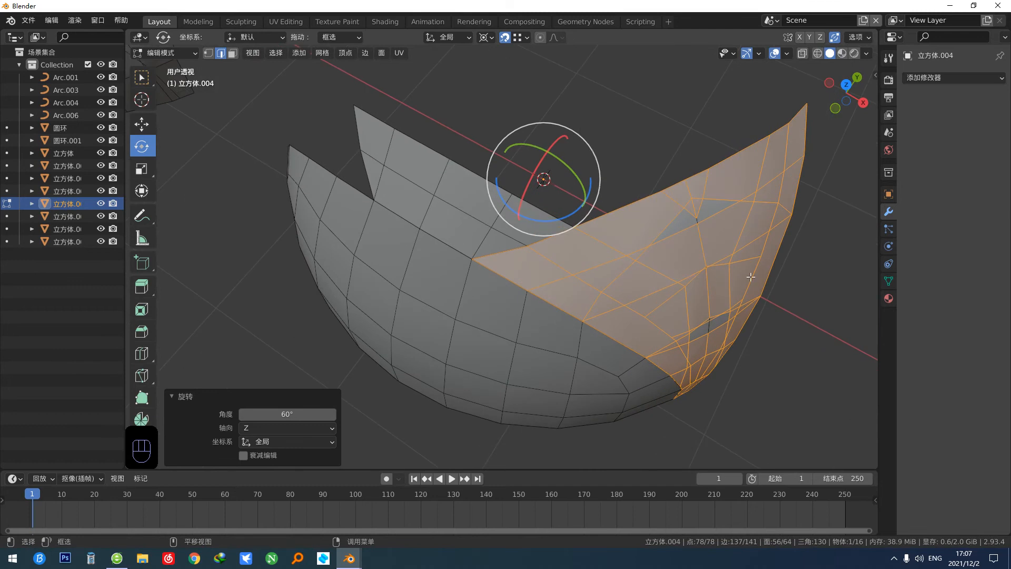
# Step: Undo the mesh rotation and the applied modifiers, going back to Object Mode with the patch's Mirror modifier still live
pyautogui.hotkey('ctrl', 'z')
pyautogui.hotkey('ctrl', 'z')
pyautogui.hotkey('ctrl', 'z')
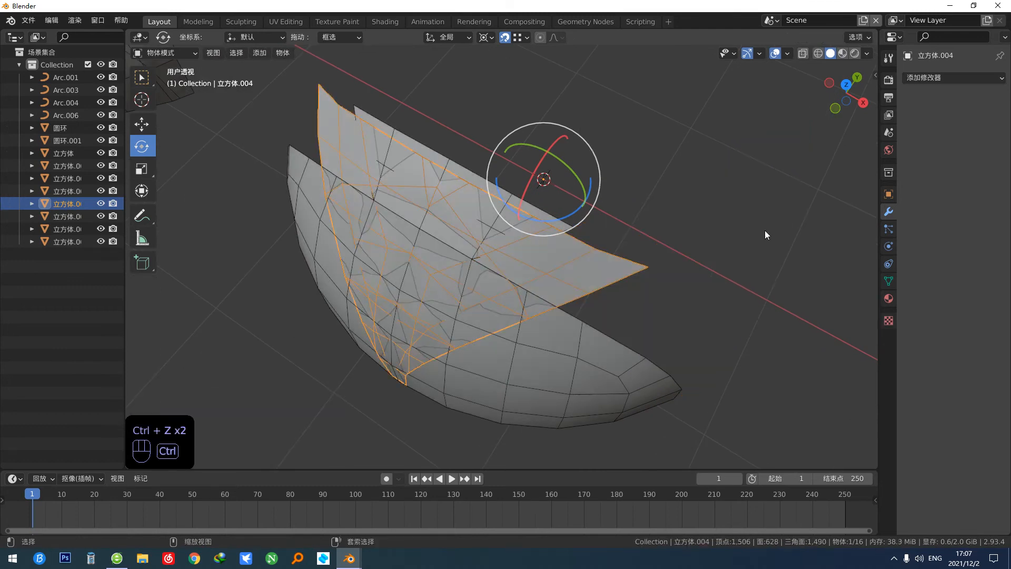
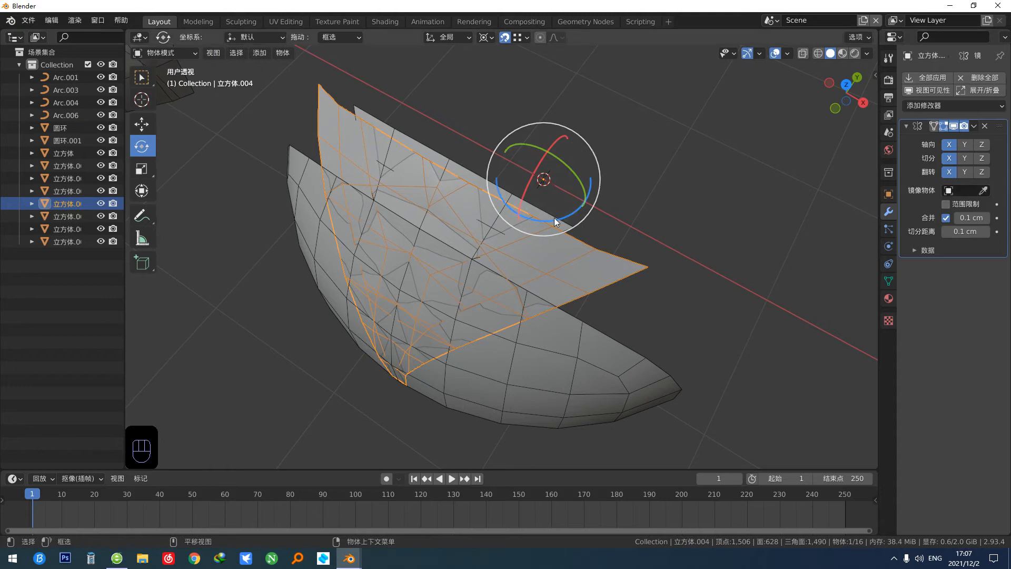
pyautogui.moveTo(555, 216); pyautogui.dragTo(630, 209)
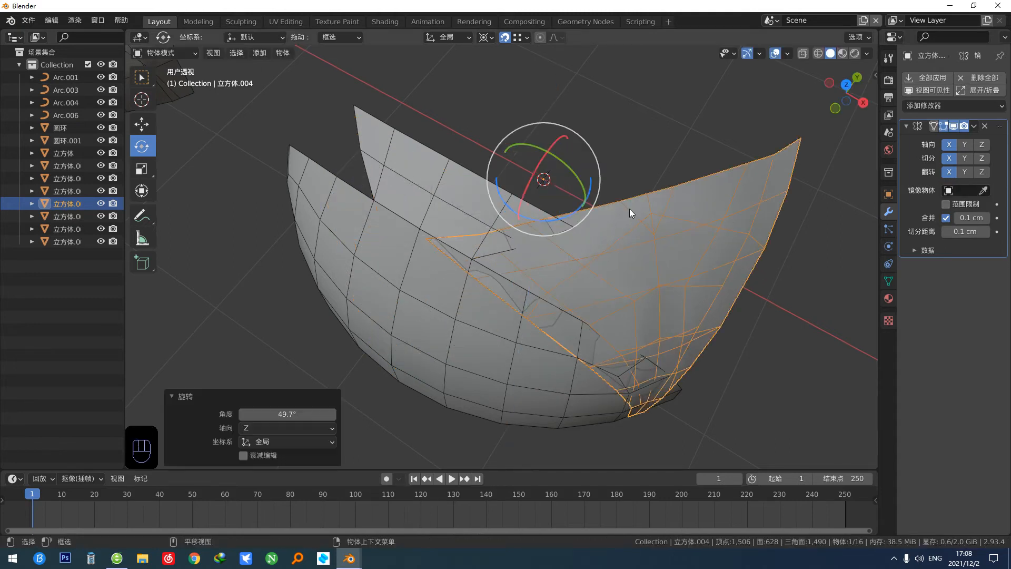
pyautogui.hotkey('ctrl', 'z')
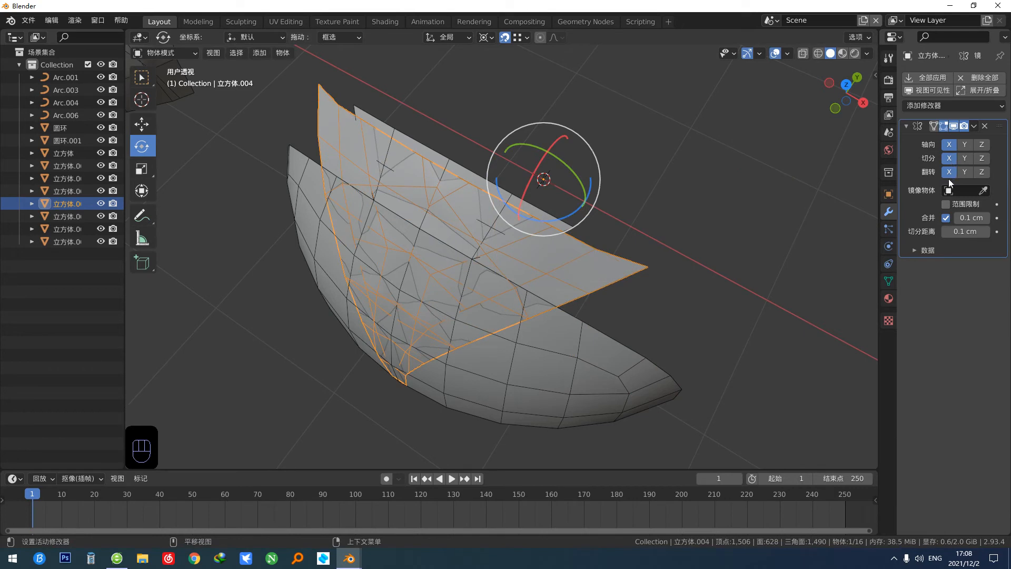
# Step: Turn off Flip X while keeping the X axis and Bisect X in the Mirror modifier, and isolate the patch to check it
pyautogui.click(952, 142)
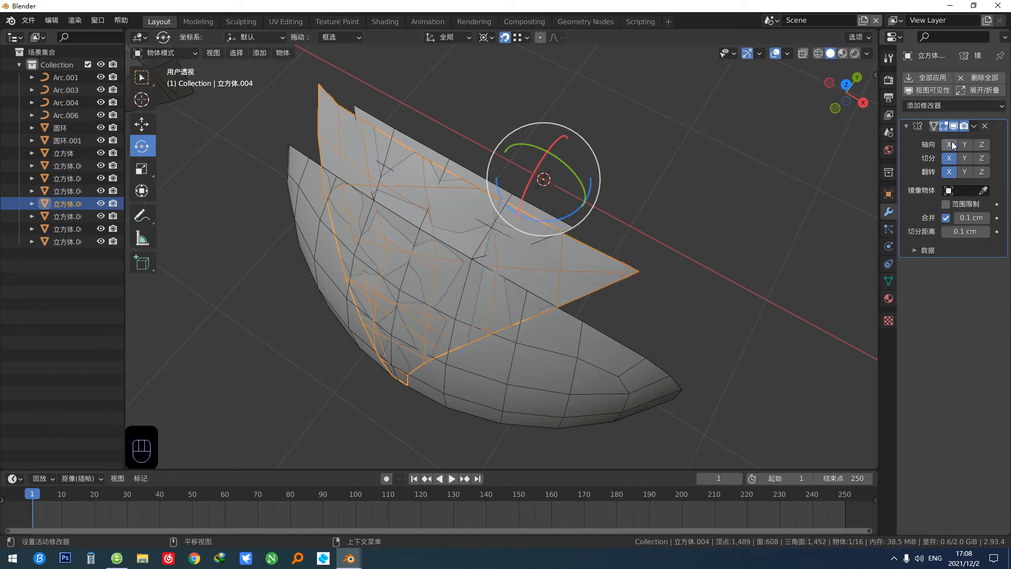
pyautogui.click(952, 143)
pyautogui.click(949, 173)
pyautogui.keyDown('alt'); pyautogui.moveTo(667, 241); pyautogui.dragTo(618, 248, button='middle'); pyautogui.keyUp('alt')
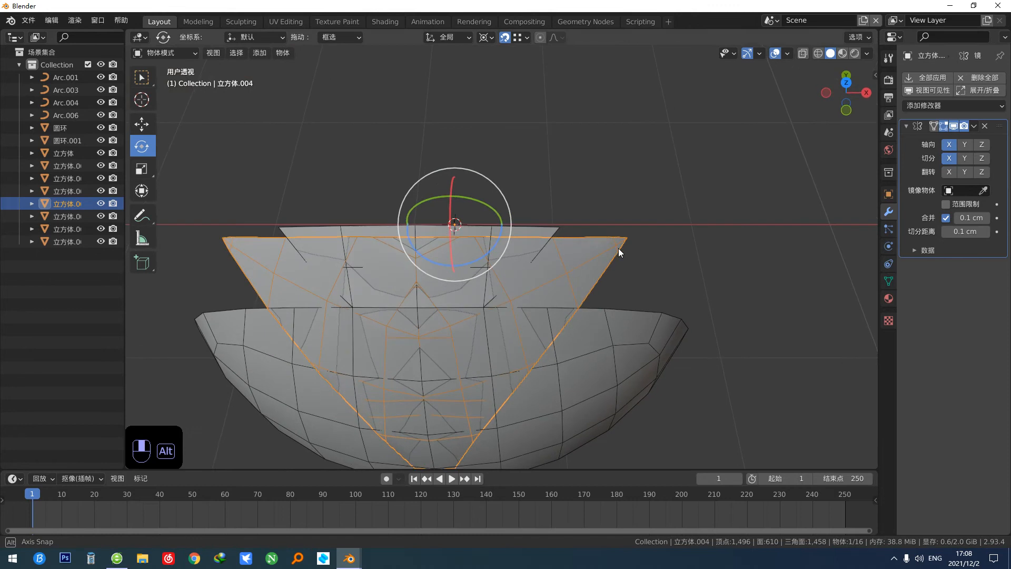
pyautogui.press('c')
pyautogui.keyDown('alt'); pyautogui.moveTo(559, 298); pyautogui.dragTo(662, 270, button='middle'); pyautogui.keyUp('alt')
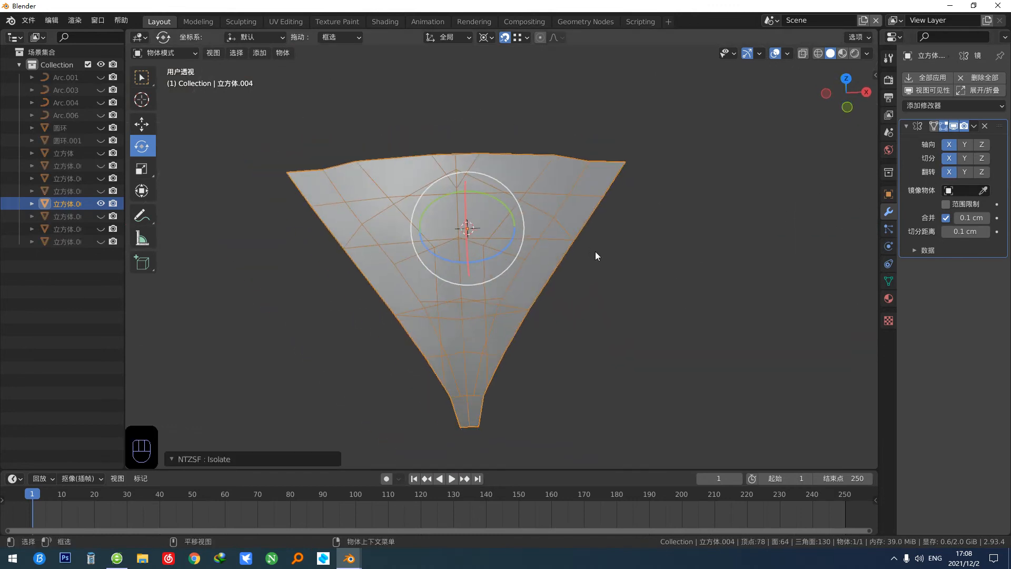
pyautogui.keyDown('alt'); pyautogui.moveTo(595, 252); pyautogui.dragTo(644, 308, button='middle'); pyautogui.keyUp('alt')
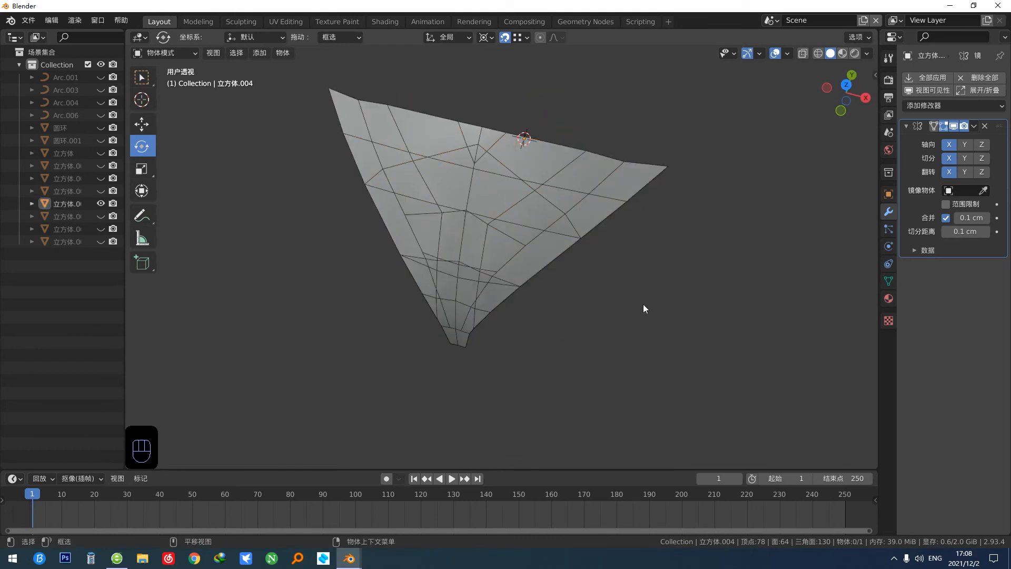
pyautogui.scroll(-2, 560, 314)
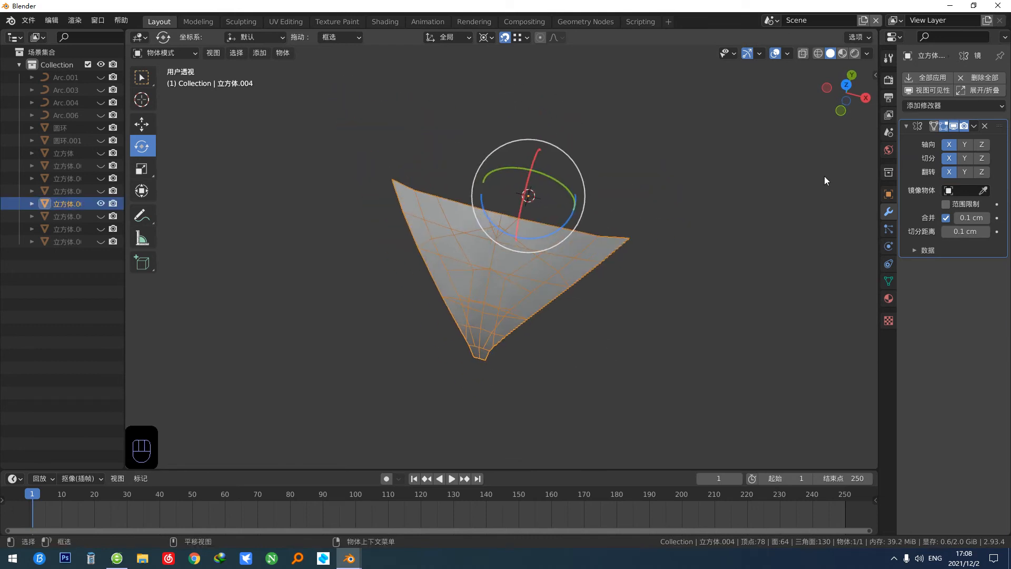
# Step: Apply all modifiers on the patch, enter Edit Mode in the top view, and bring the other objects back from isolation
pyautogui.click(922, 77)
pyautogui.press('Tab')
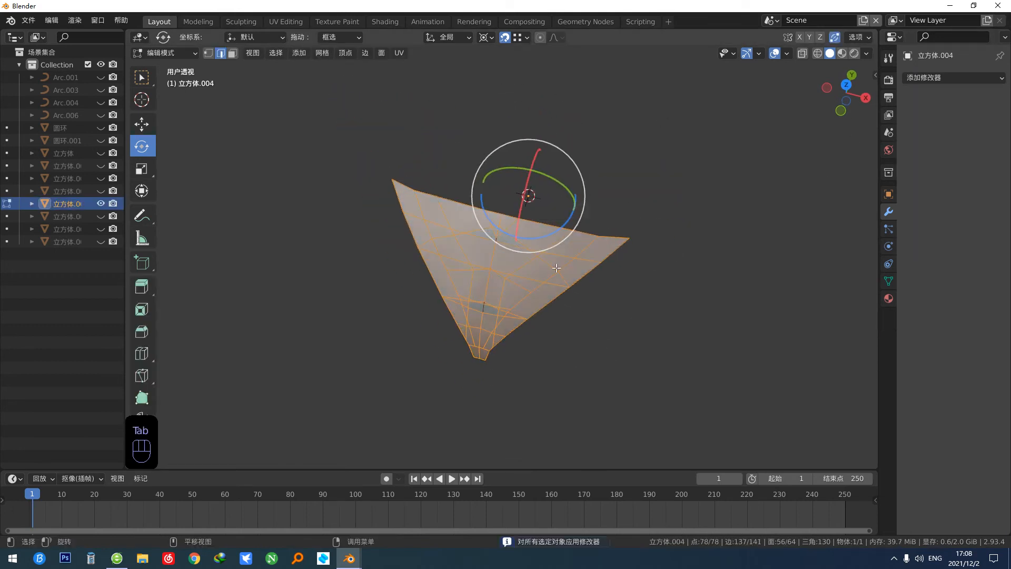
pyautogui.keyDown('alt'); pyautogui.moveTo(581, 283); pyautogui.dragTo(586, 145, button='middle'); pyautogui.keyUp('alt')
pyautogui.keyDown('shift'); pyautogui.moveTo(536, 169); pyautogui.dragTo(561, 251, button='middle'); pyautogui.keyUp('shift')
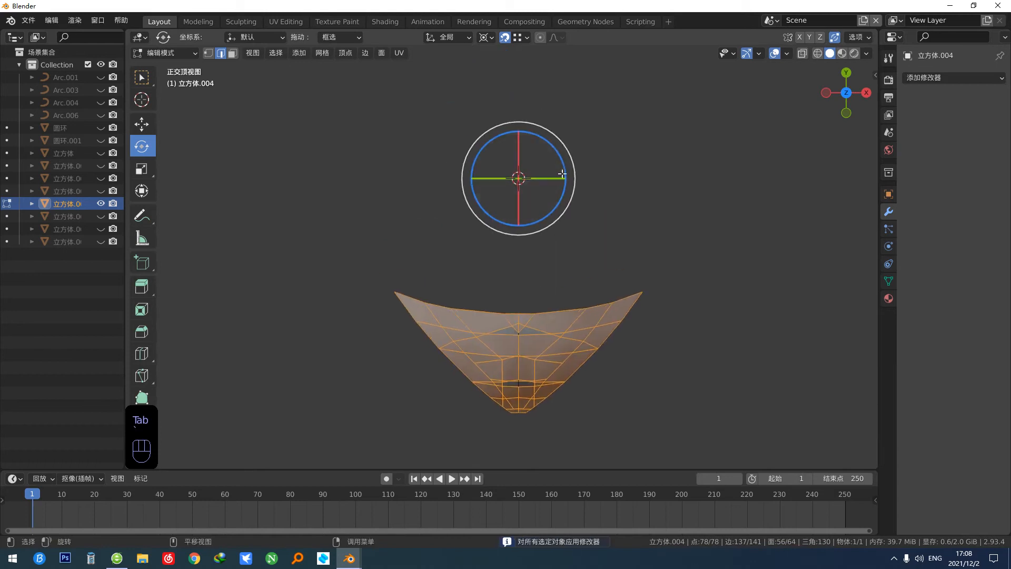
pyautogui.press('c')
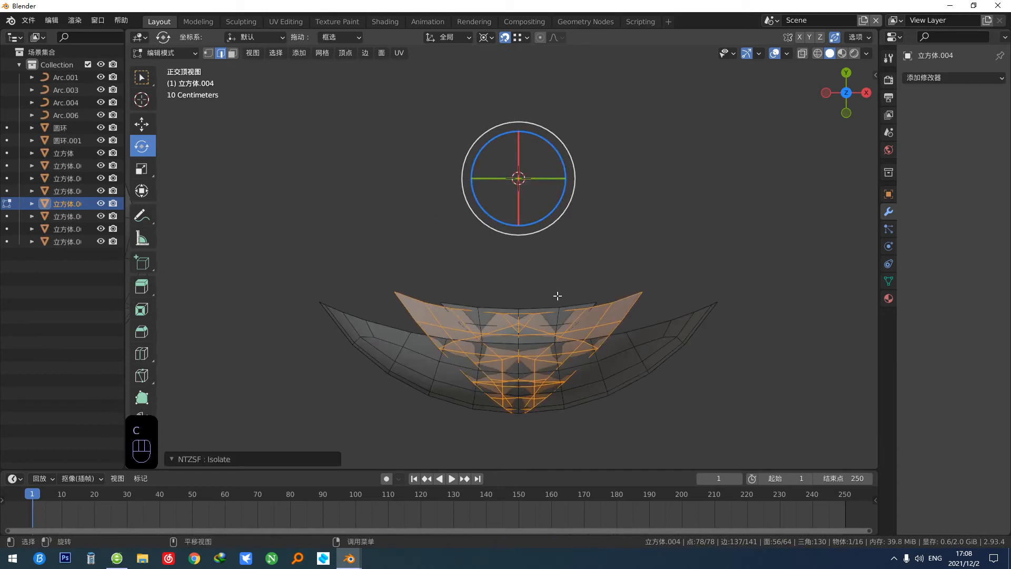
# Step: Rotate the whole patch mesh counterclockwise about the Z axis around the 3D cursor and leave Edit Mode
pyautogui.keyDown('ctrl'); pyautogui.moveTo(563, 160); pyautogui.dragTo(526, 79); pyautogui.keyUp('ctrl')
pyautogui.moveTo(568, 178); pyautogui.dragTo(601, 147, button='middle')
pyautogui.press('Tab')
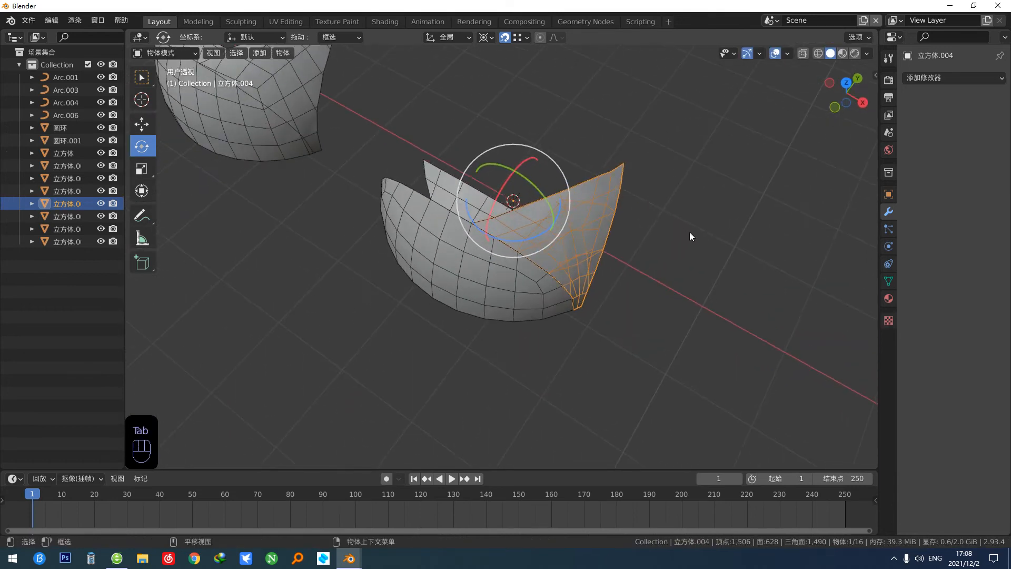
# Step: Re-enter Edit Mode on the patch and dissolve the two surplus edge loops crossing its middle area
pyautogui.press('Tab')
pyautogui.scroll(4, 542, 197)
pyautogui.keyDown('shift'); pyautogui.moveTo(542, 197); pyautogui.dragTo(504, 239, button='middle'); pyautogui.keyUp('shift')
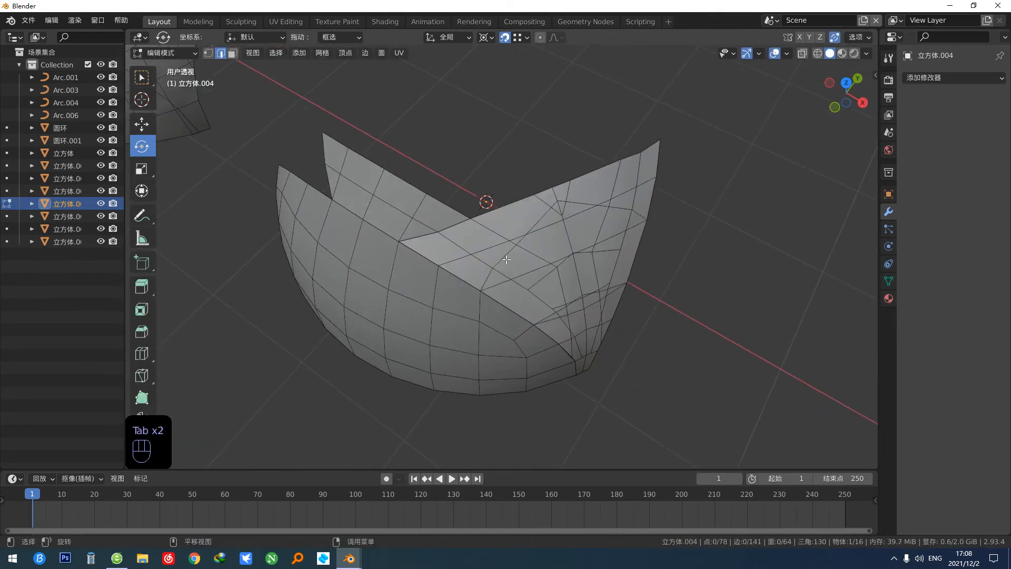
pyautogui.keyDown('alt'); pyautogui.click(507, 257); pyautogui.keyUp('alt')
pyautogui.hotkey('ctrl', 'x')
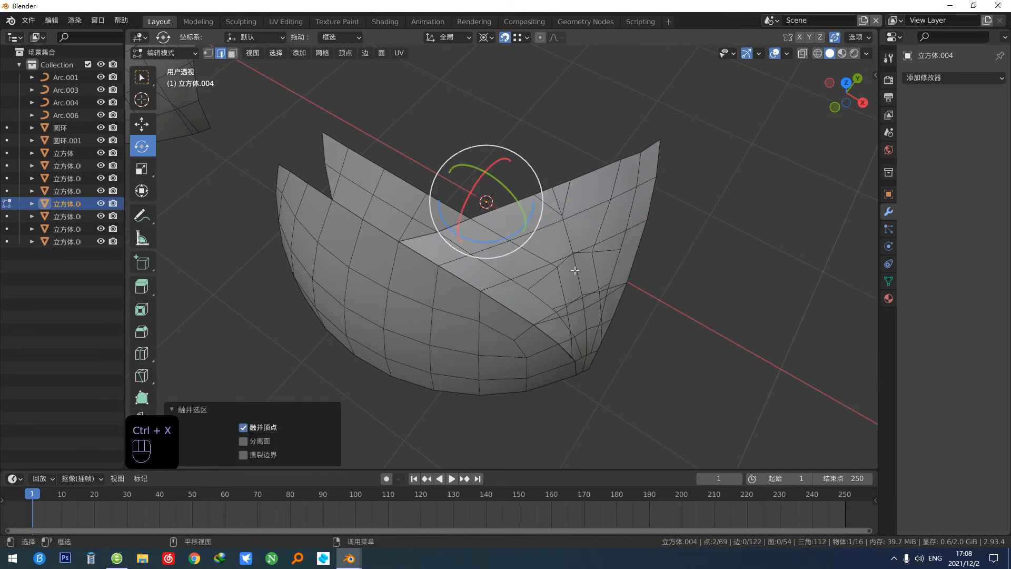
pyautogui.scroll(5, 547, 247)
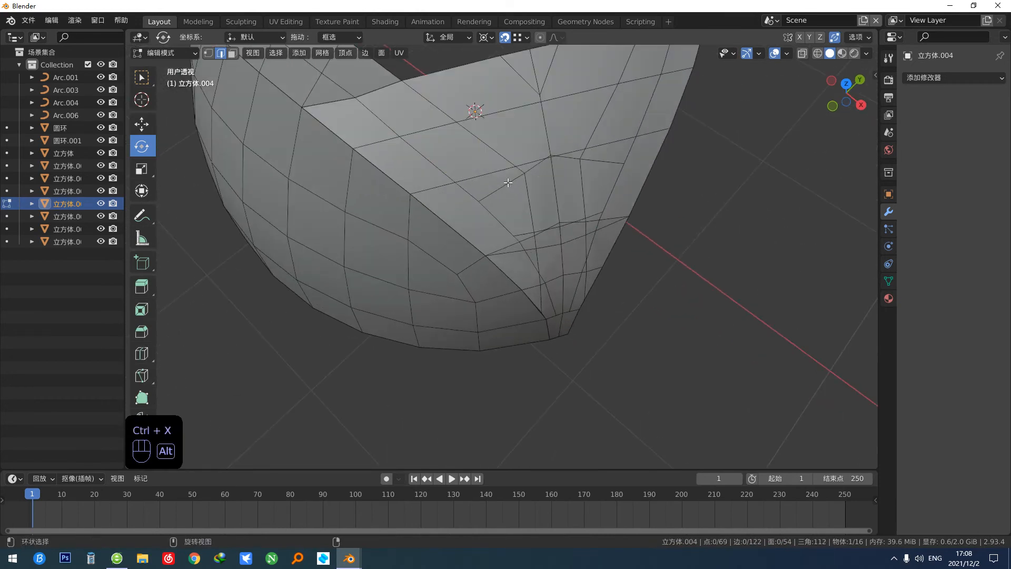
pyautogui.keyDown('alt'); pyautogui.click(517, 188); pyautogui.keyUp('alt')
pyautogui.hotkey('ctrl', 'x')
# Step: Dissolve the two overlapping edge loops that run across the lower part of the patch
pyautogui.moveTo(517, 187); pyautogui.dragTo(574, 191, button='middle')
pyautogui.scroll(2, 530, 225)
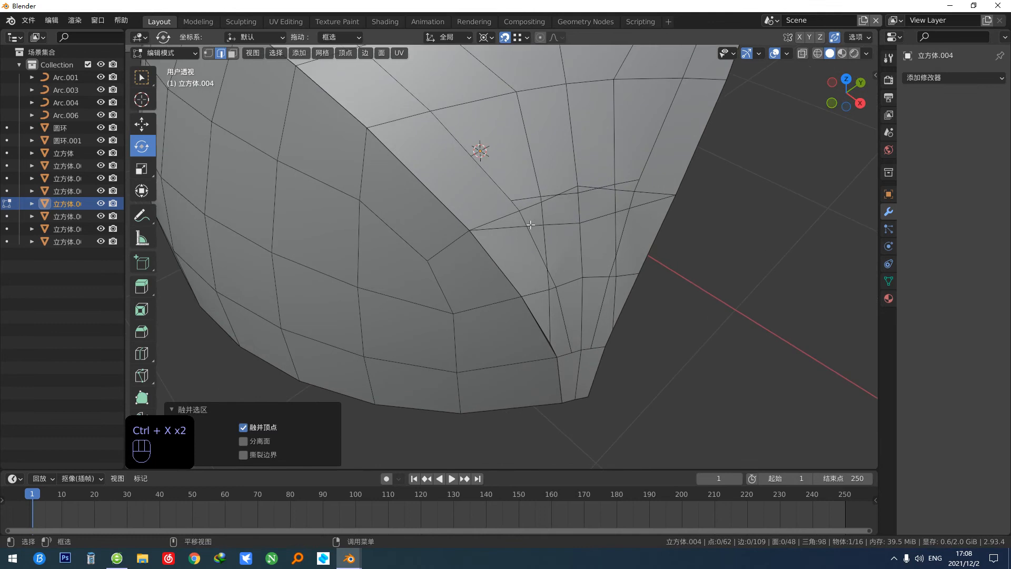
pyautogui.keyDown('alt'); pyautogui.click(507, 215); pyautogui.keyUp('alt')
pyautogui.hotkey('ctrl', 'x')
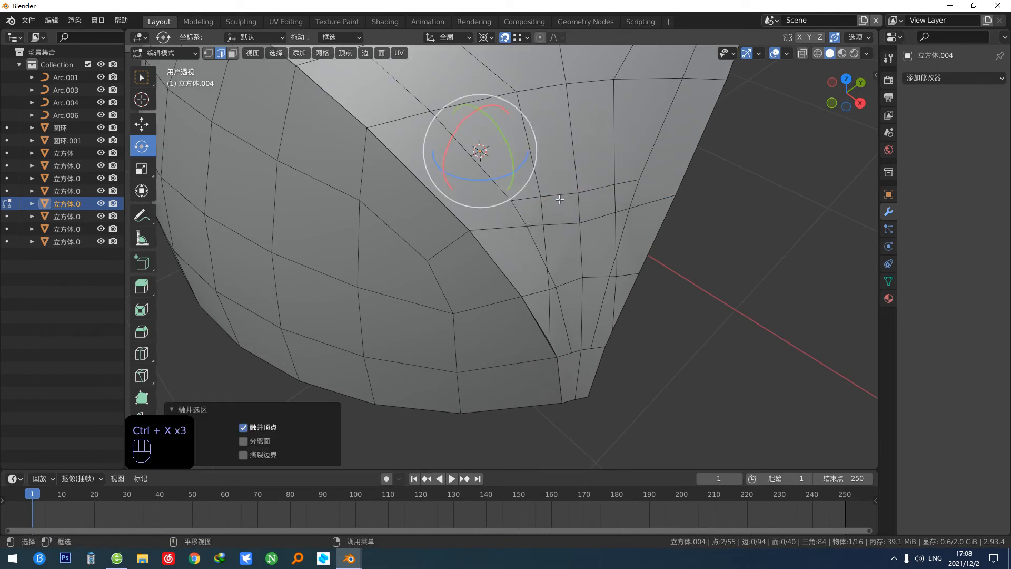
pyautogui.keyDown('alt'); pyautogui.click(563, 194); pyautogui.keyUp('alt')
pyautogui.hotkey('ctrl', 'x')
# Step: Dissolve the single surplus edge left of the patch's centre line and the short edge line continuing below it towards the tip
pyautogui.moveTo(557, 239); pyautogui.dragTo(531, 246, button='middle')
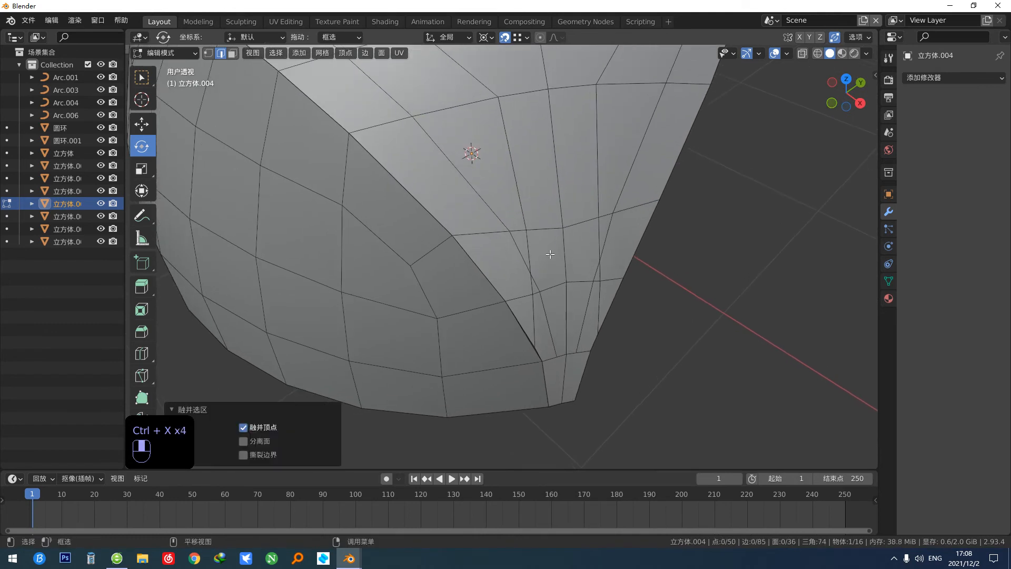
pyautogui.click(535, 261)
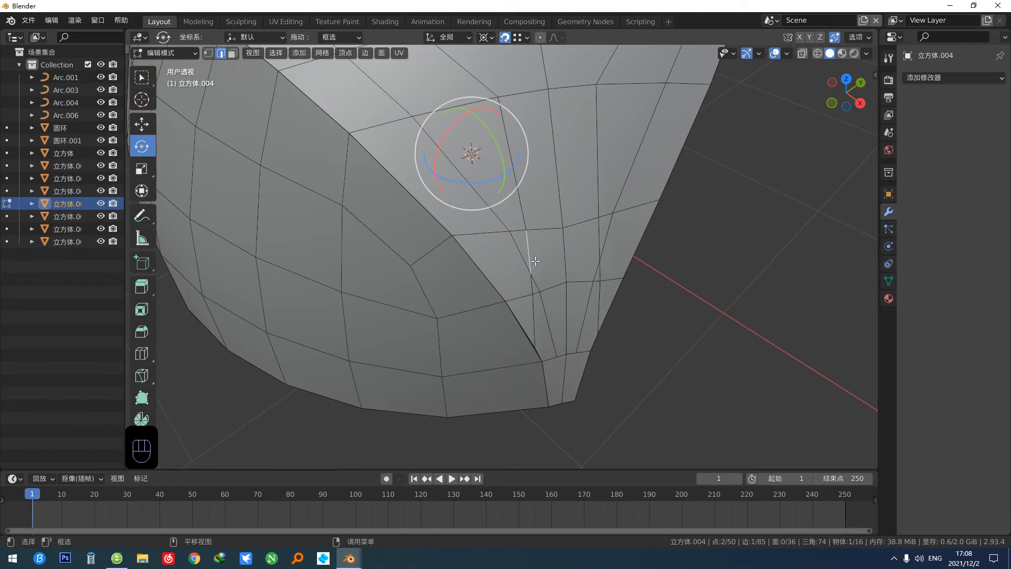
pyautogui.hotkey('ctrl', 'x')
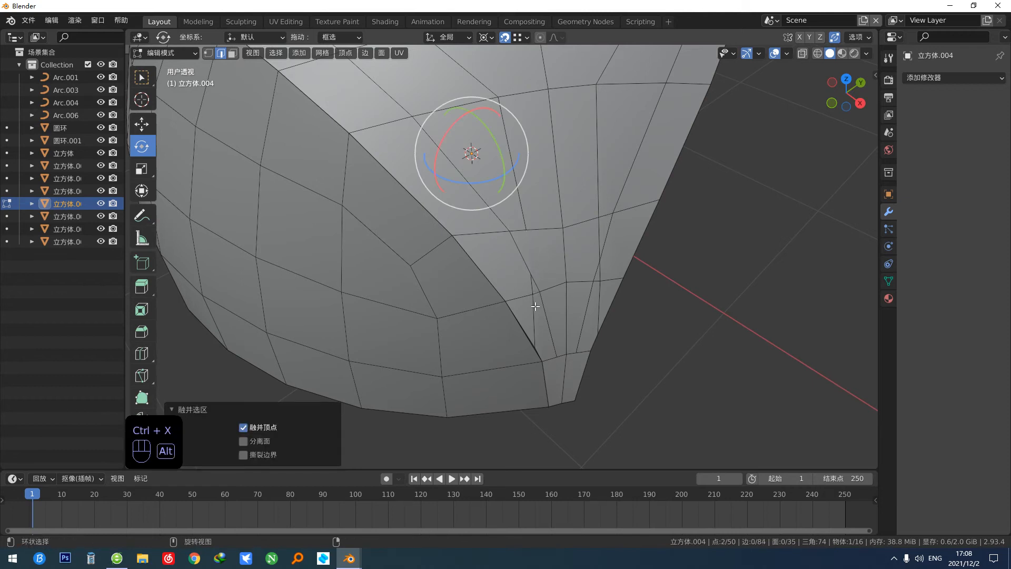
pyautogui.keyDown('alt'); pyautogui.click(535, 300); pyautogui.keyUp('alt')
pyautogui.hotkey('ctrl', 'x')
# Step: Apply Set Edge Flow to the two slanted edges just below the centre of the patch's upper border, with tension 180 and 1 iteration
pyautogui.moveTo(550, 325); pyautogui.dragTo(521, 299, button='middle')
pyautogui.keyDown('alt'); pyautogui.click(532, 178); pyautogui.keyUp('alt')
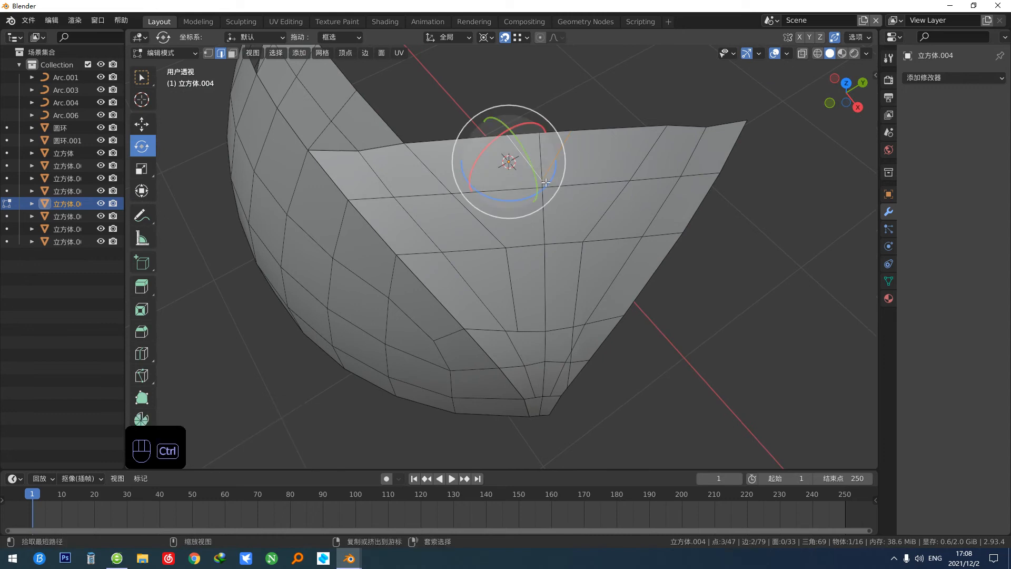
pyautogui.hotkey('shift', 's')
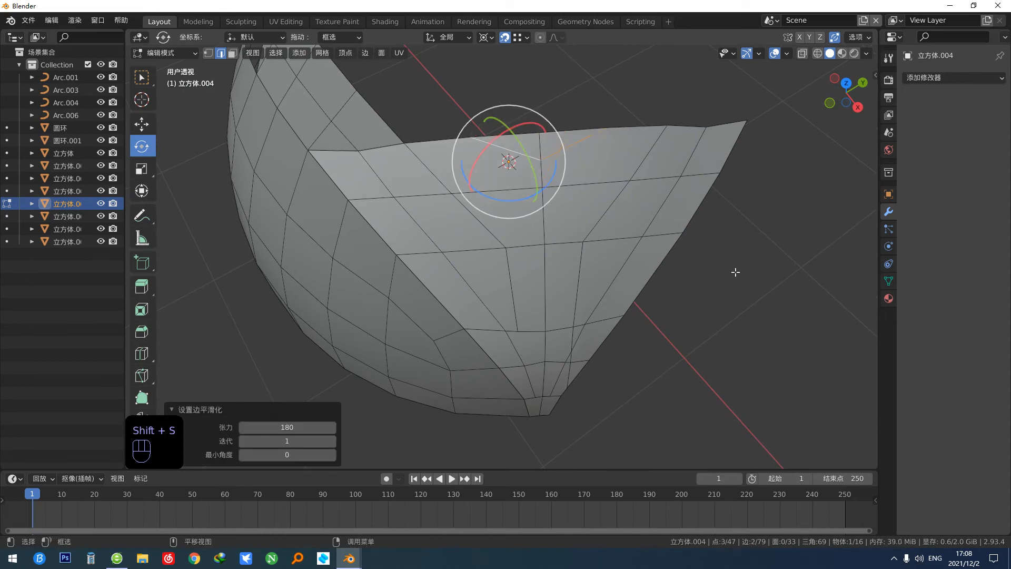
# Step: Knife-cut a new edge line from the upper border vertex left of centre down to the third row, and dissolve the old slanted edge beside it
pyautogui.hotkey('alt', 'c')
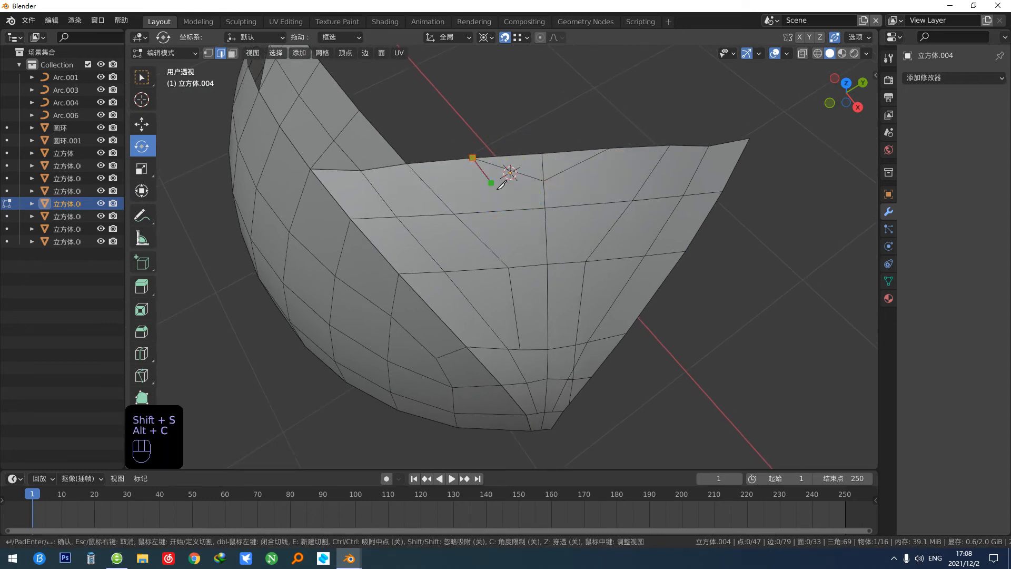
pyautogui.click(530, 265)
pyautogui.rightClick(538, 186)
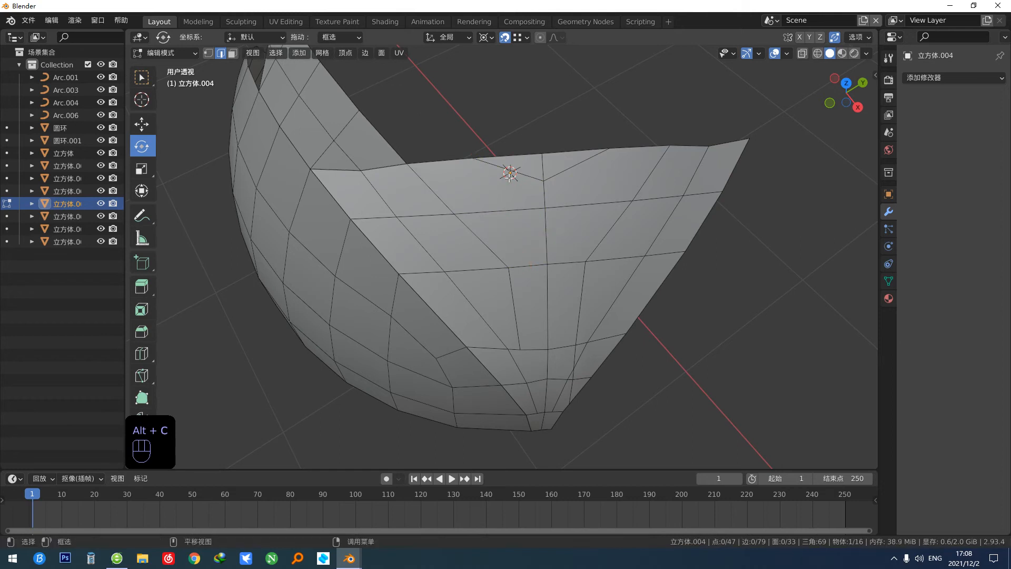
pyautogui.hotkey('alt', 'c')
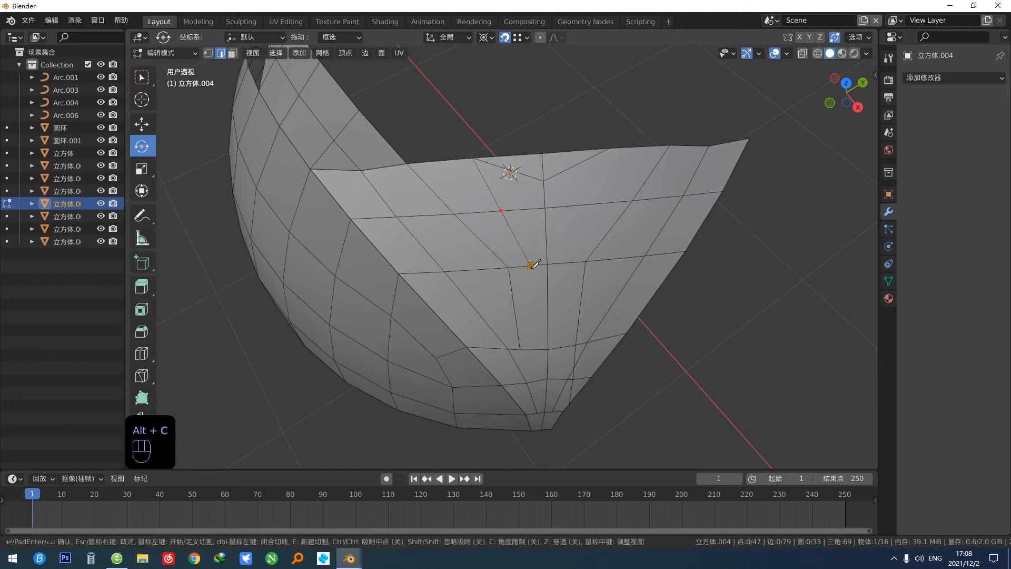
pyautogui.press('space')
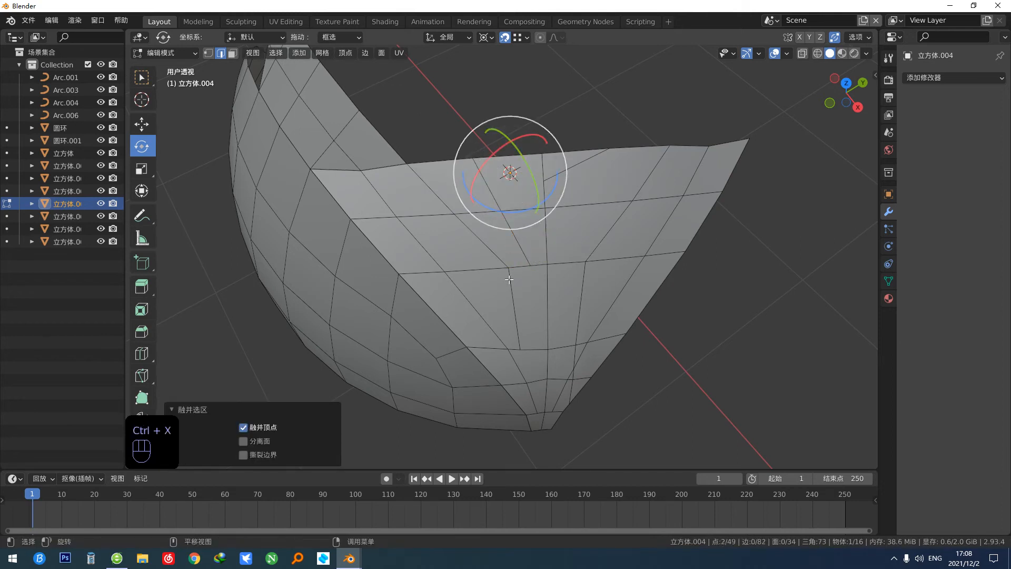
# Step: Slide the vertices left of the new cut in the third and second rows along their edges, by factors of about 0.303 and 0.083
pyautogui.press('1')
pyautogui.press('g')
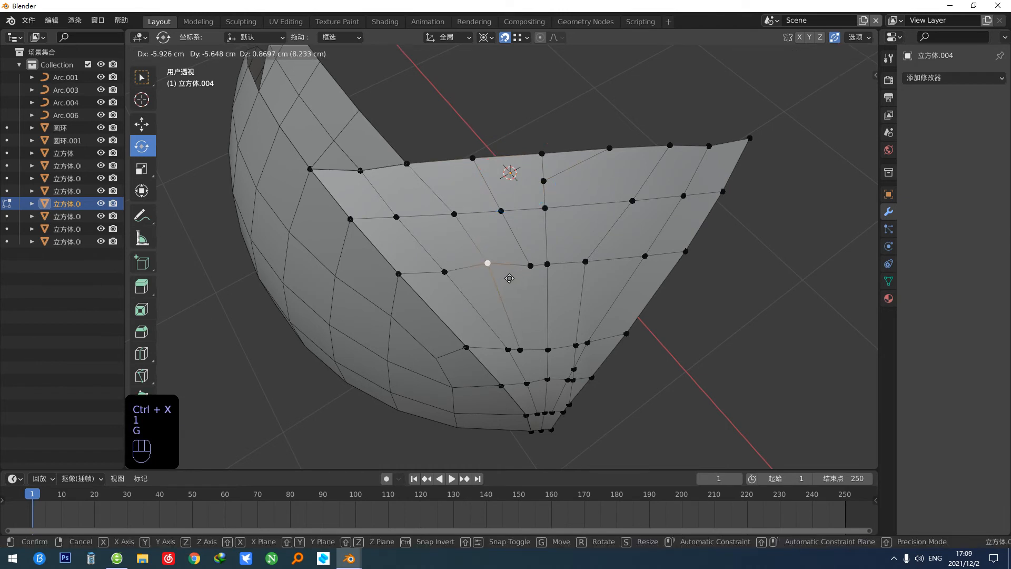
pyautogui.press('g')
pyautogui.click(500, 279)
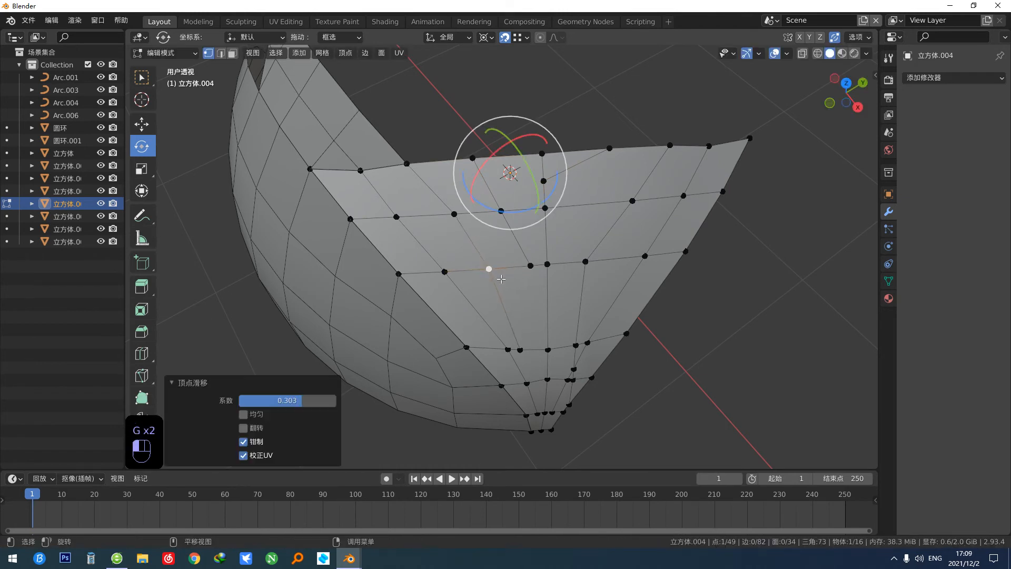
pyautogui.click(455, 217)
pyautogui.press('g')
pyautogui.press('g')
pyautogui.click(450, 222)
# Step: Knife-cut an edge near the patch's narrow tip, extending the left vertical edge line down to the bottom border
pyautogui.moveTo(526, 279)
pyautogui.mouseDown(button='middle')
pyautogui.moveTo(518, 226)
pyautogui.moveTo(537, 293)
pyautogui.mouseUp(button='middle')
pyautogui.hotkey('alt', 'c')
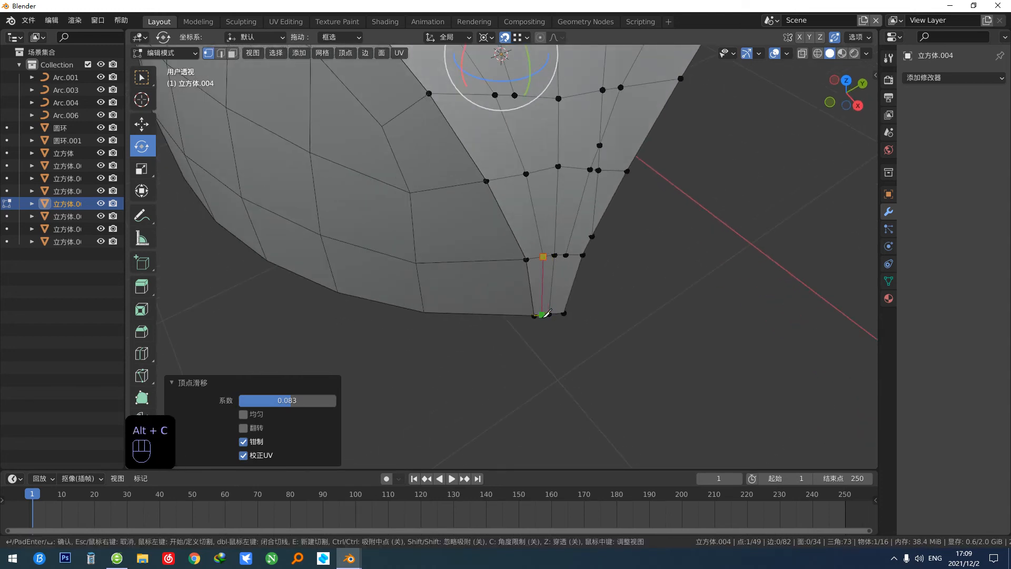
pyautogui.click(542, 314)
pyautogui.press('Return')
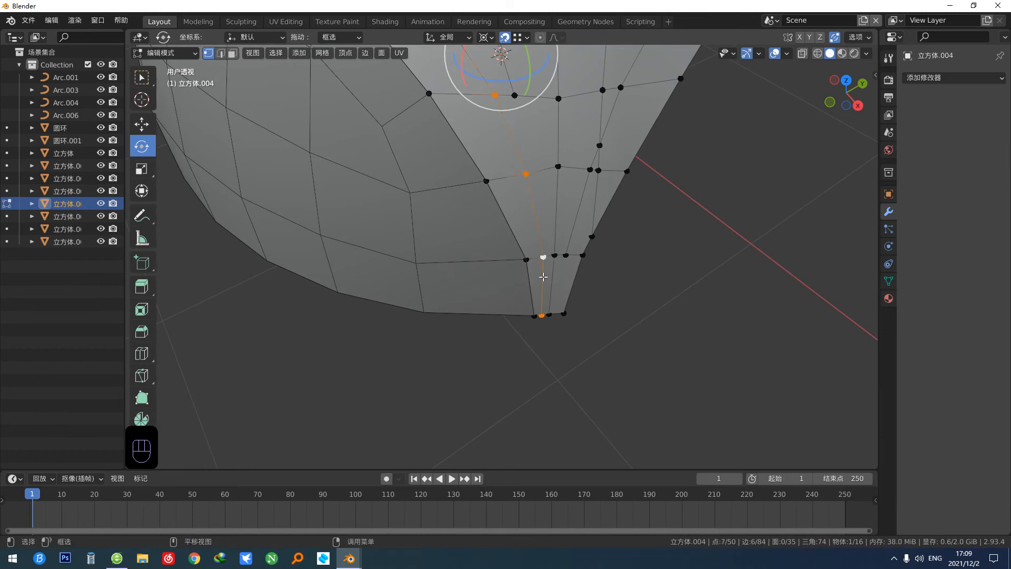
# Step: Try Set Edge Flow on the whole left vertical edge line down to the tip, and undo it
pyautogui.press('2')
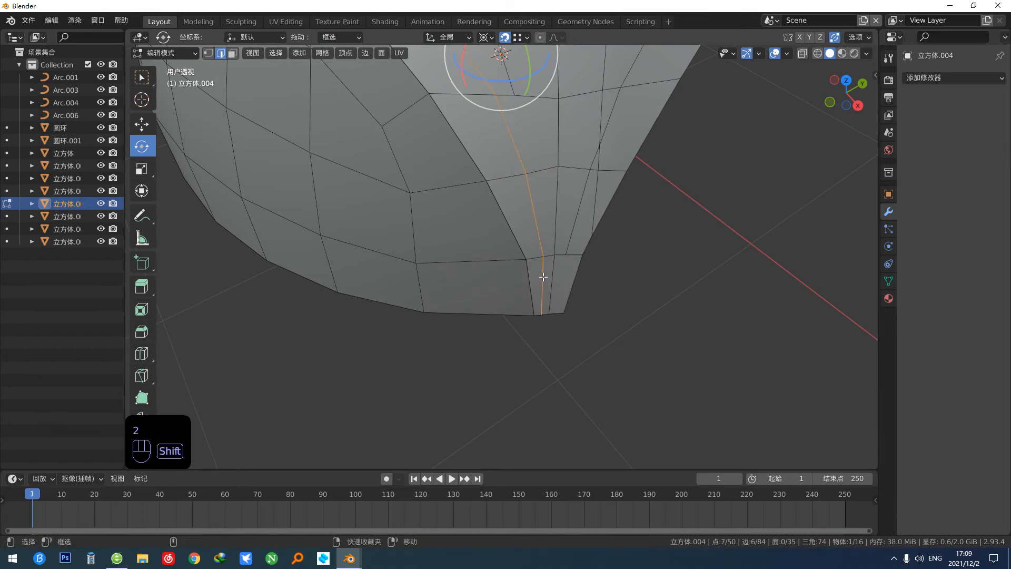
pyautogui.hotkey('shift', 's')
pyautogui.moveTo(527, 225); pyautogui.dragTo(365, 248, button='middle')
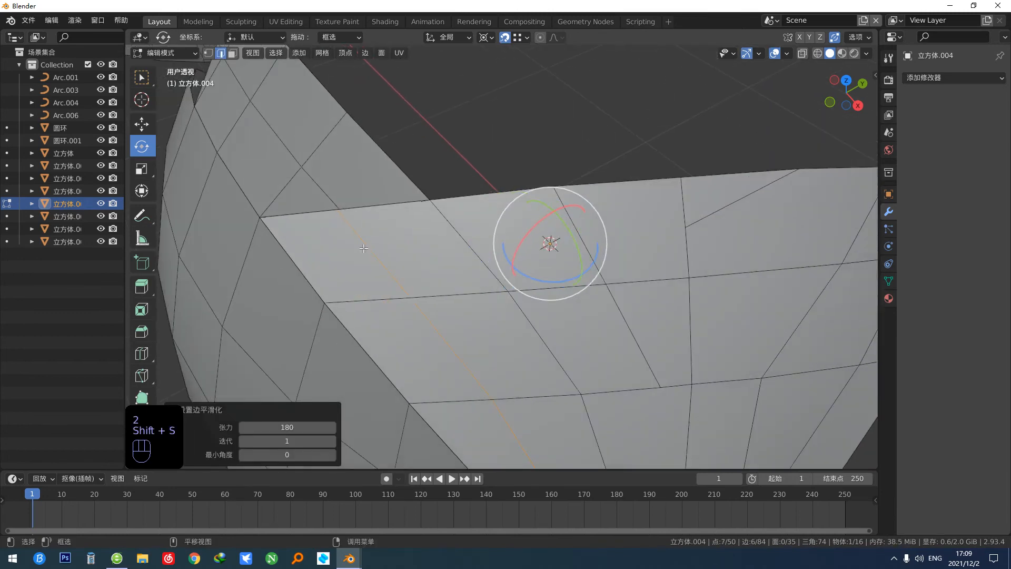
pyautogui.hotkey('ctrl', 'z')
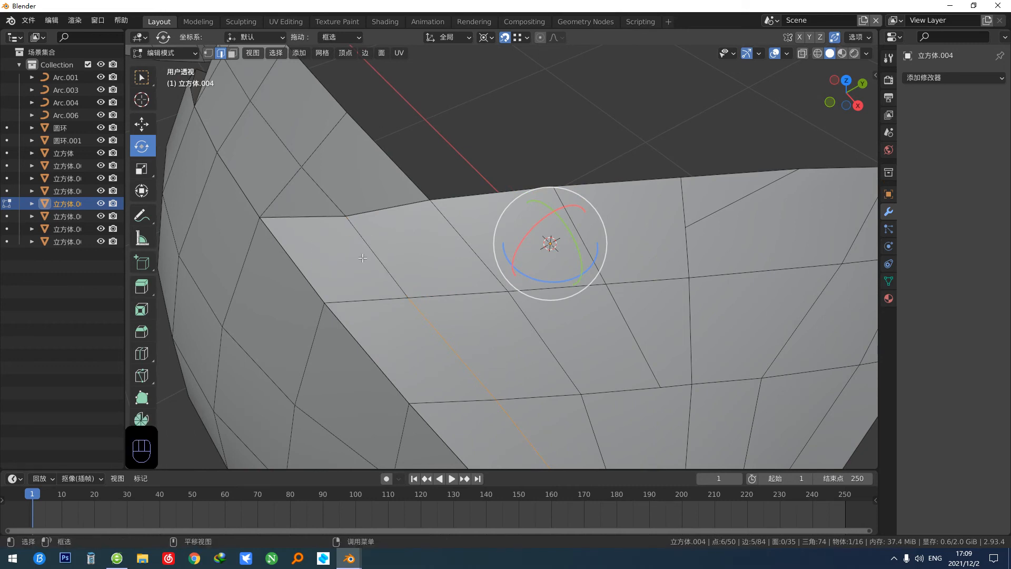
# Step: Apply Set Edge Flow to the left vertical edge line and separately to the line beside it, leaving out their topmost segments
pyautogui.moveTo(318, 272); pyautogui.dragTo(364, 257, button='middle')
pyautogui.hotkey('shift', 's')
pyautogui.moveTo(451, 285); pyautogui.dragTo(446, 309, button='middle')
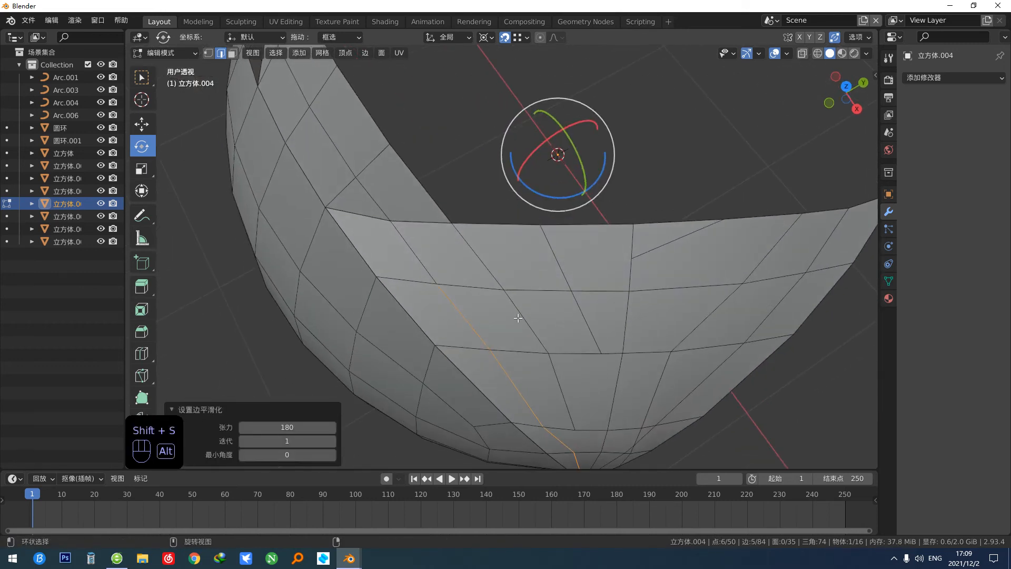
pyautogui.keyDown('alt'); pyautogui.click(521, 316); pyautogui.keyUp('alt')
pyautogui.keyDown('ctrl'); pyautogui.moveTo(493, 237); pyautogui.dragTo(474, 271); pyautogui.keyUp('ctrl')
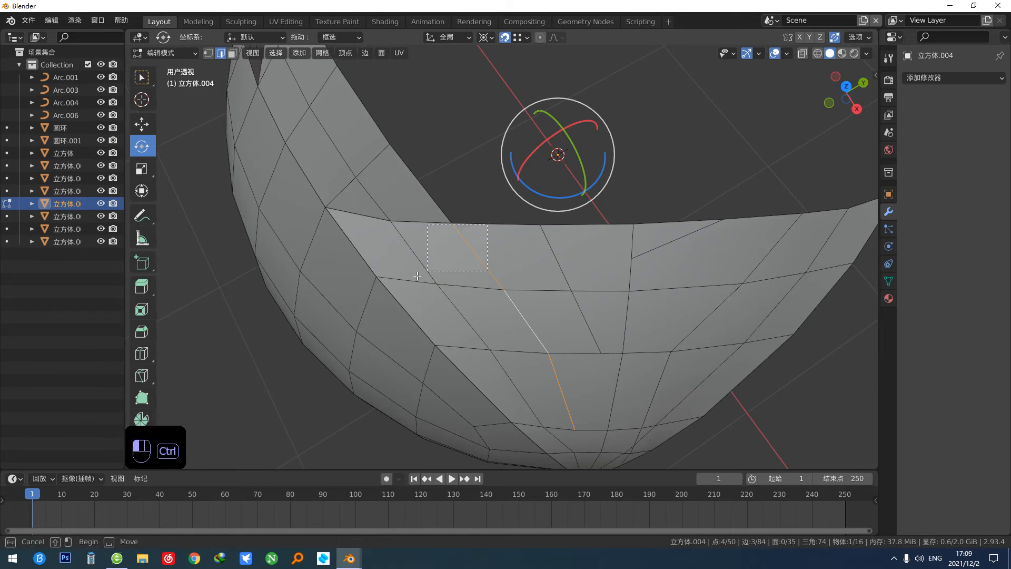
pyautogui.hotkey('shift', 's')
pyautogui.moveTo(544, 304); pyautogui.dragTo(507, 285, button='middle')
# Step: Slide the fourth-row vertex beside the left border by a factor of about 0.093, and the third-row vertex left of centre slightly left
pyautogui.press('1')
pyautogui.click(503, 283)
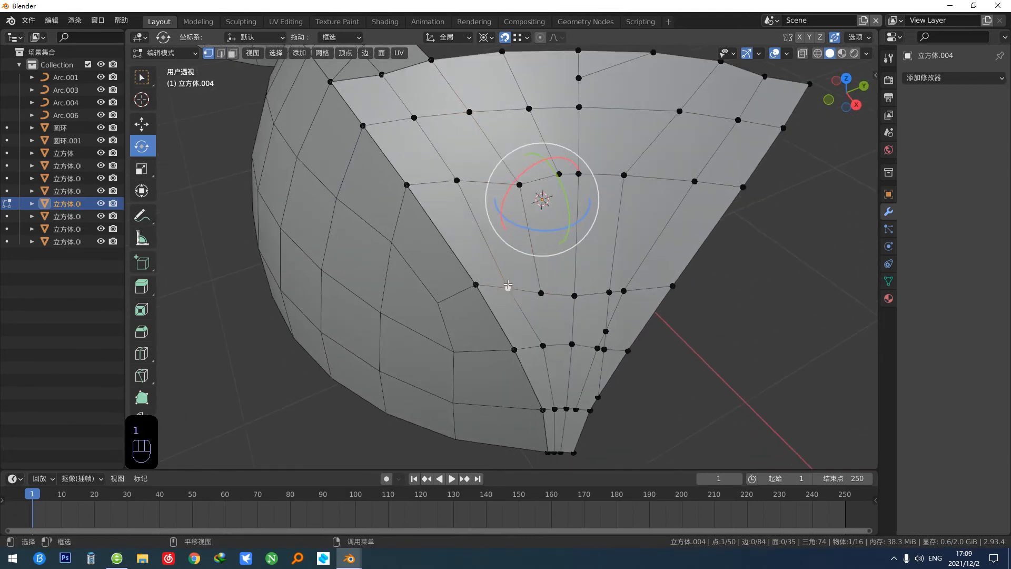
pyautogui.press('g')
pyautogui.press('g')
pyautogui.click(510, 287)
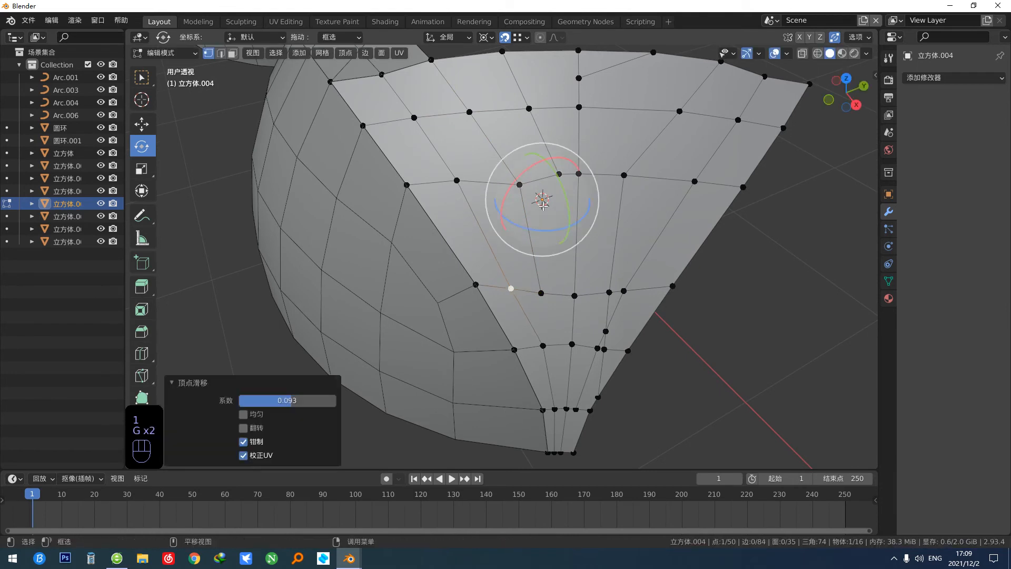
pyautogui.click(558, 173)
pyautogui.press('g')
pyautogui.press('g')
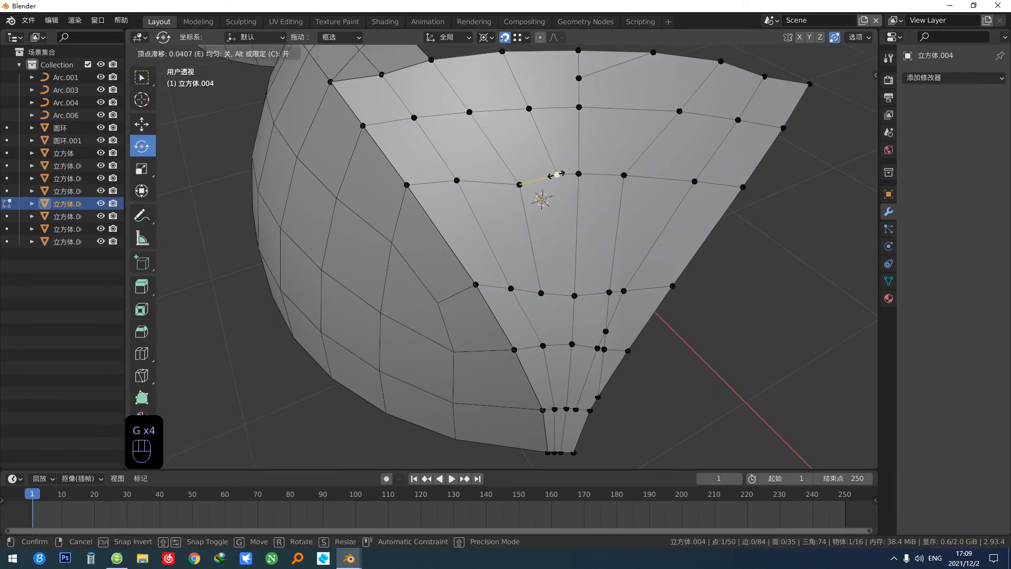
pyautogui.click(549, 176)
# Step: Dissolve a leftover edge on the right half of the patch, together with its vertices
pyautogui.moveTo(549, 176); pyautogui.dragTo(532, 253, button='middle')
pyautogui.press('2')
pyautogui.hotkey('ctrl', 'x')
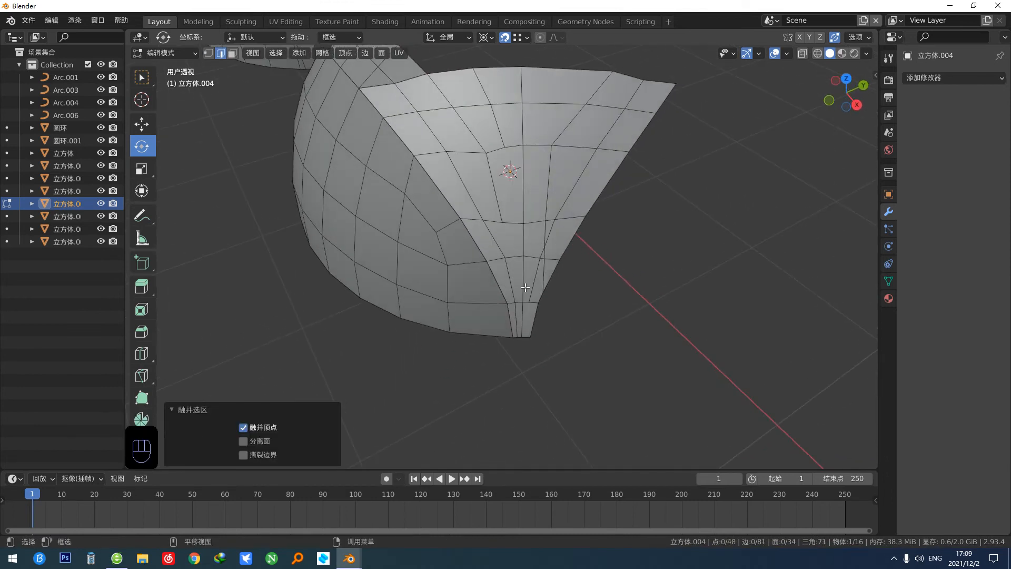
# Step: Rotate the whole patch mesh by -60° about Z in the top view so that it lies centred on the Y axis
pyautogui.press('Tab')
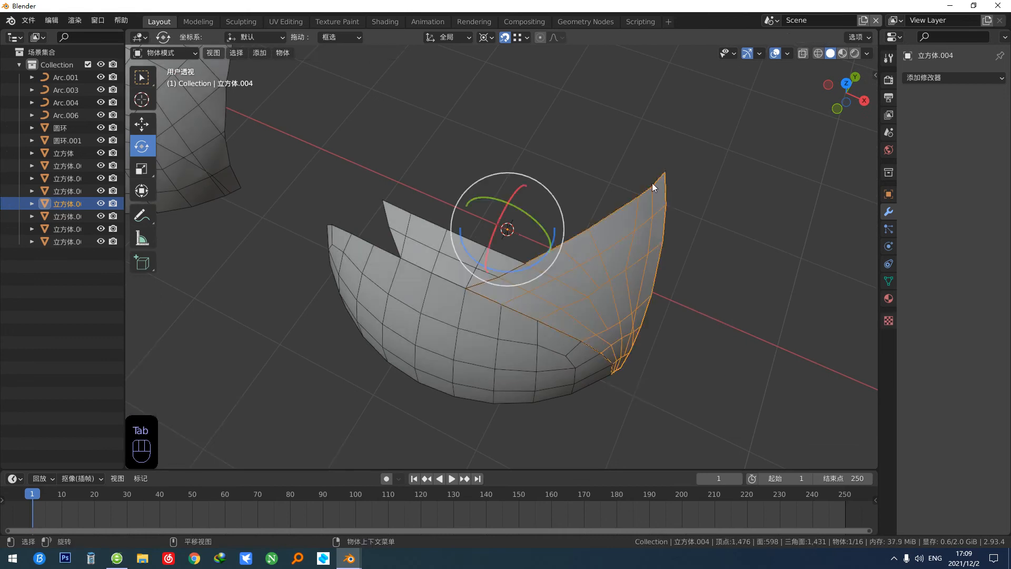
pyautogui.press('Tab')
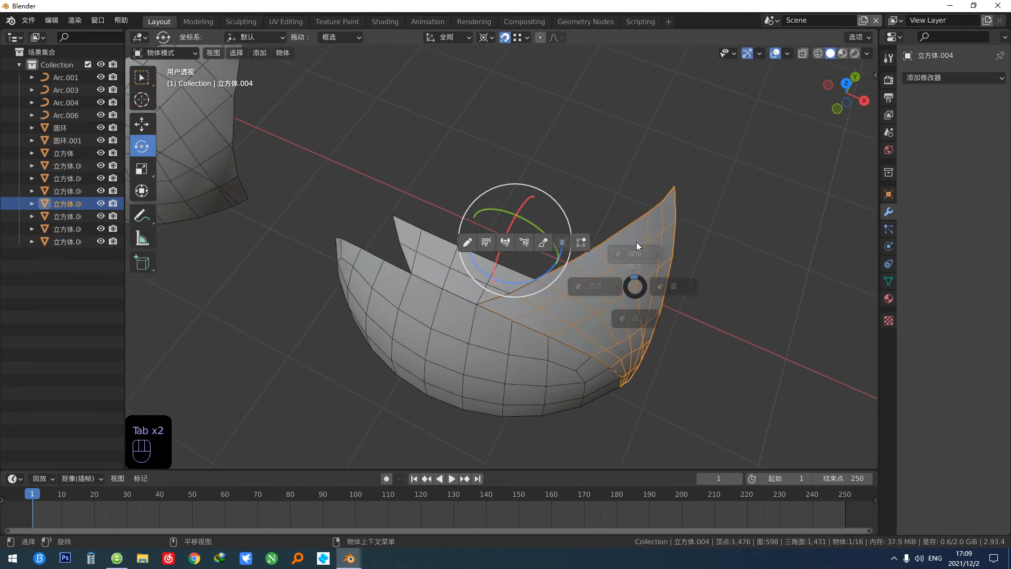
pyautogui.press('a')
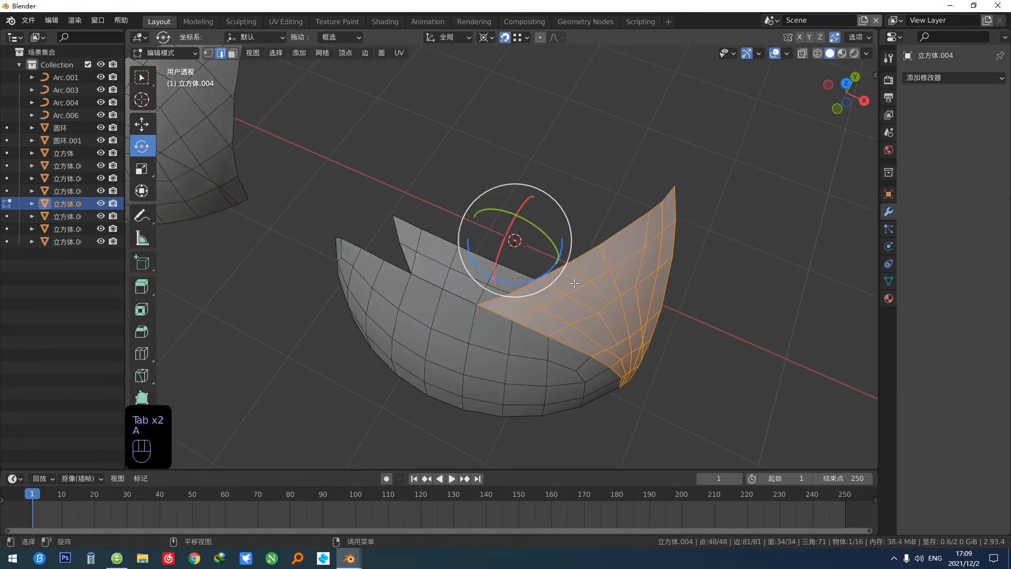
pyautogui.press('`')
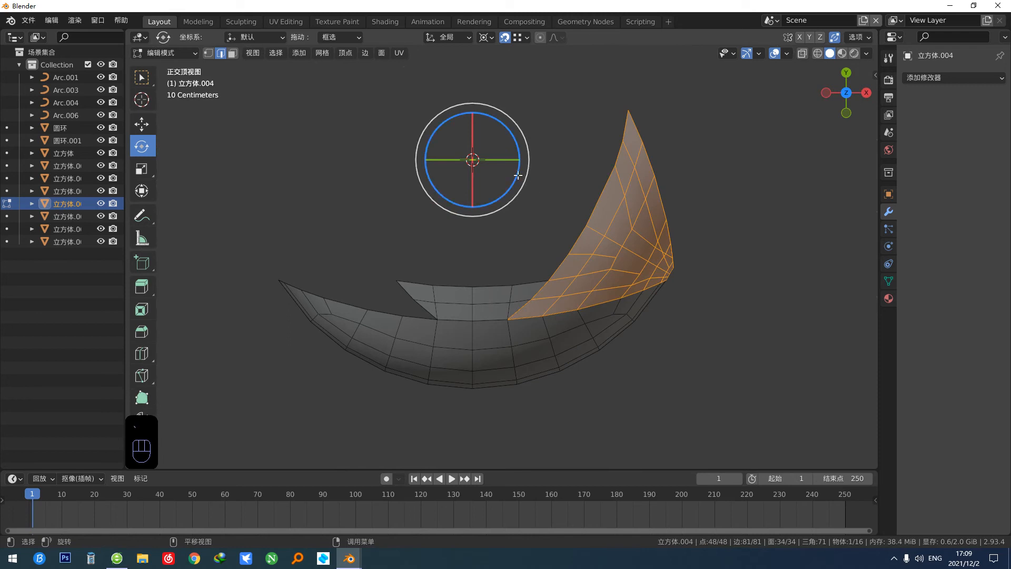
pyautogui.keyDown('ctrl'); pyautogui.moveTo(517, 176); pyautogui.dragTo(482, 207); pyautogui.keyUp('ctrl')
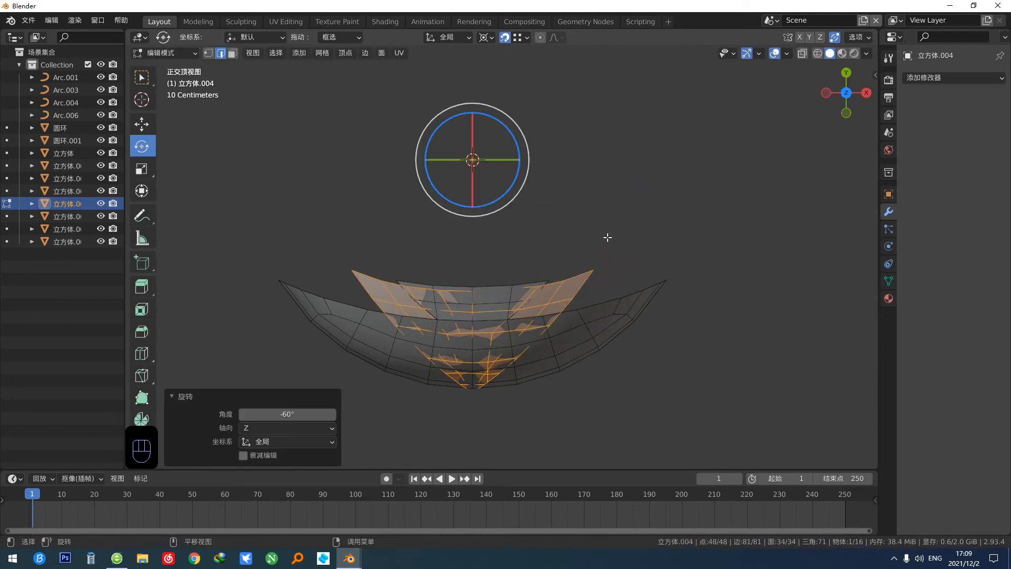
# Step: Isolate the patch object so that all other objects are hidden
pyautogui.press('Tab')
pyautogui.scroll(-2, 570, 247)
pyautogui.press('c')
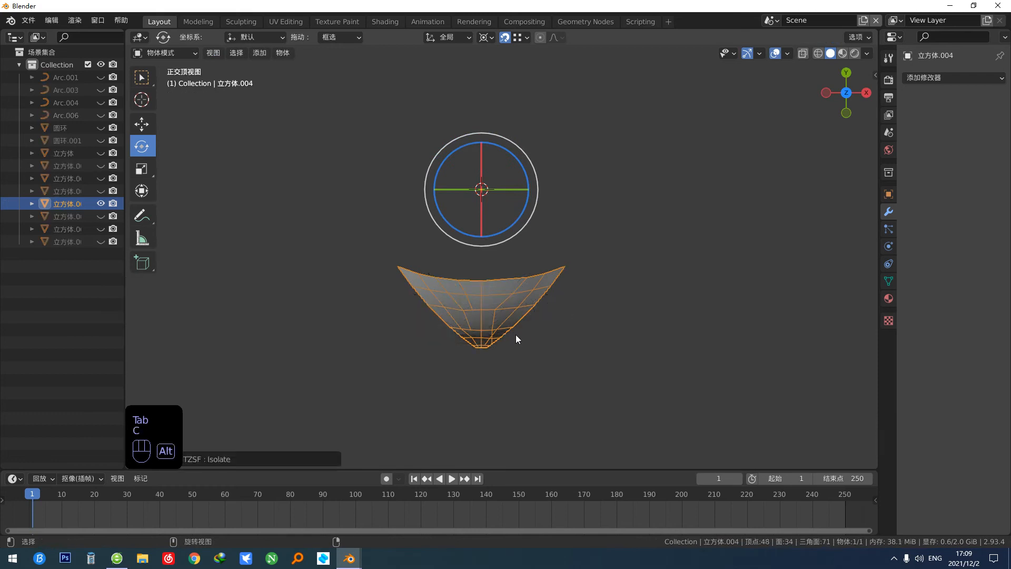
pyautogui.moveTo(516, 334)
pyautogui.mouseDown(button='middle')
pyautogui.moveTo(497, 316)
pyautogui.moveTo(514, 337)
pyautogui.mouseUp(button='middle')
# Step: Add a Mirror modifier on X with Bisect and Flip enabled on X, and apply it to the patch
pyautogui.press('q')
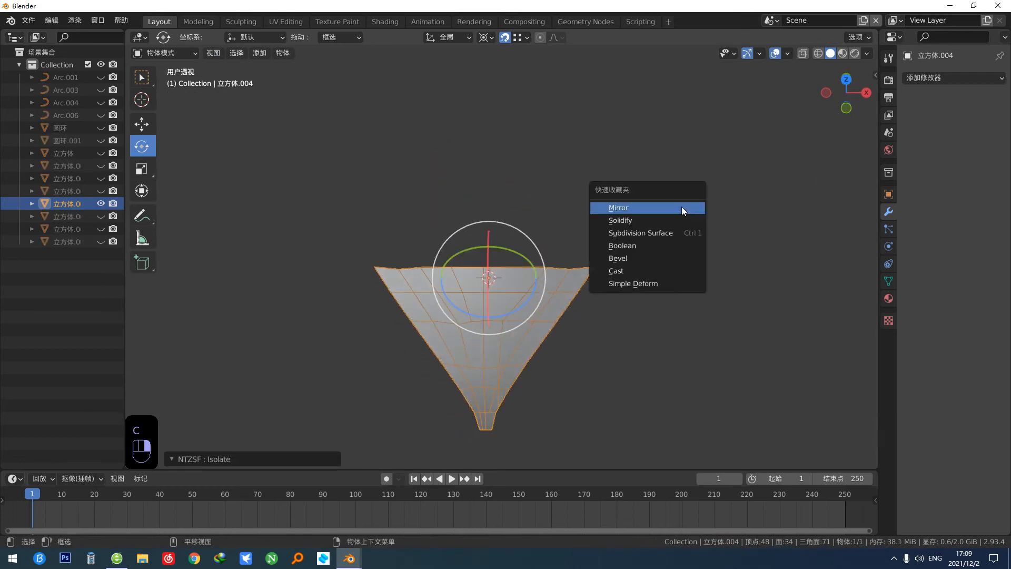
pyautogui.click(682, 207)
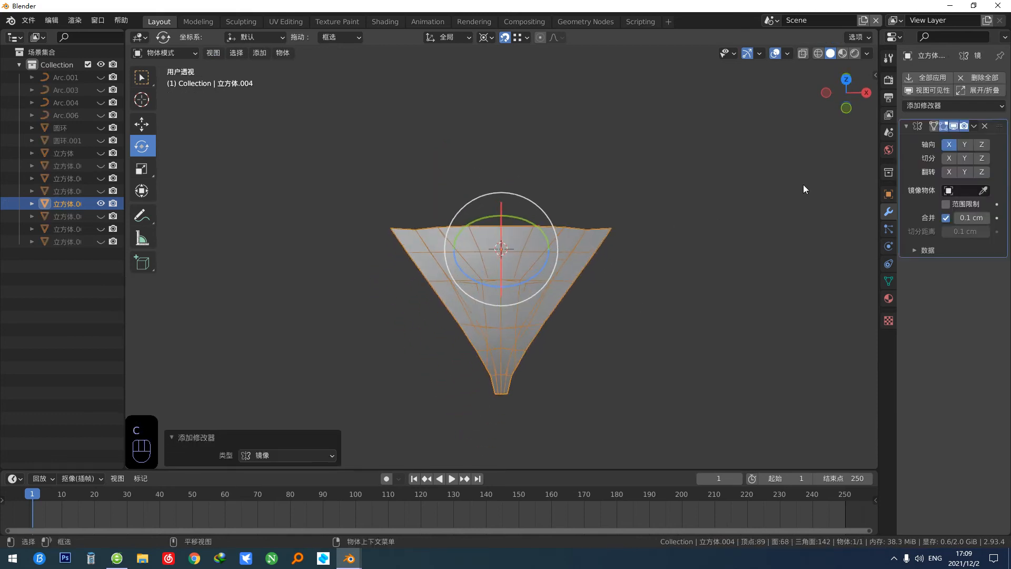
pyautogui.click(948, 158)
pyautogui.moveTo(632, 295); pyautogui.dragTo(623, 245, button='middle')
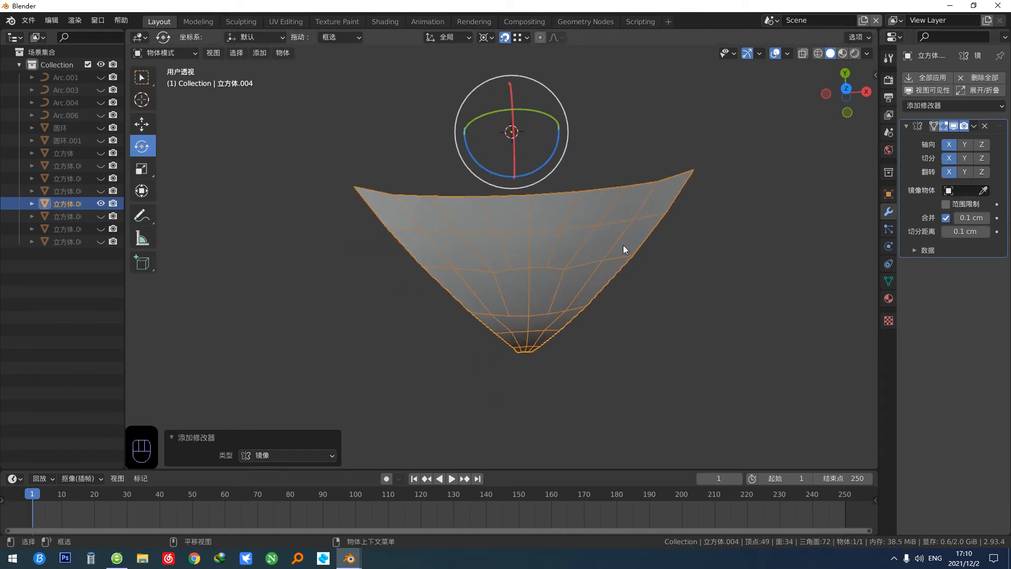
pyautogui.click(921, 77)
# Step: Apply Set Edge Flow twice to the patch's vertical centre edge line
pyautogui.press('Tab')
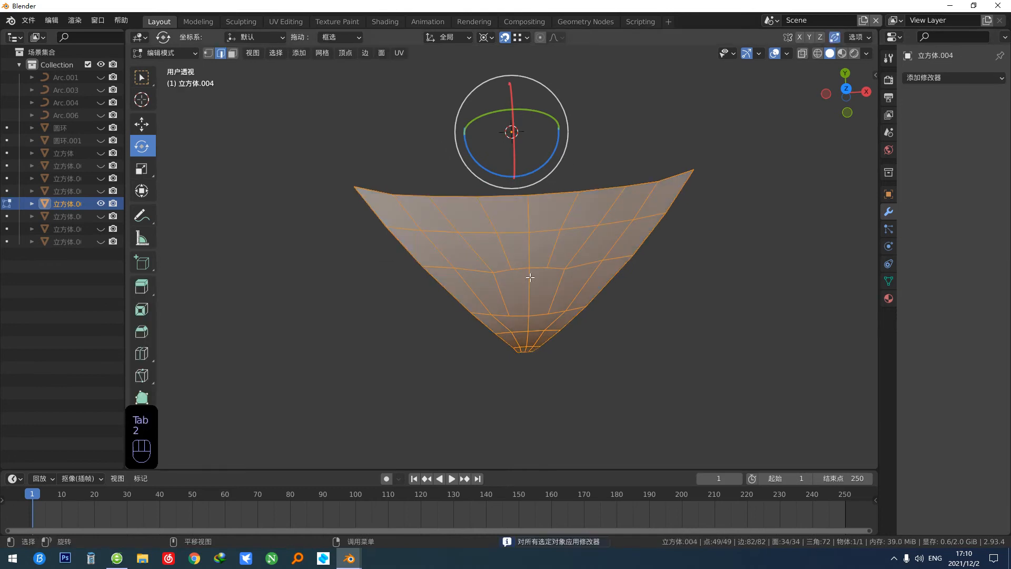
pyautogui.keyDown('alt'); pyautogui.click(530, 278); pyautogui.keyUp('alt')
pyautogui.hotkey('shift', 's')
pyautogui.hotkey('shift', 's')
pyautogui.keyDown('shift'); pyautogui.moveTo(542, 297); pyautogui.dragTo(536, 327, button='middle'); pyautogui.keyUp('shift')
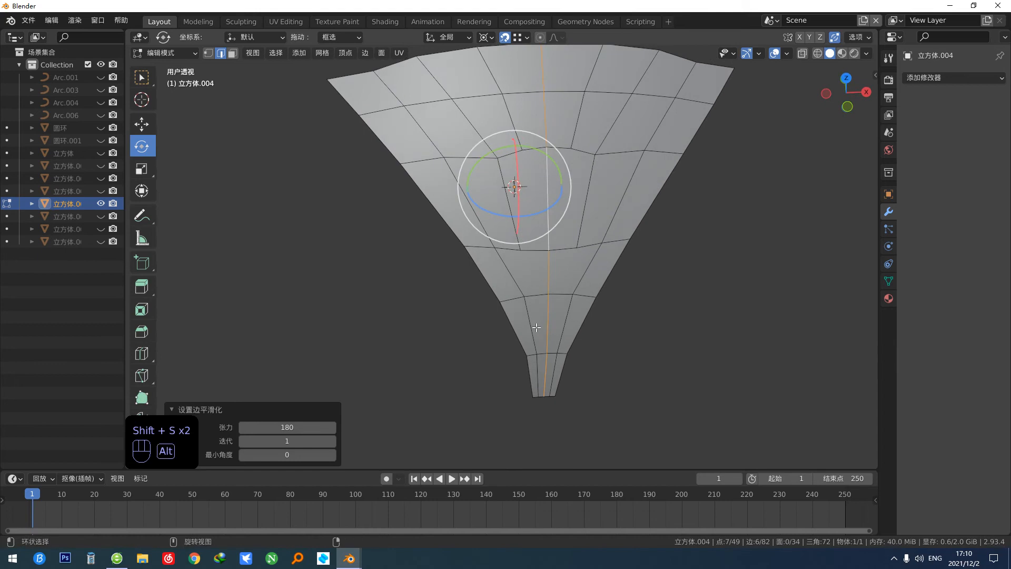
# Step: Apply Set Edge Flow to the outermost inner edge lines on both sides, undoing the full-length attempt and leaving out their top segments
pyautogui.keyDown('alt'); pyautogui.click(536, 327); pyautogui.keyUp('alt')
pyautogui.keyDown('alt'); pyautogui.click(566, 327); pyautogui.keyUp('alt')
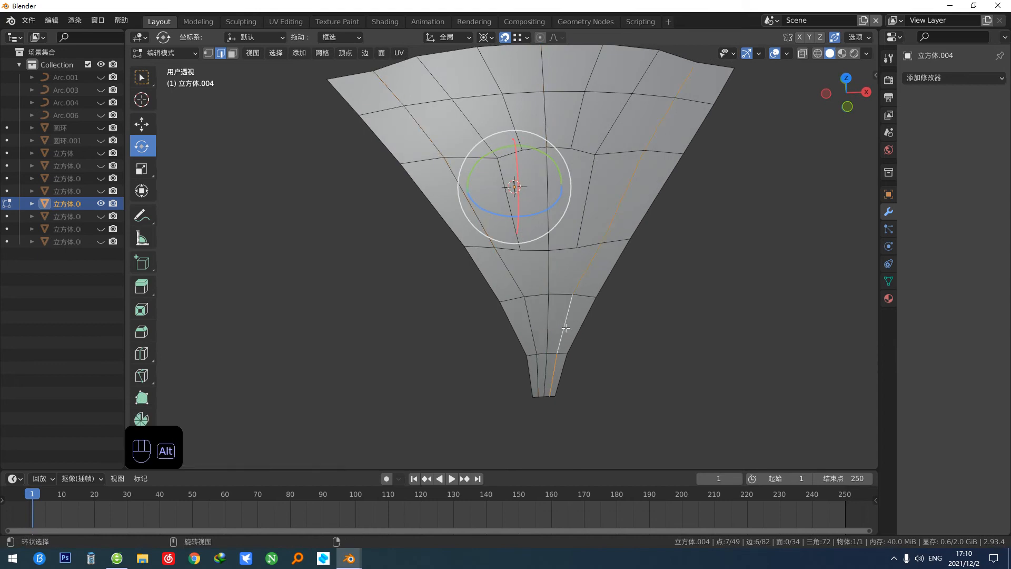
pyautogui.keyDown('alt'); pyautogui.keyDown('shift'); pyautogui.click(530, 326); pyautogui.keyUp('shift'); pyautogui.keyUp('alt')
pyautogui.hotkey('shift', 's')
pyautogui.hotkey('ctrl', 'z')
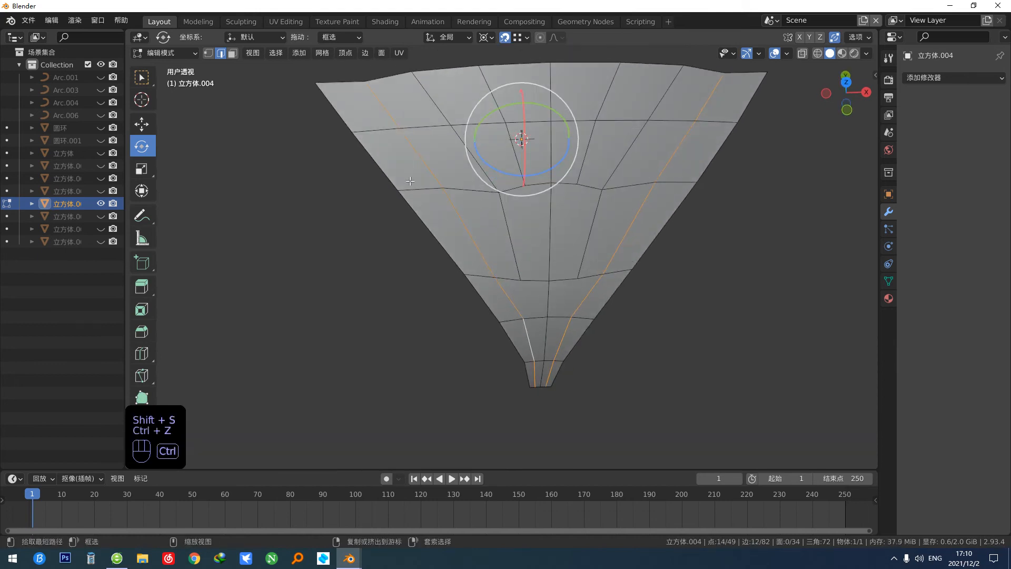
pyautogui.moveTo(526, 211); pyautogui.dragTo(404, 101, button='middle')
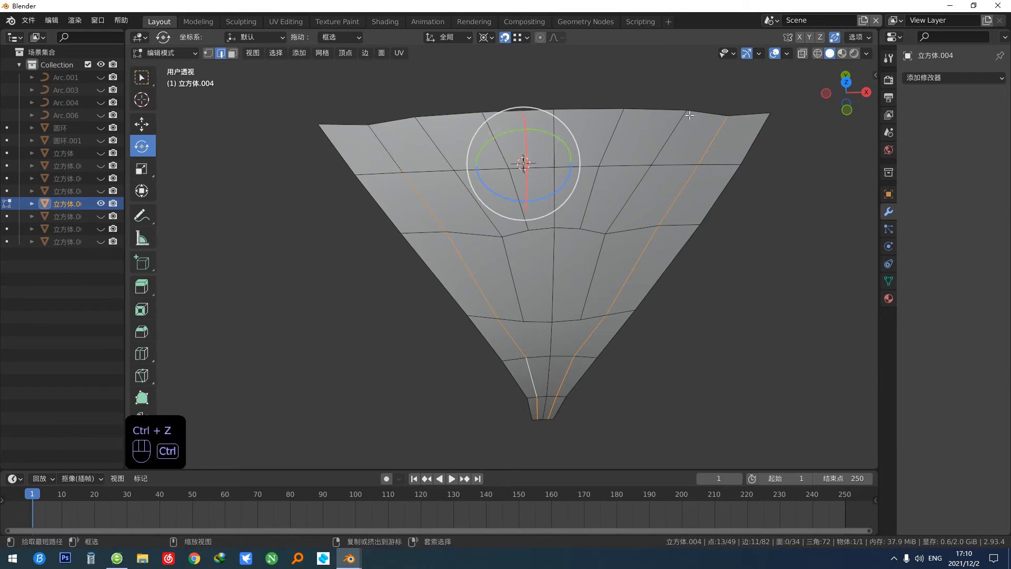
pyautogui.hotkey('shift', 's')
pyautogui.moveTo(694, 133); pyautogui.dragTo(610, 297, button='middle')
# Step: Rotate the whole patch mesh back about Z beside the other shell pieces, finishing with a 25° turn, and end the isolation
pyautogui.press('Tab')
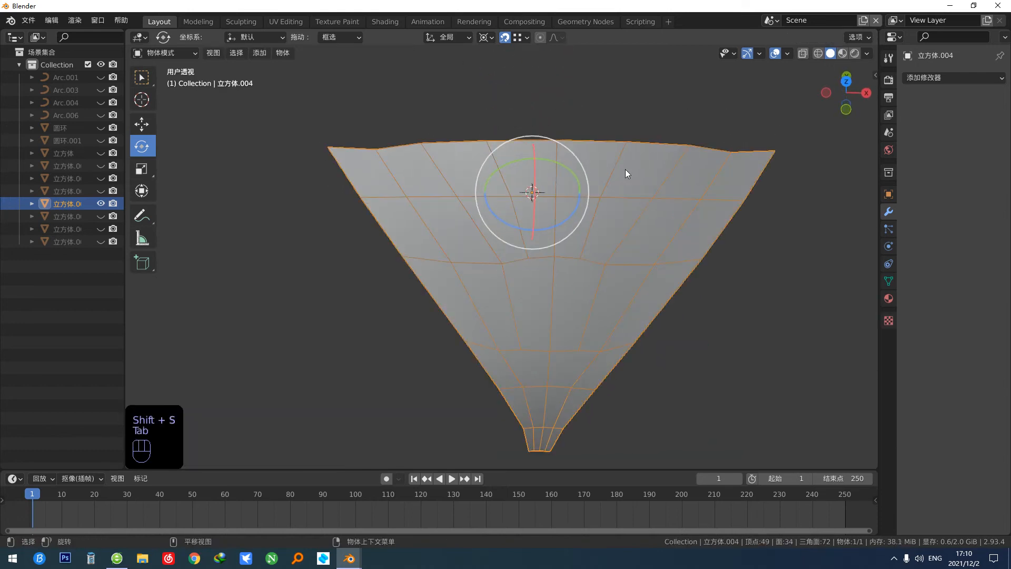
pyautogui.press('Tab')
pyautogui.press('a')
pyautogui.moveTo(606, 235); pyautogui.dragTo(611, 266, button='middle')
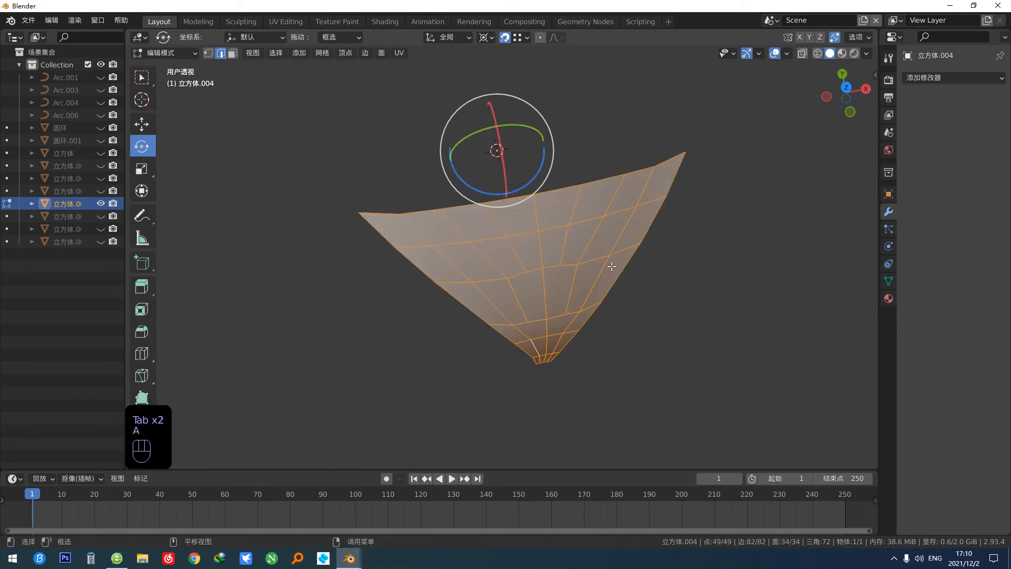
pyautogui.press('`')
pyautogui.press('`')
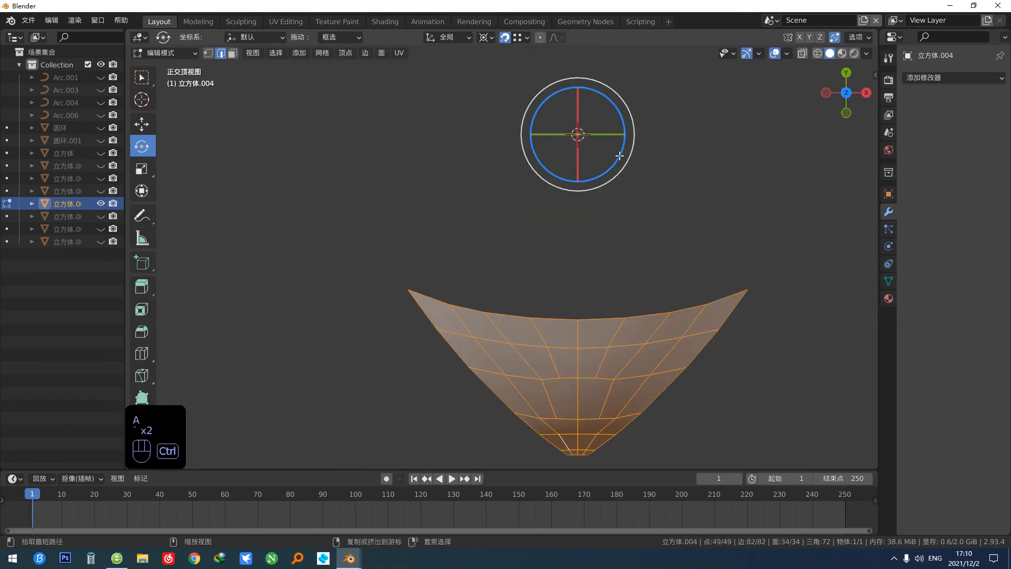
pyautogui.keyDown('ctrl'); pyautogui.moveTo(630, 158); pyautogui.dragTo(629, 122); pyautogui.keyUp('ctrl')
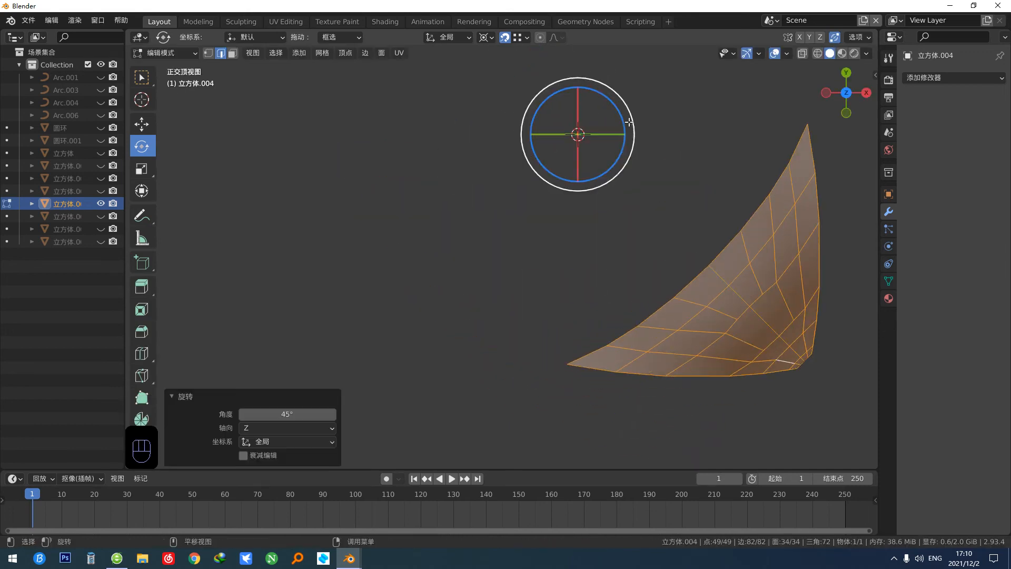
pyautogui.keyDown('ctrl'); pyautogui.moveTo(614, 159); pyautogui.dragTo(632, 140); pyautogui.keyUp('ctrl')
pyautogui.hotkey('ctrl', 'z')
pyautogui.press('c')
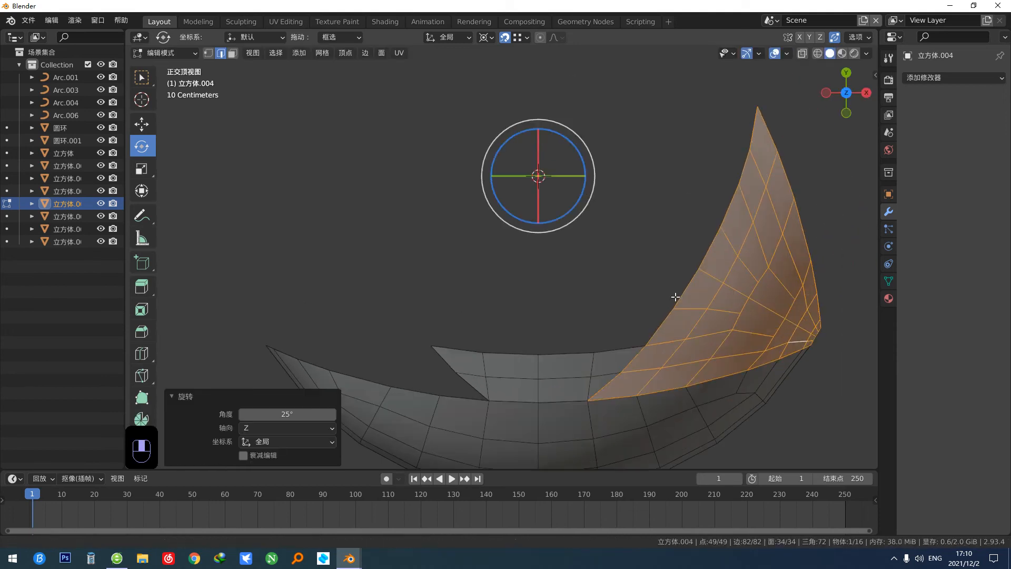
# Step: Join the front shell piece, the piece behind it and the rotated patch into one object, with the patch as the active object
pyautogui.moveTo(672, 301); pyautogui.dragTo(684, 277, button='middle')
pyautogui.press('Tab')
pyautogui.hotkey('alt', 'a')
pyautogui.moveTo(791, 277); pyautogui.dragTo(715, 244, button='middle')
pyautogui.scroll(-1, 632, 285)
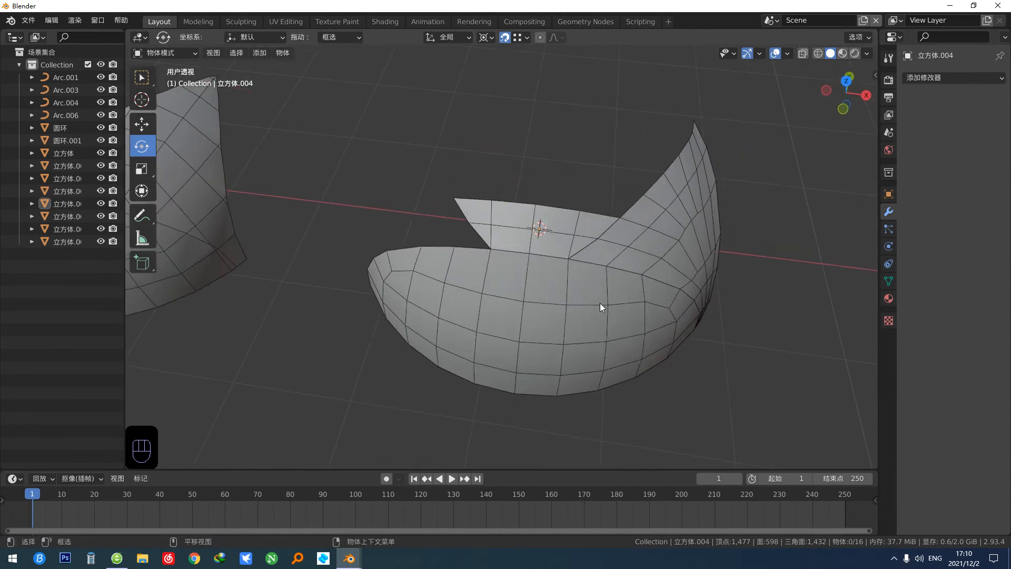
pyautogui.click(599, 302)
pyautogui.keyDown('ctrl'); pyautogui.click(578, 220); pyautogui.keyUp('ctrl')
pyautogui.keyDown('shift'); pyautogui.click(606, 296); pyautogui.keyUp('shift')
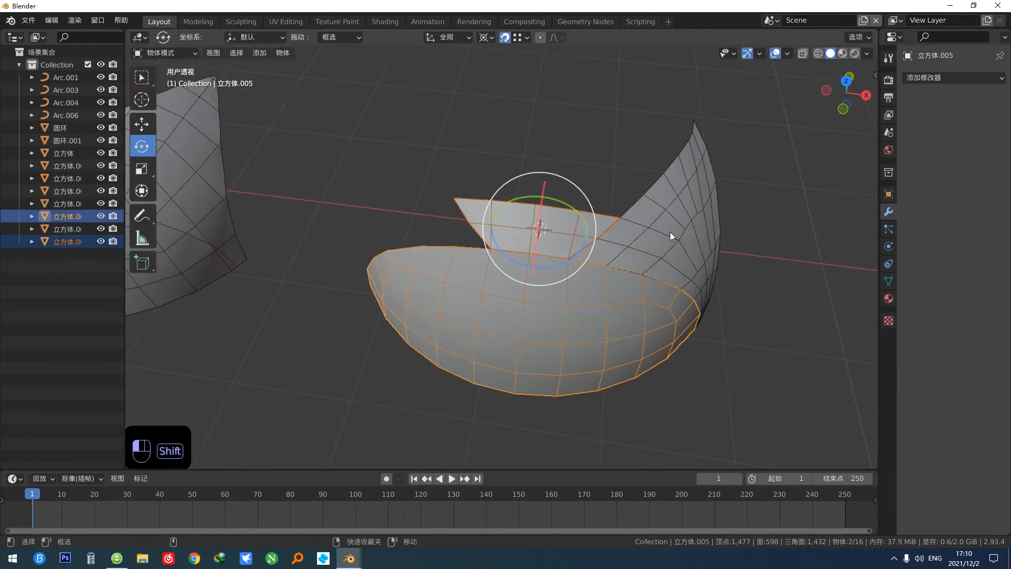
pyautogui.keyDown('shift'); pyautogui.click(669, 232); pyautogui.keyUp('shift')
pyautogui.hotkey('ctrl', 'j')
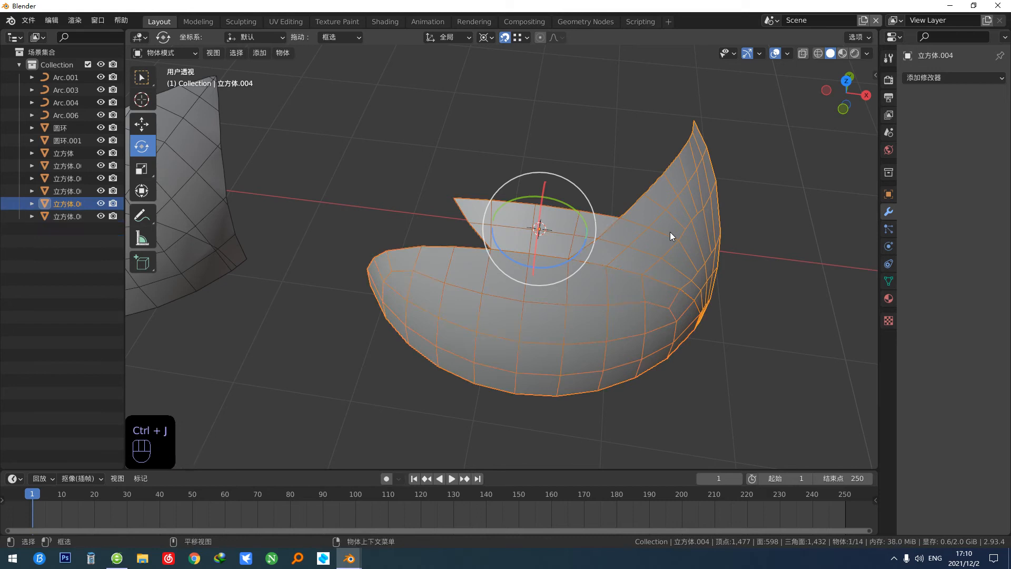
# Step: Add a Plain Axes empty at the 3D cursor
pyautogui.scroll(-1, 692, 269)
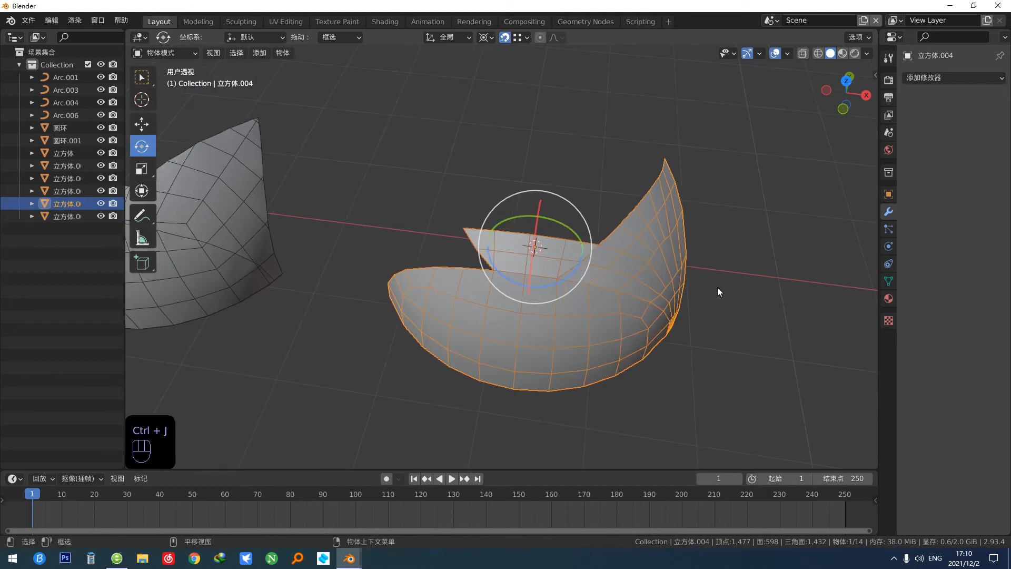
pyautogui.moveTo(717, 280); pyautogui.dragTo(501, 182, button='middle')
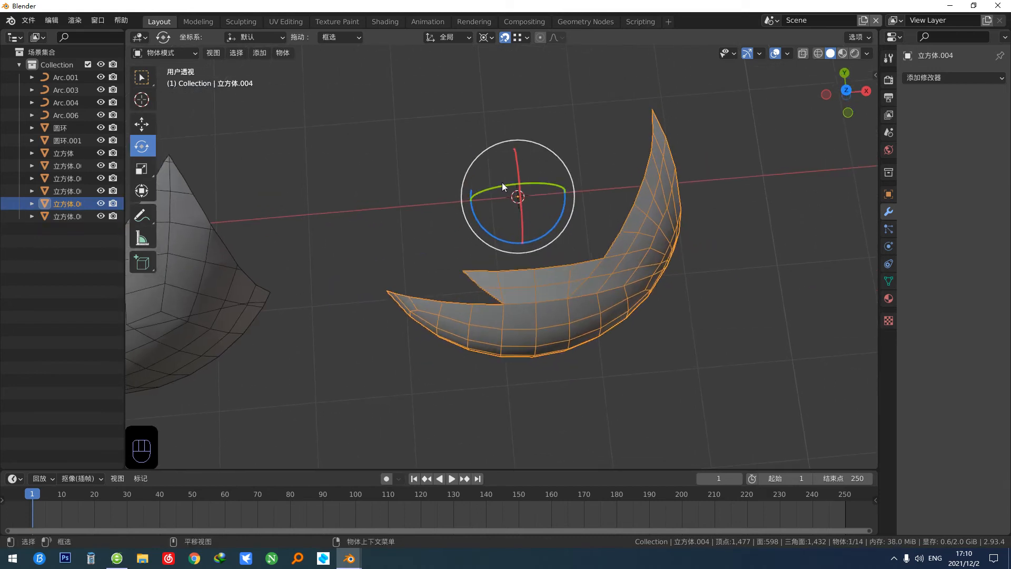
pyautogui.hotkey('shift', 'a')
pyautogui.moveTo(535, 342)
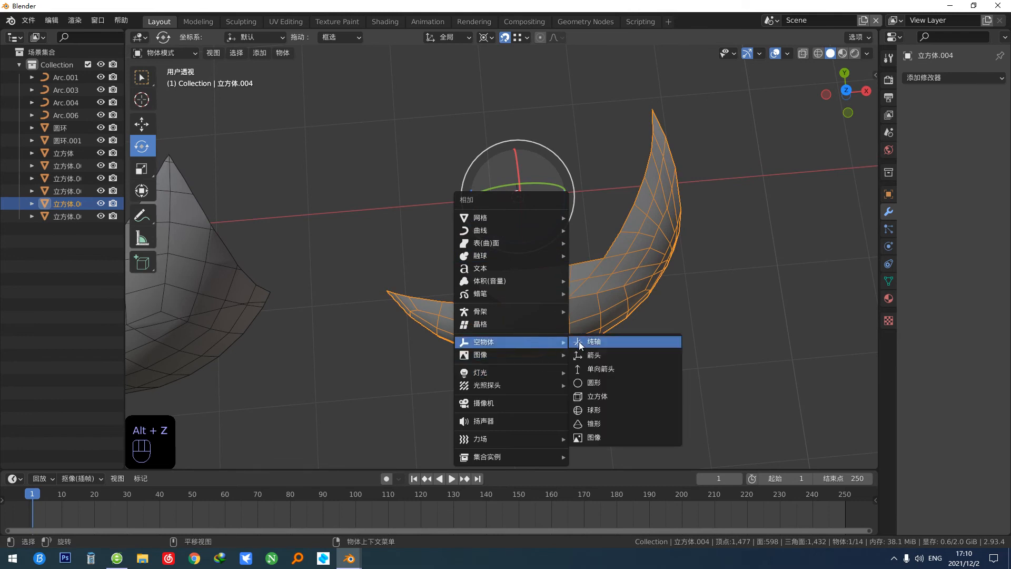
pyautogui.click(605, 343)
# Step: Add an Array modifier to the joined shell, replacing Relative Offset with an Object Offset that uses the new empty
pyautogui.click(579, 315)
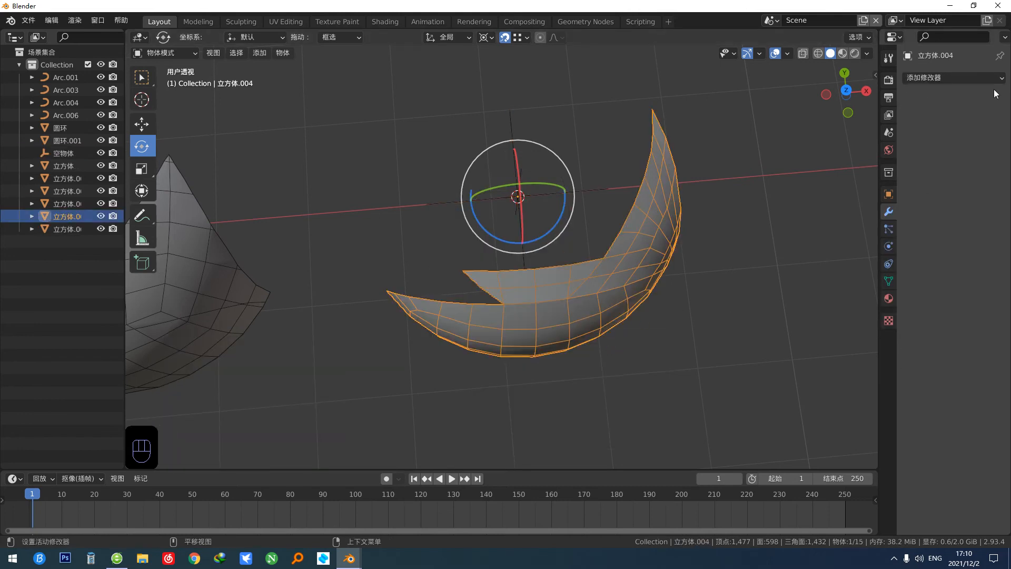
pyautogui.click(932, 78)
pyautogui.click(824, 112)
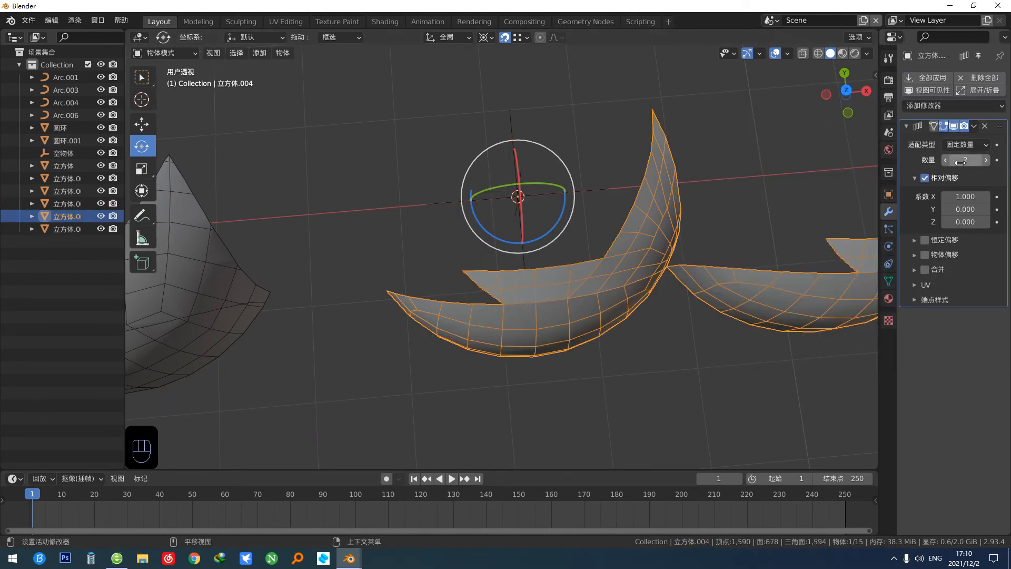
pyautogui.click(925, 177)
pyautogui.click(914, 254)
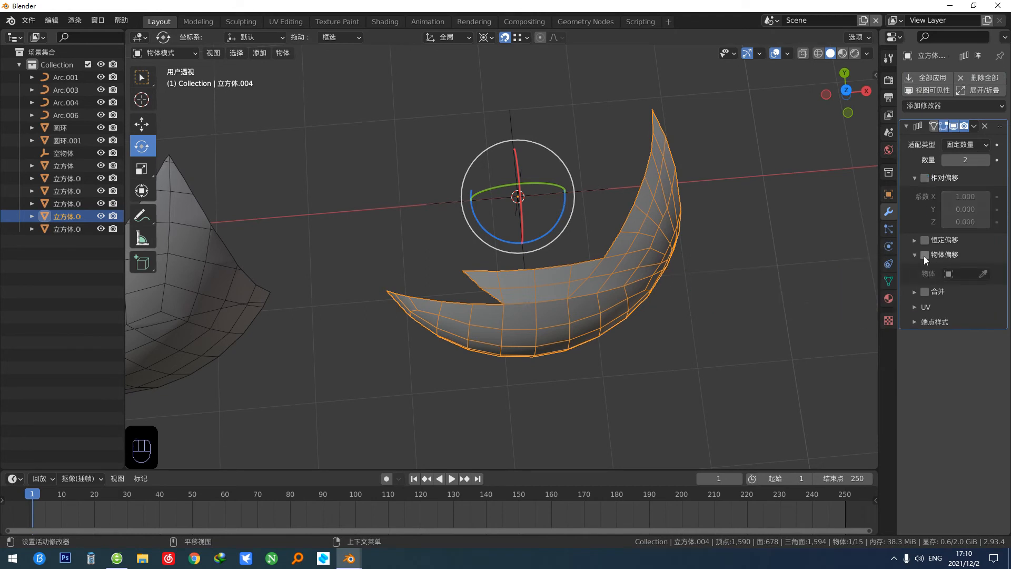
pyautogui.click(567, 188)
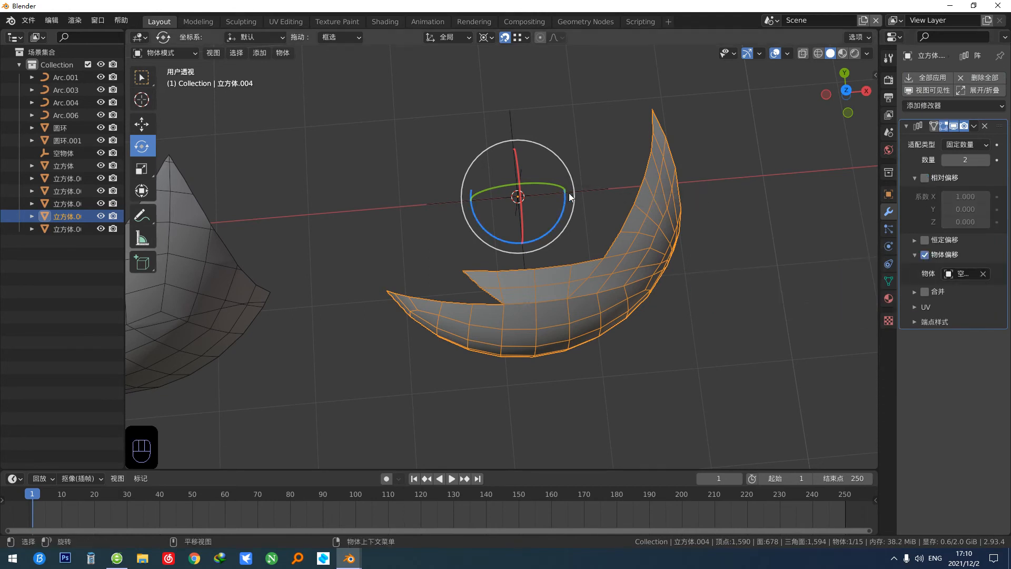
# Step: Rotate the empty about Z and set the array count to 3 so the shell copies close into a full ring
pyautogui.click(567, 193)
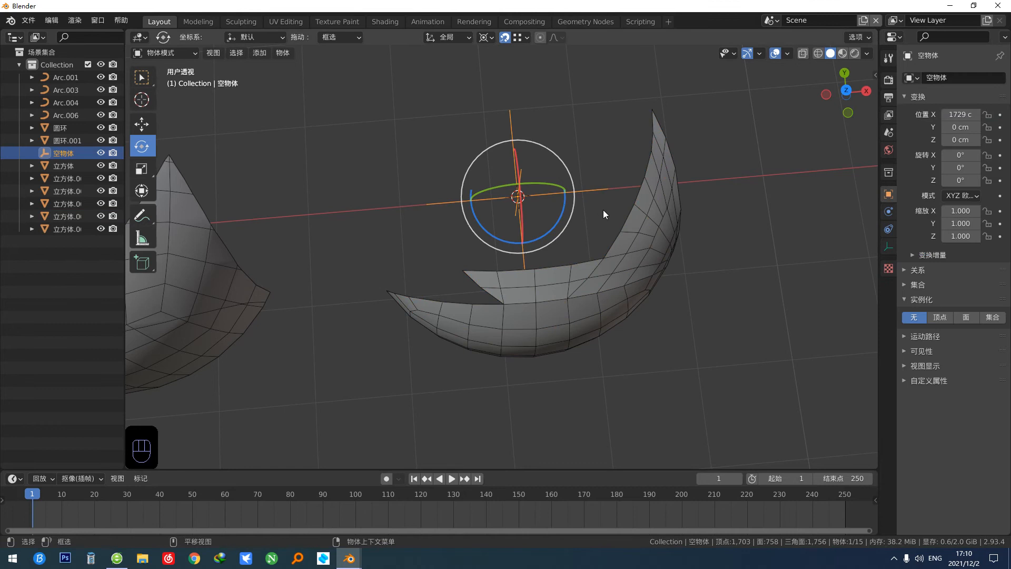
pyautogui.keyDown('ctrl'); pyautogui.moveTo(551, 226); pyautogui.dragTo(472, 210); pyautogui.keyUp('ctrl')
pyautogui.keyDown('alt'); pyautogui.moveTo(569, 266); pyautogui.dragTo(571, 242, button='middle'); pyautogui.keyUp('alt')
pyautogui.click(666, 311)
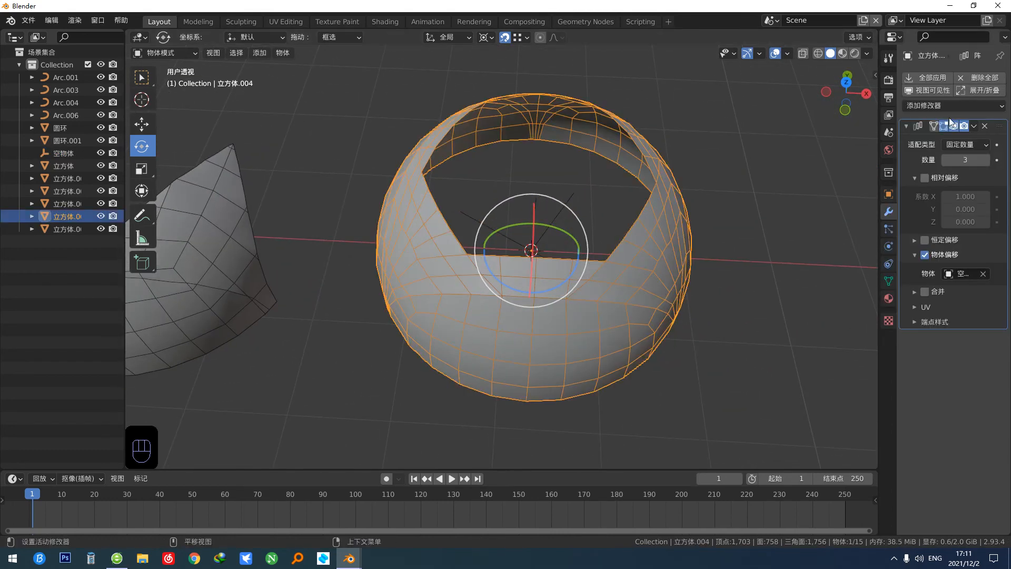
# Step: Apply the array, then add a Weld modifier with a 0.1 cm distance to the ring and apply it
pyautogui.click(937, 79)
pyautogui.keyDown('alt'); pyautogui.moveTo(722, 195); pyautogui.dragTo(708, 235, button='middle'); pyautogui.keyUp('alt')
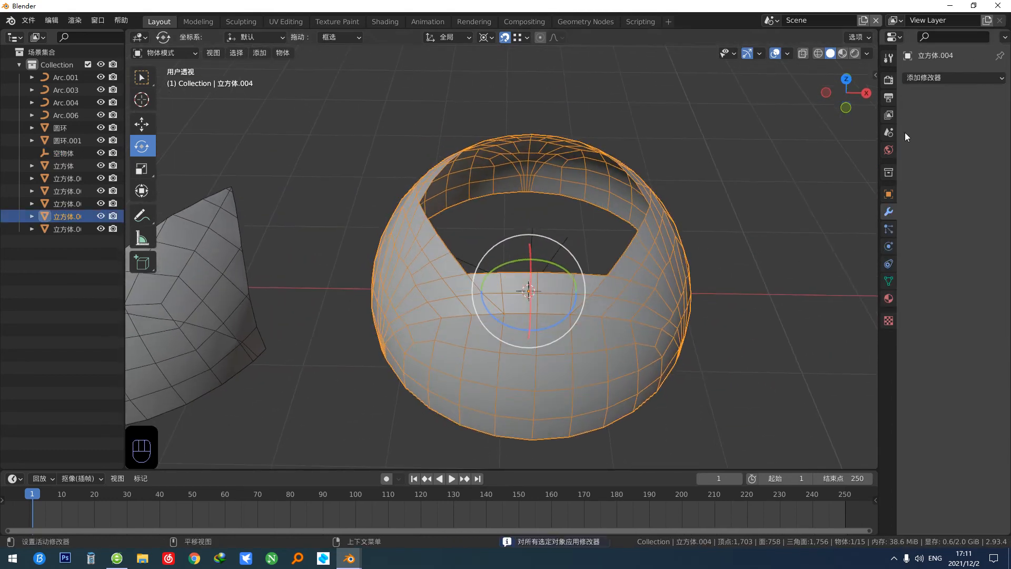
pyautogui.click(937, 78)
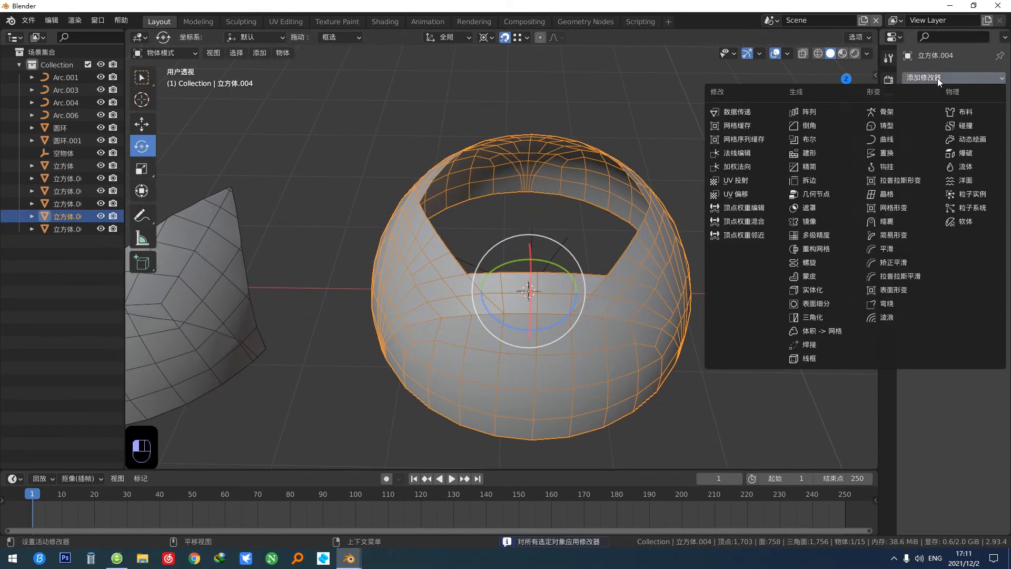
pyautogui.click(825, 343)
pyautogui.keyDown('alt'); pyautogui.moveTo(824, 343); pyautogui.dragTo(626, 305, button='middle'); pyautogui.keyUp('alt')
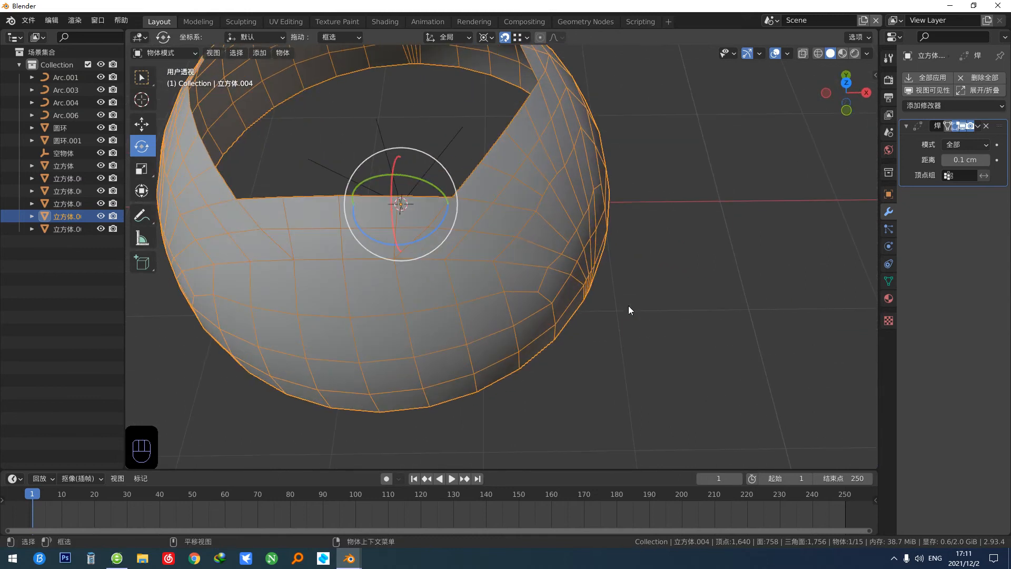
pyautogui.click(927, 77)
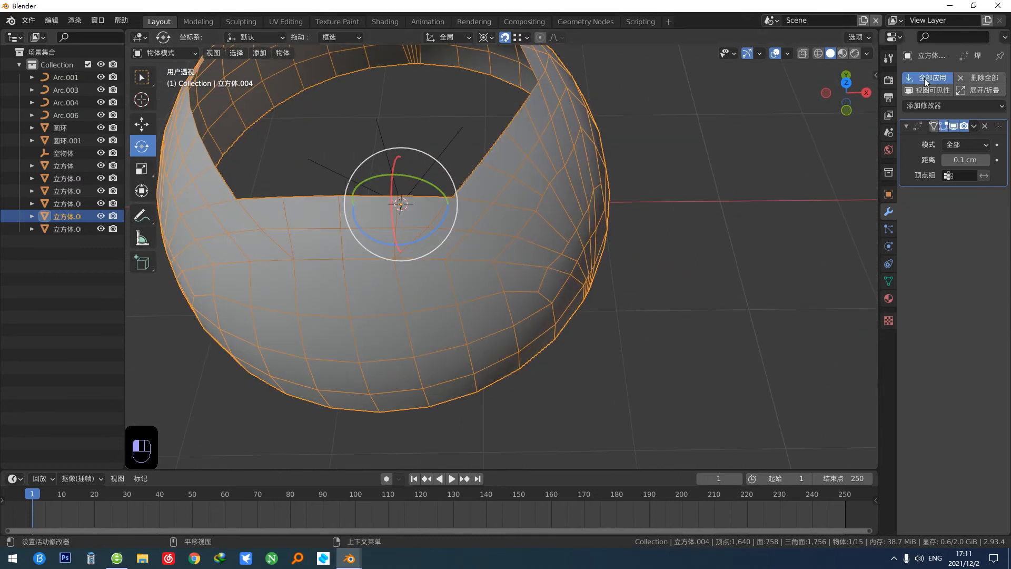
# Step: Duplicate the welded ring along the X axis, placing the copy about 541 cm from the original
pyautogui.scroll(-5, 631, 264)
pyautogui.keyDown('shift'); pyautogui.moveTo(631, 264); pyautogui.dragTo(589, 296, button='middle'); pyautogui.keyUp('shift')
pyautogui.hotkey('shift', 'd')
pyautogui.press('x')
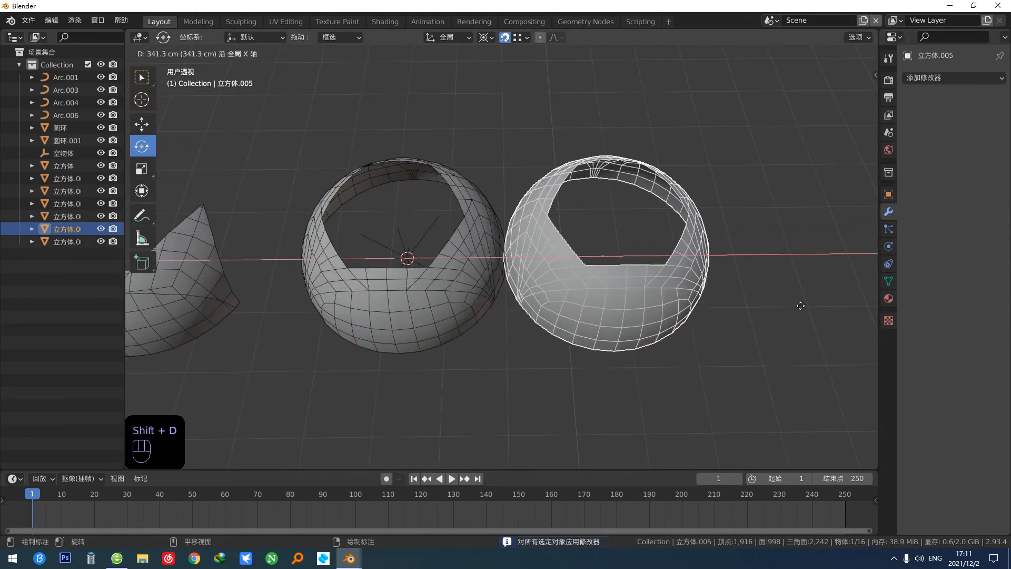
pyautogui.click(134, 305)
pyautogui.keyDown('alt'); pyautogui.moveTo(572, 336); pyautogui.dragTo(575, 308, button='middle'); pyautogui.keyUp('alt')
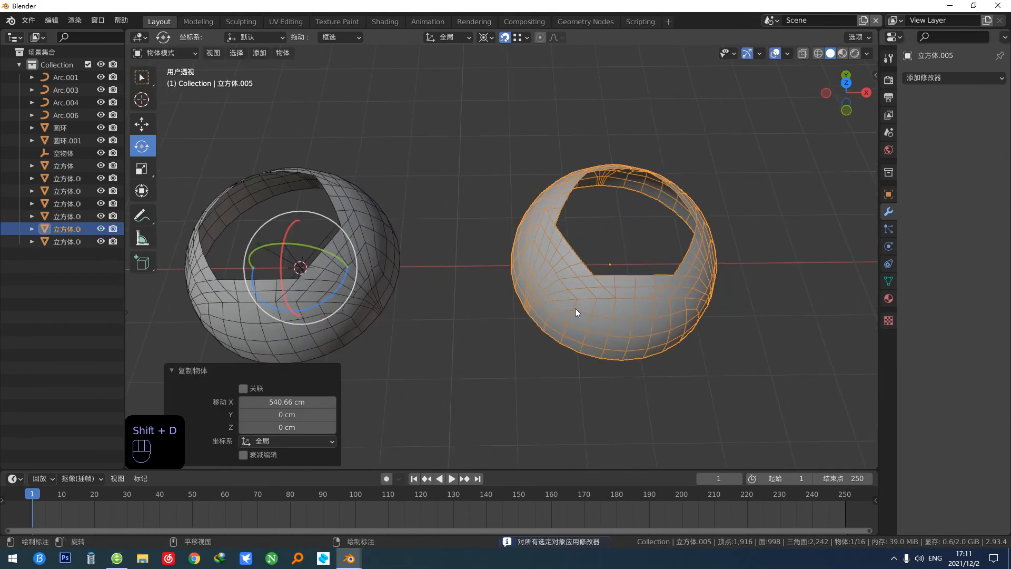
# Step: Set the transform pivot point to Bounding Box Center
pyautogui.click(485, 38)
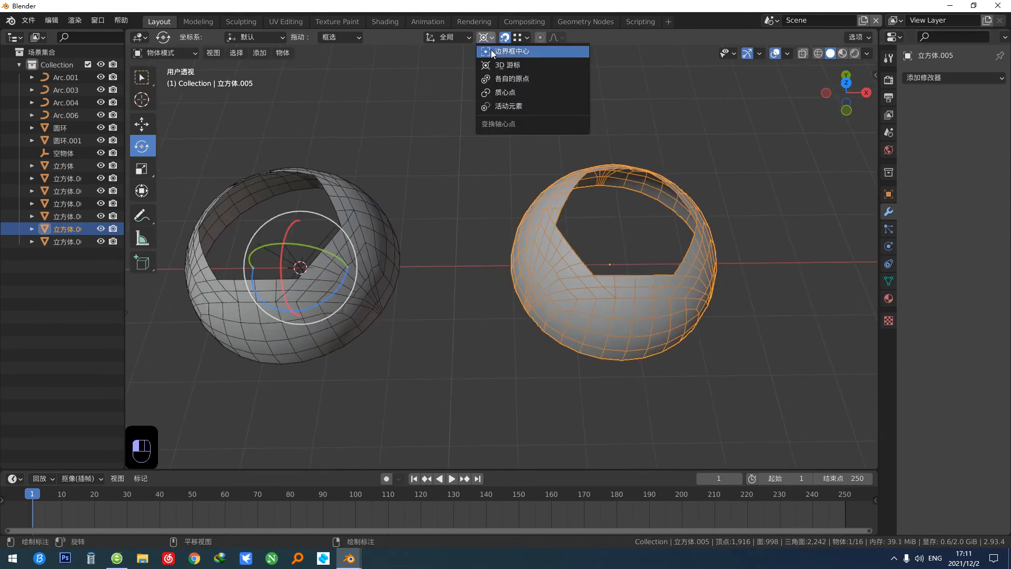
pyautogui.click(489, 51)
pyautogui.scroll(3, 555, 270)
pyautogui.moveTo(610, 268); pyautogui.dragTo(489, 266, button='middle')
# Step: Add a Solidify modifier to the duplicated ring and toggle auto smooth with an angle of 0
pyautogui.click(933, 79)
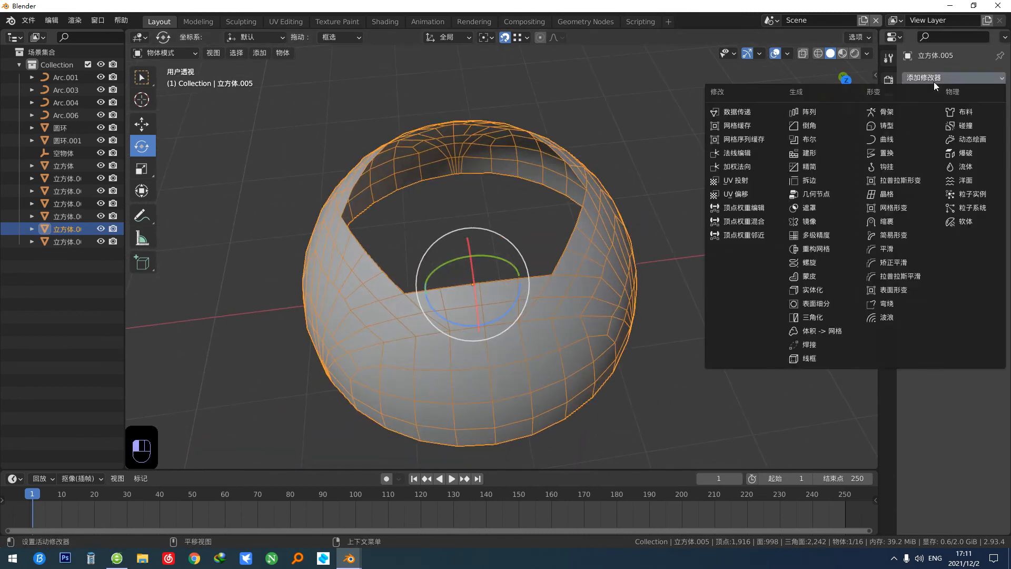
pyautogui.click(821, 290)
pyautogui.scroll(2, 532, 206)
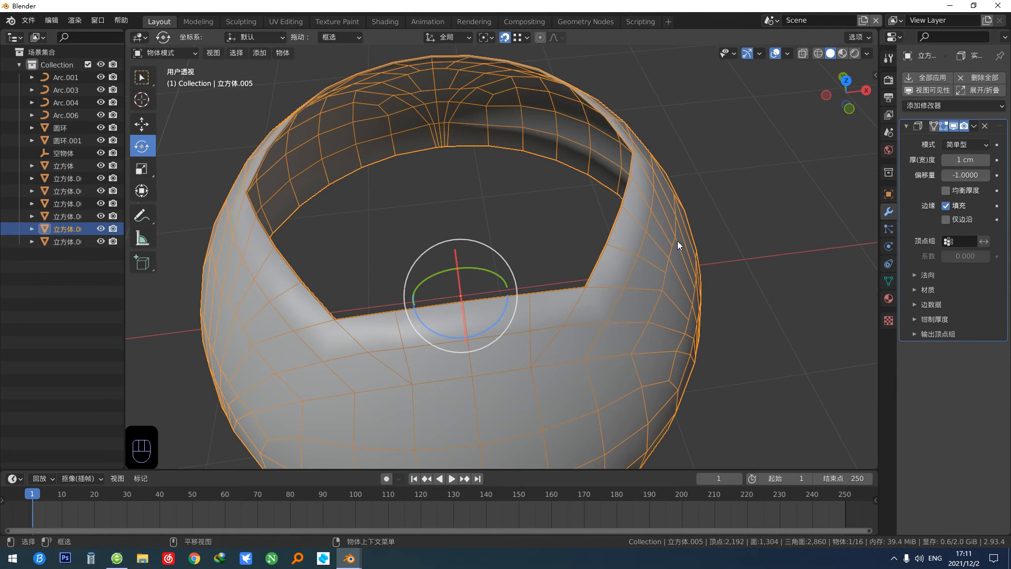
pyautogui.press('pageup')
pyautogui.click(535, 88)
pyautogui.moveTo(621, 200); pyautogui.dragTo(617, 206, button='middle')
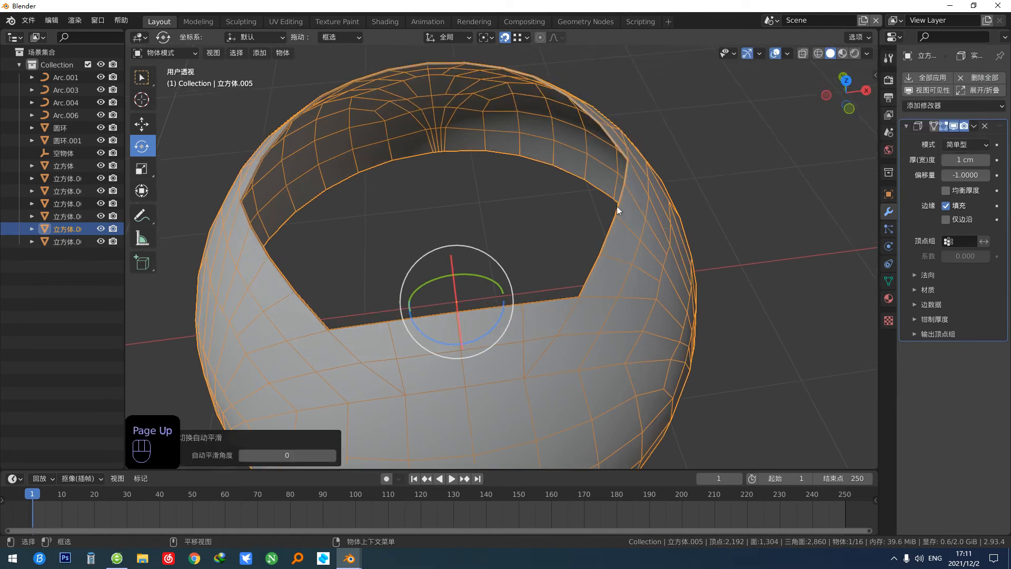
# Step: Set the Solidify thickness to 6 cm and apply the modifier to the duplicated ring
pyautogui.click(984, 160)
pyautogui.click(985, 160)
pyautogui.click(984, 160)
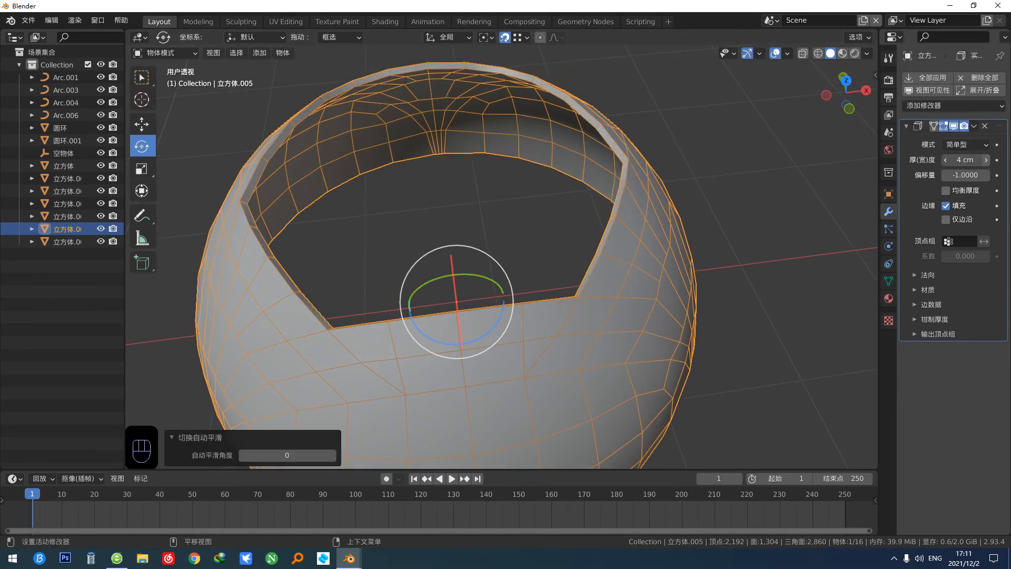
pyautogui.click(984, 160)
pyautogui.click(985, 160)
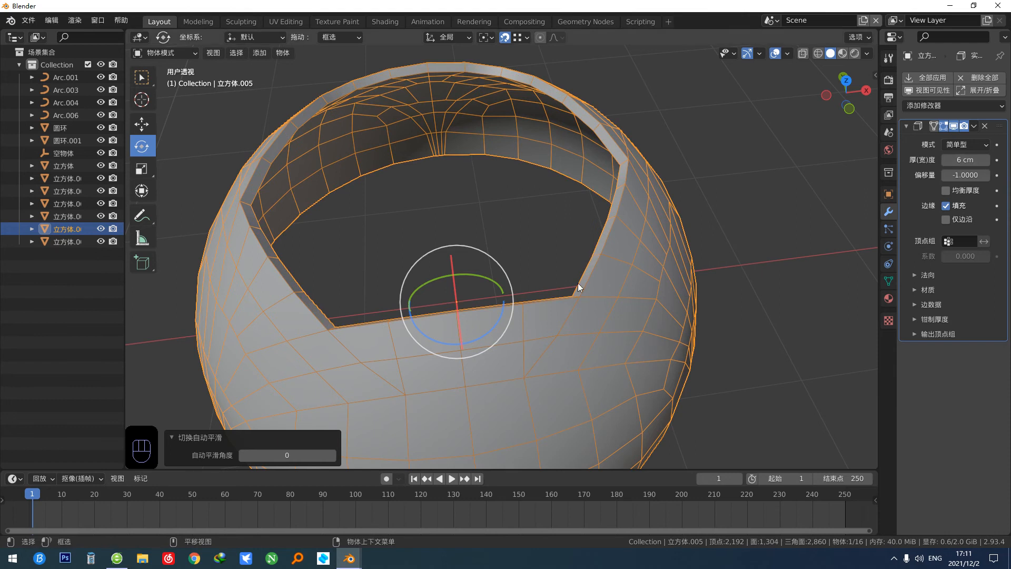
pyautogui.scroll(-3, 577, 283)
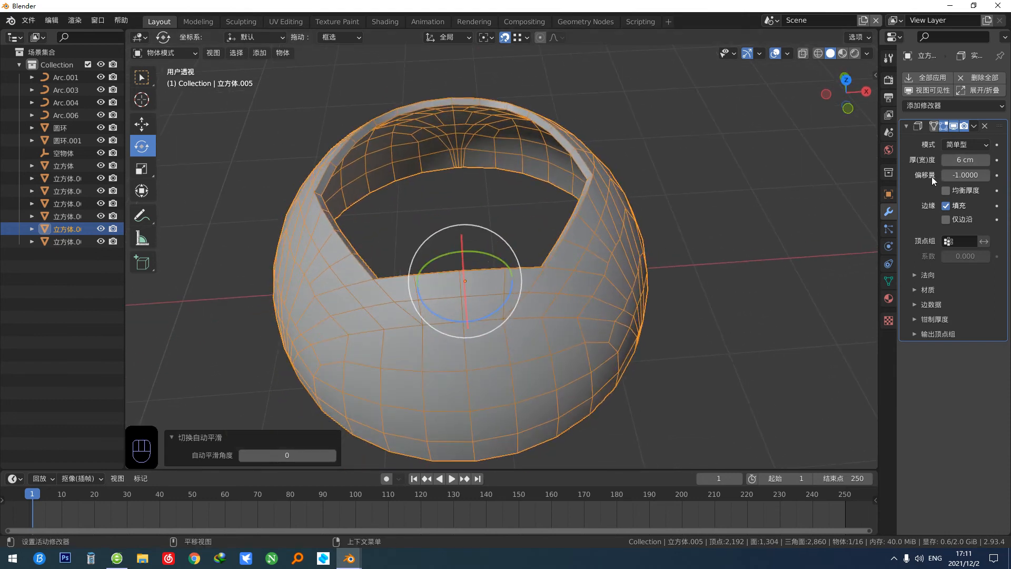
pyautogui.keyDown('shift'); pyautogui.moveTo(666, 284); pyautogui.dragTo(615, 270, button='middle'); pyautogui.keyUp('shift')
pyautogui.press('F5')
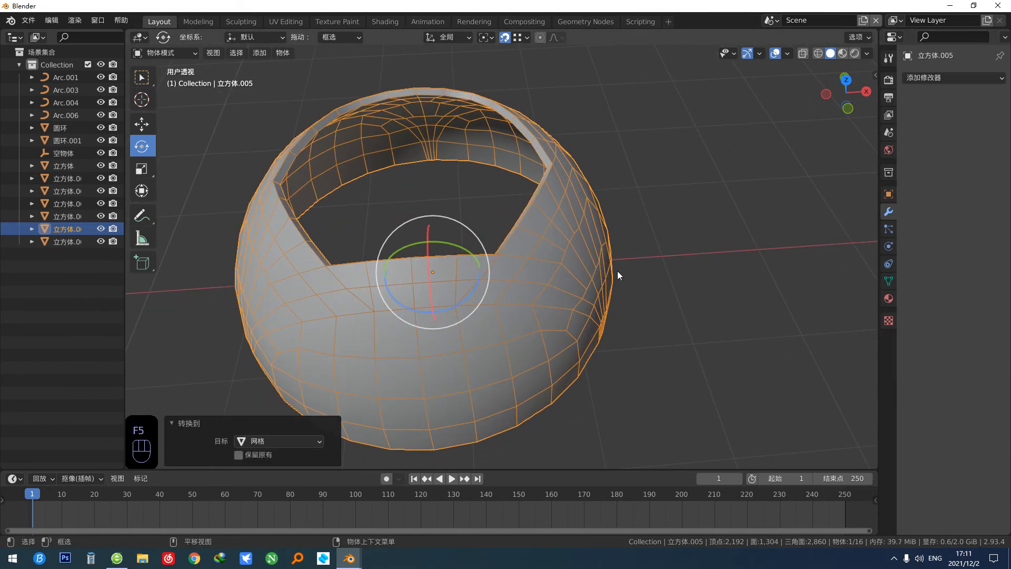
pyautogui.hotkey('ctrl', 'z')
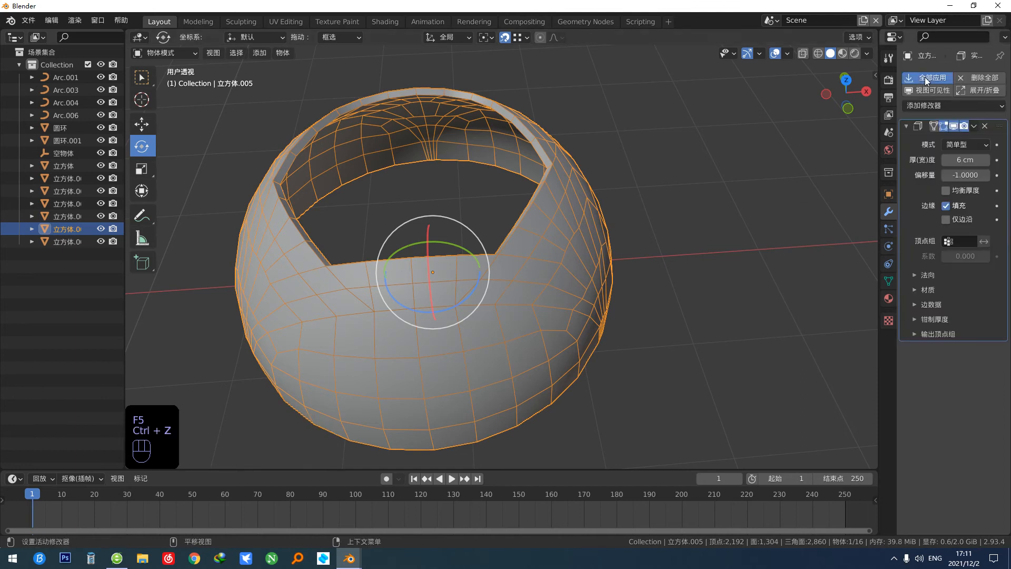
pyautogui.click(924, 77)
# Step: In face editing, select the loop of thickness faces around the upper opening and separate it into its own object
pyautogui.scroll(2, 322, 251)
pyautogui.press('Tab')
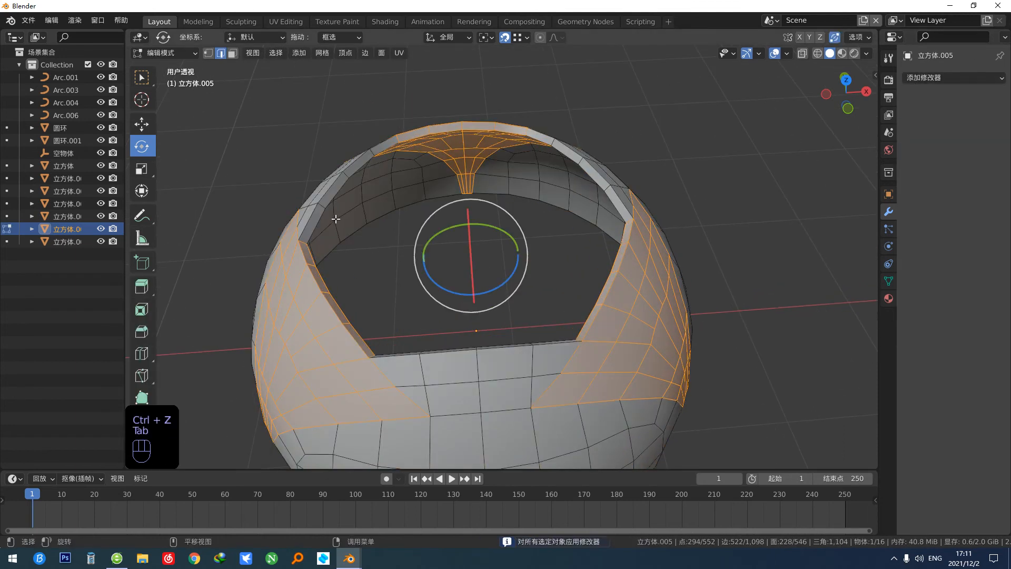
pyautogui.scroll(2, 335, 219)
pyautogui.scroll(2, 279, 204)
pyautogui.click(364, 213)
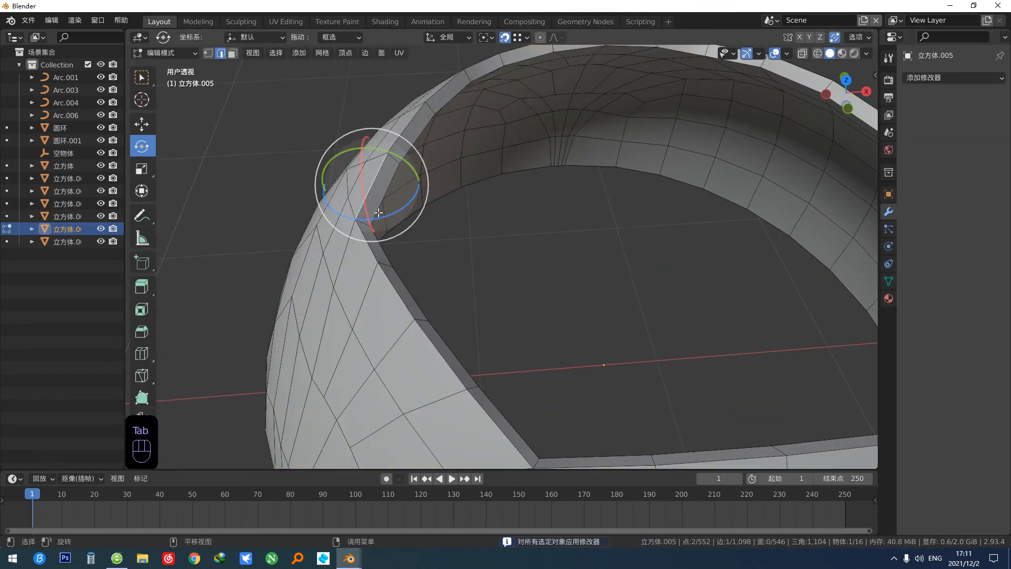
pyautogui.scroll(1, 378, 212)
pyautogui.press('3')
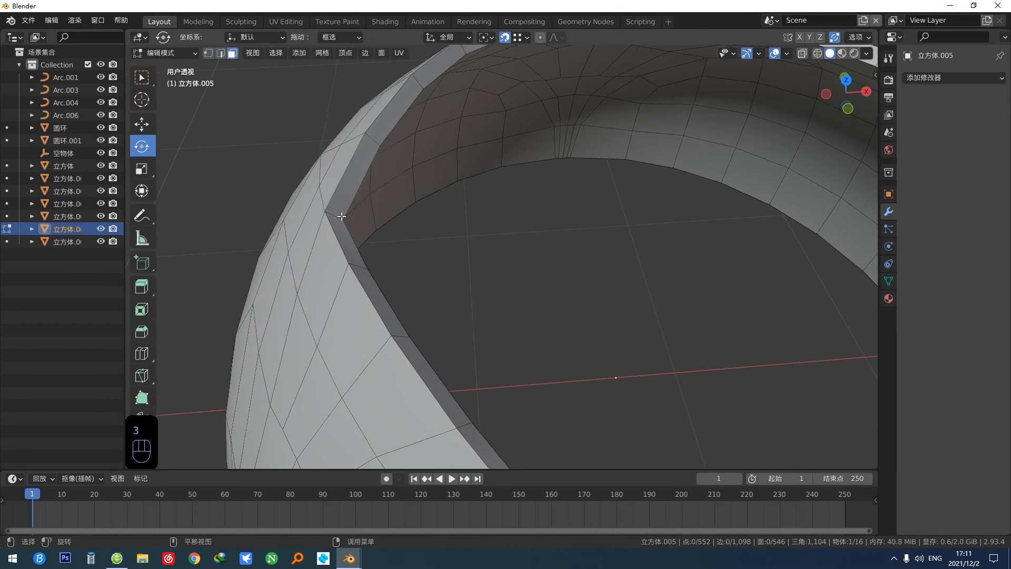
pyautogui.keyDown('alt'); pyautogui.click(342, 215); pyautogui.keyUp('alt')
pyautogui.scroll(-4, 369, 217)
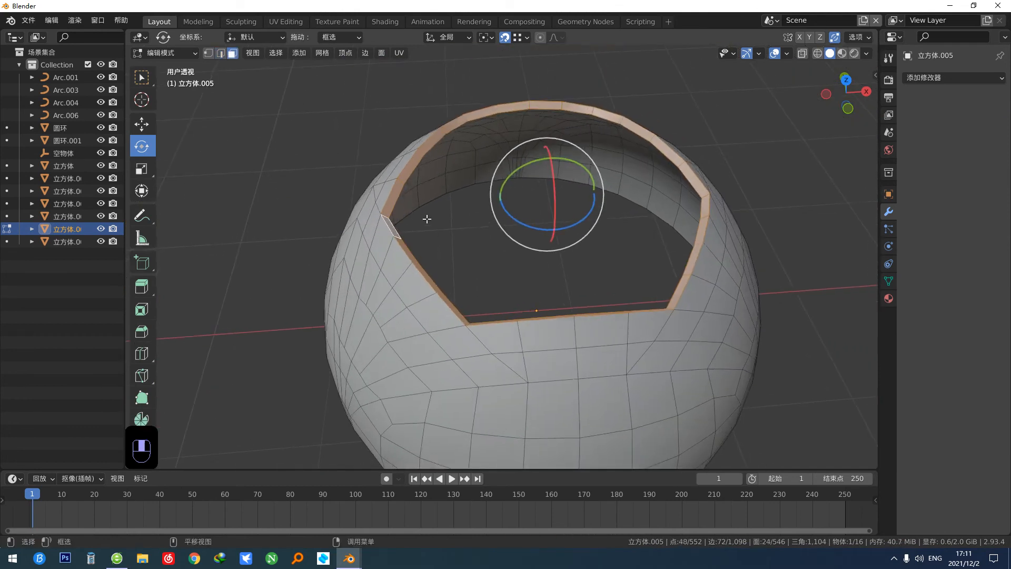
pyautogui.hotkey('alt', 'd')
pyautogui.click(432, 221)
# Step: Select the loop of thickness faces around the lower rim and separate it into its own object
pyautogui.keyDown('alt'); pyautogui.moveTo(434, 220); pyautogui.dragTo(504, 350, button='middle'); pyautogui.keyUp('alt')
pyautogui.keyDown('alt'); pyautogui.click(502, 356); pyautogui.keyUp('alt')
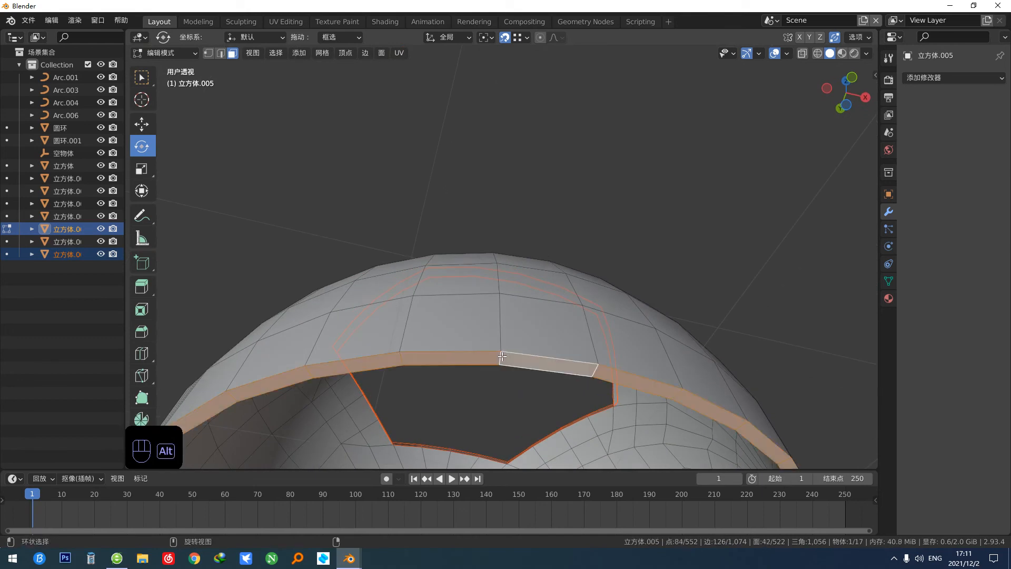
pyautogui.hotkey('alt', 'd')
pyautogui.click(503, 358)
pyautogui.scroll(-3, 502, 358)
# Step: Select all linked faces of the outer surface and separate them from the inner surface as a new object
pyautogui.keyDown('alt'); pyautogui.moveTo(503, 358); pyautogui.dragTo(516, 277, button='middle'); pyautogui.keyUp('alt')
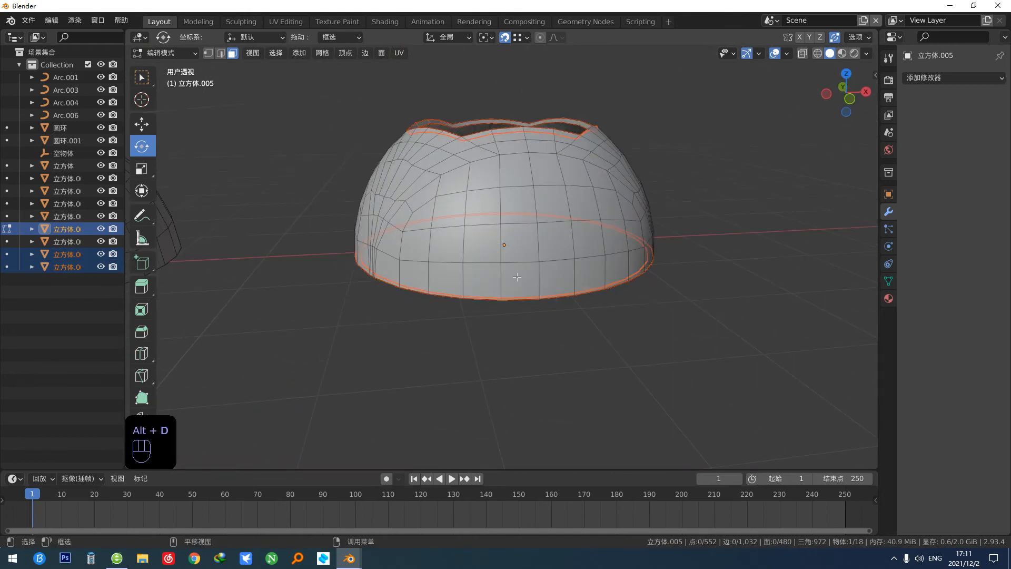
pyautogui.click(516, 277)
pyautogui.click(643, 361)
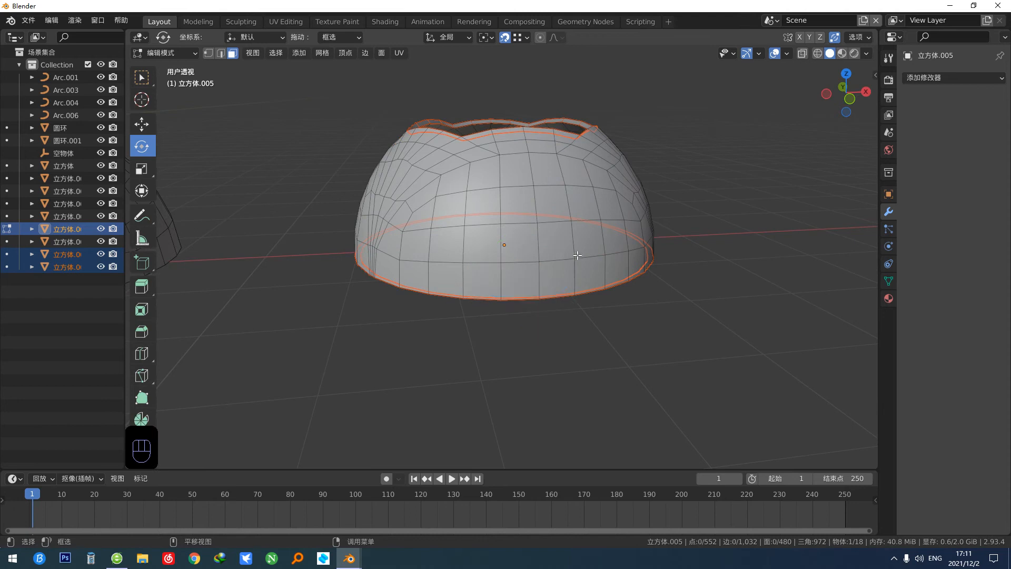
pyautogui.press('l')
pyautogui.keyDown('alt'); pyautogui.moveTo(578, 256); pyautogui.dragTo(508, 169, button='middle'); pyautogui.keyUp('alt')
pyautogui.scroll(2, 509, 169)
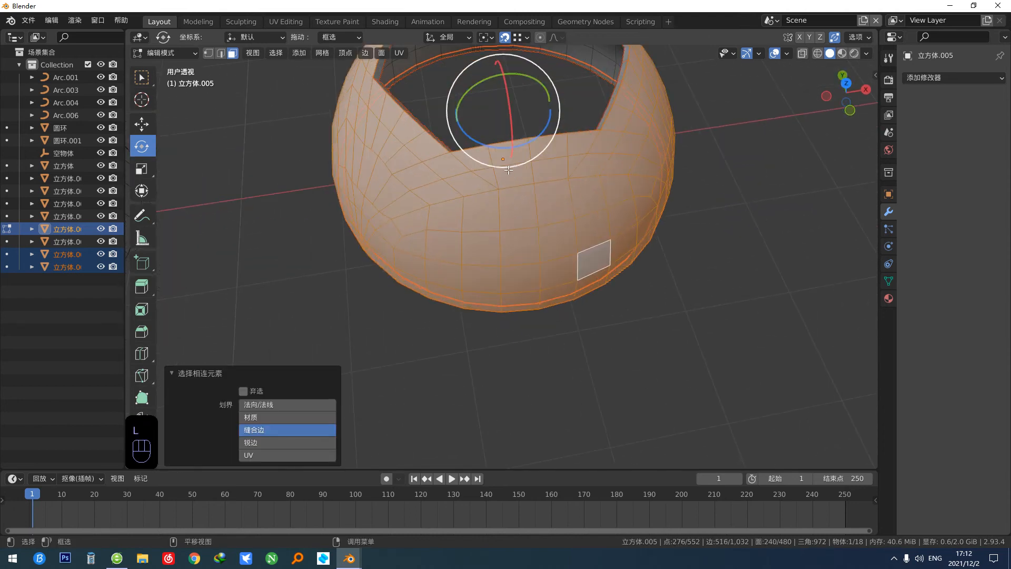
pyautogui.hotkey('alt', 'd')
pyautogui.click(508, 182)
# Step: Return to Object Mode, select the separated outer shell and open it in Edit Mode
pyautogui.press('Tab')
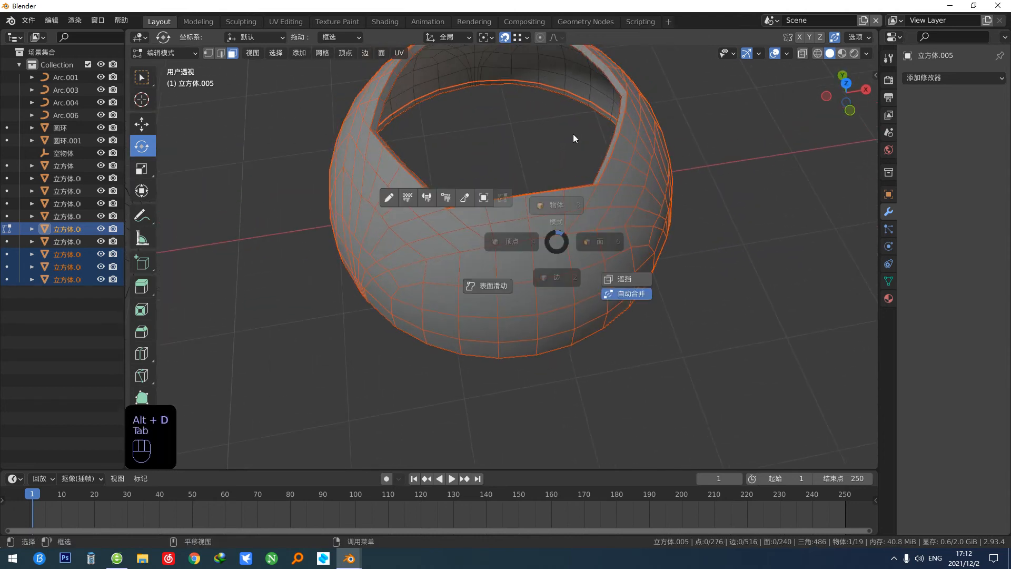
pyautogui.click(573, 134)
pyautogui.click(583, 253)
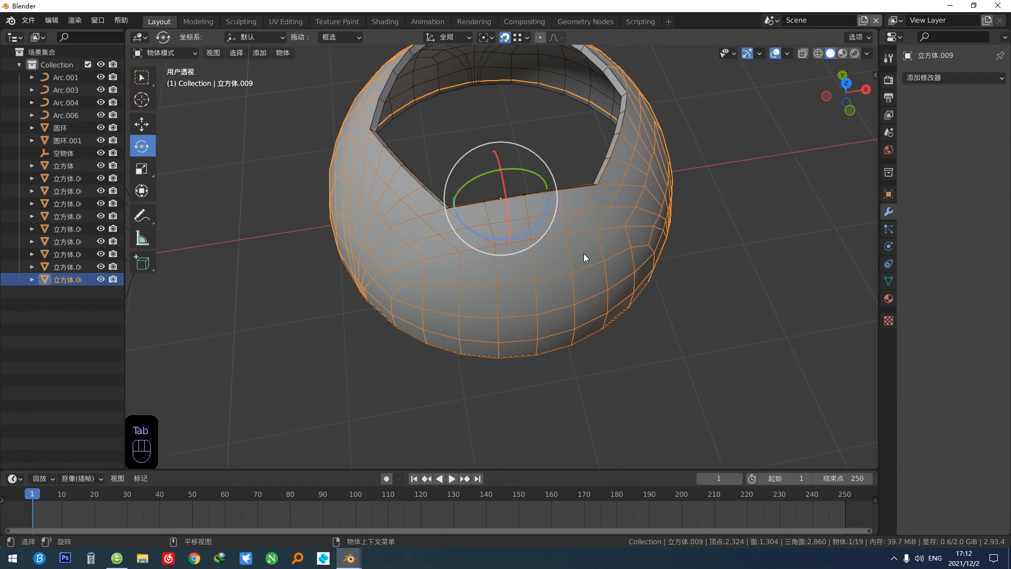
pyautogui.press('Tab')
pyautogui.moveTo(589, 164); pyautogui.dragTo(589, 282, button='middle')
pyautogui.press('Tab')
pyautogui.click(598, 222)
# Step: Select all faces of the outer shell and isolate it from the other objects
pyautogui.moveTo(598, 223); pyautogui.dragTo(546, 308, button='middle')
pyautogui.click(545, 307)
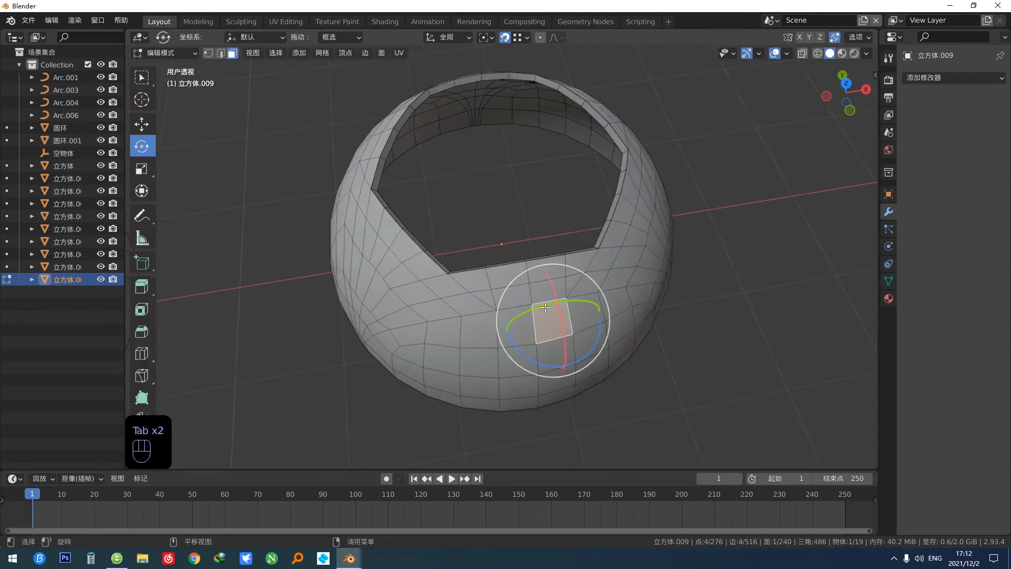
pyautogui.press('a')
pyautogui.press('c')
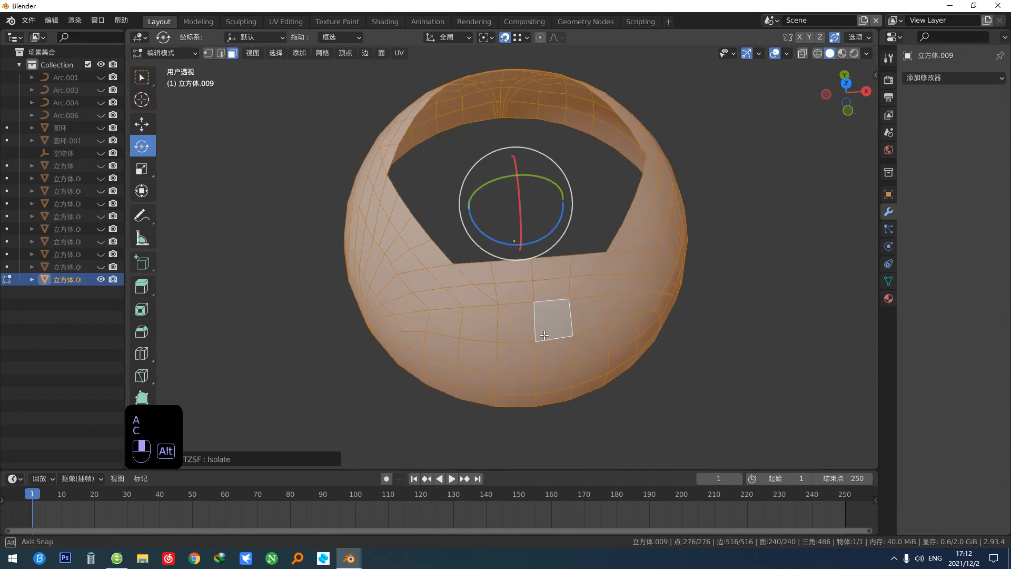
# Step: From the top with X-ray on, deselect the two-row block of faces on the inner rim at each of the three sides
pyautogui.press('`')
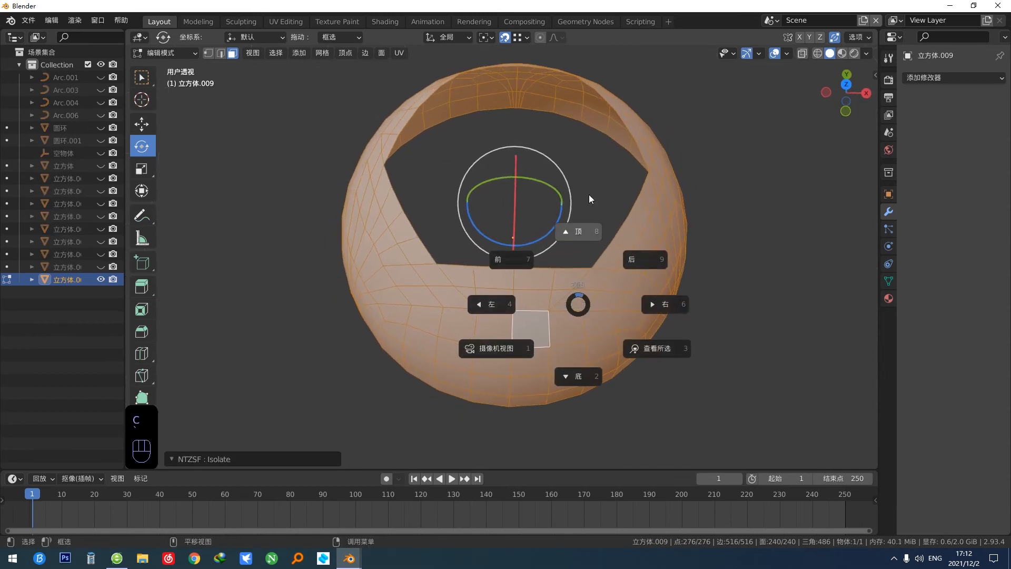
pyautogui.click(589, 194)
pyautogui.hotkey('alt', 'x')
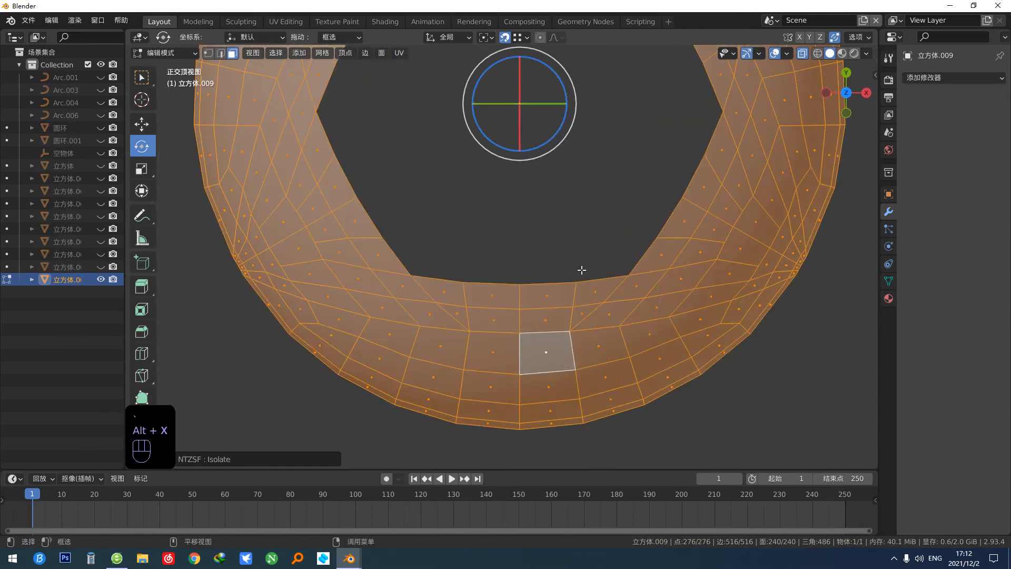
pyautogui.keyDown('ctrl'); pyautogui.moveTo(599, 267); pyautogui.dragTo(482, 321); pyautogui.keyUp('ctrl')
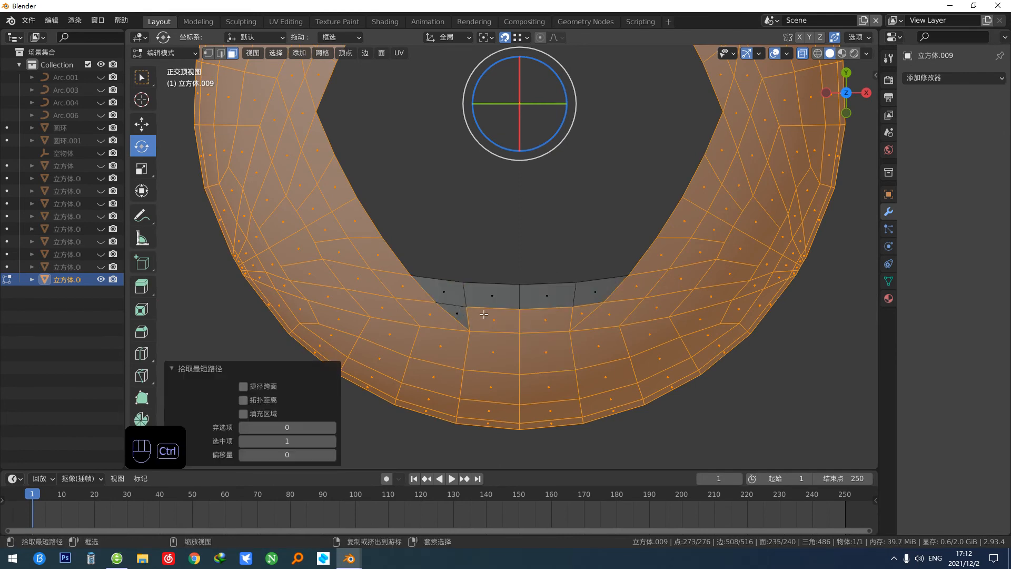
pyautogui.hotkey('ctrl', 'z')
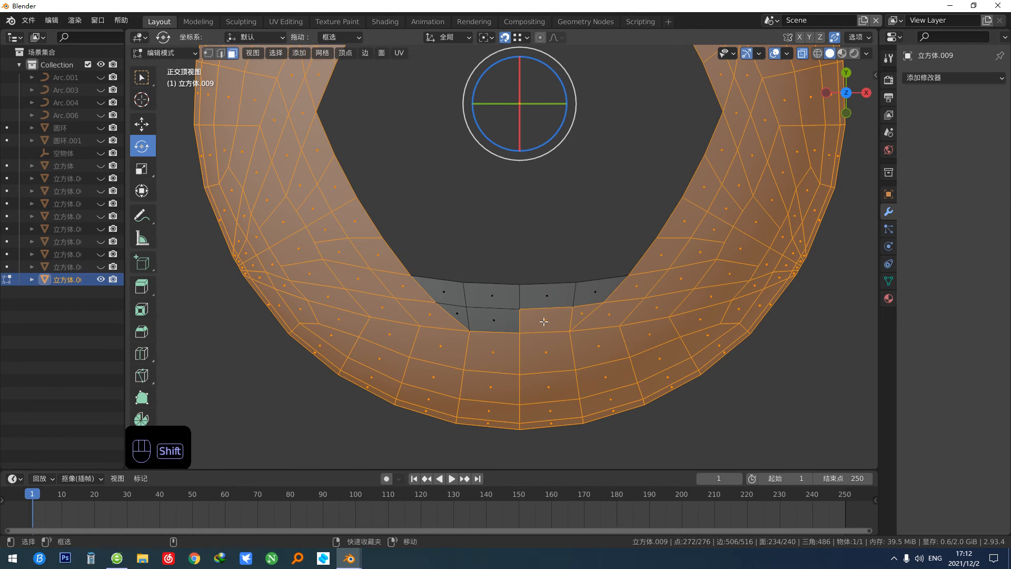
pyautogui.keyDown('shift'); pyautogui.click(580, 316); pyautogui.keyUp('shift')
pyautogui.scroll(-3, 580, 316)
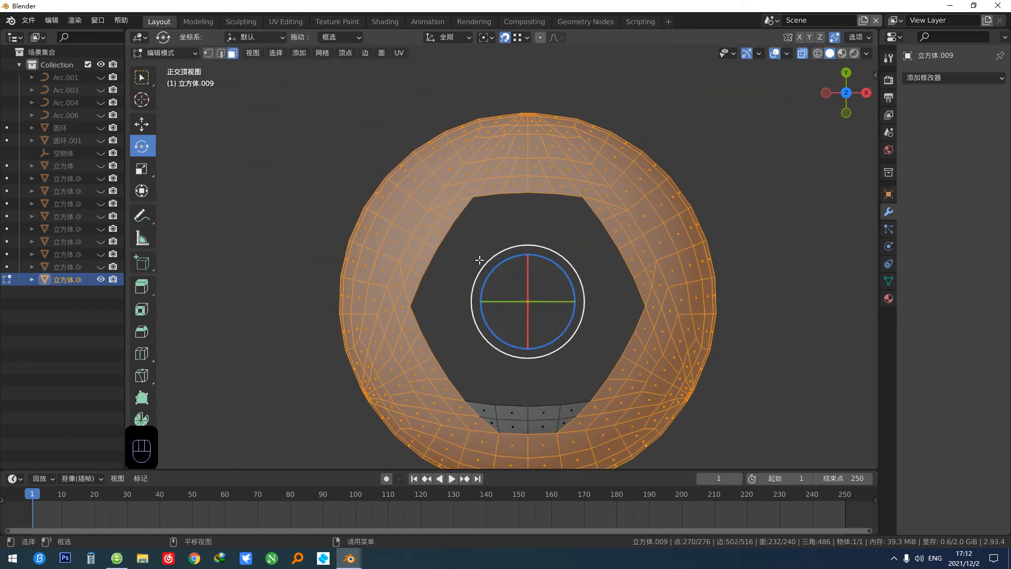
pyautogui.scroll(2, 509, 278)
pyautogui.keyDown('shift'); pyautogui.moveTo(509, 278); pyautogui.dragTo(449, 305, button='middle'); pyautogui.keyUp('shift')
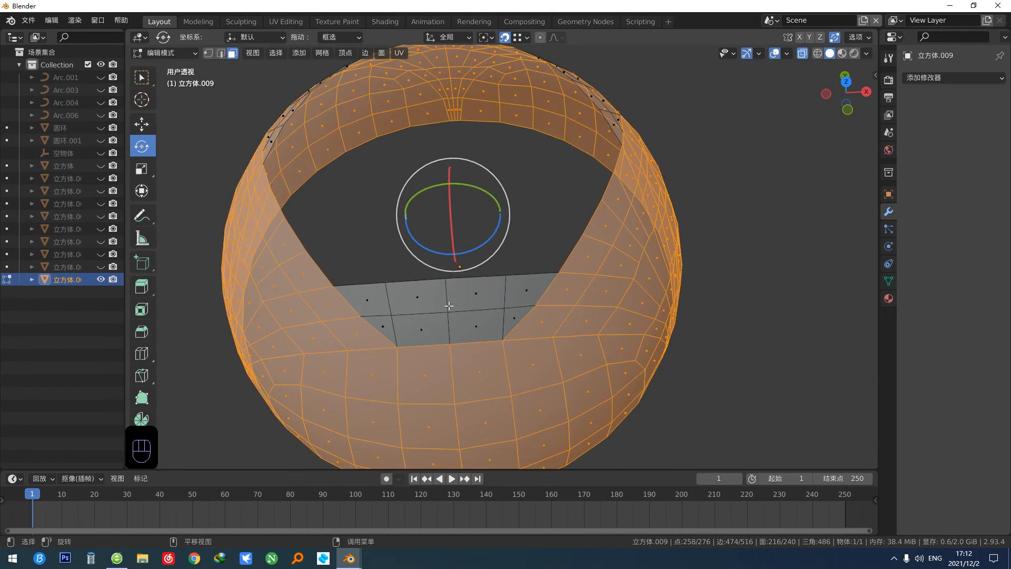
# Step: Extrude the selected outer shell faces along their normals with an offset of 6 cm
pyautogui.hotkey('alt', 'q')
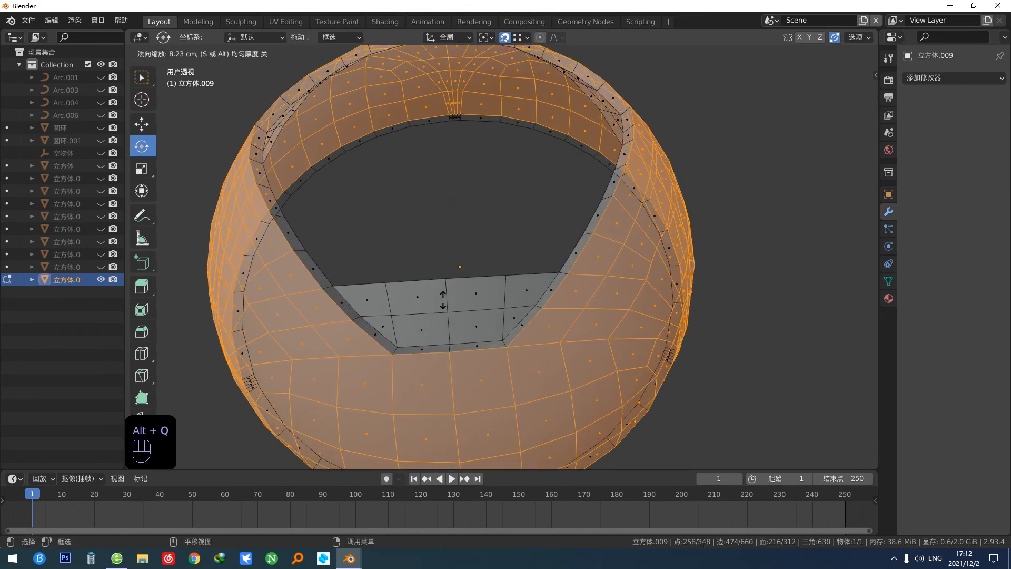
pyautogui.click(364, 327)
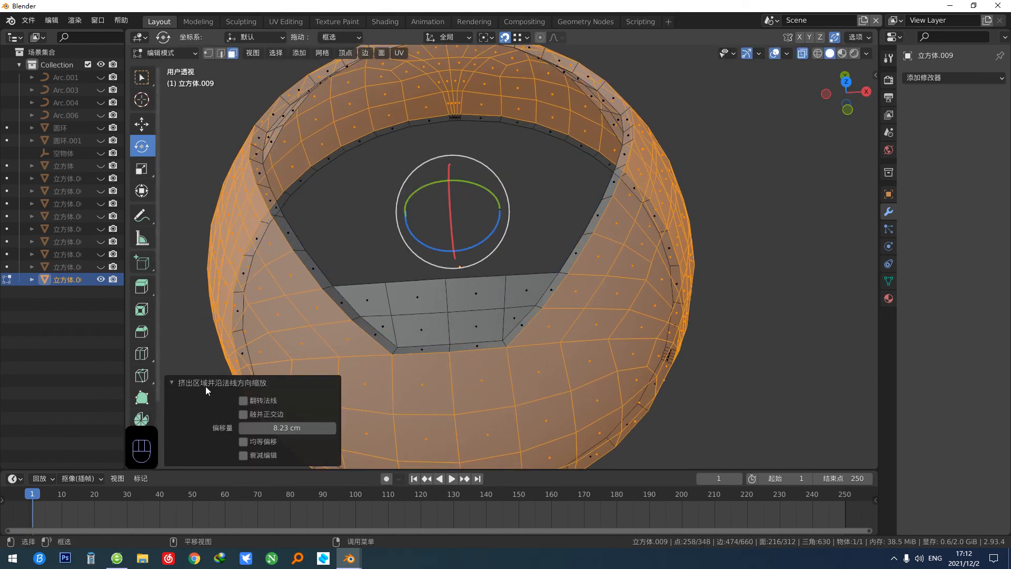
pyautogui.click(298, 432)
pyautogui.write('6')
pyautogui.press('Return')
# Step: Deselect the faces of the tapering panel region at each of the three sides of the outer shell
pyautogui.keyDown('alt'); pyautogui.moveTo(469, 275); pyautogui.dragTo(565, 266, button='middle'); pyautogui.keyUp('alt')
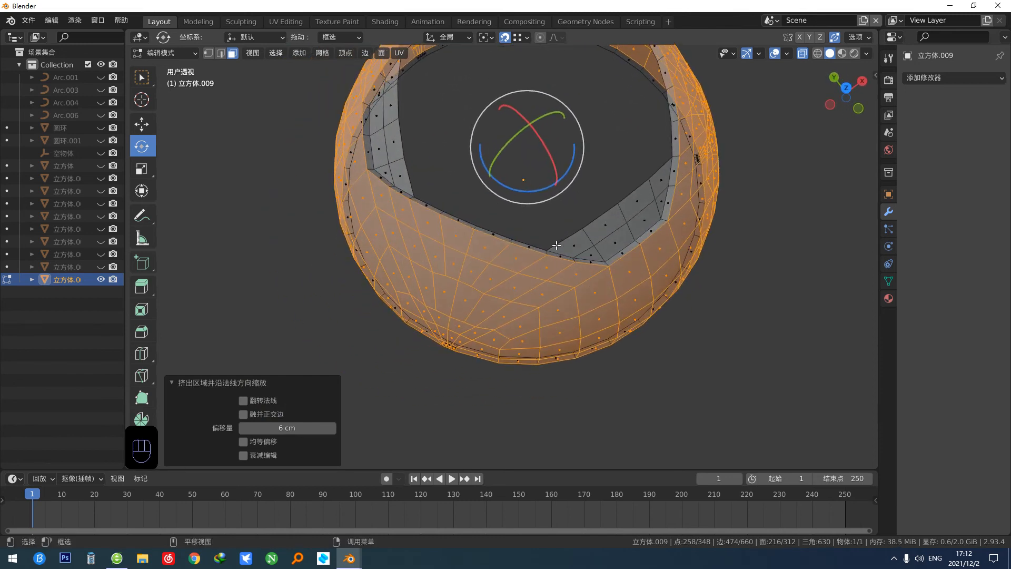
pyautogui.keyDown('ctrl'); pyautogui.moveTo(555, 237); pyautogui.dragTo(439, 290); pyautogui.keyUp('ctrl')
pyautogui.moveTo(485, 253); pyautogui.dragTo(562, 290, button='middle')
pyautogui.keyDown('ctrl'); pyautogui.moveTo(543, 227); pyautogui.dragTo(496, 276); pyautogui.keyUp('ctrl')
pyautogui.keyDown('ctrl'); pyautogui.moveTo(449, 322); pyautogui.dragTo(449, 321); pyautogui.keyUp('ctrl')
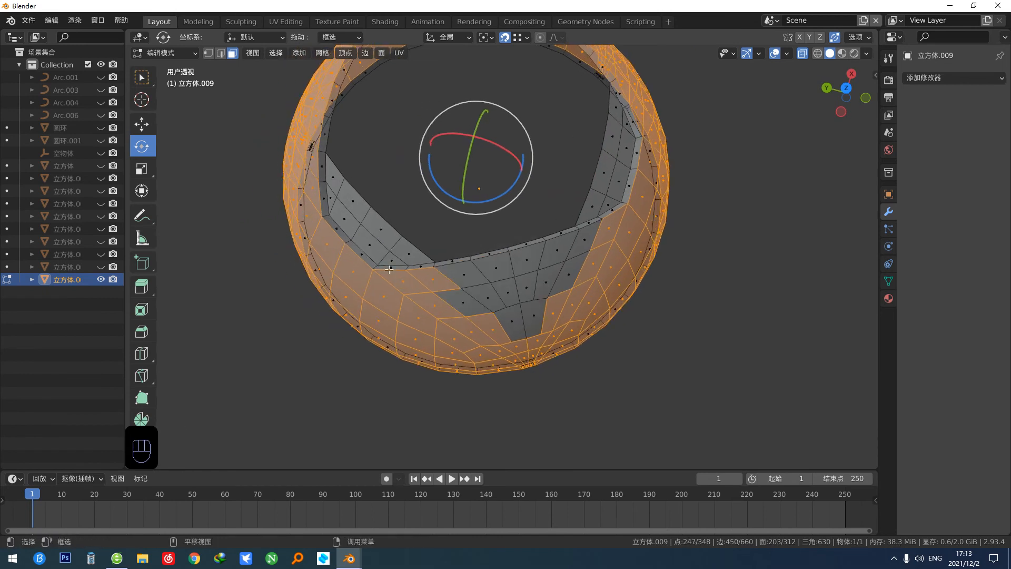
pyautogui.moveTo(437, 286); pyautogui.dragTo(456, 306, button='middle')
# Step: Extrude the still-selected panel regions outward along their normals as a second raised layer
pyautogui.hotkey('alt', 'q')
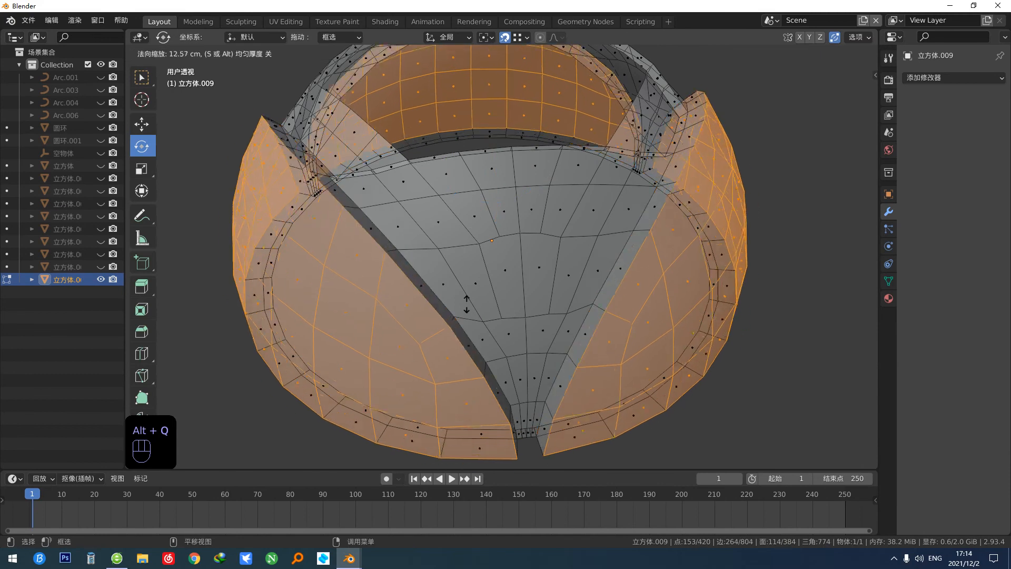
pyautogui.click(463, 298)
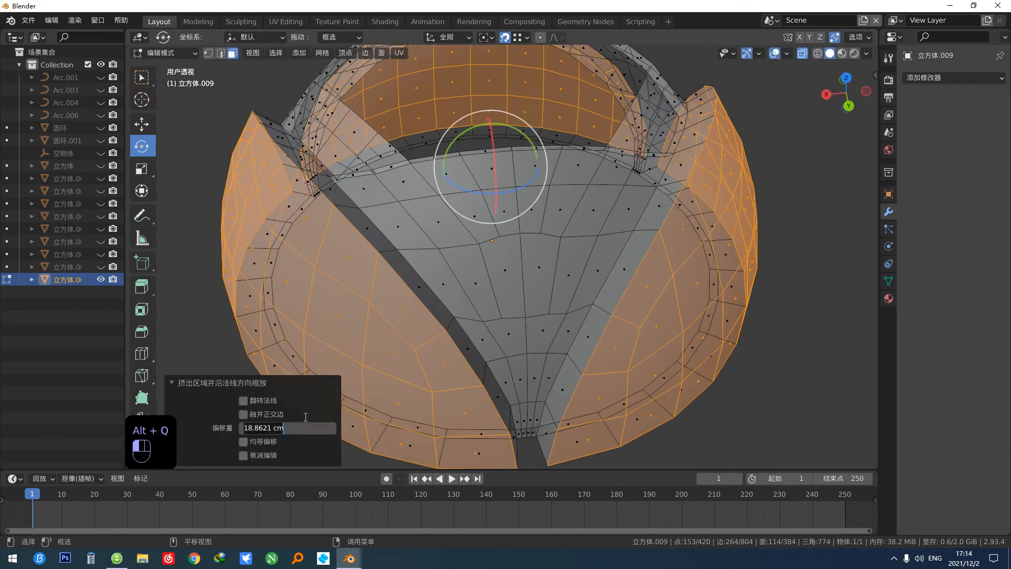
pyautogui.press('Return')
# Step: Turn off X-ray and end the isolation of the outer shell, bringing back the other objects
pyautogui.moveTo(727, 323)
pyautogui.keyDown('alt'); pyautogui.mouseDown(button='middle')
pyautogui.moveTo(648, 354)
pyautogui.moveTo(598, 345)
pyautogui.moveTo(578, 388)
pyautogui.mouseUp(button='middle'); pyautogui.keyUp('alt')
pyautogui.hotkey('alt', 'z')
pyautogui.press('c')
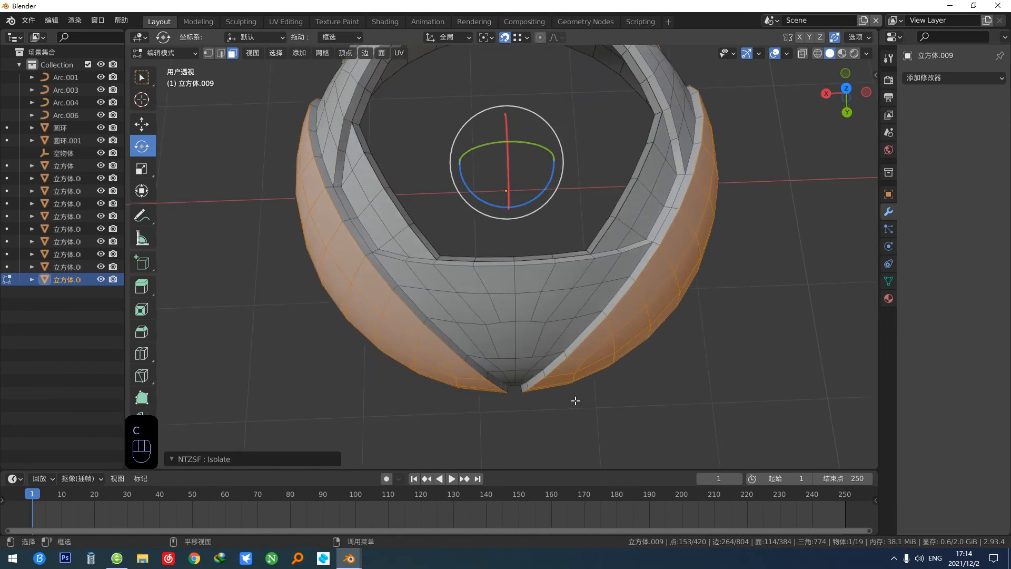
pyautogui.moveTo(548, 339); pyautogui.dragTo(569, 343, button='middle')
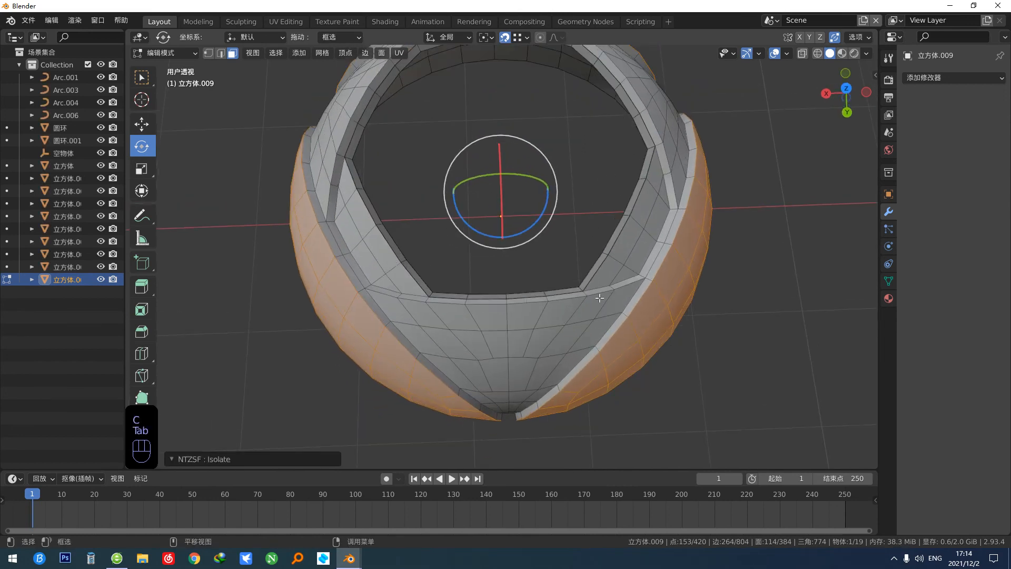
# Step: Return to Object Mode, select all the separated pieces of the ring-shaped shell and join them into one object
pyautogui.press('Tab')
pyautogui.click(604, 188)
pyautogui.scroll(-2, 584, 248)
pyautogui.keyDown('alt'); pyautogui.moveTo(580, 258); pyautogui.dragTo(591, 213, button='middle'); pyautogui.keyUp('alt')
pyautogui.keyDown('alt'); pyautogui.moveTo(592, 347); pyautogui.dragTo(790, 334, button='middle'); pyautogui.keyUp('alt')
pyautogui.moveTo(554, 329); pyautogui.dragTo(567, 255, button='middle')
pyautogui.moveTo(755, 165); pyautogui.dragTo(412, 447)
pyautogui.keyDown('alt'); pyautogui.moveTo(492, 366); pyautogui.dragTo(516, 328, button='middle'); pyautogui.keyUp('alt')
pyautogui.hotkey('ctrl', 'j')
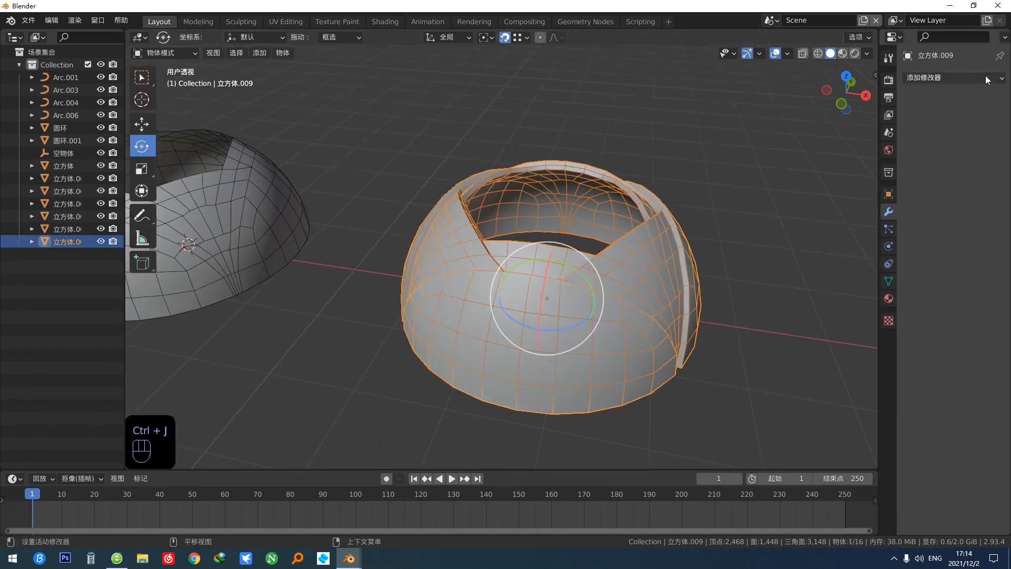
# Step: Add a Weld modifier to the joined shell and apply it
pyautogui.click(954, 79)
pyautogui.click(824, 346)
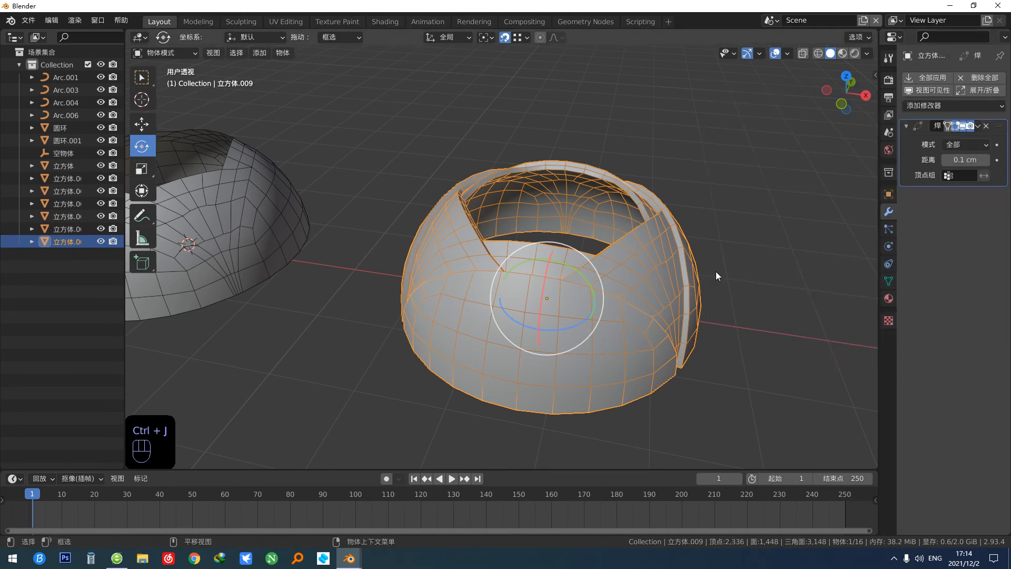
pyautogui.moveTo(715, 271); pyautogui.dragTo(843, 201, button='middle')
pyautogui.click(926, 76)
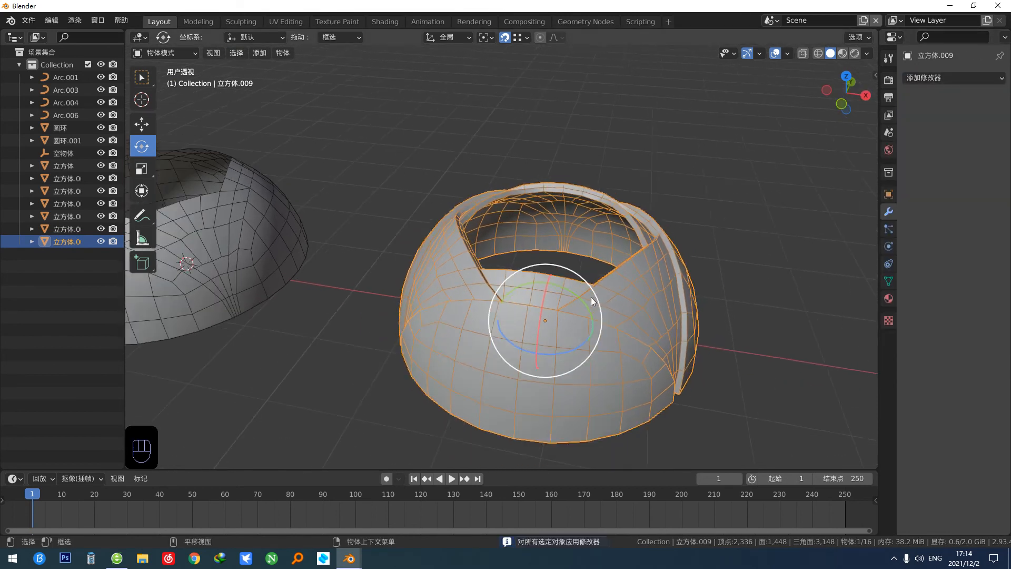
# Step: Open the welded shell in Edit Mode and clear the face selection
pyautogui.keyDown('alt'); pyautogui.moveTo(591, 297); pyautogui.dragTo(597, 324, button='middle'); pyautogui.keyUp('alt')
pyautogui.press('Tab')
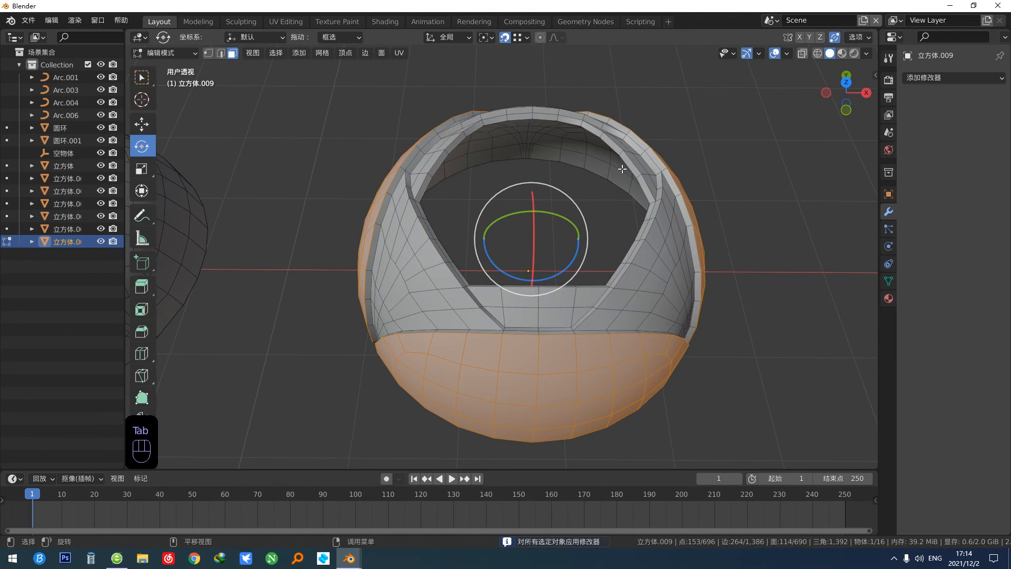
pyautogui.click(701, 205)
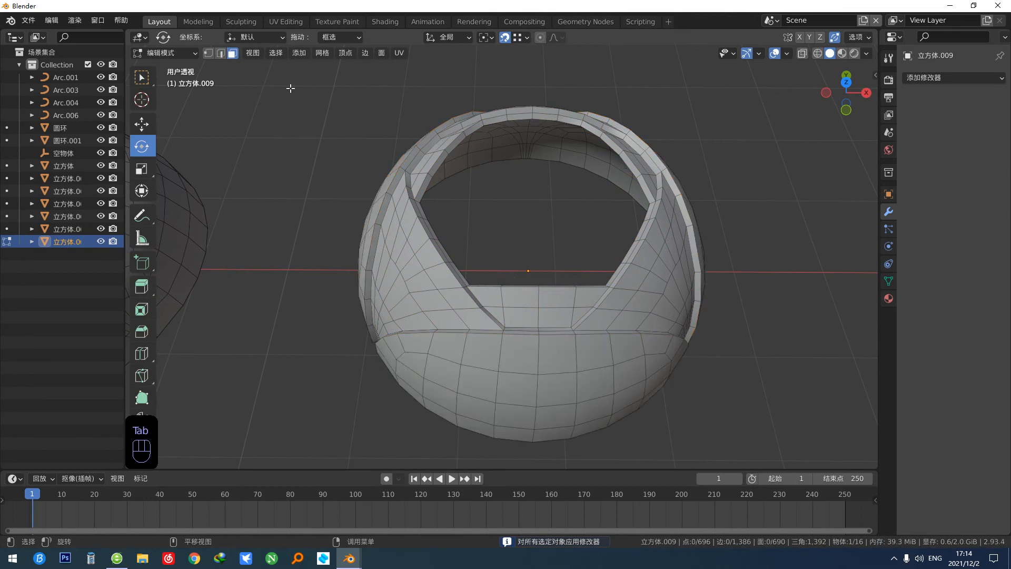
# Step: In edge selection mode, select the first three edge runs along the inner lip of the top opening
pyautogui.scroll(8, 450, 205)
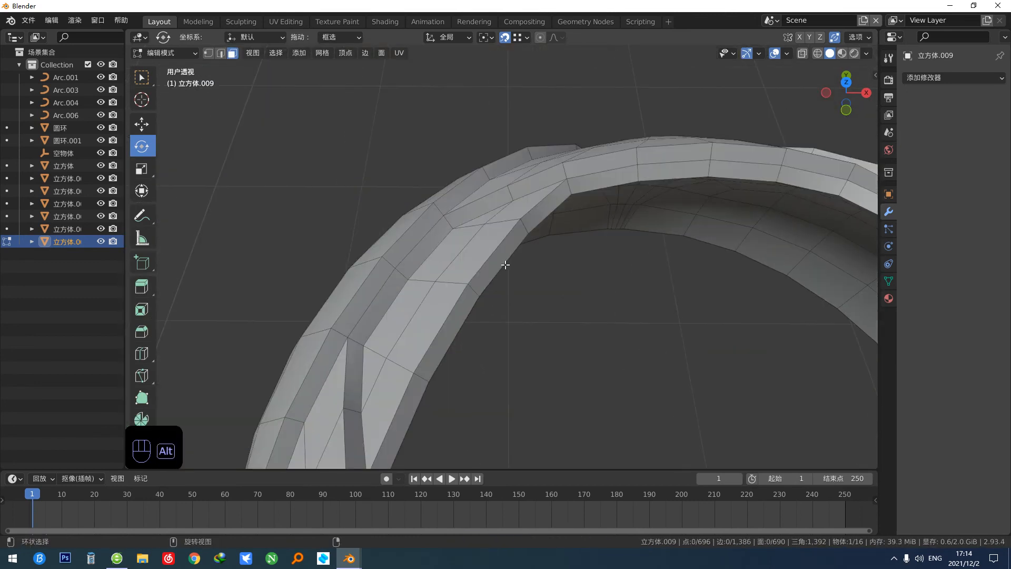
pyautogui.keyDown('alt'); pyautogui.click(505, 266); pyautogui.keyUp('alt')
pyautogui.press('2')
pyautogui.keyDown('alt'); pyautogui.click(502, 272); pyautogui.keyUp('alt')
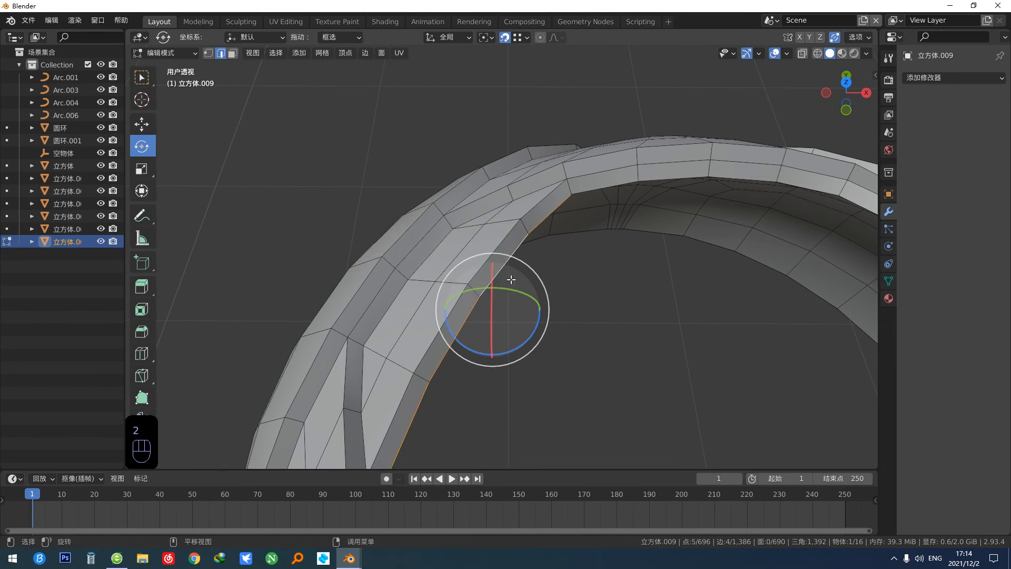
pyautogui.scroll(-10, 527, 290)
pyautogui.scroll(5, 566, 206)
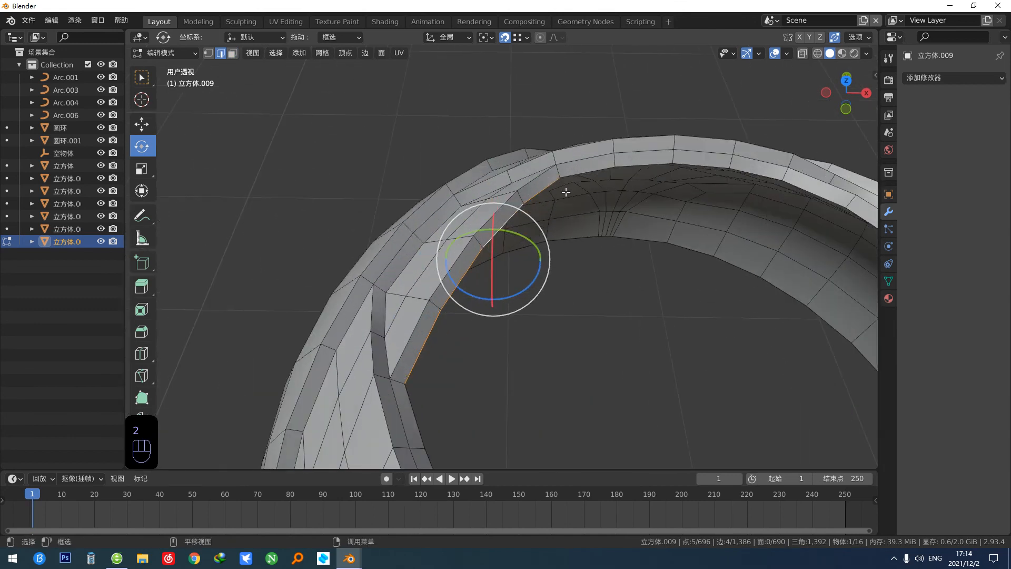
pyautogui.keyDown('alt'); pyautogui.keyDown('shift'); pyautogui.click(584, 183); pyautogui.keyUp('shift'); pyautogui.keyUp('alt')
pyautogui.keyDown('shift'); pyautogui.moveTo(842, 247); pyautogui.dragTo(582, 248, button='middle'); pyautogui.keyUp('shift')
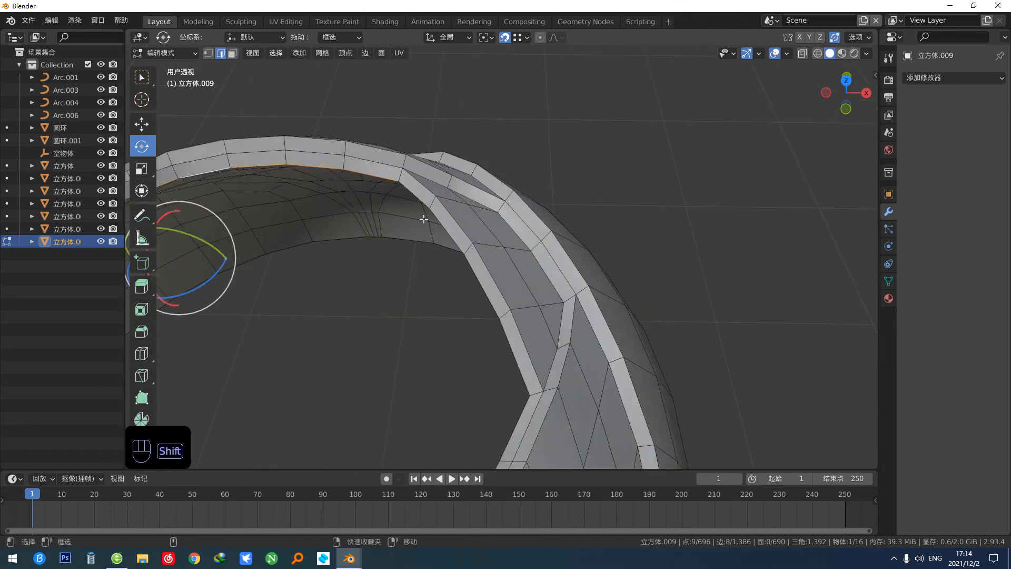
pyautogui.keyDown('alt'); pyautogui.keyDown('shift'); pyautogui.click(444, 226); pyautogui.keyUp('shift'); pyautogui.keyUp('alt')
pyautogui.scroll(-4, 459, 275)
# Step: Add the three remaining edge runs of the opening's inner lip to complete the closed loop selection
pyautogui.keyDown('alt'); pyautogui.moveTo(460, 274); pyautogui.dragTo(579, 287, button='middle'); pyautogui.keyUp('alt')
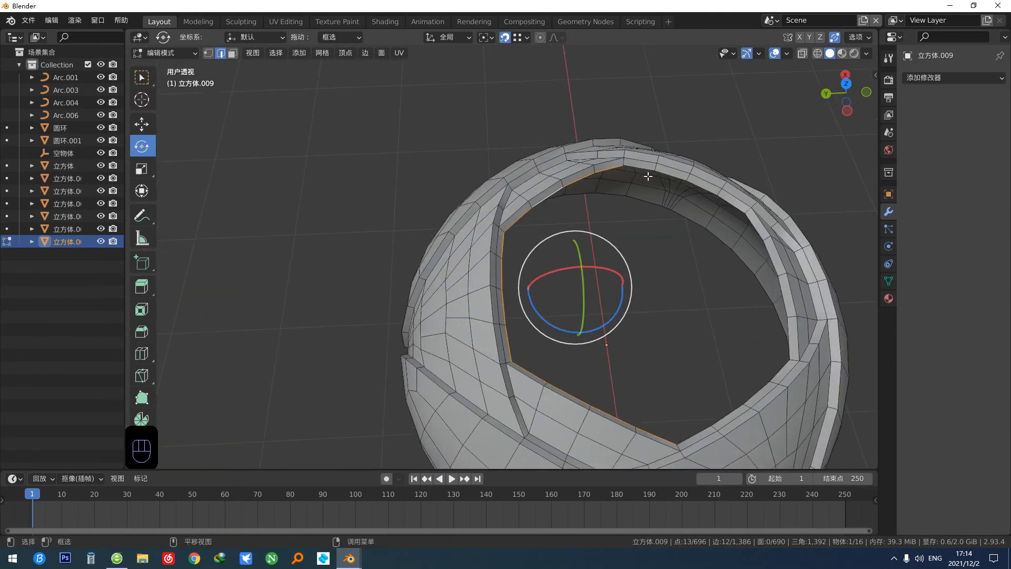
pyautogui.keyDown('alt'); pyautogui.keyDown('shift'); pyautogui.click(654, 172); pyautogui.keyUp('shift'); pyautogui.keyUp('alt')
pyautogui.moveTo(752, 195); pyautogui.dragTo(497, 251, button='middle')
pyautogui.scroll(2, 512, 246)
pyautogui.keyDown('alt'); pyautogui.keyDown('shift'); pyautogui.click(515, 244); pyautogui.keyUp('shift'); pyautogui.keyUp('alt')
pyautogui.scroll(-1, 552, 255)
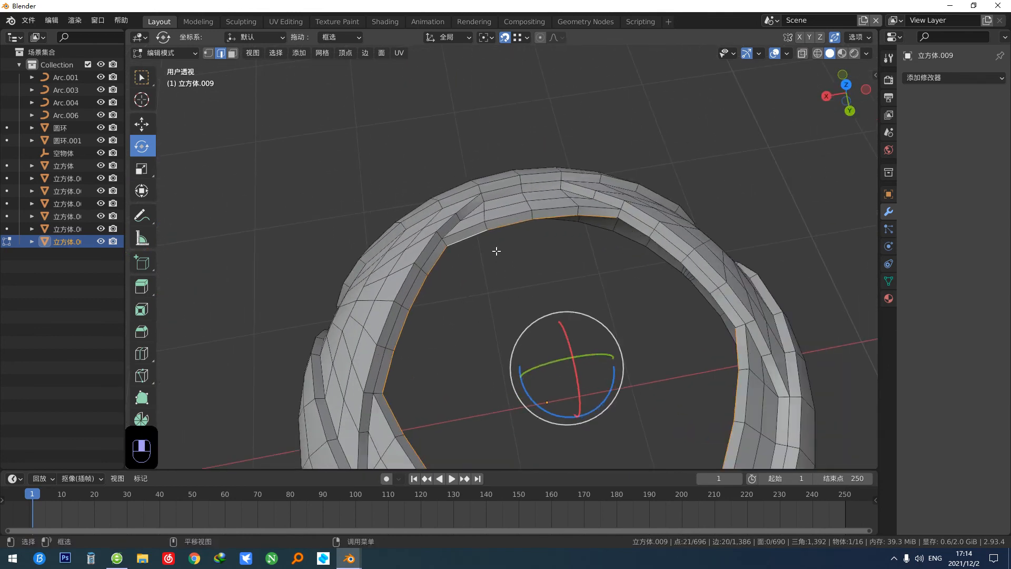
pyautogui.keyDown('alt'); pyautogui.keyDown('shift'); pyautogui.click(621, 232); pyautogui.keyUp('shift'); pyautogui.keyUp('alt')
# Step: Bevel the selected edge loop of the opening with a width of about 2.88 cm and add one more segment
pyautogui.keyDown('alt'); pyautogui.moveTo(616, 235); pyautogui.dragTo(429, 158, button='middle'); pyautogui.keyUp('alt')
pyautogui.moveTo(443, 281); pyautogui.dragTo(467, 215, button='middle')
pyautogui.scroll(4, 505, 289)
pyautogui.scroll(3, 392, 319)
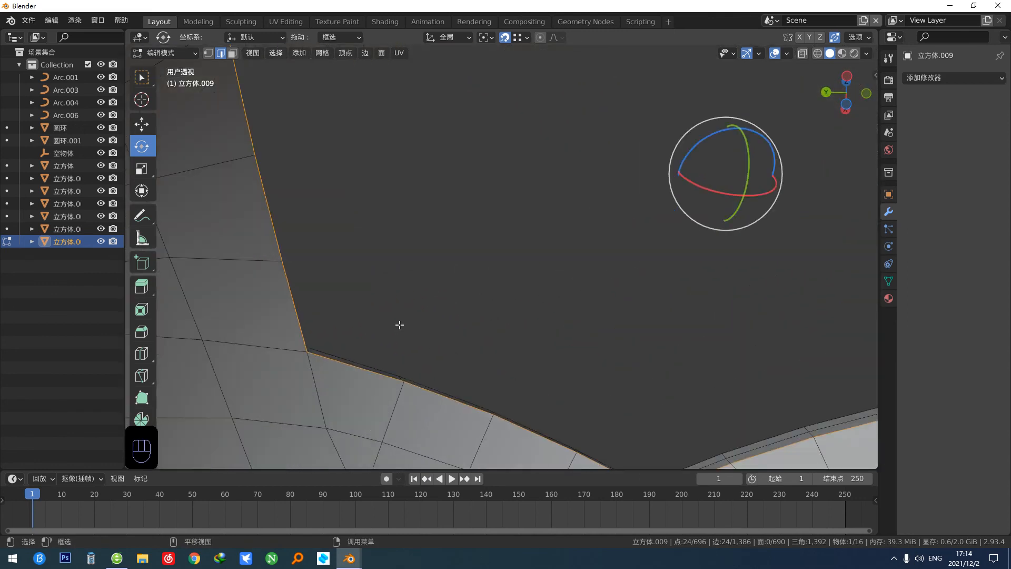
pyautogui.keyDown('shift'); pyautogui.moveTo(399, 323); pyautogui.dragTo(475, 342, button='middle'); pyautogui.keyUp('shift')
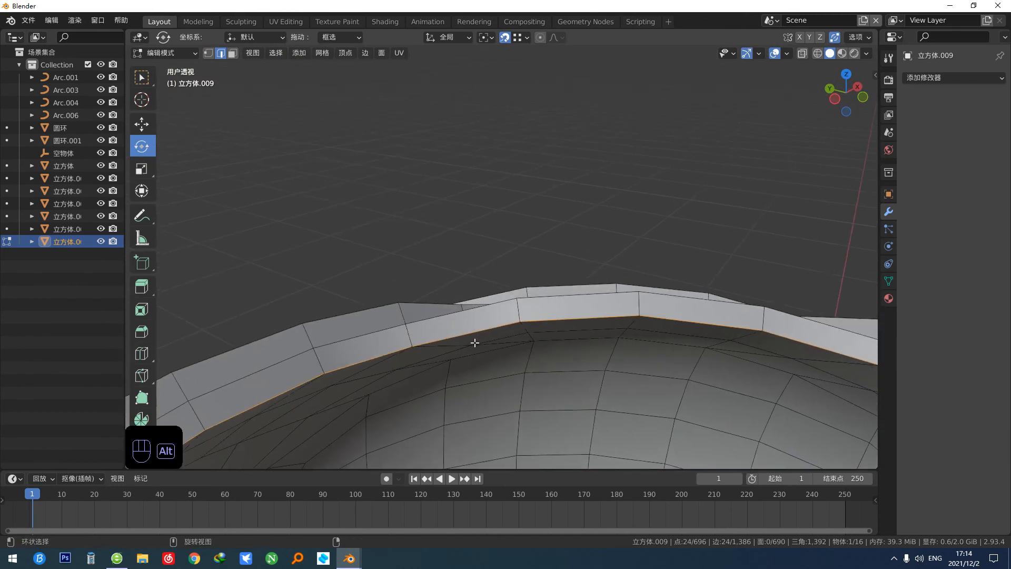
pyautogui.hotkey('alt', 'e')
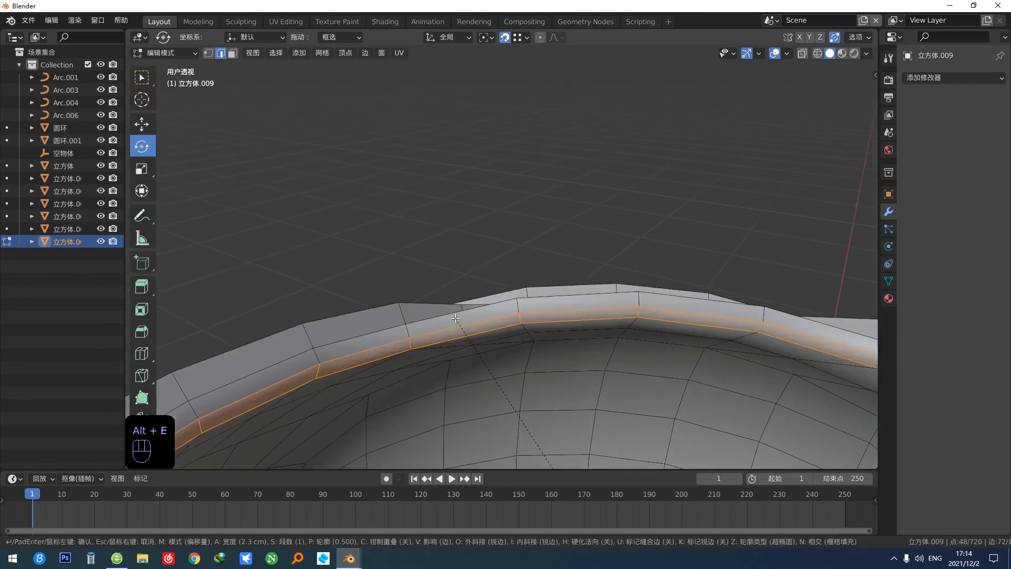
pyautogui.click(345, 341)
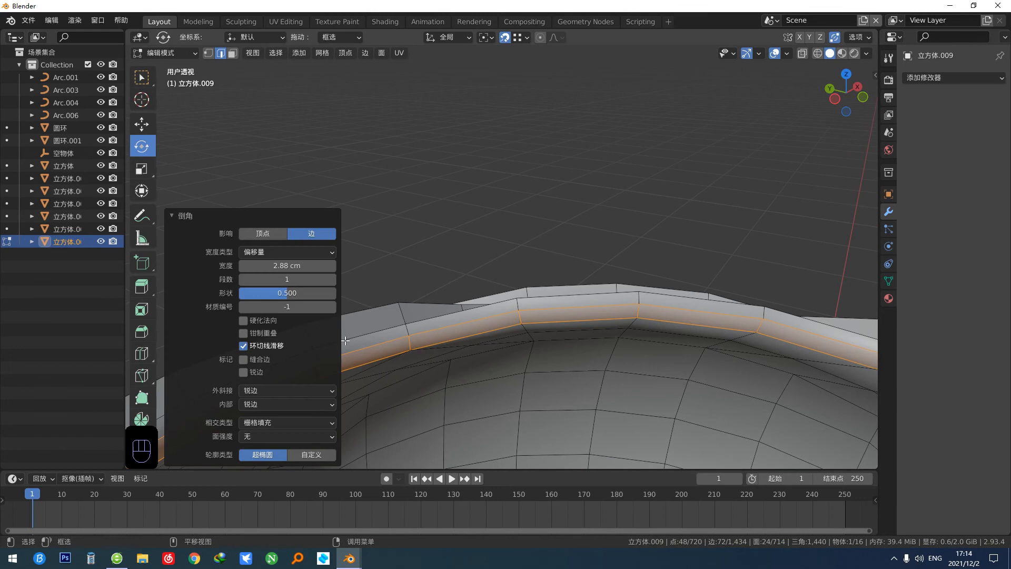
pyautogui.click(333, 279)
# Step: Select the middle edge loop of the beveled rim and dissolve it
pyautogui.keyDown('alt'); pyautogui.moveTo(506, 316); pyautogui.dragTo(481, 294); pyautogui.keyUp('alt')
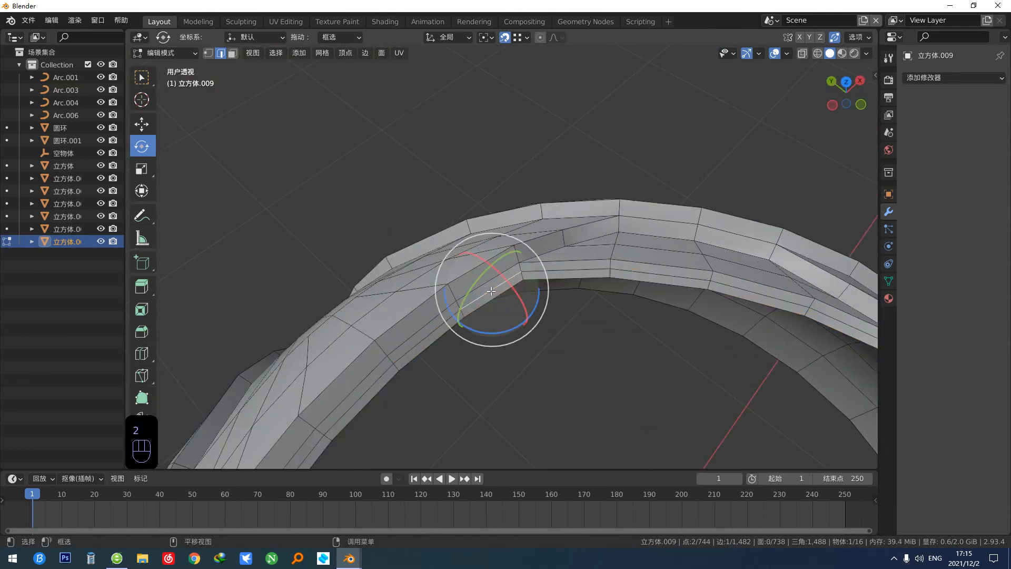
pyautogui.hotkey('ctrl', 'x')
pyautogui.scroll(-3, 533, 372)
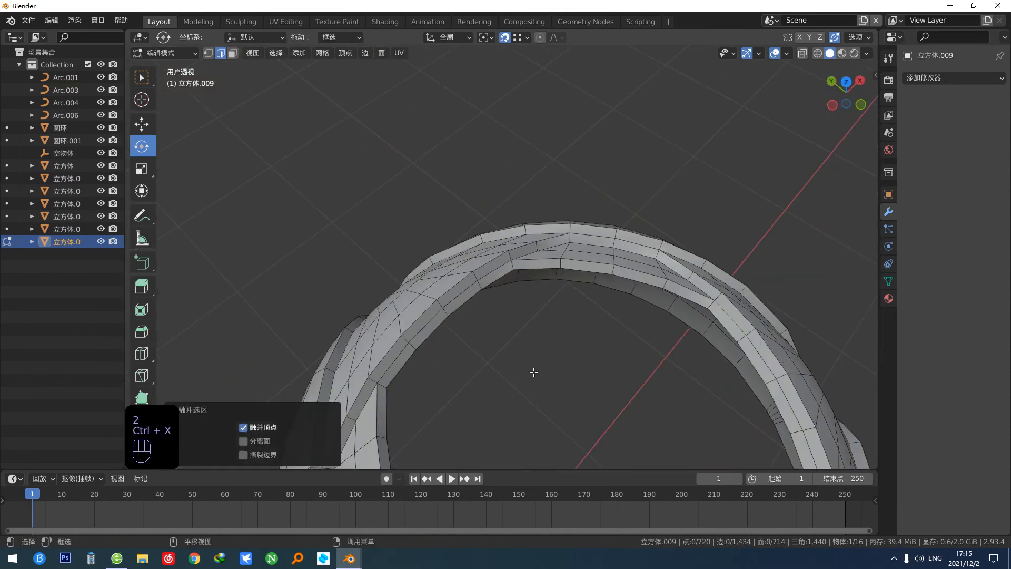
# Step: In face selection mode, select the complete ring of narrow bevel faces around the opening
pyautogui.keyDown('alt'); pyautogui.moveTo(532, 372); pyautogui.dragTo(406, 201); pyautogui.keyUp('alt')
pyautogui.scroll(3, 354, 168)
pyautogui.scroll(6, 355, 168)
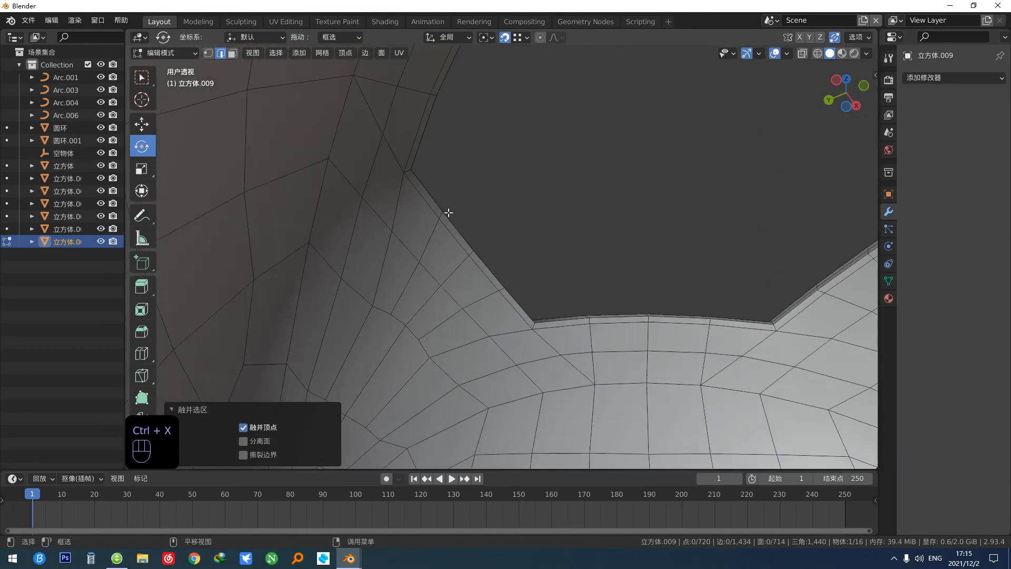
pyautogui.moveTo(384, 221); pyautogui.dragTo(406, 242, button='middle')
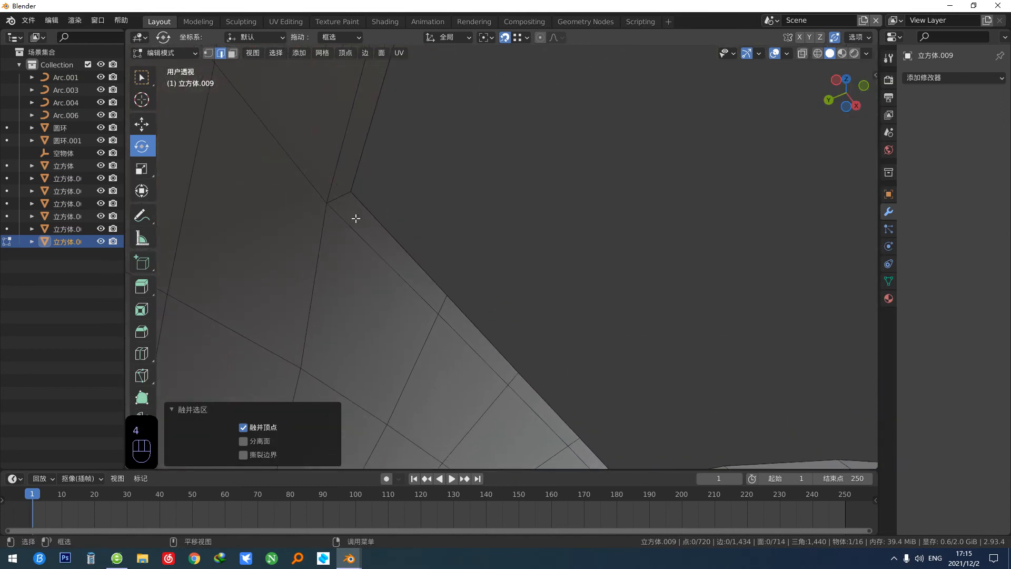
pyautogui.press('3')
pyautogui.click(350, 201)
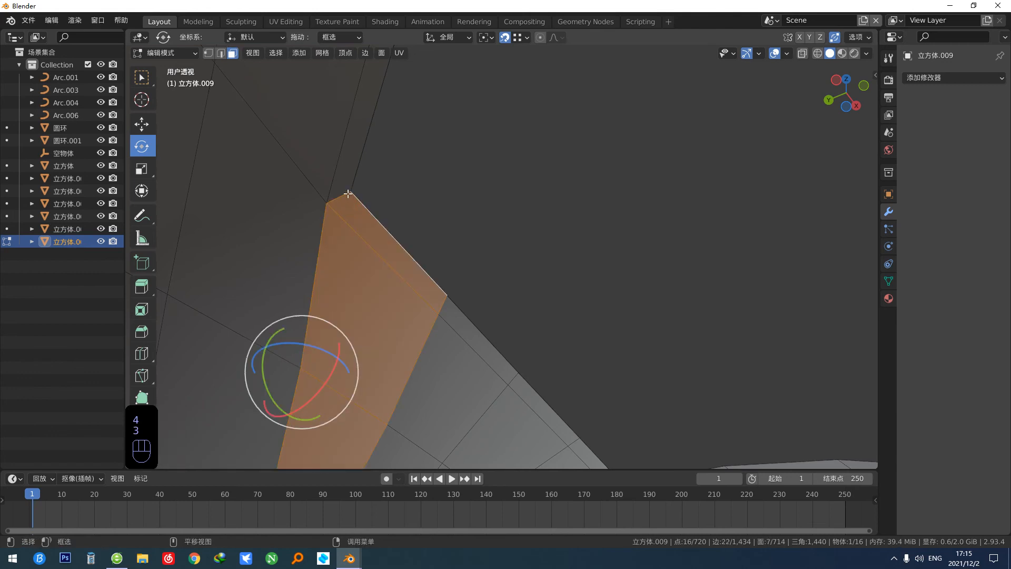
pyautogui.click(346, 197)
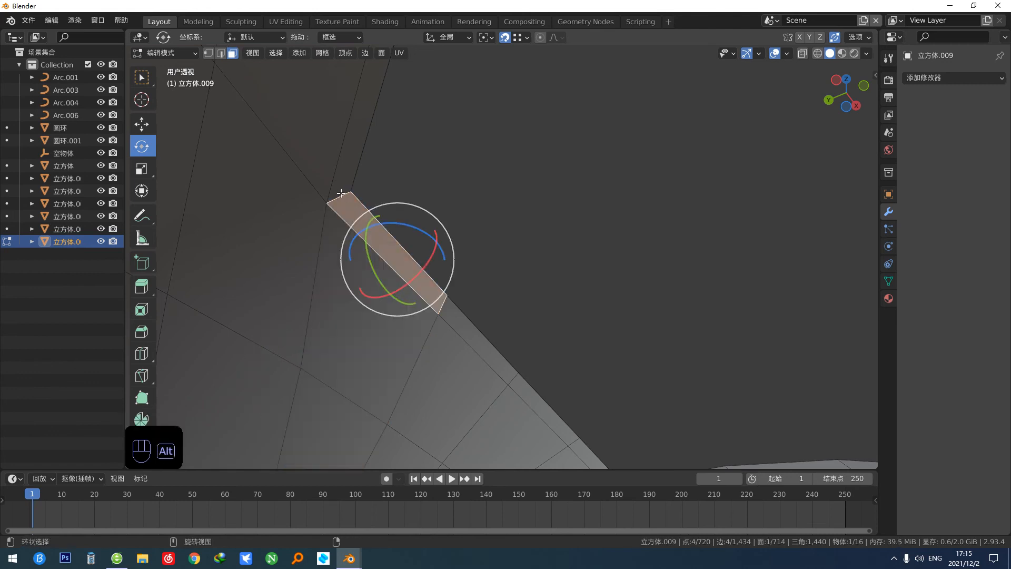
pyautogui.keyDown('alt'); pyautogui.click(341, 194); pyautogui.keyUp('alt')
pyautogui.scroll(-5, 354, 207)
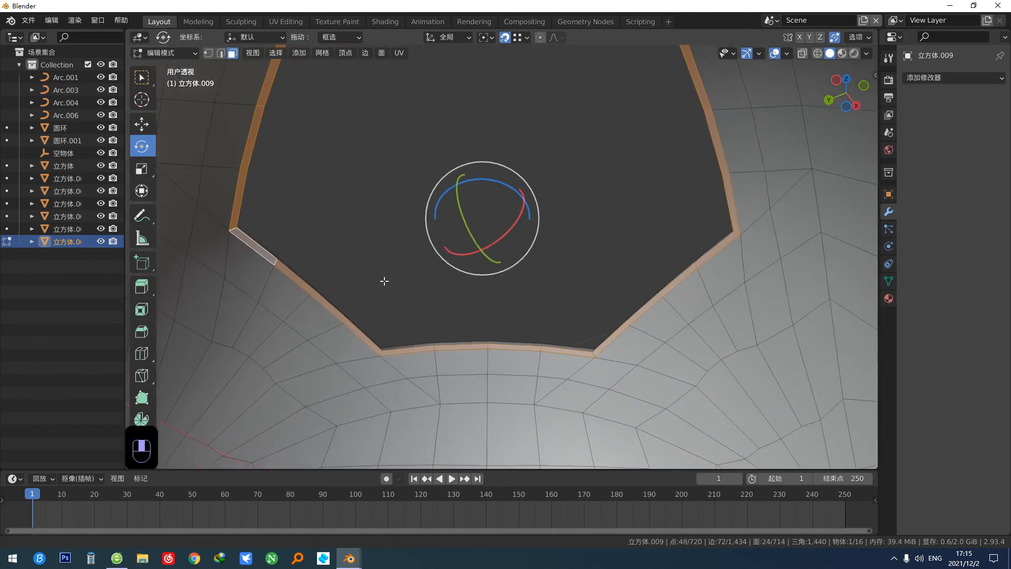
# Step: Extrude the ring of bevel faces along their normals into the opening with an offset of 25.3 cm
pyautogui.hotkey('alt', 'q')
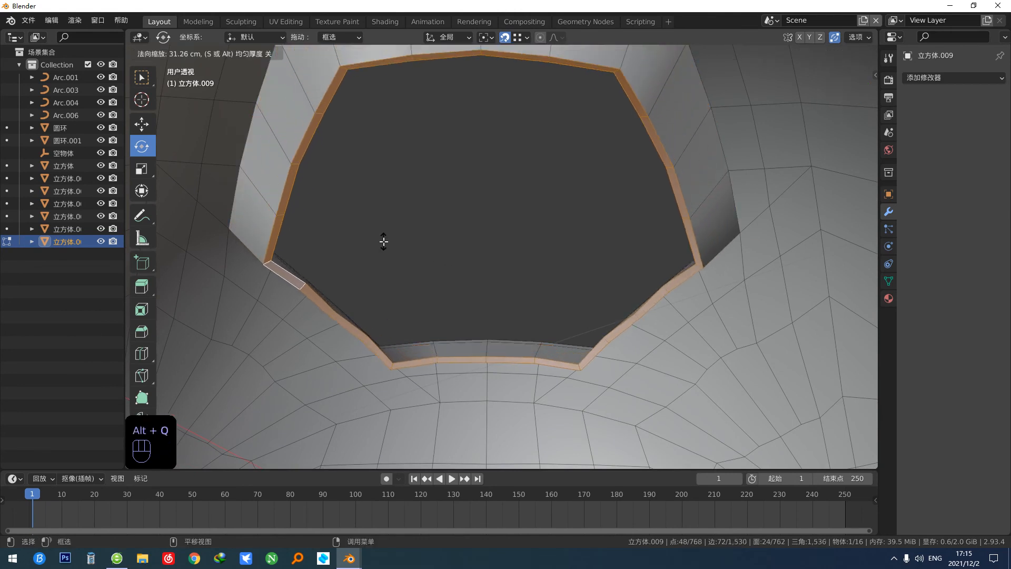
pyautogui.click(384, 239)
pyautogui.keyDown('alt'); pyautogui.moveTo(383, 241); pyautogui.dragTo(364, 452, button='middle'); pyautogui.keyUp('alt')
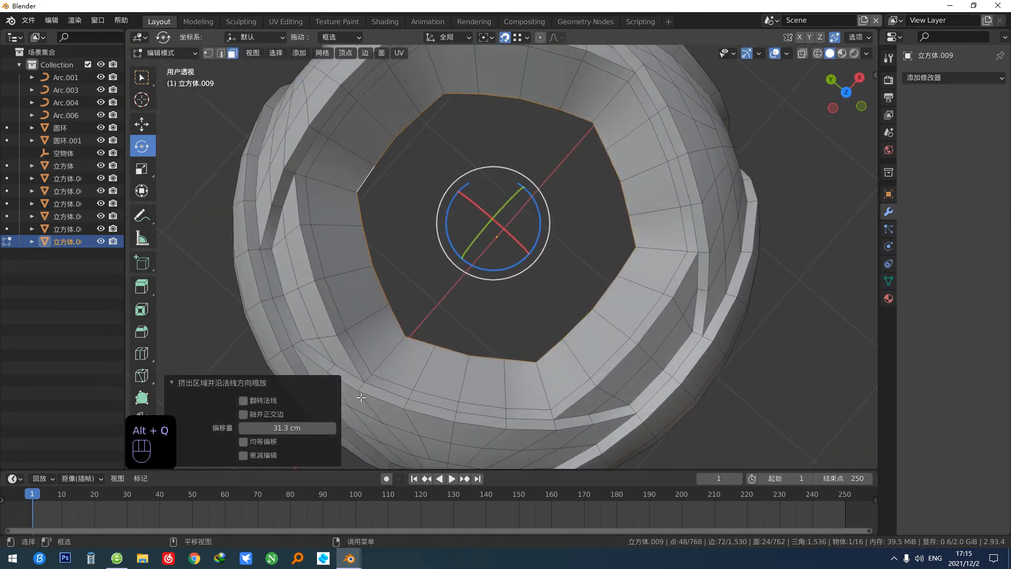
pyautogui.moveTo(294, 427); pyautogui.dragTo(269, 428)
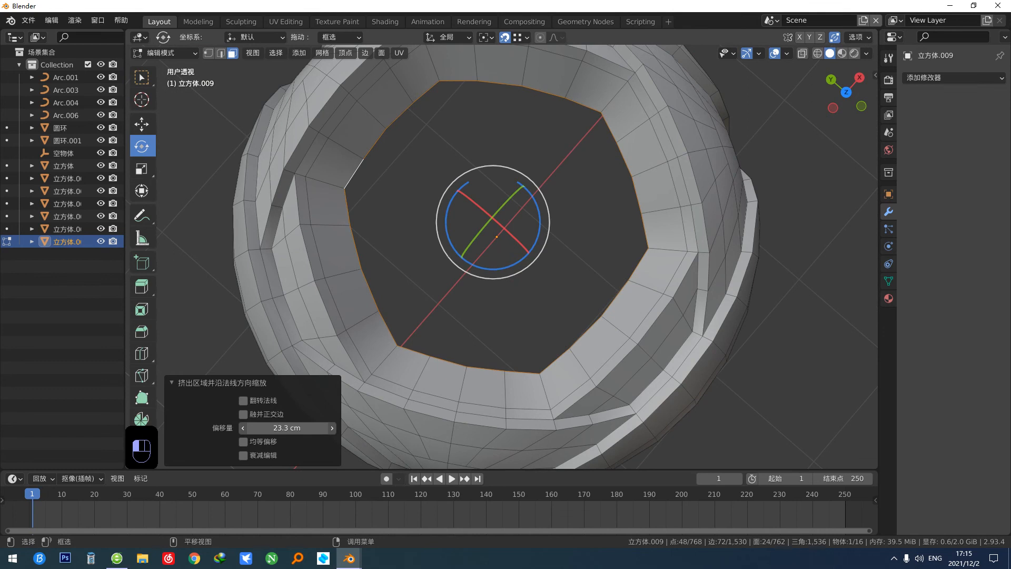
pyautogui.scroll(-3, 460, 232)
pyautogui.keyDown('alt'); pyautogui.moveTo(459, 232); pyautogui.dragTo(476, 205, button='middle'); pyautogui.keyUp('alt')
pyautogui.scroll(3, 444, 186)
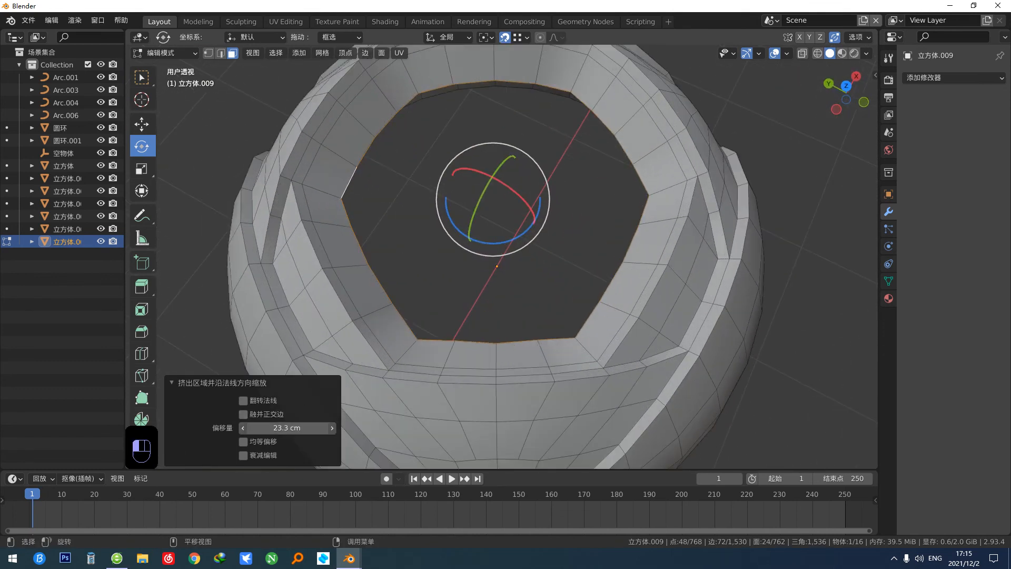
pyautogui.moveTo(287, 428); pyautogui.dragTo(295, 428)
pyautogui.scroll(-3, 427, 241)
pyautogui.keyDown('alt'); pyautogui.moveTo(446, 241); pyautogui.dragTo(458, 50, button='middle'); pyautogui.keyUp('alt')
pyautogui.scroll(5, 422, 218)
pyautogui.scroll(-4, 421, 218)
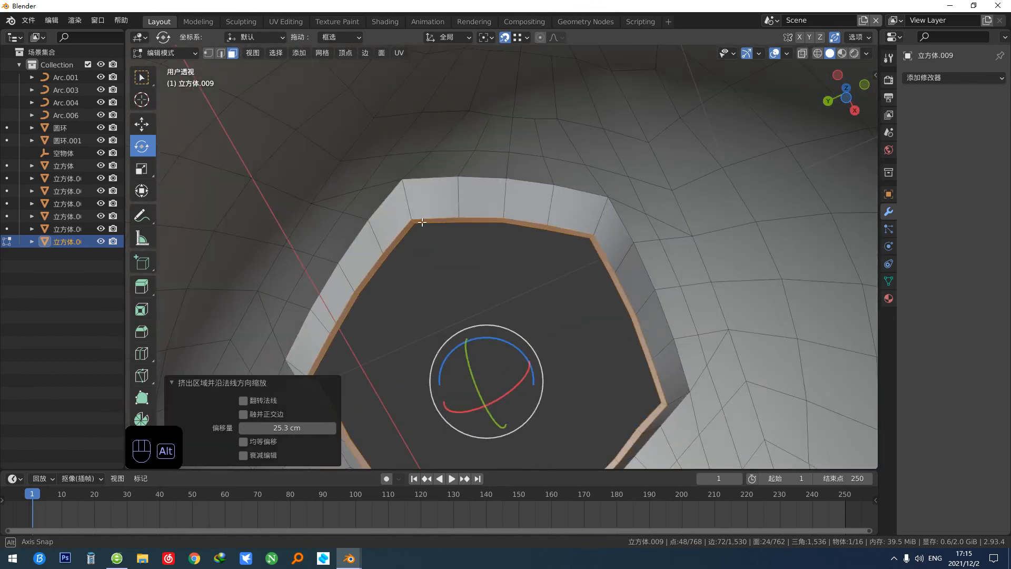
# Step: In edge selection mode, select the outer rim edges along the opening's upper sides, adding the short corner edges across the rim
pyautogui.click(428, 241)
pyautogui.scroll(4, 428, 241)
pyautogui.scroll(-2, 421, 197)
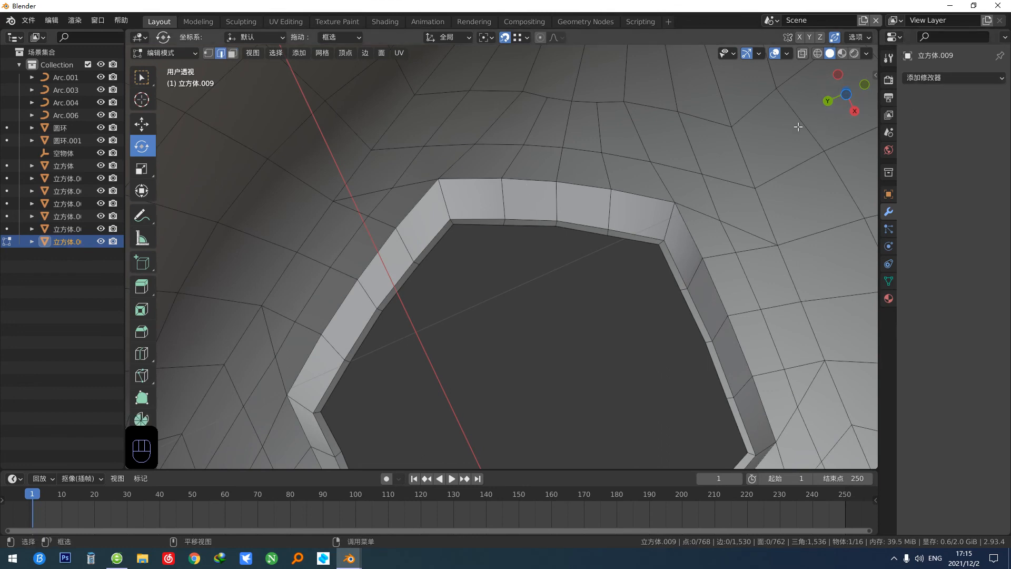
pyautogui.keyDown('alt'); pyautogui.click(427, 189); pyautogui.keyUp('alt')
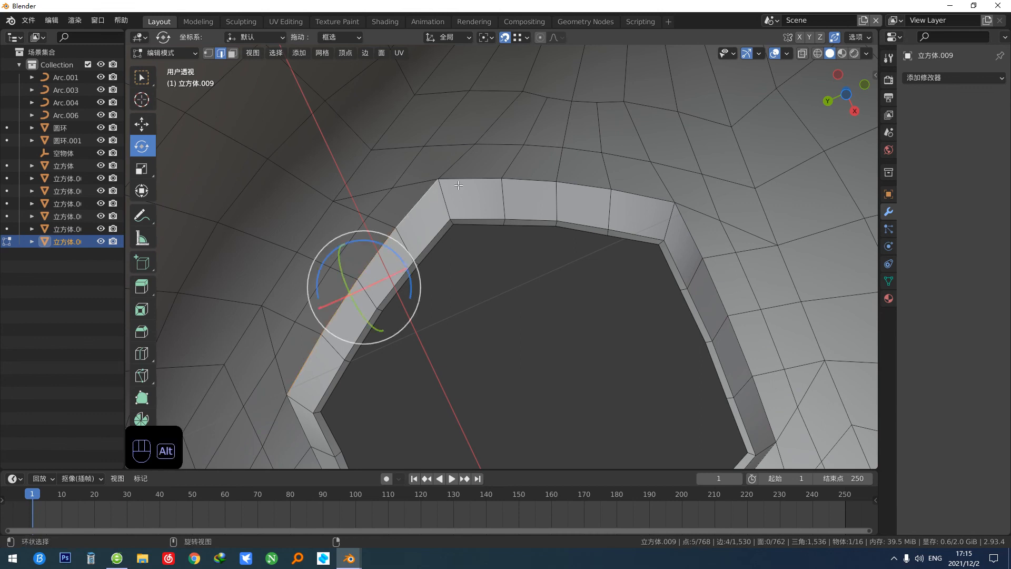
pyautogui.keyDown('alt'); pyautogui.keyDown('shift'); pyautogui.click(470, 178); pyautogui.keyUp('shift'); pyautogui.keyUp('alt')
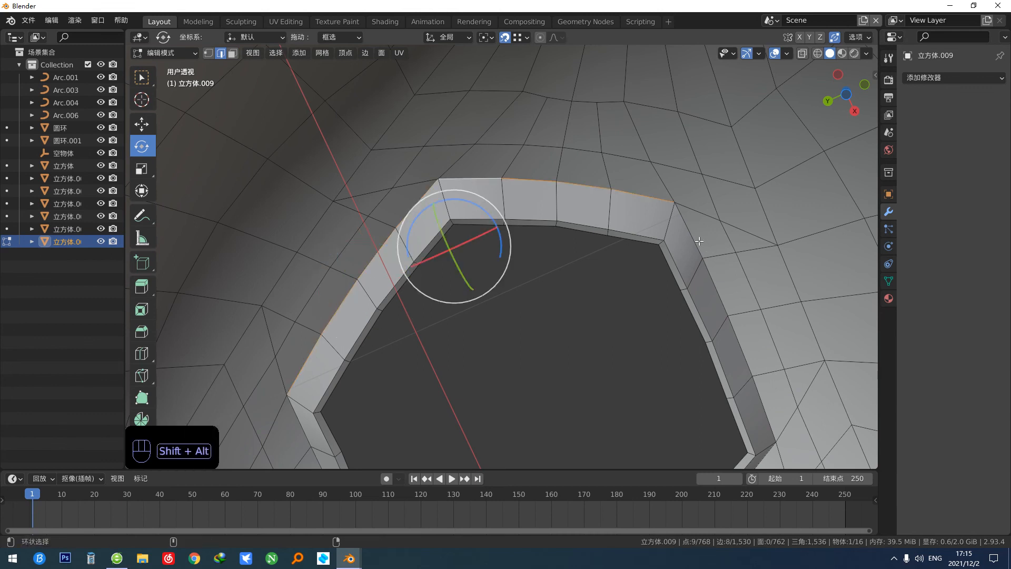
pyautogui.keyDown('alt'); pyautogui.keyDown('shift'); pyautogui.click(673, 232); pyautogui.keyUp('shift'); pyautogui.keyUp('alt')
pyautogui.keyDown('alt'); pyautogui.keyDown('shift'); pyautogui.click(668, 219); pyautogui.keyUp('shift'); pyautogui.keyUp('alt')
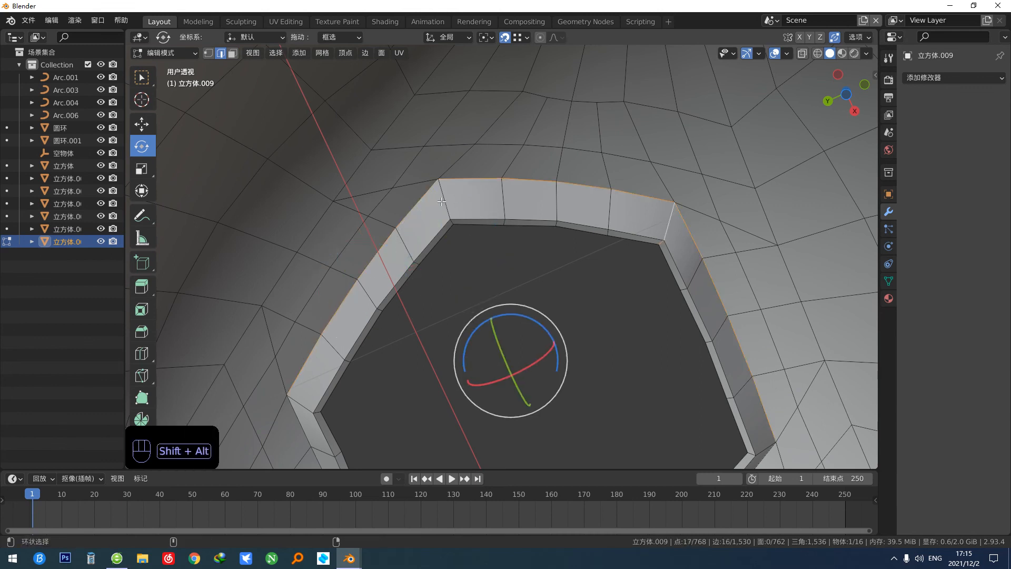
pyautogui.keyDown('shift'); pyautogui.moveTo(441, 202); pyautogui.dragTo(379, 134, button='middle'); pyautogui.keyUp('shift')
pyautogui.keyDown('alt'); pyautogui.keyDown('shift'); pyautogui.click(704, 380); pyautogui.keyUp('shift'); pyautogui.keyUp('alt')
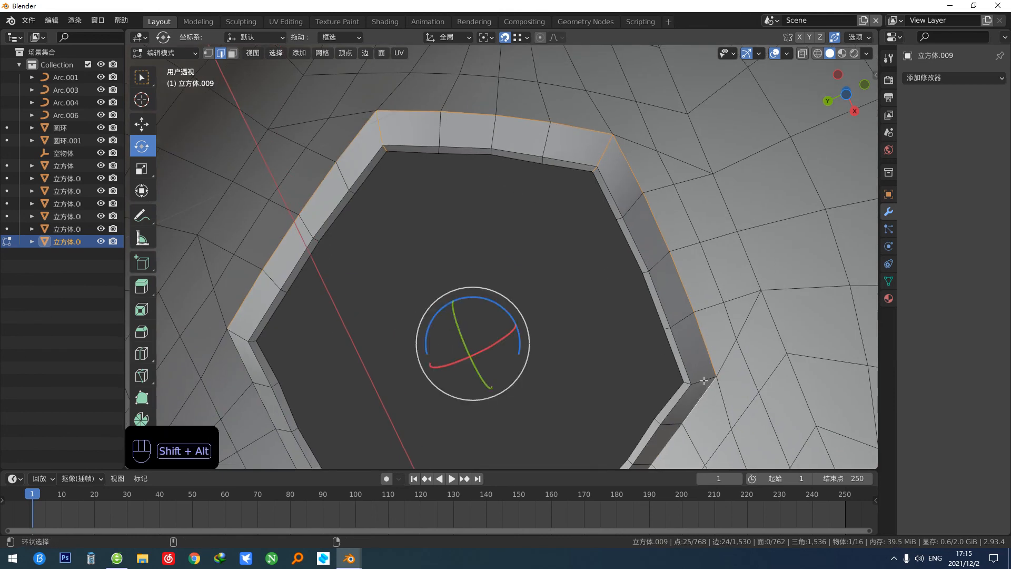
# Step: Add the outer edges of the opening's remaining sides, the remaining corner edges and the inner lip loops to the selection
pyautogui.keyDown('shift'); pyautogui.moveTo(661, 365); pyautogui.dragTo(613, 189, button='middle'); pyautogui.keyUp('shift')
pyautogui.keyDown('alt'); pyautogui.keyDown('shift'); pyautogui.click(572, 328); pyautogui.keyUp('shift'); pyautogui.keyUp('alt')
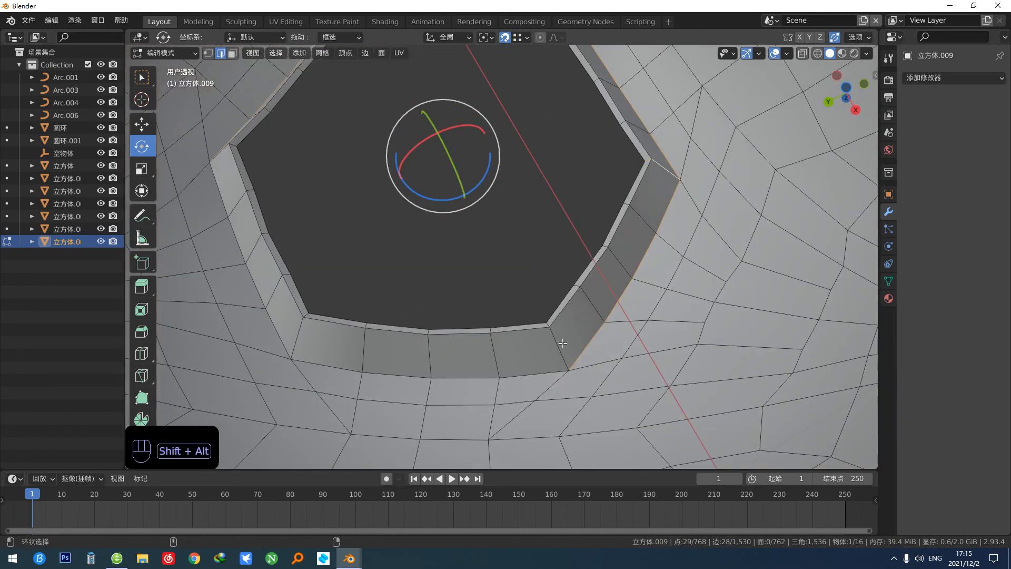
pyautogui.keyDown('alt'); pyautogui.keyDown('shift'); pyautogui.click(563, 342); pyautogui.keyUp('shift'); pyautogui.keyUp('alt')
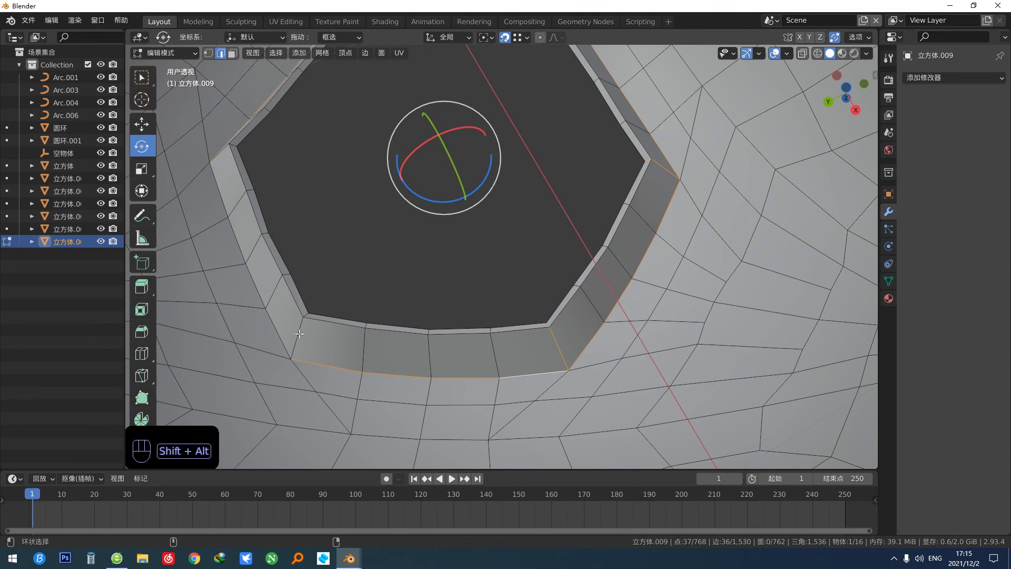
pyautogui.keyDown('alt'); pyautogui.keyDown('shift'); pyautogui.click(277, 334); pyautogui.keyUp('shift'); pyautogui.keyUp('alt')
pyautogui.keyDown('alt'); pyautogui.keyDown('shift'); pyautogui.click(275, 309); pyautogui.keyUp('shift'); pyautogui.keyUp('alt')
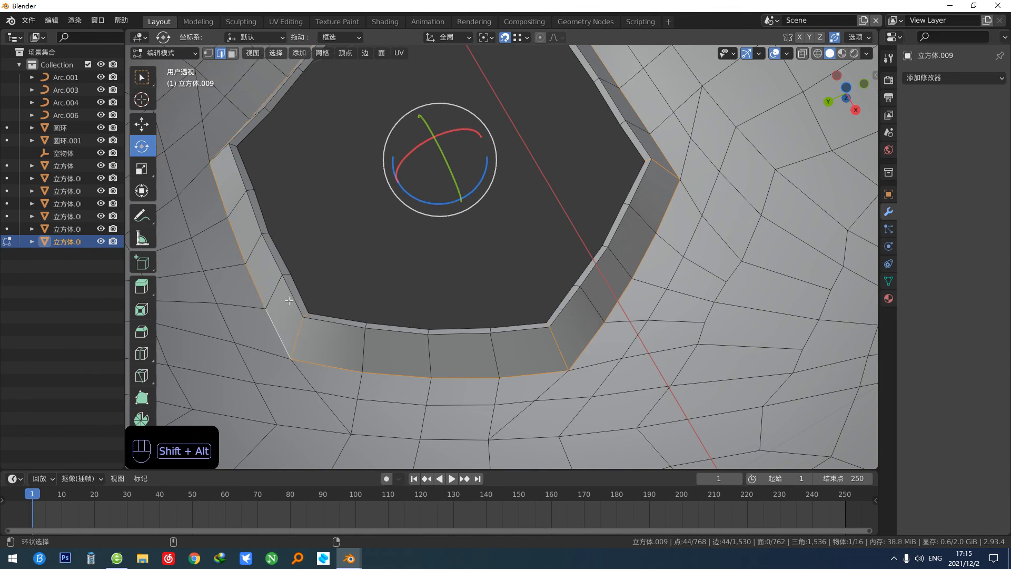
pyautogui.keyDown('alt'); pyautogui.keyDown('shift'); pyautogui.click(289, 301); pyautogui.keyUp('shift'); pyautogui.keyUp('alt')
pyautogui.keyDown('alt'); pyautogui.moveTo(297, 291); pyautogui.dragTo(264, 246, button='middle'); pyautogui.keyUp('alt')
pyautogui.keyDown('alt'); pyautogui.keyDown('shift'); pyautogui.click(255, 217); pyautogui.keyUp('shift'); pyautogui.keyUp('alt')
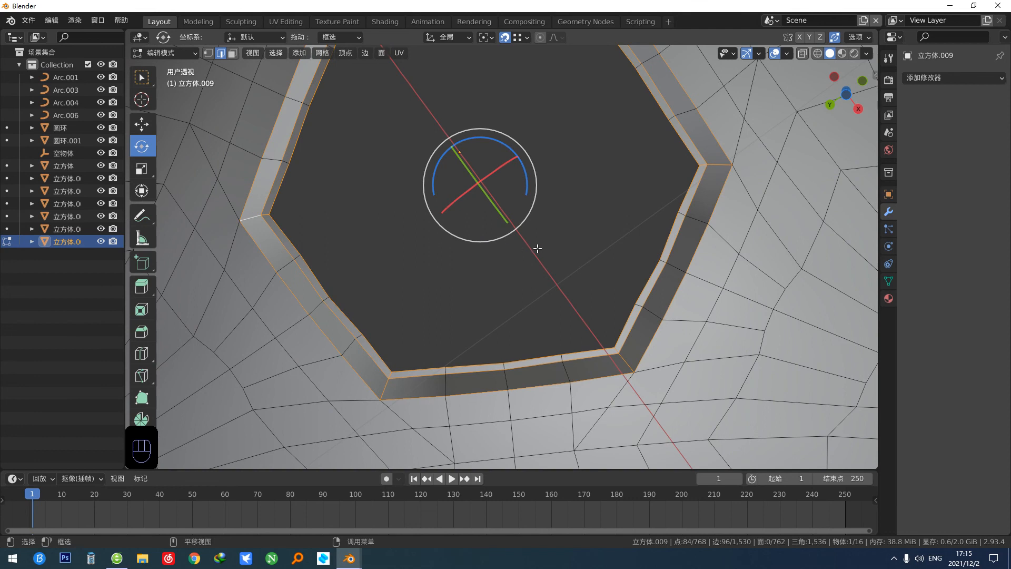
# Step: Add both long edges and the short end edge of the narrow step beside the opening's side recess
pyautogui.moveTo(537, 248); pyautogui.dragTo(338, 211, button='middle')
pyautogui.keyDown('alt'); pyautogui.keyDown('shift'); pyautogui.click(337, 211); pyautogui.keyUp('shift'); pyautogui.keyUp('alt')
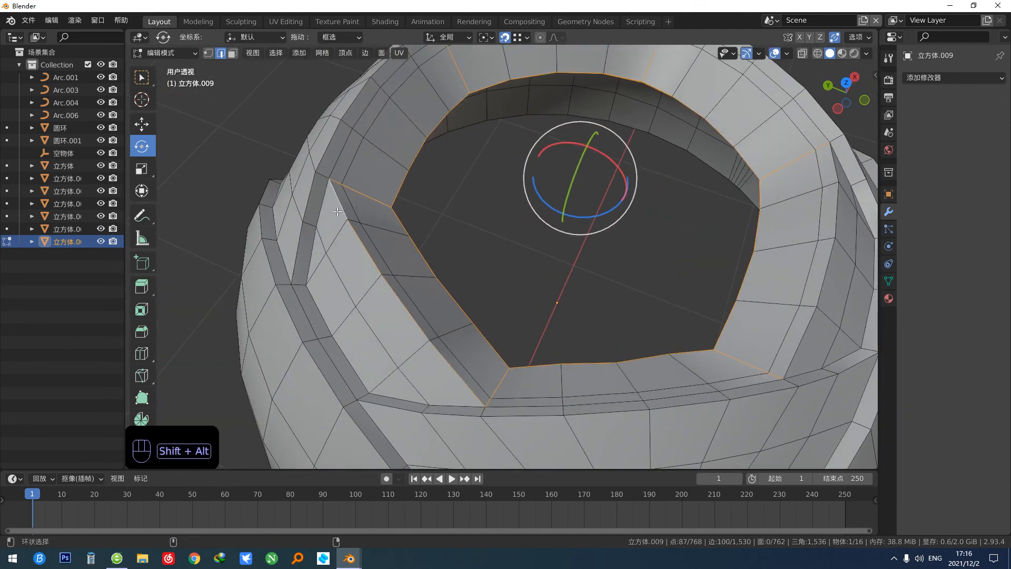
pyautogui.keyDown('alt'); pyautogui.keyDown('shift'); pyautogui.click(321, 166); pyautogui.keyUp('shift'); pyautogui.keyUp('alt')
pyautogui.scroll(1, 303, 287)
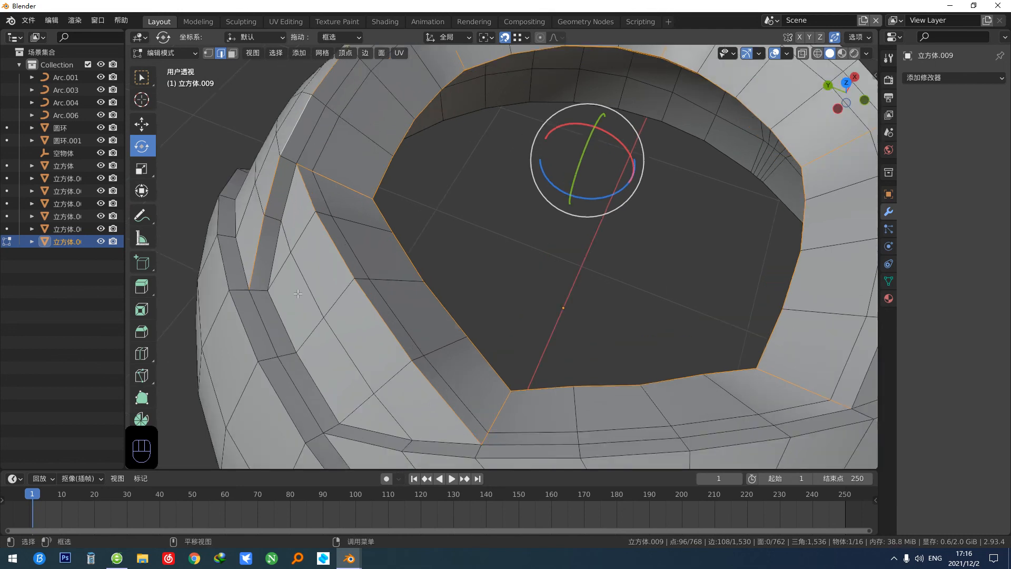
pyautogui.keyDown('shift'); pyautogui.click(257, 288); pyautogui.keyUp('shift')
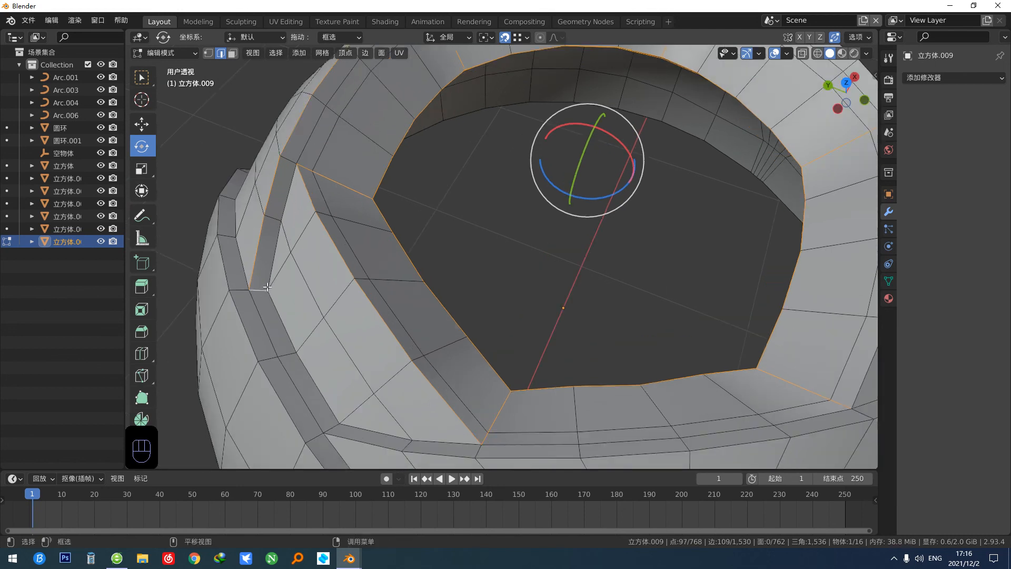
pyautogui.keyDown('alt'); pyautogui.keyDown('shift'); pyautogui.click(276, 255); pyautogui.keyUp('shift'); pyautogui.keyUp('alt')
# Step: Add the border edges of the panel below the opening and the outline of the recess on the opposite side
pyautogui.moveTo(275, 255); pyautogui.dragTo(644, 315, button='middle')
pyautogui.keyDown('shift'); pyautogui.click(417, 330); pyautogui.keyUp('shift')
pyautogui.keyDown('alt'); pyautogui.keyDown('shift'); pyautogui.click(436, 343); pyautogui.keyUp('shift'); pyautogui.keyUp('alt')
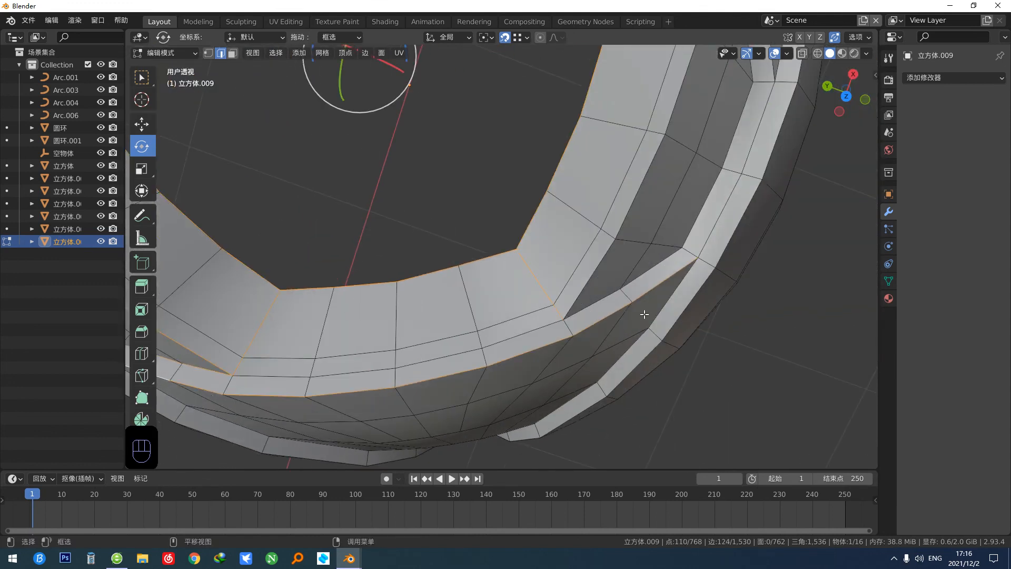
pyautogui.keyDown('alt'); pyautogui.keyDown('shift'); pyautogui.click(589, 299); pyautogui.keyUp('shift'); pyautogui.keyUp('alt')
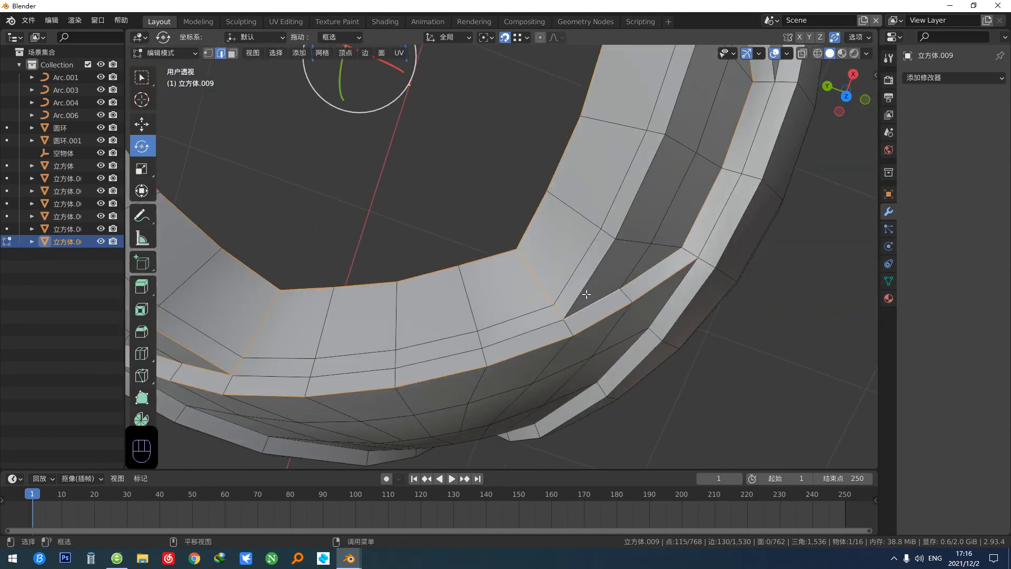
pyautogui.keyDown('alt'); pyautogui.keyDown('shift'); pyautogui.click(595, 269); pyautogui.keyUp('shift'); pyautogui.keyUp('alt')
pyautogui.moveTo(595, 268); pyautogui.dragTo(488, 158, button='middle')
pyautogui.keyDown('shift'); pyautogui.click(491, 121); pyautogui.keyUp('shift')
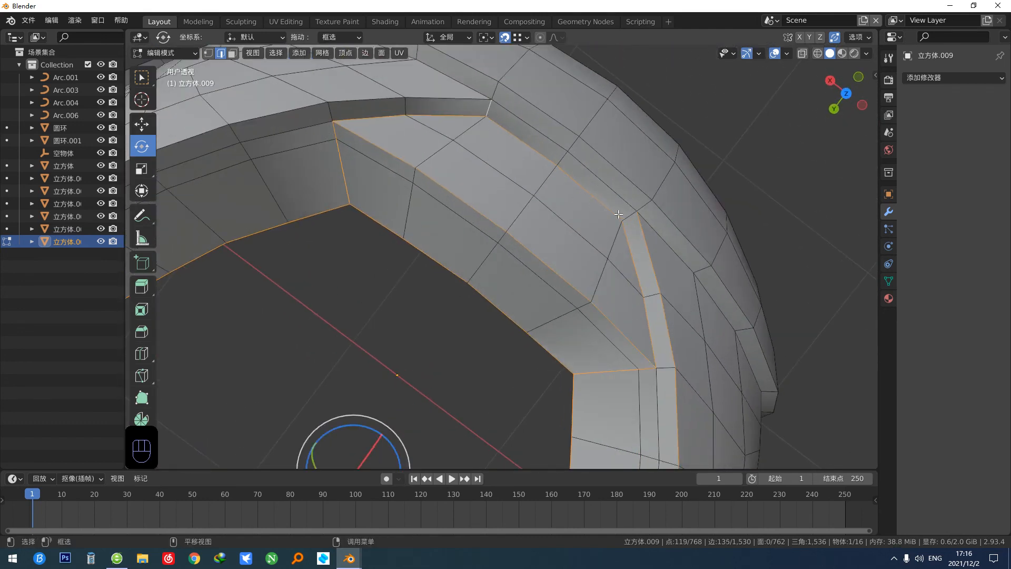
# Step: Add the short step-end edge and the border edges of the large raised panel above the opening
pyautogui.moveTo(631, 216); pyautogui.dragTo(452, 185, button='middle')
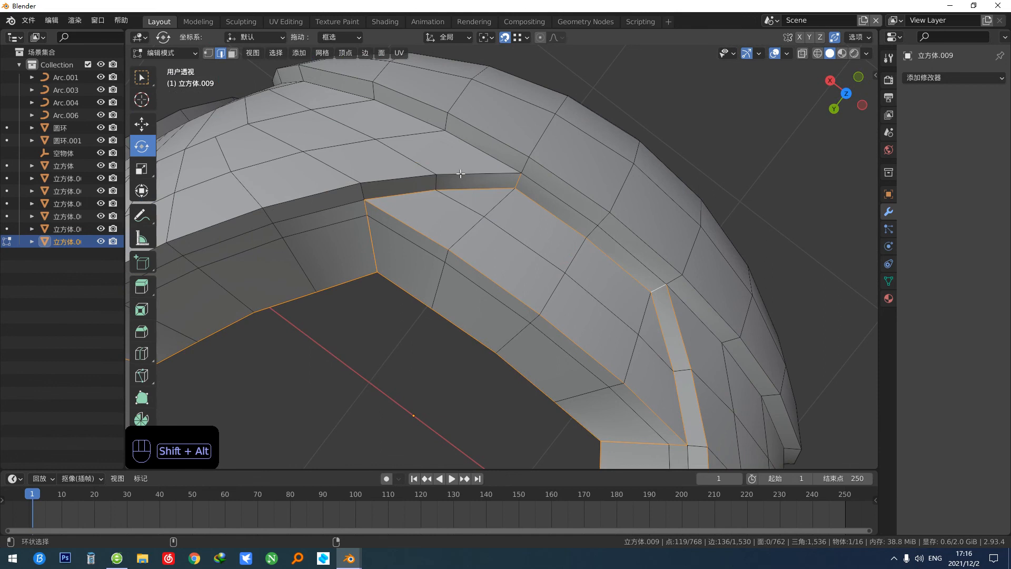
pyautogui.keyDown('alt'); pyautogui.keyDown('shift'); pyautogui.click(497, 152); pyautogui.keyUp('shift'); pyautogui.keyUp('alt')
pyautogui.moveTo(497, 153); pyautogui.dragTo(615, 191, button='middle')
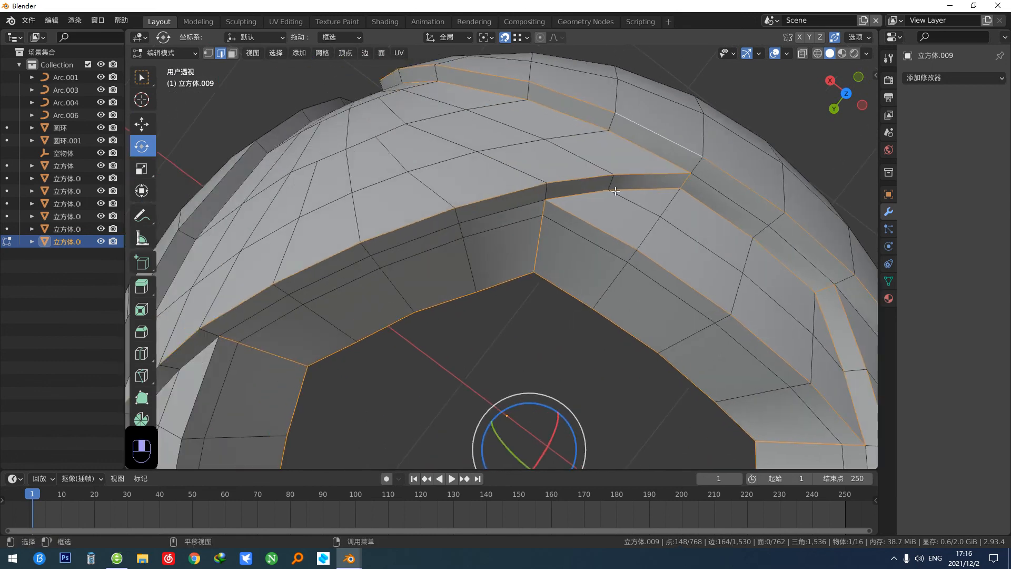
# Step: Add the outline of the remaining side recess, including the short edges at the ends of its narrow steps
pyautogui.moveTo(538, 235); pyautogui.dragTo(458, 280, button='middle')
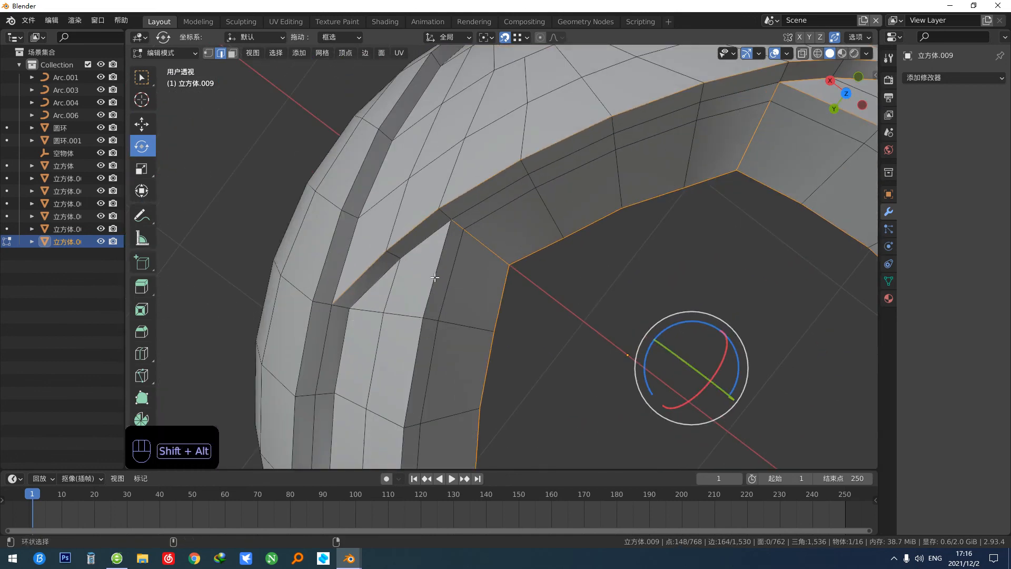
pyautogui.keyDown('shift'); pyautogui.click(343, 306); pyautogui.keyUp('shift')
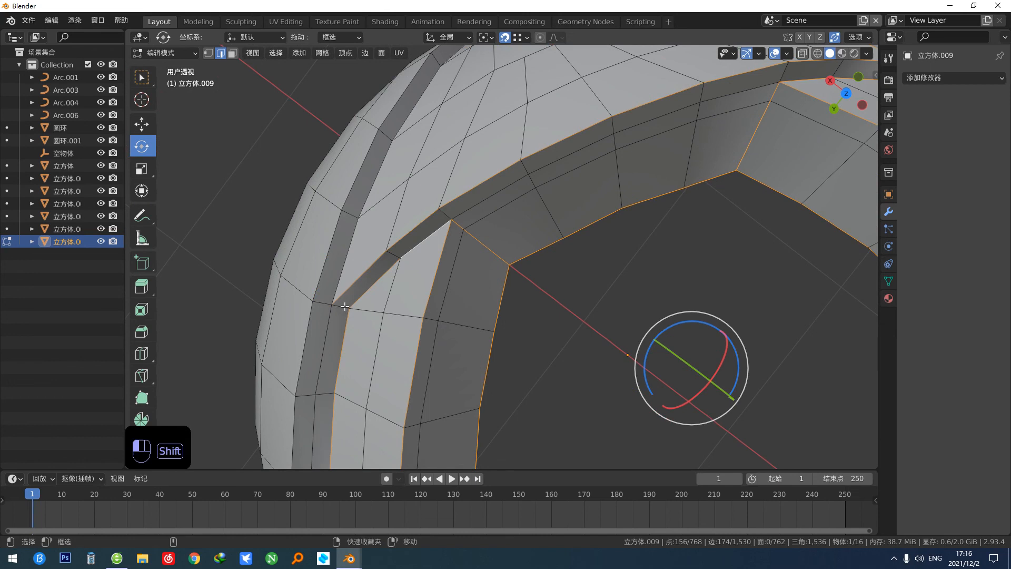
pyautogui.moveTo(376, 287); pyautogui.dragTo(407, 318, button='middle')
pyautogui.scroll(1, 406, 318)
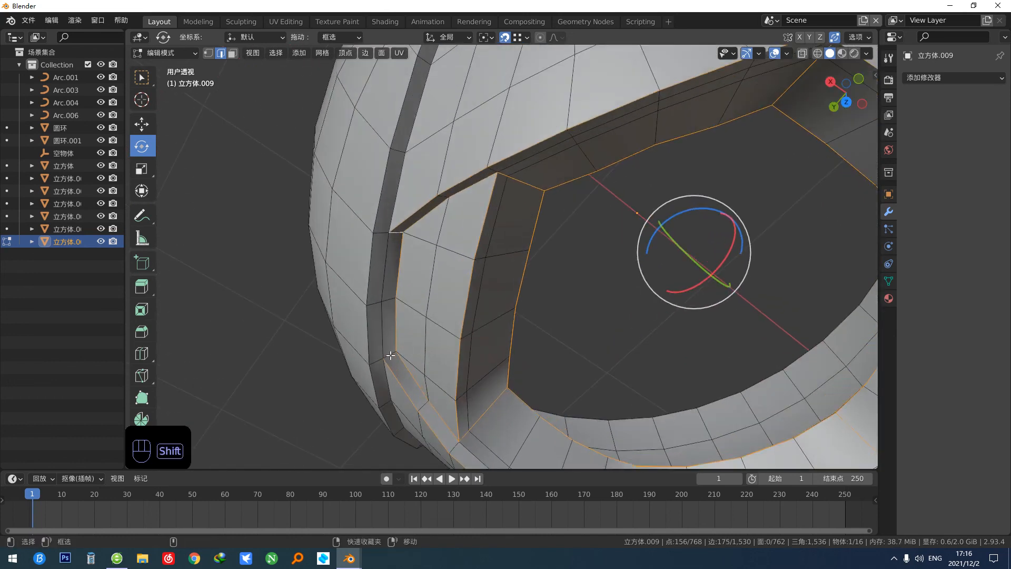
pyautogui.keyDown('alt'); pyautogui.keyDown('shift'); pyautogui.click(387, 357); pyautogui.keyUp('shift'); pyautogui.keyUp('alt')
# Step: Add the long seam edges on both sides of the lower middle panel and the edges at the seam's bottom notch
pyautogui.moveTo(387, 356); pyautogui.dragTo(286, 257, button='middle')
pyautogui.keyDown('alt'); pyautogui.keyDown('shift'); pyautogui.click(591, 287); pyautogui.keyUp('shift'); pyautogui.keyUp('alt')
pyautogui.keyDown('alt'); pyautogui.keyDown('shift'); pyautogui.click(263, 228); pyautogui.keyUp('shift'); pyautogui.keyUp('alt')
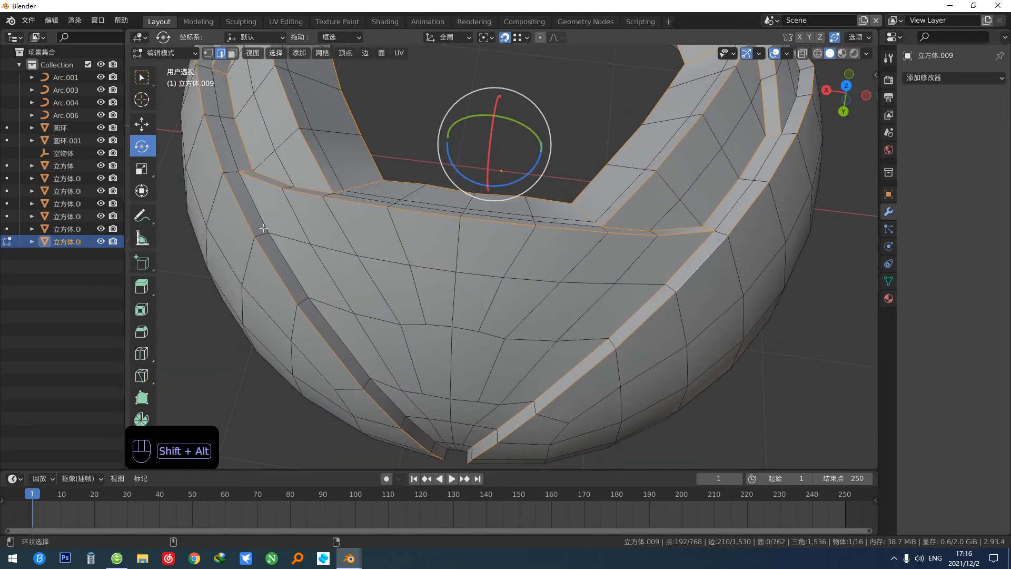
pyautogui.moveTo(259, 220); pyautogui.dragTo(546, 361, button='middle')
pyautogui.scroll(4, 491, 316)
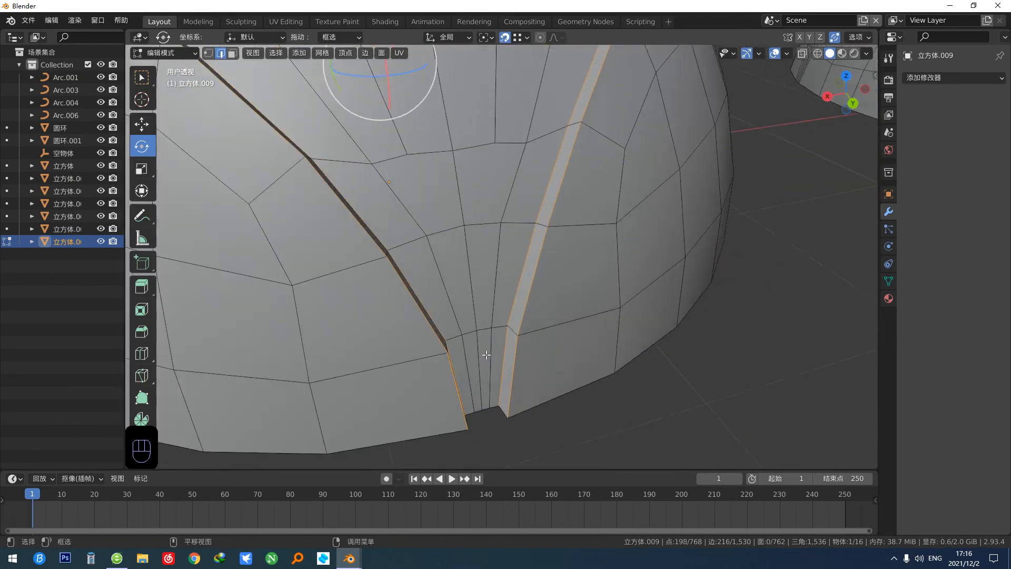
pyautogui.scroll(1, 491, 314)
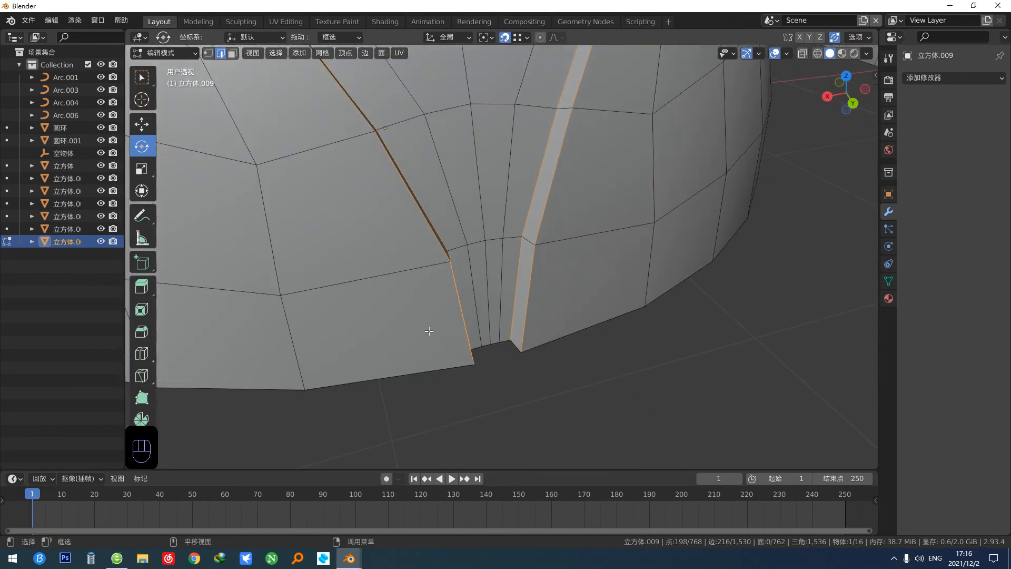
pyautogui.moveTo(532, 343); pyautogui.dragTo(472, 370, button='middle')
pyautogui.scroll(2, 477, 343)
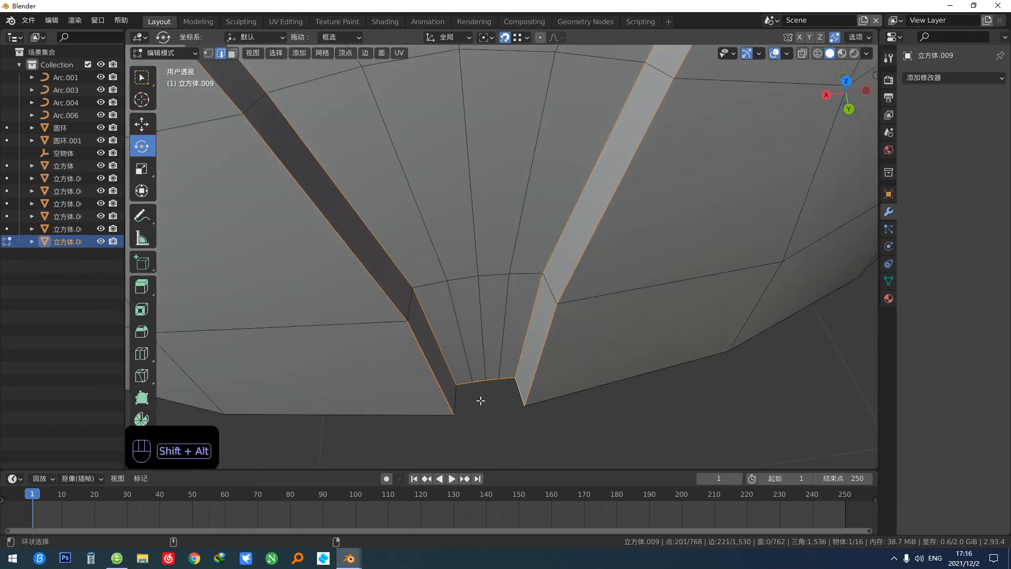
# Step: Add the outer edges of the shell's bottom rim on both sides of the notch to the selection
pyautogui.scroll(-3, 475, 402)
pyautogui.keyDown('alt'); pyautogui.moveTo(515, 219); pyautogui.dragTo(495, 124, button='middle'); pyautogui.keyUp('alt')
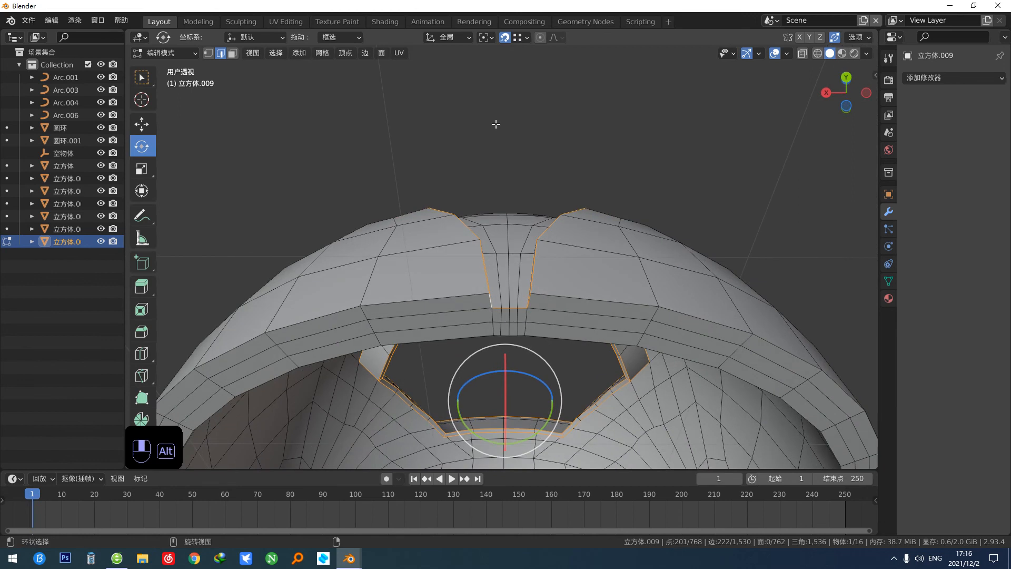
pyautogui.keyDown('alt'); pyautogui.keyDown('shift'); pyautogui.click(482, 296); pyautogui.keyUp('shift'); pyautogui.keyUp('alt')
pyautogui.keyDown('alt'); pyautogui.keyDown('shift'); pyautogui.click(560, 295); pyautogui.keyUp('shift'); pyautogui.keyUp('alt')
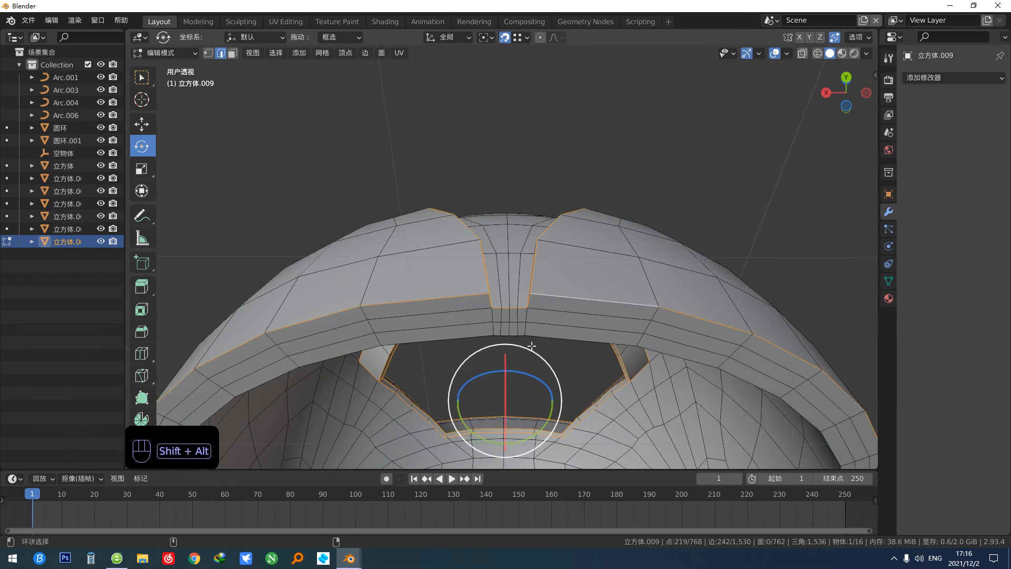
# Step: Add the inner loop of the bottom rim, the edges of the next notch and the adjoining outer rim edges
pyautogui.moveTo(553, 335); pyautogui.dragTo(616, 327, button='middle')
pyautogui.keyDown('shift'); pyautogui.moveTo(616, 326); pyautogui.dragTo(659, 354, button='middle'); pyautogui.keyUp('shift')
pyautogui.scroll(1, 659, 354)
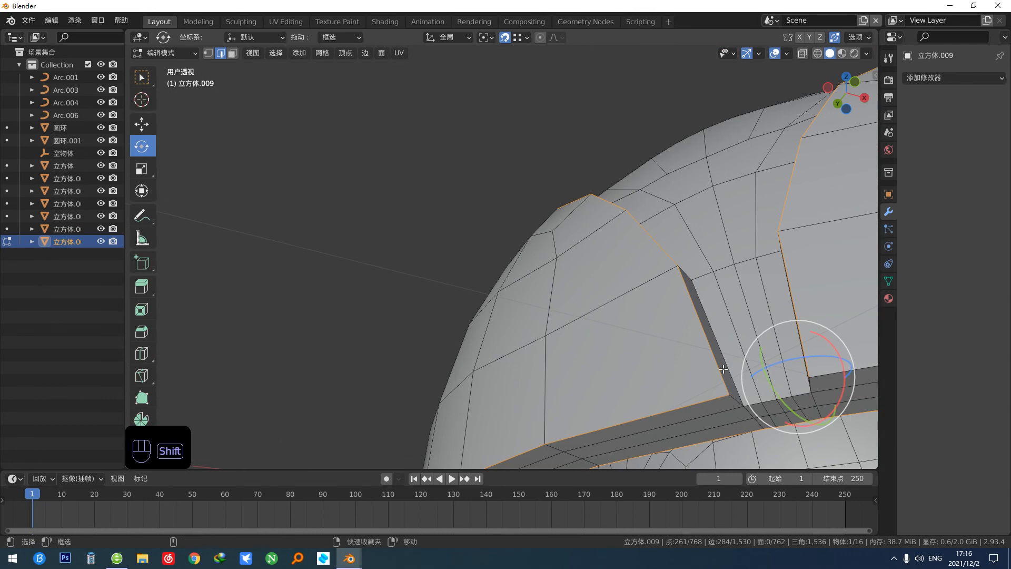
pyautogui.keyDown('shift'); pyautogui.moveTo(735, 366); pyautogui.dragTo(725, 343, button='middle'); pyautogui.keyUp('shift')
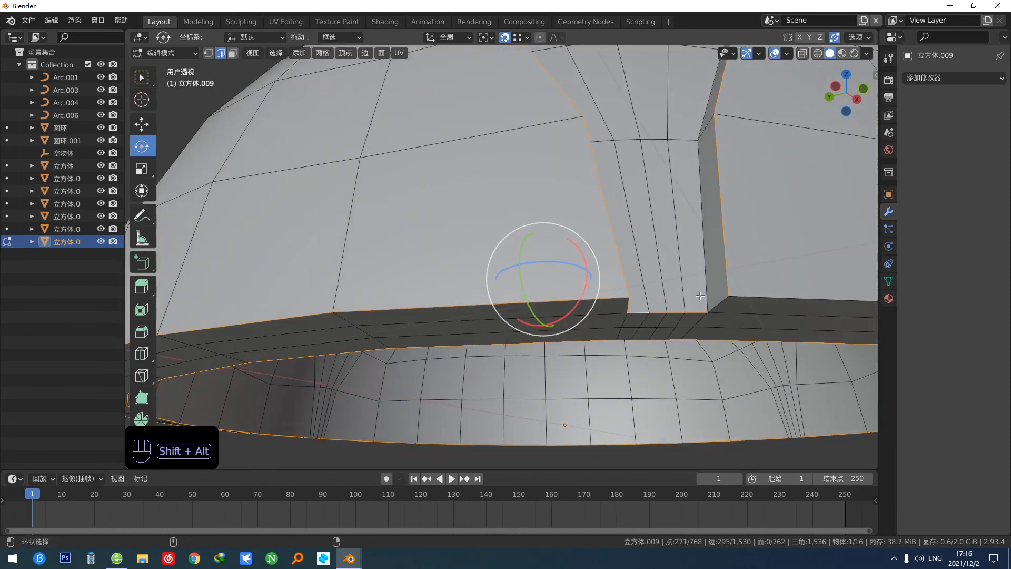
pyautogui.keyDown('alt'); pyautogui.keyDown('shift'); pyautogui.click(750, 297); pyautogui.keyUp('shift'); pyautogui.keyUp('alt')
pyautogui.keyDown('alt'); pyautogui.moveTo(750, 297); pyautogui.dragTo(474, 266, button='middle'); pyautogui.keyUp('alt')
pyautogui.scroll(-8, 473, 265)
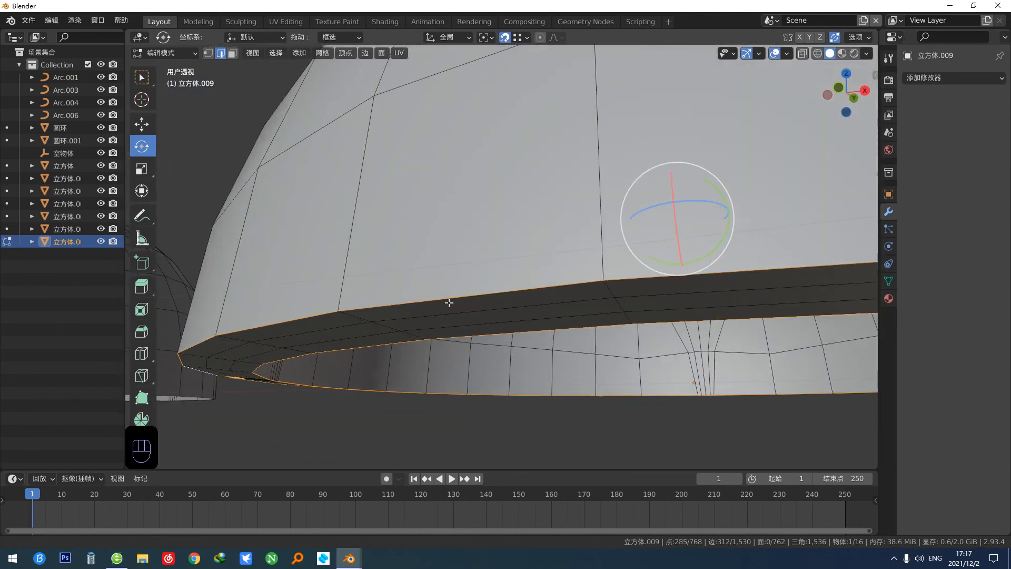
# Step: Add the short edges where the raised panels' side walls meet the bottom rim at the following notches
pyautogui.keyDown('alt'); pyautogui.moveTo(537, 284); pyautogui.dragTo(400, 317, button='middle'); pyautogui.keyUp('alt')
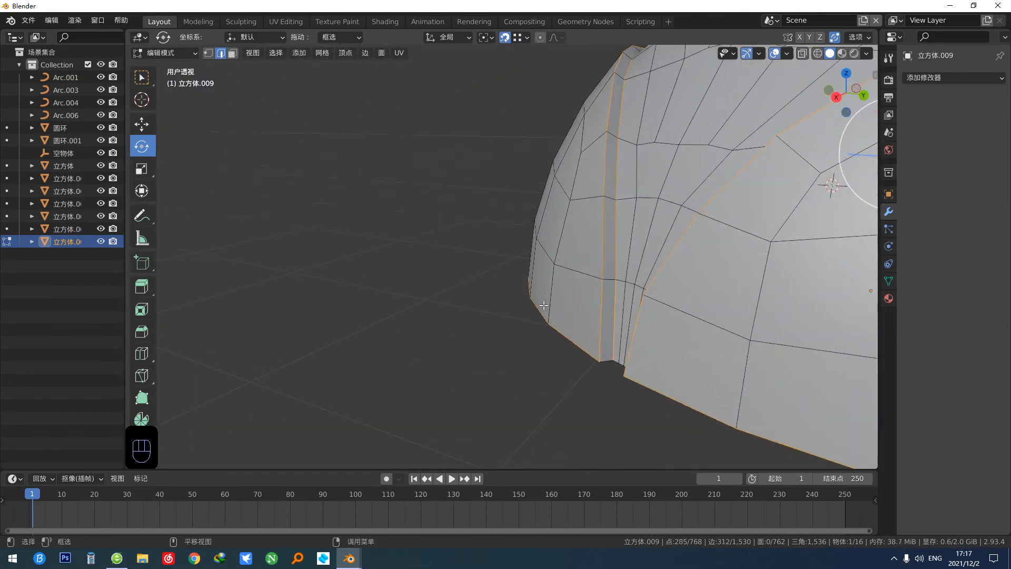
pyautogui.scroll(1, 558, 337)
pyautogui.keyDown('alt'); pyautogui.moveTo(558, 337); pyautogui.dragTo(606, 337, button='middle'); pyautogui.keyUp('alt')
pyautogui.scroll(2, 610, 339)
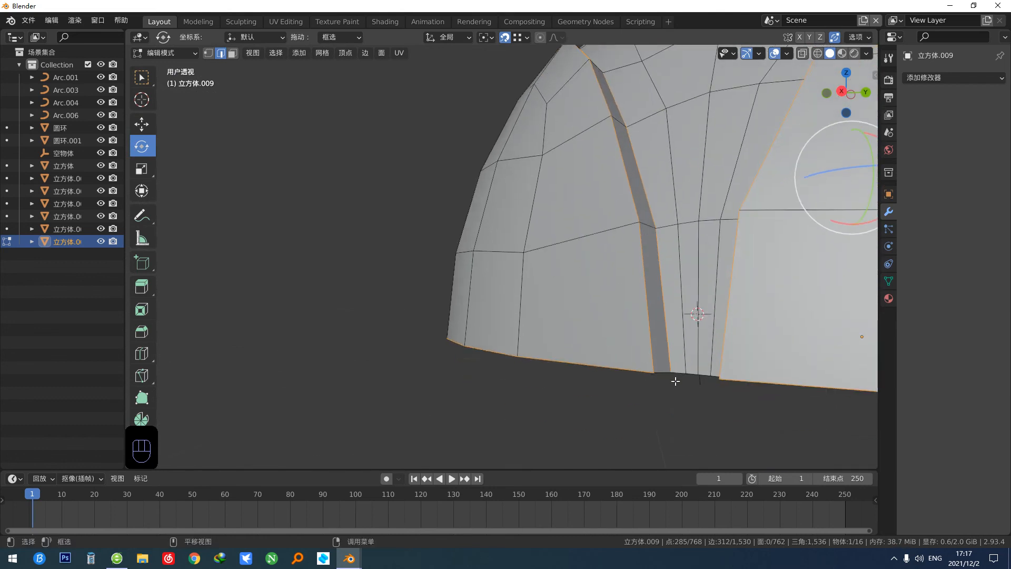
pyautogui.scroll(2, 675, 381)
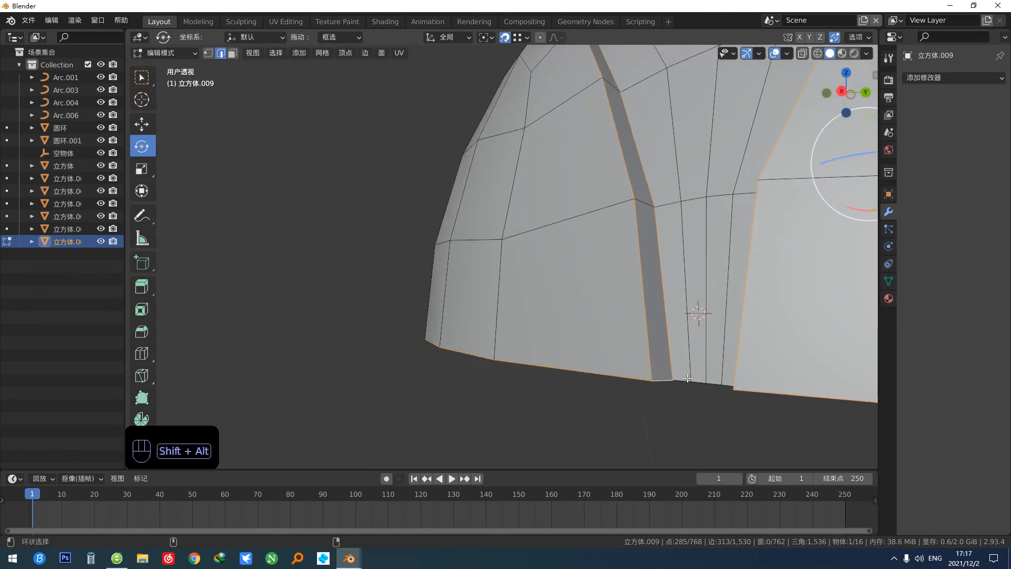
pyautogui.keyDown('alt'); pyautogui.moveTo(685, 383); pyautogui.dragTo(717, 380, button='middle'); pyautogui.keyUp('alt')
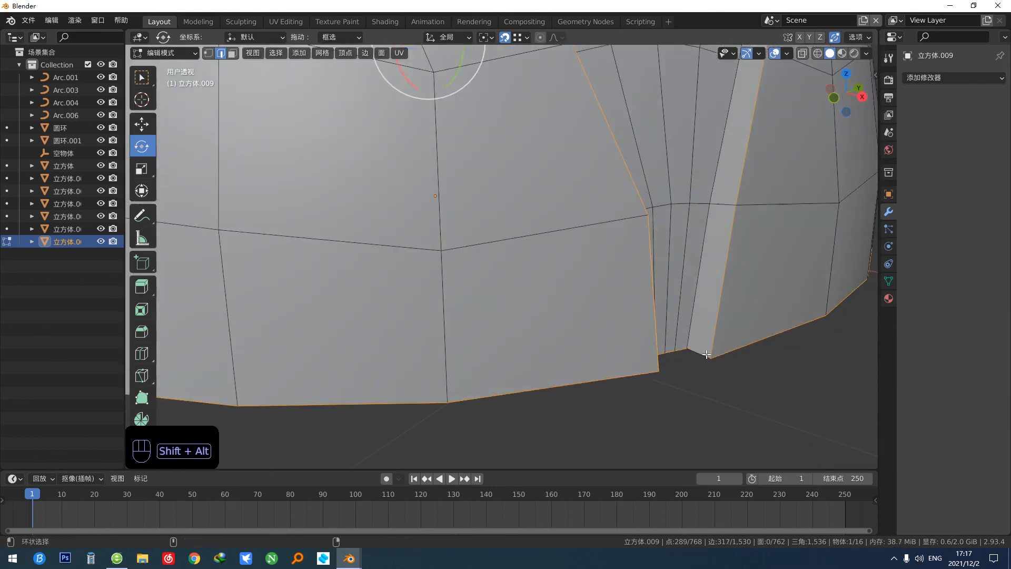
# Step: Complete the selection with the missing short edges at the remaining bottom notches and check the shell for unselected borders
pyautogui.scroll(-2, 694, 307)
pyautogui.keyDown('alt'); pyautogui.moveTo(621, 316); pyautogui.dragTo(505, 369, button='middle'); pyautogui.keyUp('alt')
pyautogui.moveTo(590, 342); pyautogui.dragTo(506, 339, button='middle')
pyautogui.scroll(-2, 506, 338)
pyautogui.scroll(-2, 506, 338)
pyautogui.keyDown('alt'); pyautogui.moveTo(571, 315); pyautogui.dragTo(289, 240, button='middle'); pyautogui.keyUp('alt')
pyautogui.scroll(-2, 502, 256)
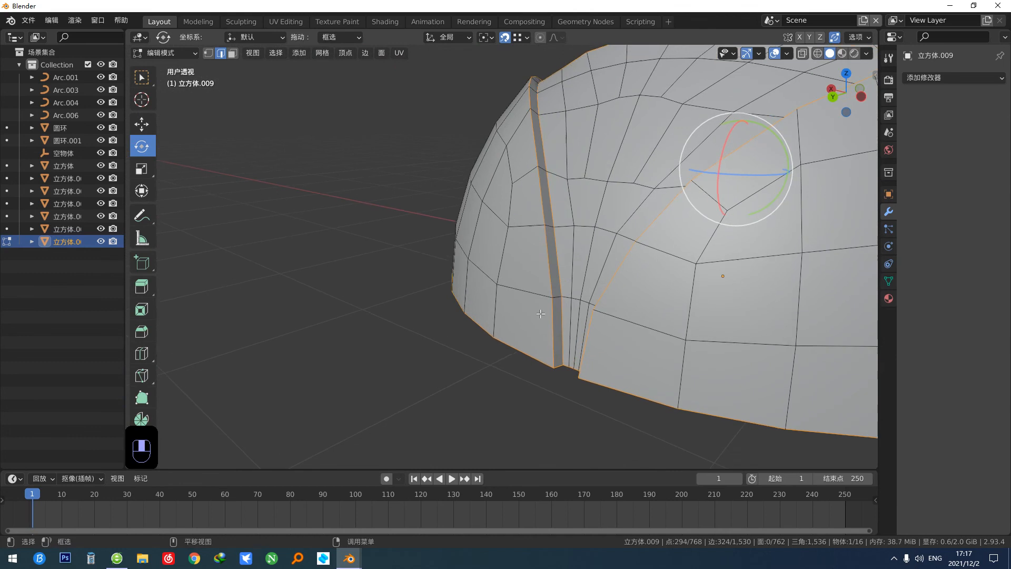
pyautogui.scroll(1, 557, 376)
pyautogui.moveTo(557, 376); pyautogui.dragTo(590, 295, button='middle')
pyautogui.keyDown('alt'); pyautogui.moveTo(590, 295); pyautogui.dragTo(669, 463, button='middle'); pyautogui.keyUp('alt')
pyautogui.keyDown('alt'); pyautogui.moveTo(558, 337); pyautogui.dragTo(574, 402, button='middle'); pyautogui.keyUp('alt')
pyautogui.moveTo(574, 403); pyautogui.dragTo(544, 368, button='middle')
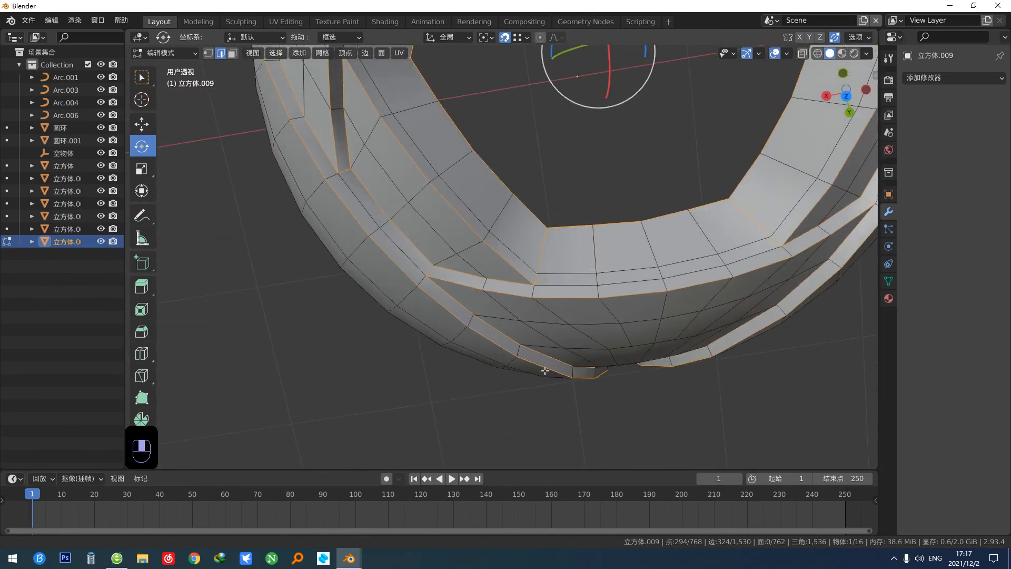
# Step: Set the edge crease of all selected border edges on the shell to 1.000
pyautogui.scroll(2, 543, 368)
pyautogui.scroll(-3, 546, 269)
pyautogui.scroll(-2, 546, 269)
pyautogui.moveTo(546, 269); pyautogui.dragTo(536, 313, button='middle')
pyautogui.press('n')
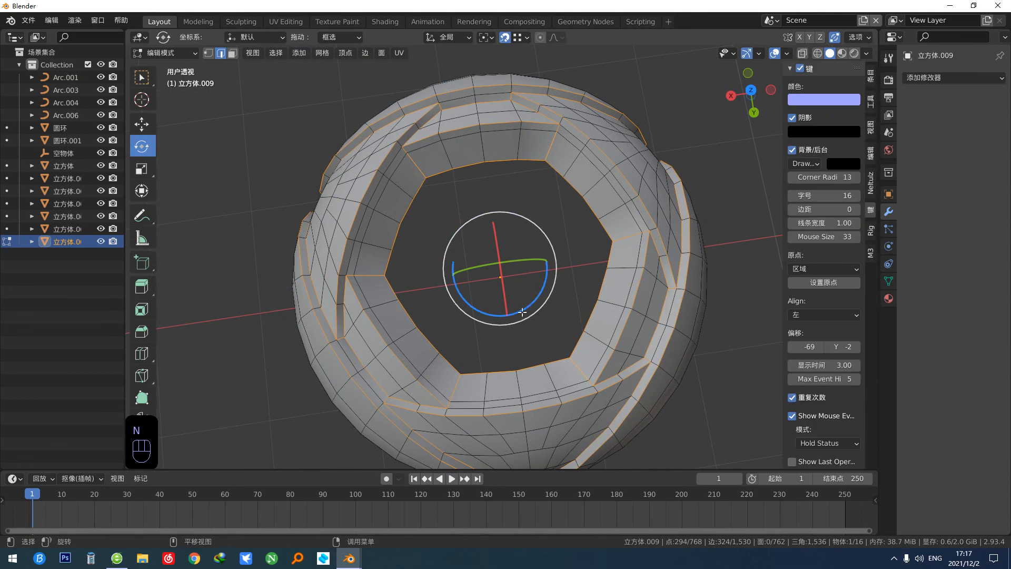
pyautogui.click(871, 100)
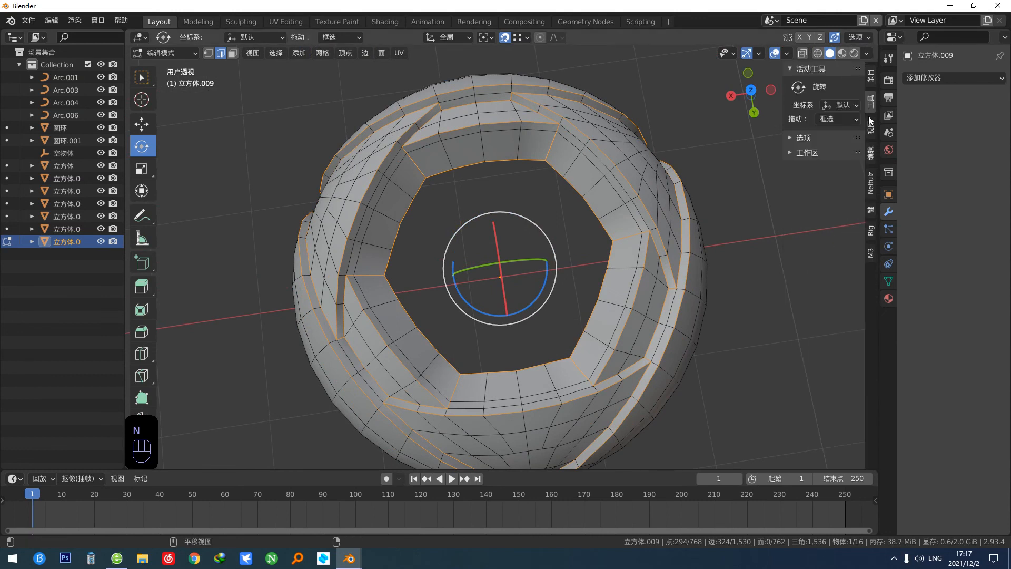
pyautogui.click(871, 80)
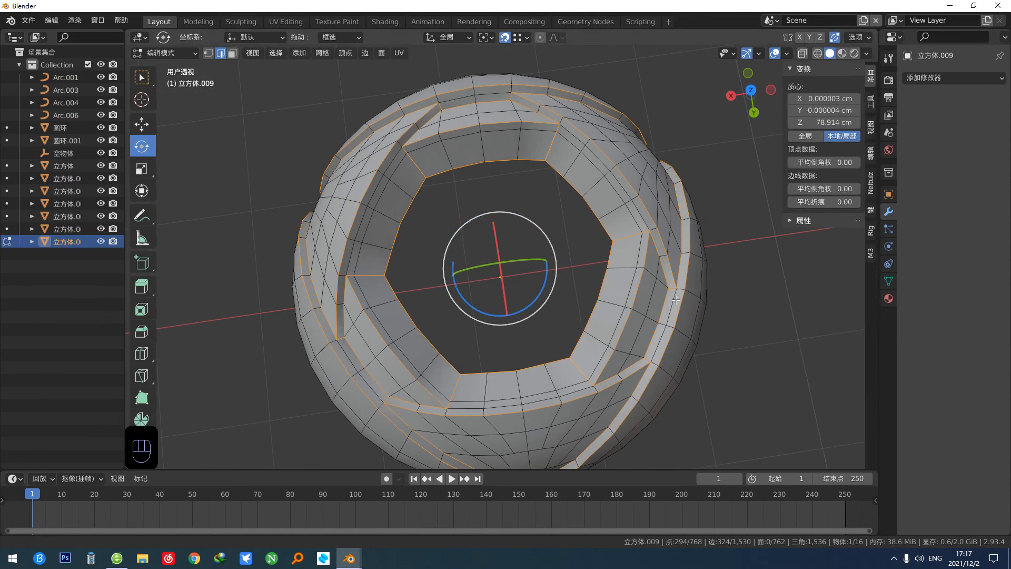
pyautogui.keyDown('shift'); pyautogui.moveTo(675, 300); pyautogui.dragTo(632, 294, button='middle'); pyautogui.keyUp('shift')
pyautogui.hotkey('shift', 'e')
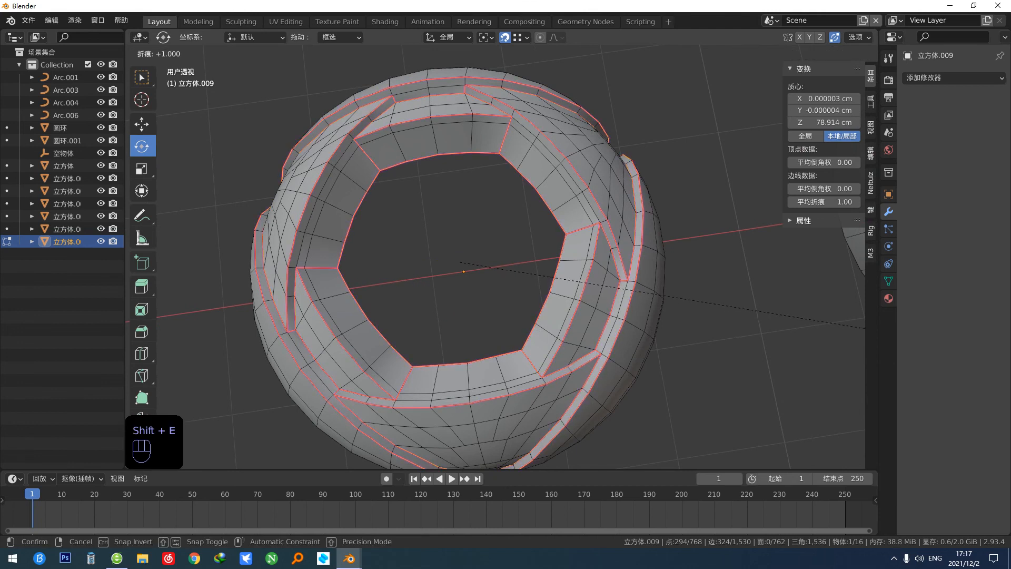
pyautogui.click(213, 340)
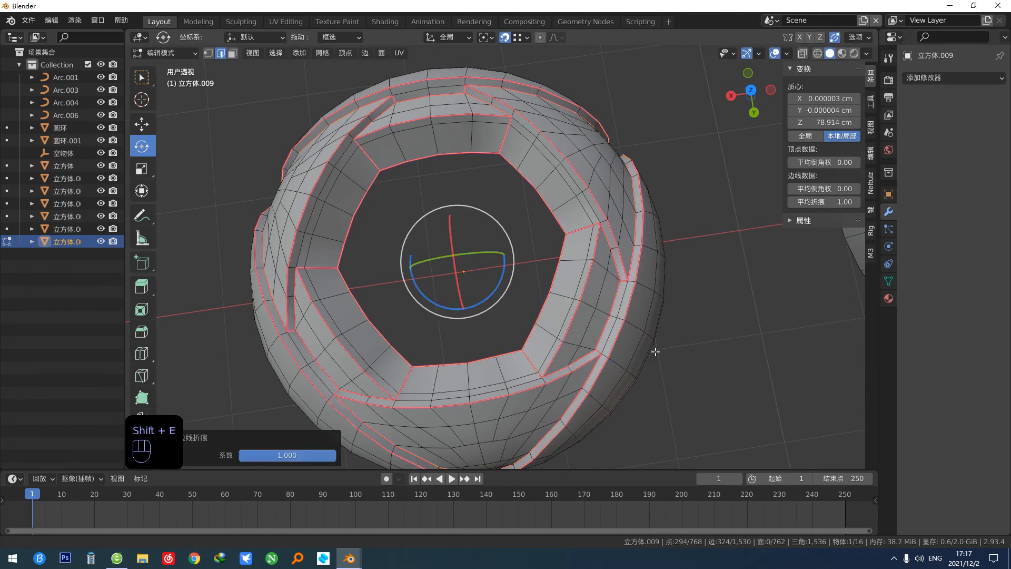
# Step: Return to object mode and add a Catmull-Clark subdivision modifier to the shell with viewport level 3
pyautogui.press('Tab')
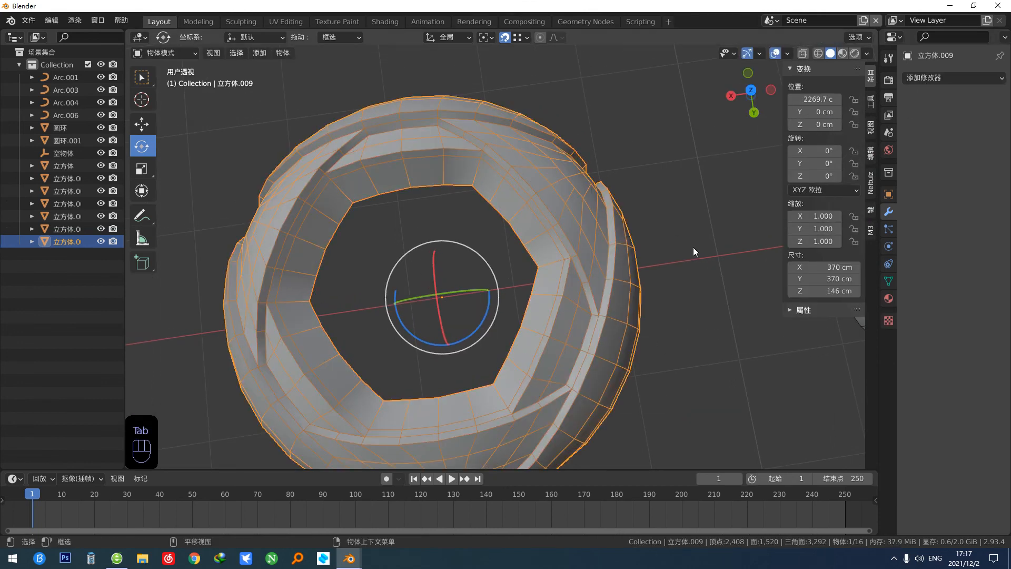
pyautogui.hotkey('ctrl', '1')
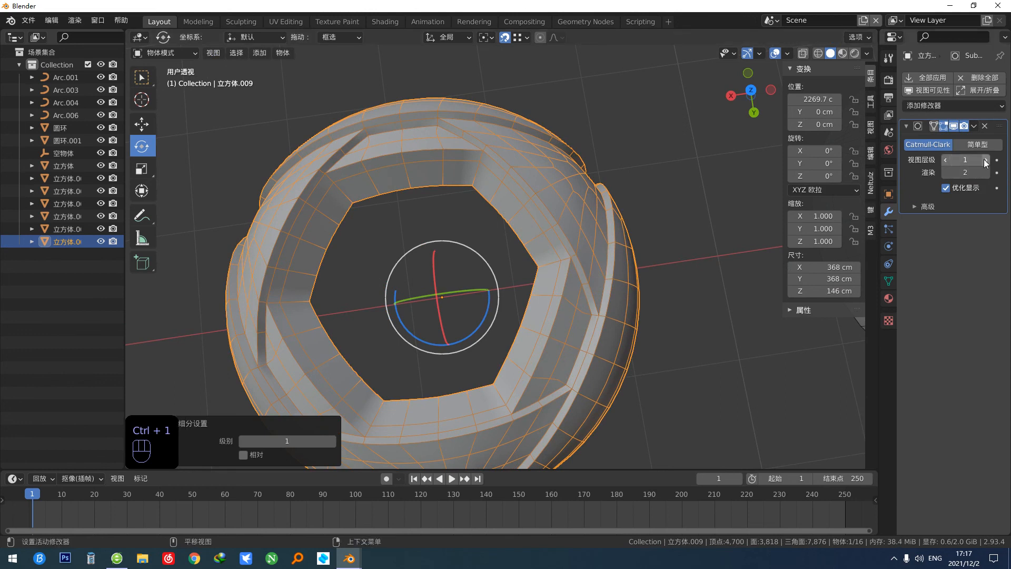
pyautogui.press('F3')
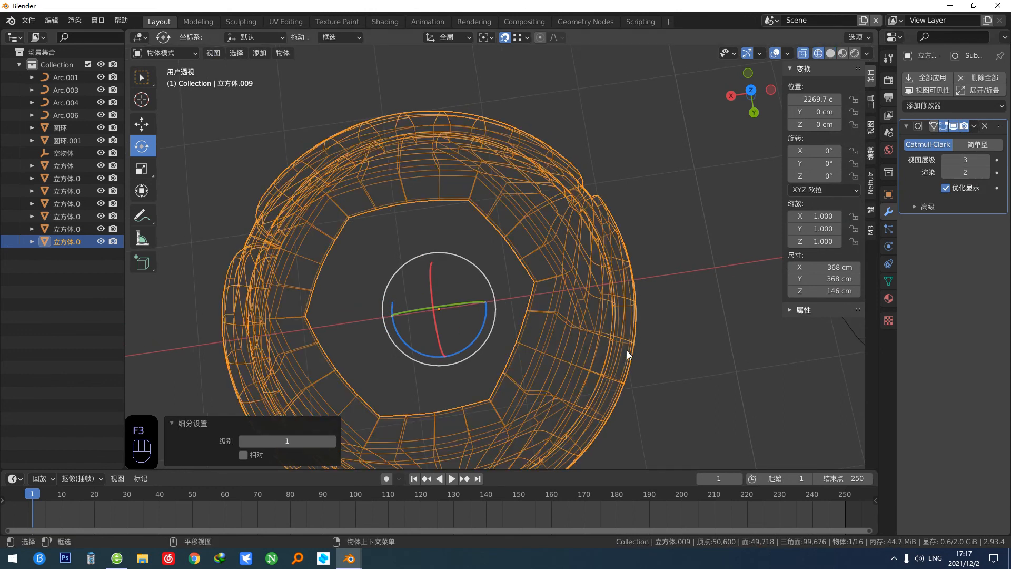
pyautogui.press('F3')
pyautogui.press('F4')
# Step: Isolate the shell, hide the viewport overlays and look at it straight from above
pyautogui.keyDown('alt'); pyautogui.moveTo(604, 359); pyautogui.dragTo(659, 242, button='middle'); pyautogui.keyUp('alt')
pyautogui.press('n')
pyautogui.press('c')
pyautogui.click(659, 245)
pyautogui.hotkey('shift', 'alt', 'z')
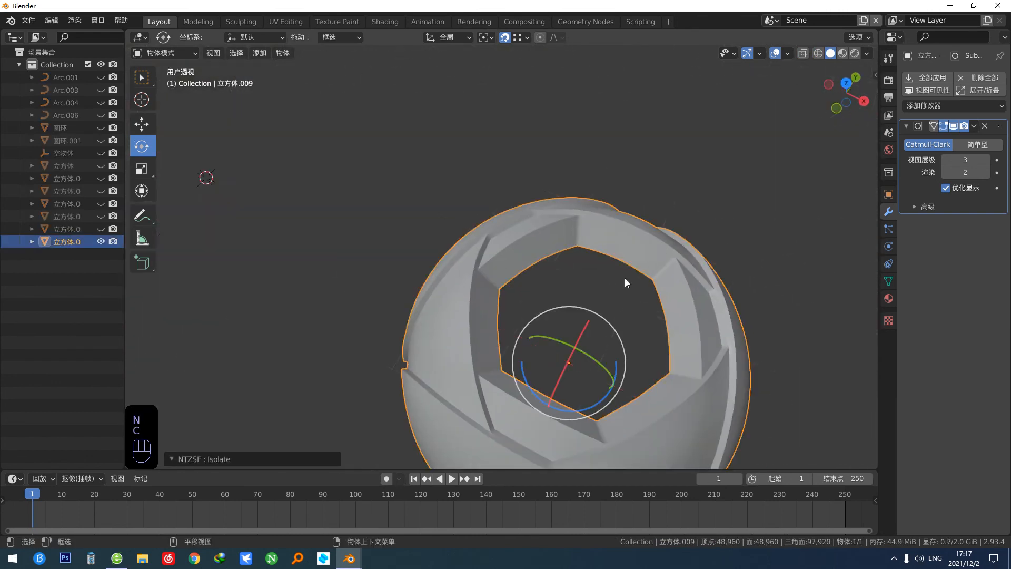
pyautogui.moveTo(625, 278); pyautogui.dragTo(580, 270, button='middle')
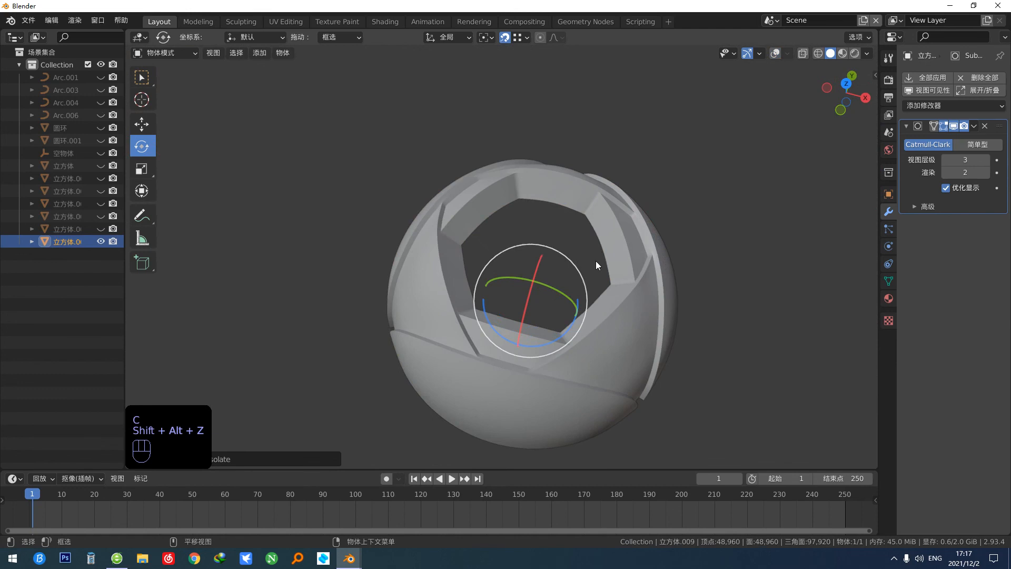
pyautogui.press('`')
pyautogui.click(762, 275)
pyautogui.moveTo(658, 267); pyautogui.dragTo(594, 299, button='middle')
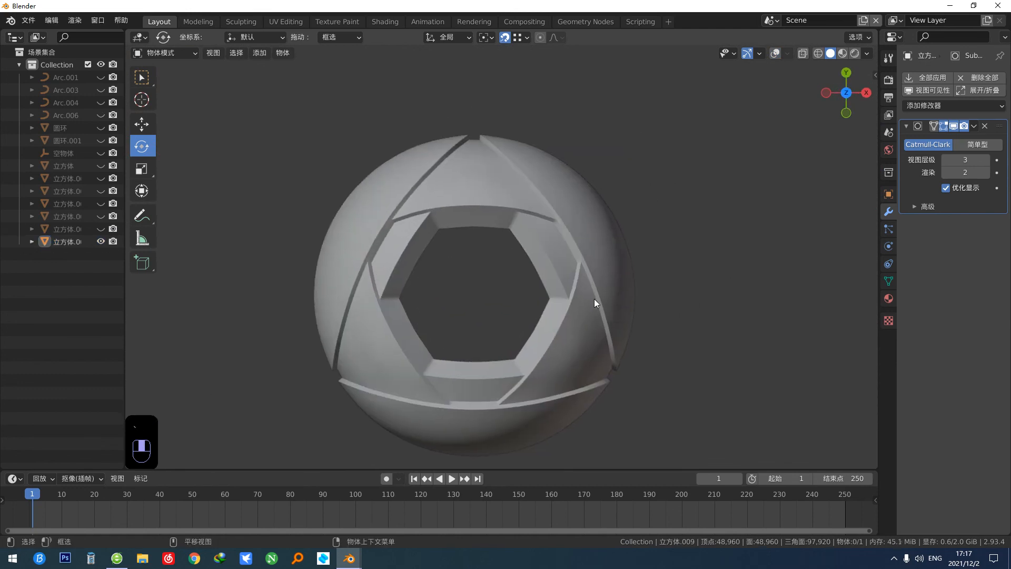
# Step: Examine the smoothed rim corners and raised panel borders around the hexagonal opening
pyautogui.scroll(2, 492, 235)
pyautogui.scroll(4, 492, 234)
pyautogui.click(558, 179)
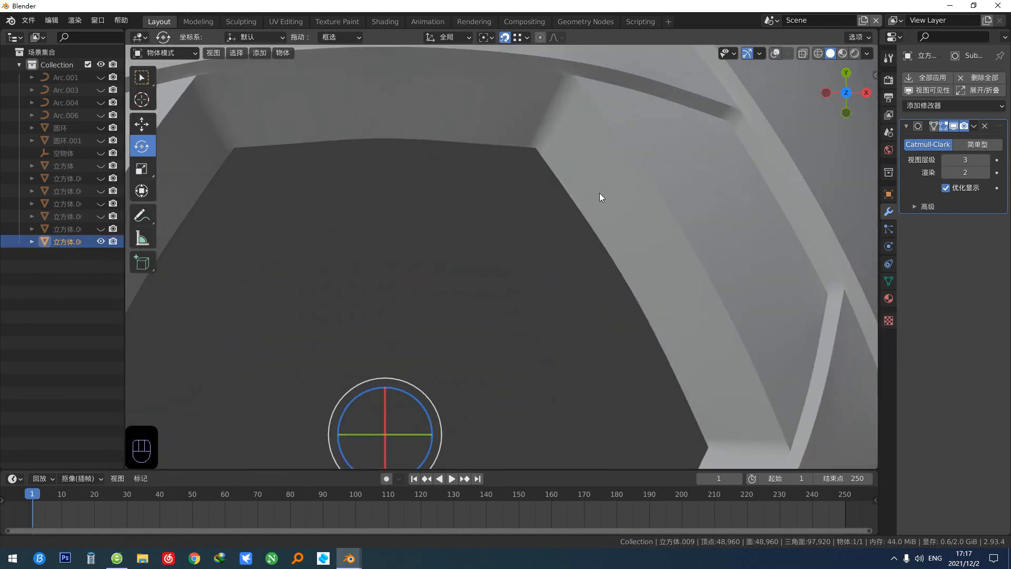
pyautogui.scroll(3, 599, 193)
pyautogui.scroll(1, 587, 277)
pyautogui.scroll(-5, 589, 276)
pyautogui.scroll(3, 611, 268)
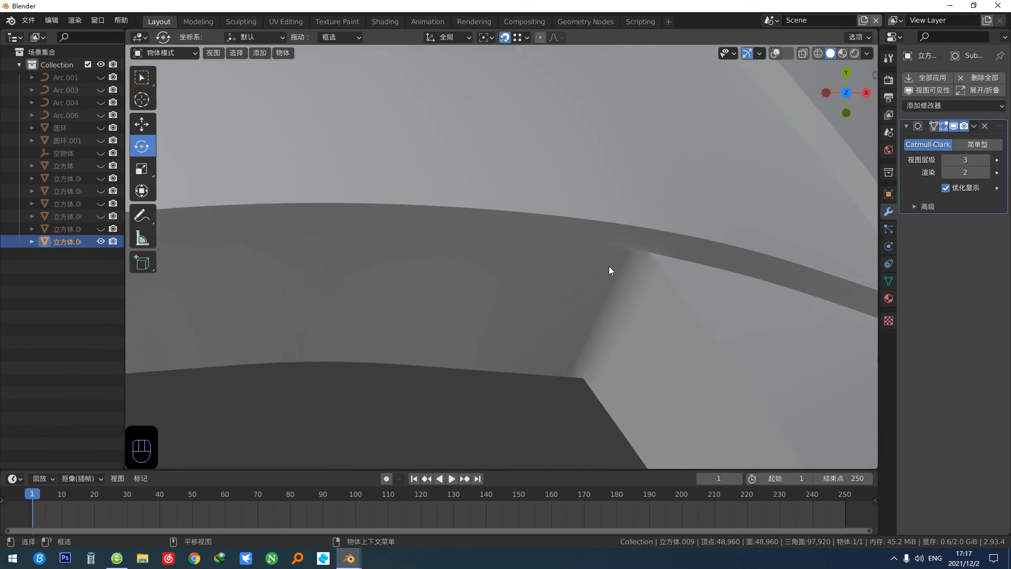
pyautogui.scroll(-3, 610, 267)
pyautogui.scroll(-4, 610, 267)
pyautogui.scroll(3, 559, 337)
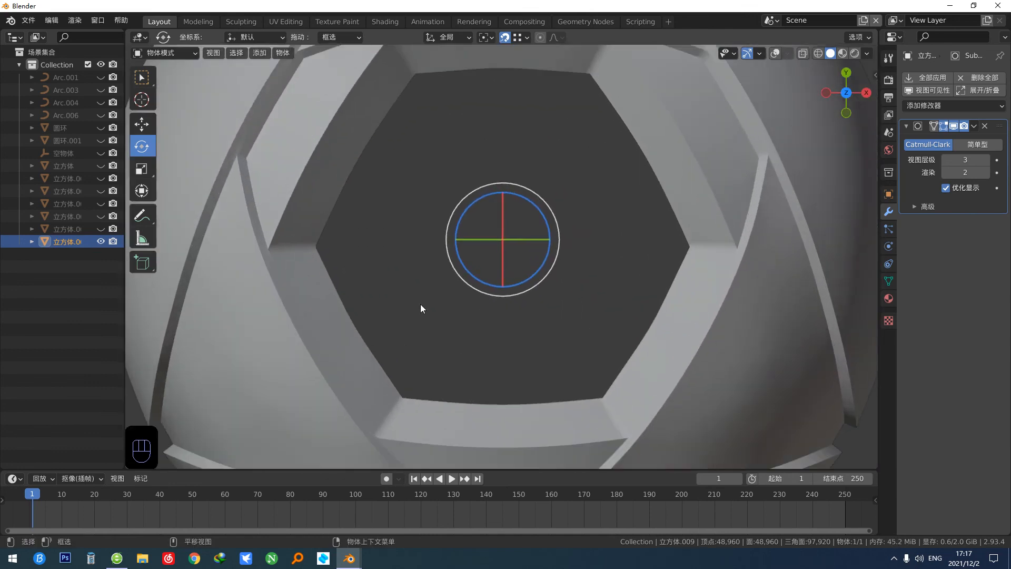
pyautogui.keyDown('shift'); pyautogui.moveTo(420, 305); pyautogui.dragTo(475, 379, button='middle'); pyautogui.keyUp('shift')
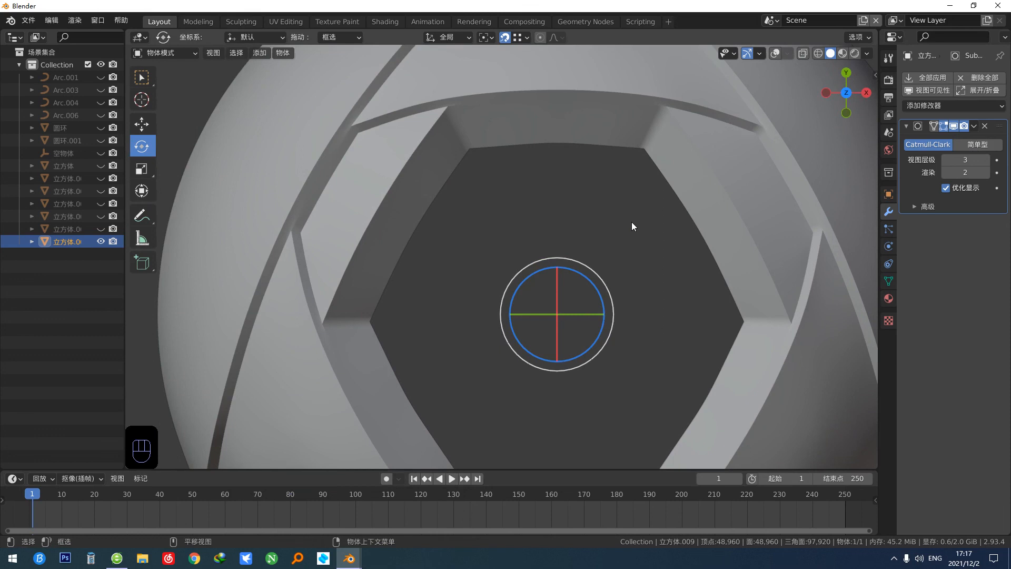
pyautogui.scroll(-2, 631, 221)
pyautogui.moveTo(738, 202); pyautogui.dragTo(707, 204, button='middle')
pyautogui.moveTo(701, 244); pyautogui.dragTo(620, 221, button='middle')
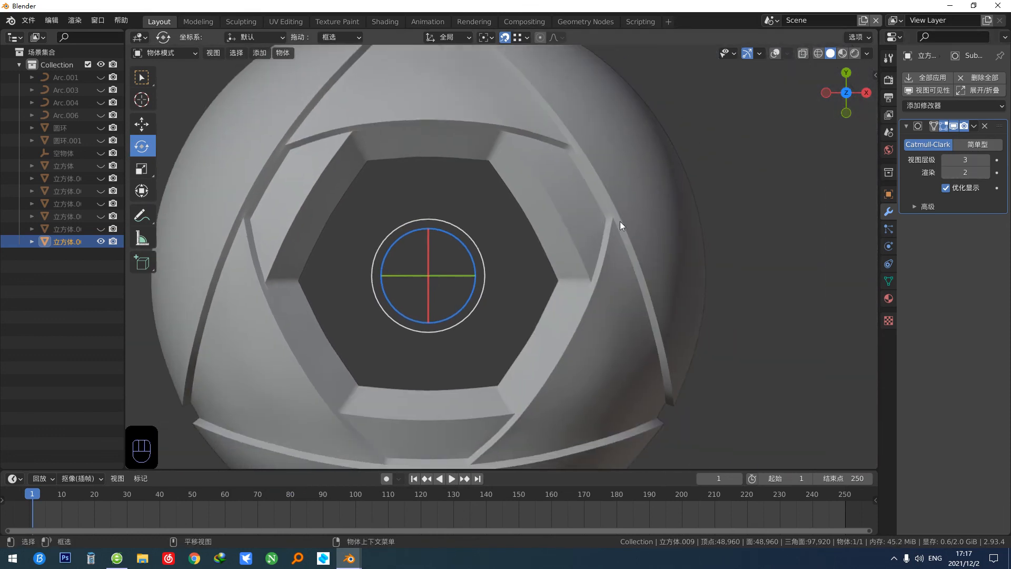
# Step: Turn off Optimal Display temporarily to examine the shell's full subdivided wireframe, restoring the option and solid shading at the end
pyautogui.click(964, 189)
pyautogui.moveTo(592, 268); pyautogui.dragTo(576, 281, button='middle')
pyautogui.press('F3')
pyautogui.press('F3')
pyautogui.press('F3')
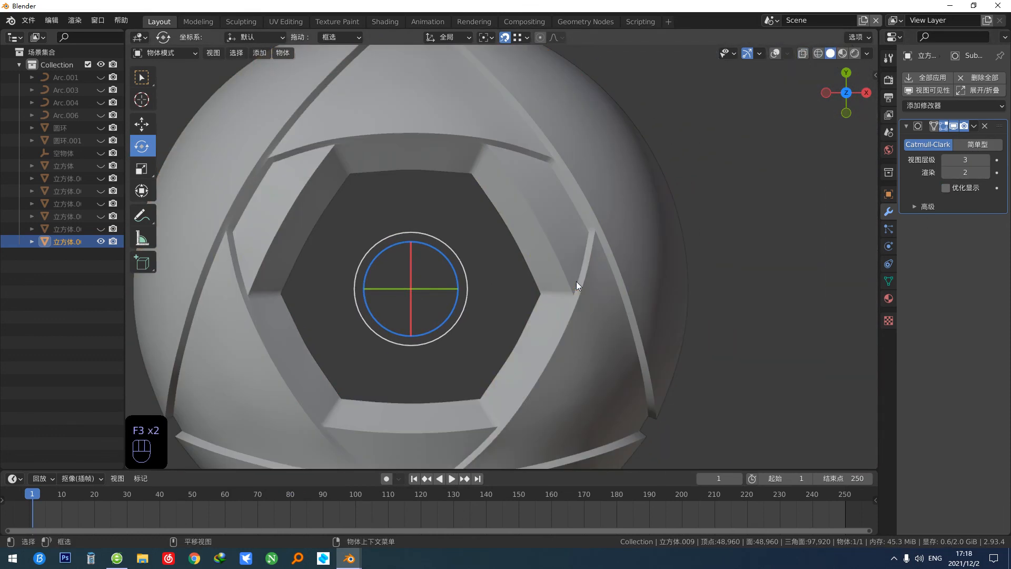
pyautogui.moveTo(456, 186); pyautogui.dragTo(491, 303, button='middle')
pyautogui.press('F3')
pyautogui.press('F4')
pyautogui.press('F3')
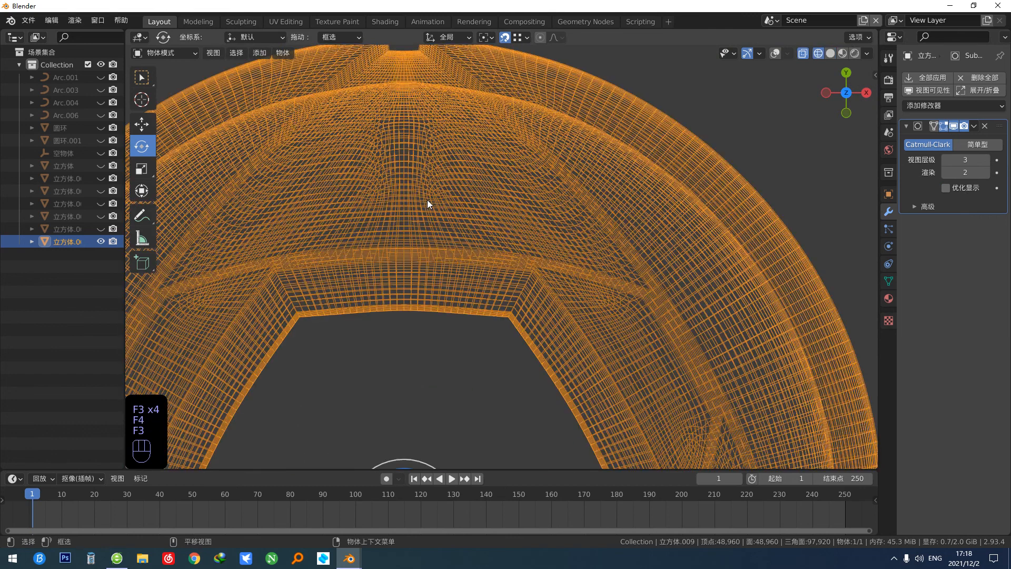
pyautogui.press('F3')
pyautogui.click(962, 189)
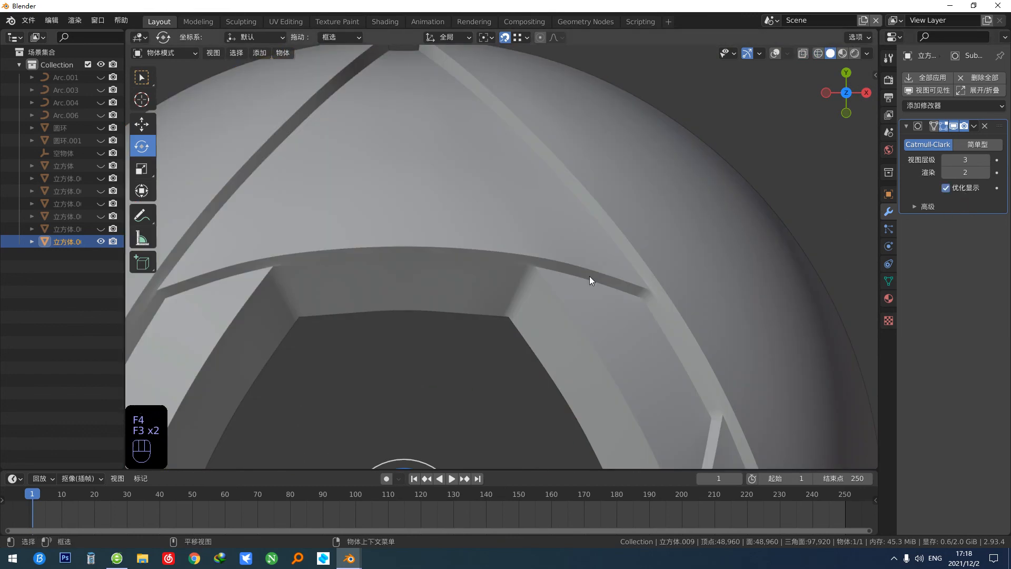
# Step: Examine the creased and subdivided shell's opening, rim and panel steps from the side and from above
pyautogui.press('F3')
pyautogui.scroll(-5, 590, 279)
pyautogui.press('F3')
pyautogui.moveTo(660, 362); pyautogui.dragTo(681, 271, button='middle')
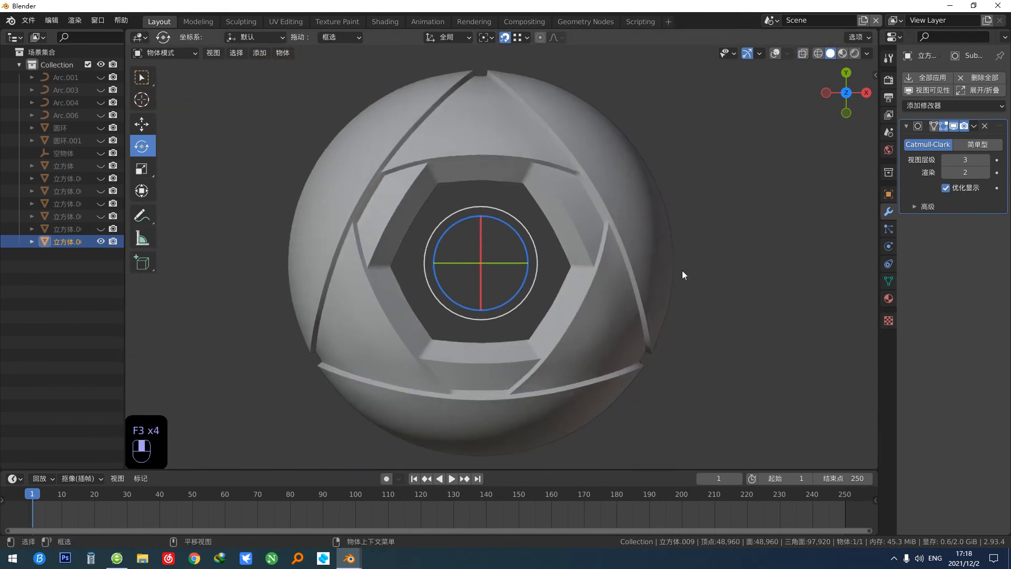
pyautogui.click(682, 270)
pyautogui.keyDown('ctrl'); pyautogui.moveTo(580, 297); pyautogui.dragTo(369, 298, button='middle'); pyautogui.keyUp('ctrl')
pyautogui.scroll(3, 368, 298)
pyautogui.scroll(1, 340, 296)
pyautogui.moveTo(343, 342); pyautogui.dragTo(374, 403, button='middle')
pyautogui.scroll(1, 343, 298)
pyautogui.scroll(-1, 343, 295)
pyautogui.scroll(-3, 344, 295)
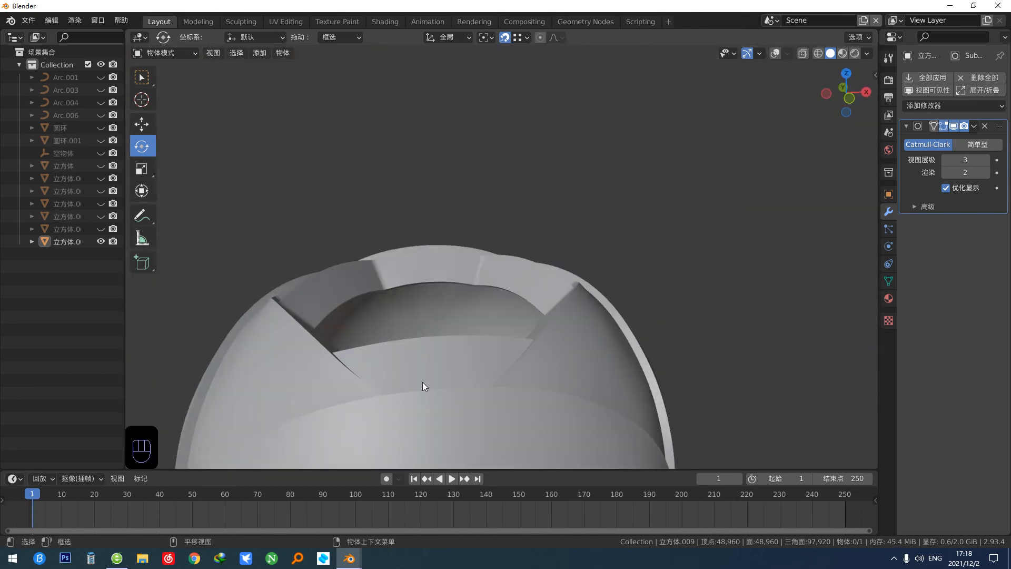
pyautogui.press('`')
pyautogui.moveTo(608, 261); pyautogui.dragTo(617, 229, button='middle')
pyautogui.scroll(-2, 604, 220)
pyautogui.press('`')
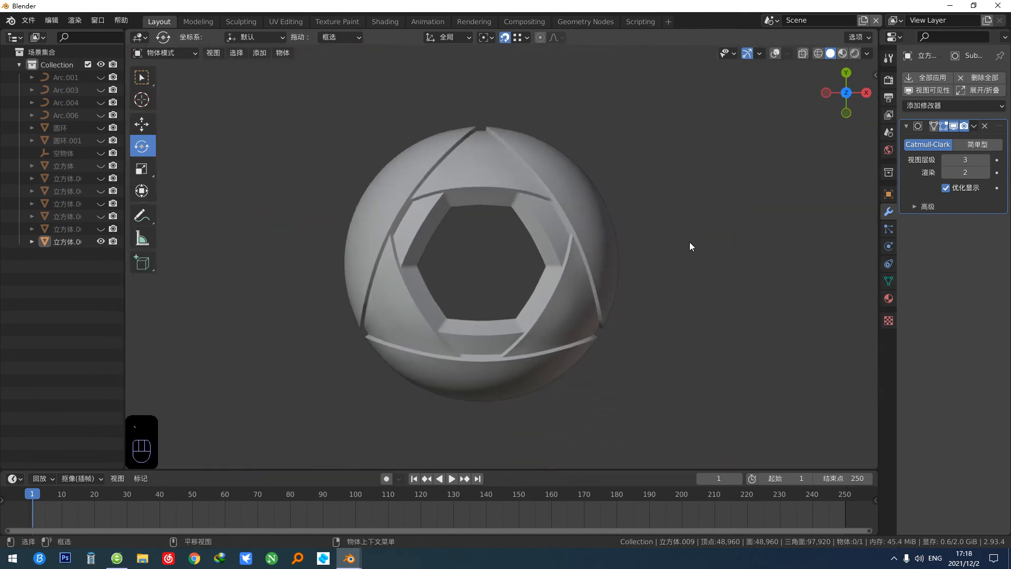
pyautogui.scroll(1, 661, 250)
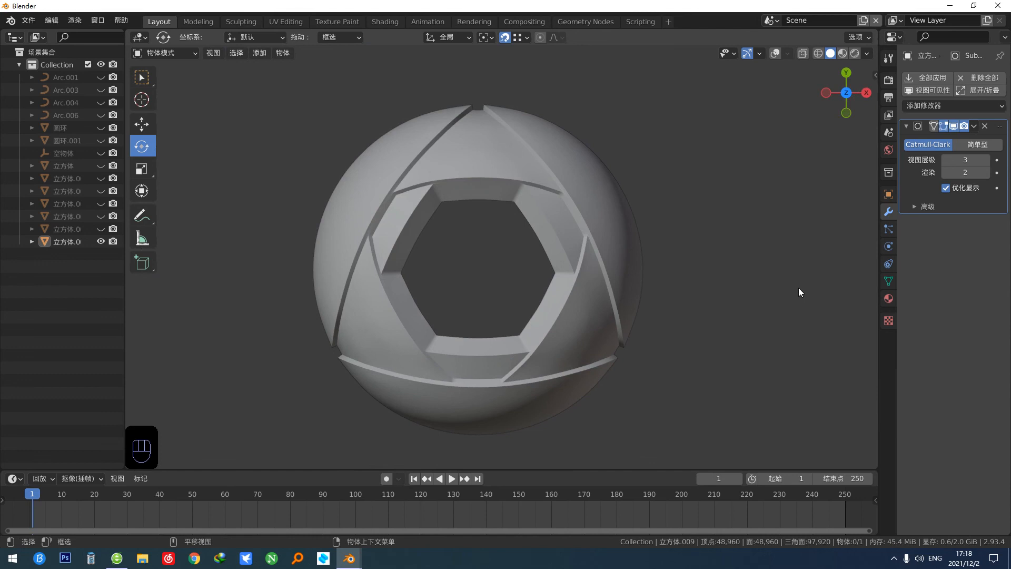